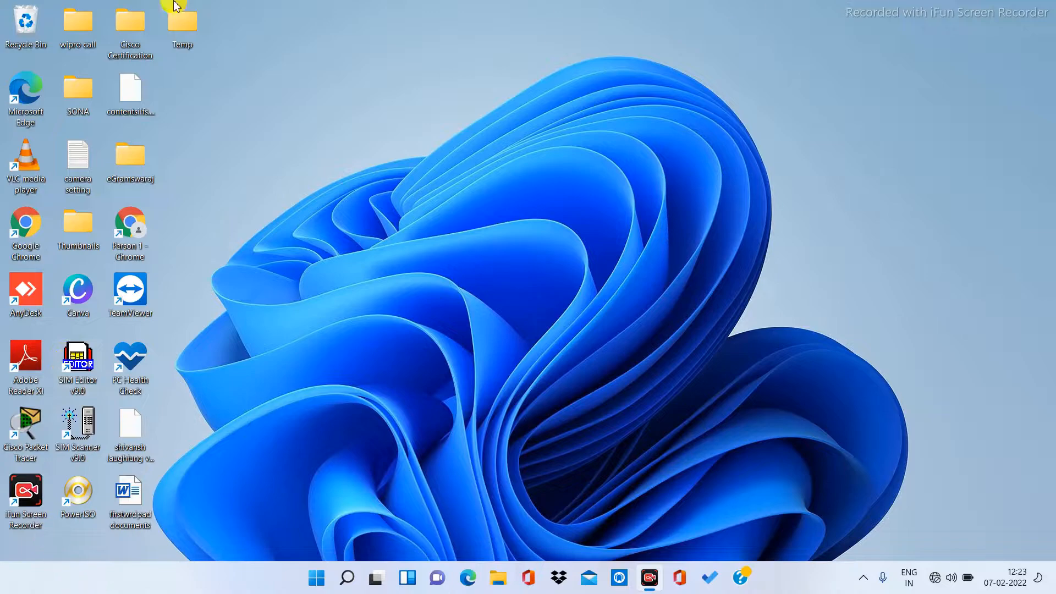
- Search the computer for "wordpad" and open the WordPad app
click(315, 579)
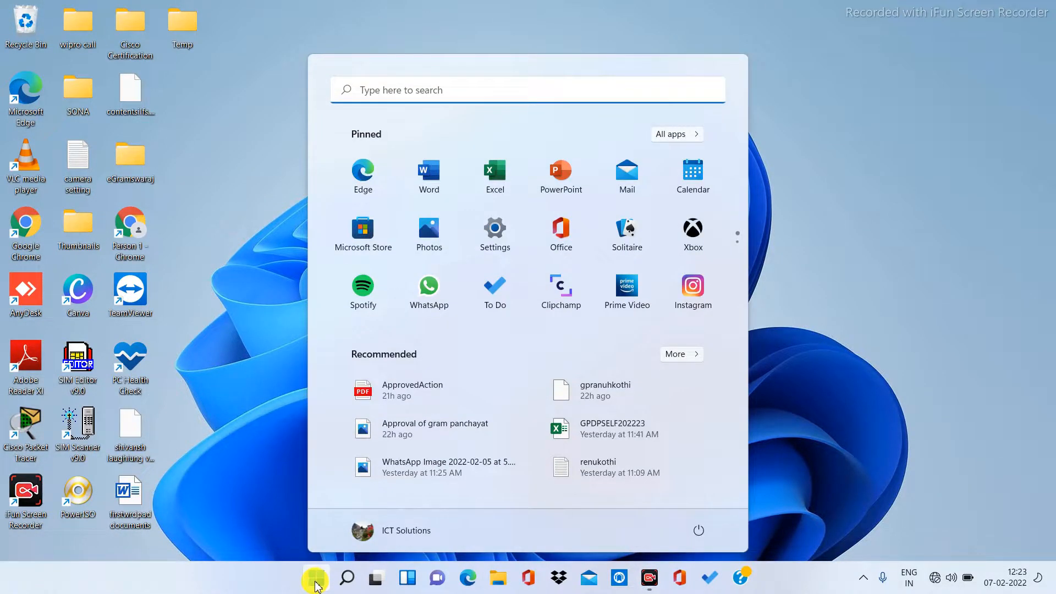
click(737, 242)
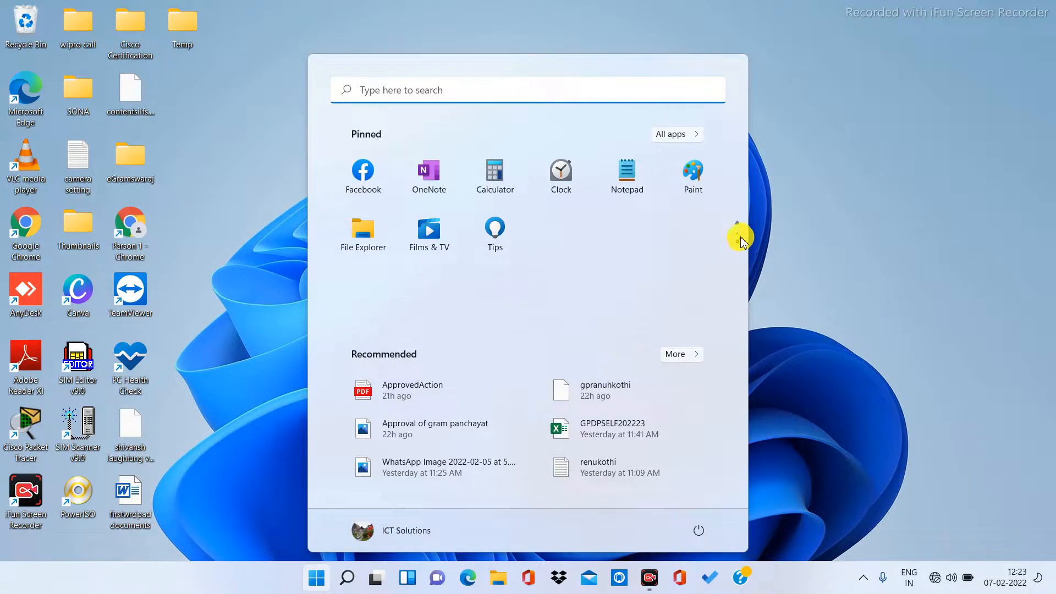
click(737, 226)
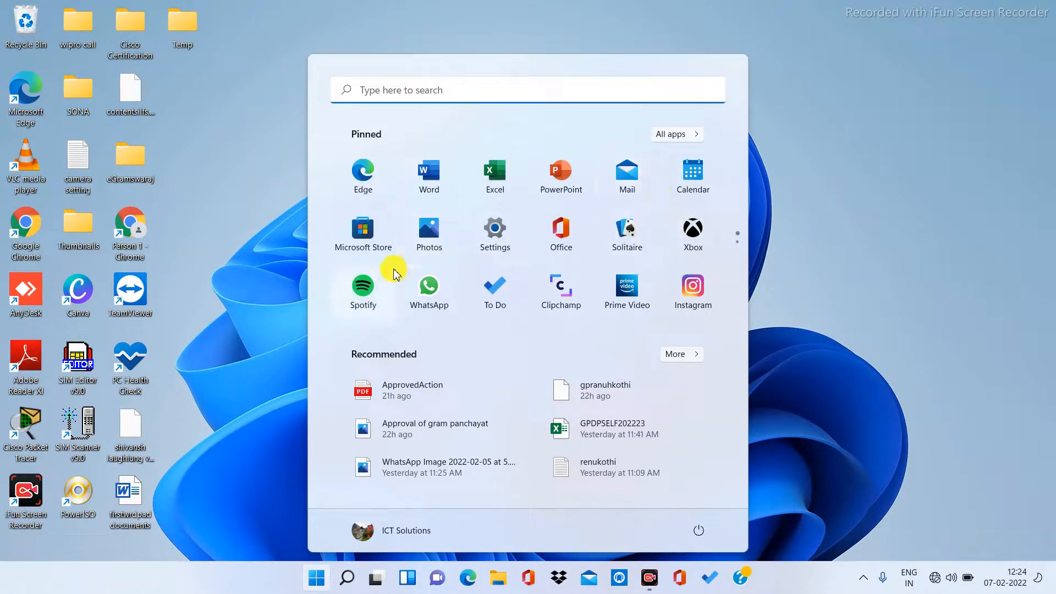
click(740, 242)
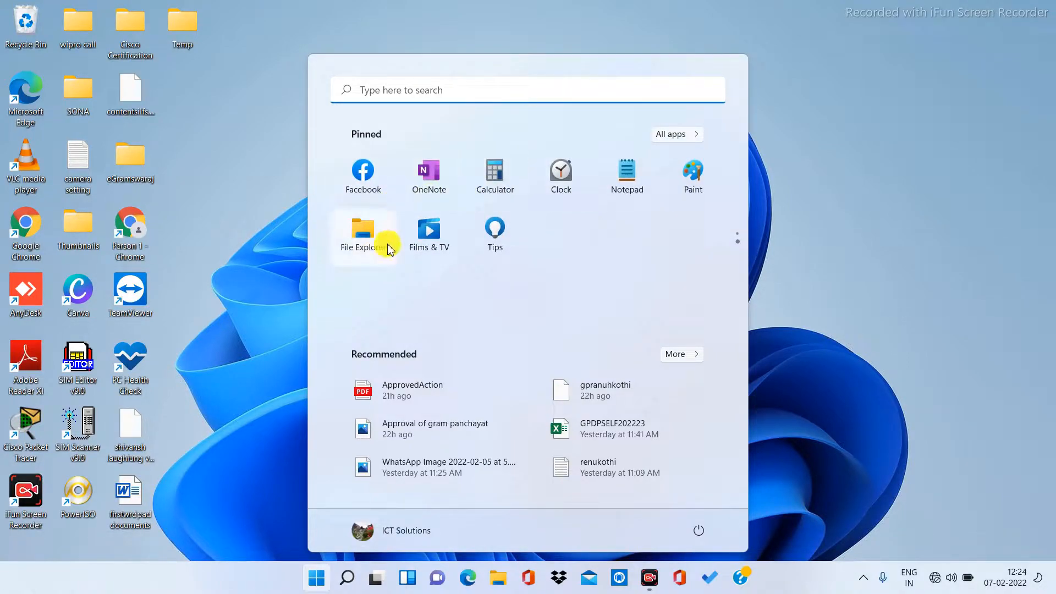
click(739, 231)
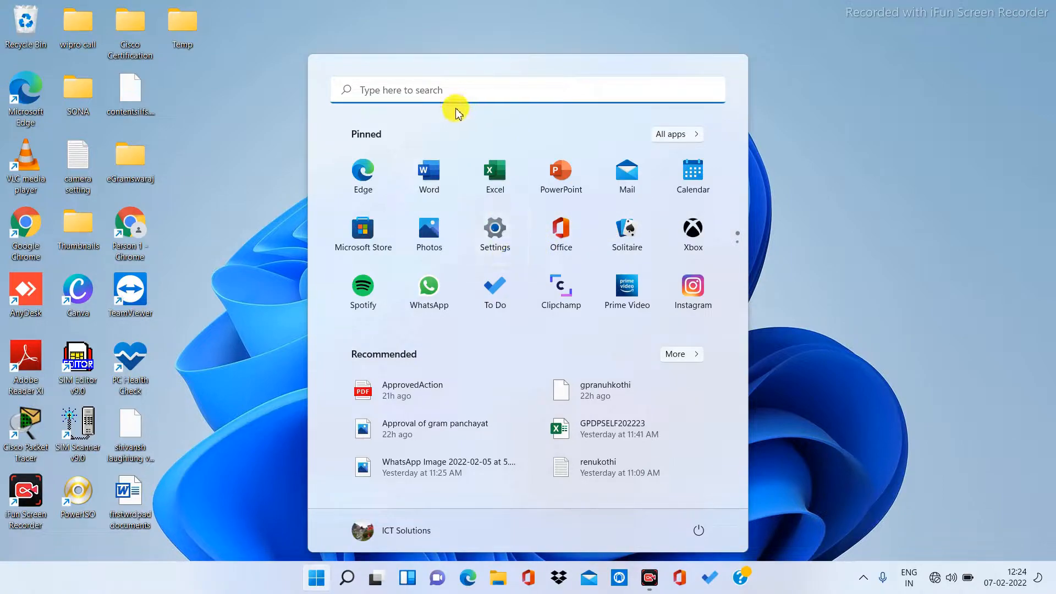
click(383, 95)
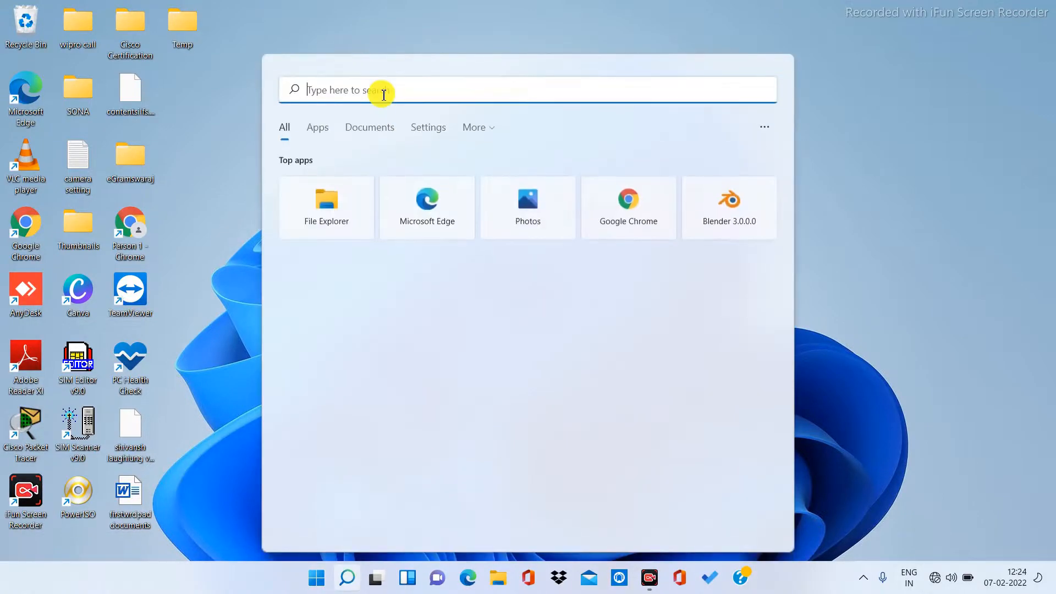
text(wordpad)
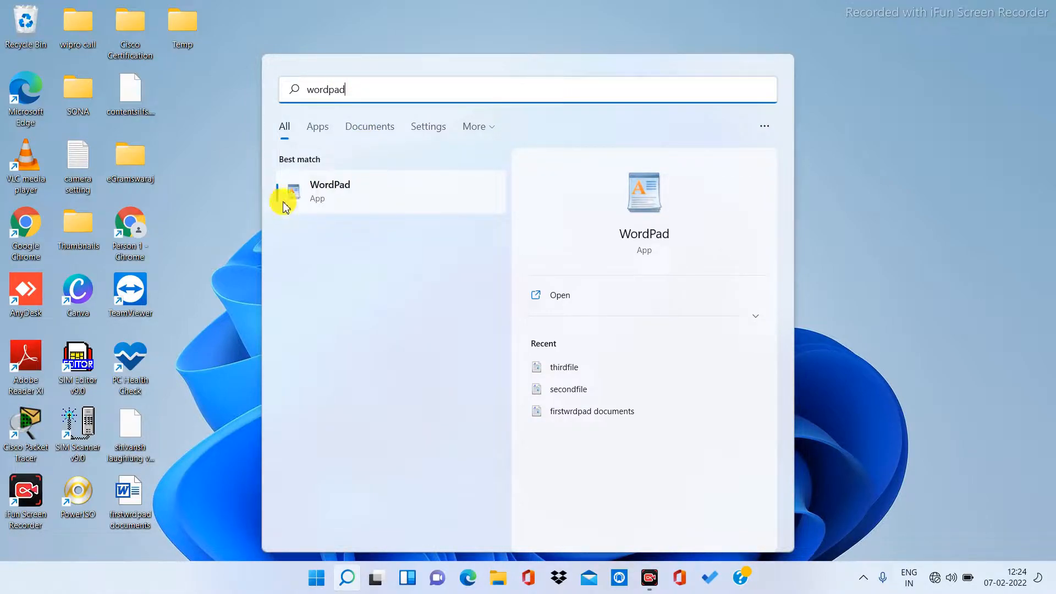
click(310, 201)
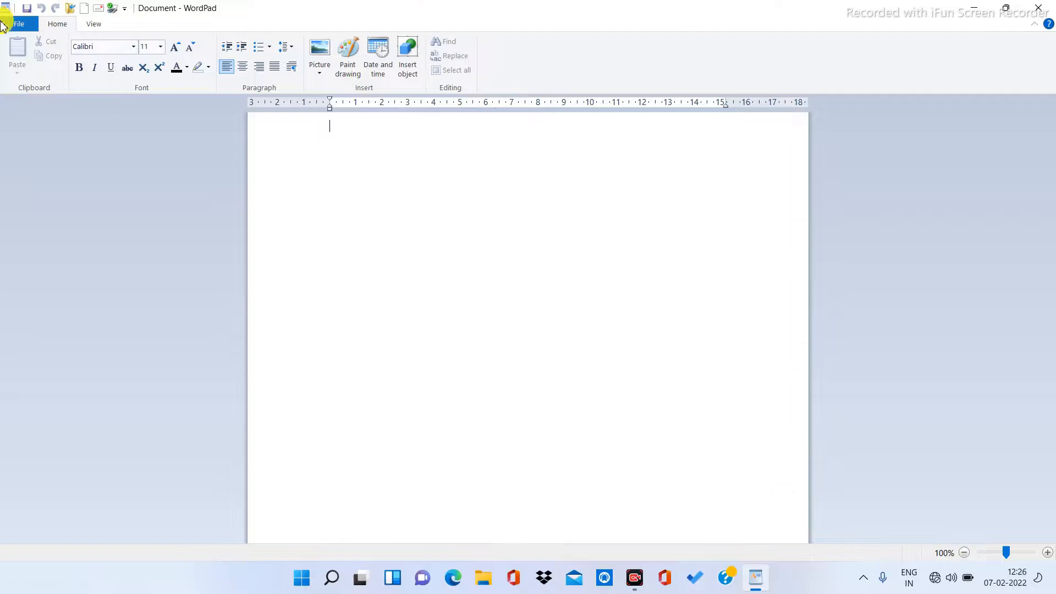
- Write the letter heading on separate lines: "To", "The Principle", "G.S.S.S Boys School chamba" and "HP"
click(325, 132)
text(To)
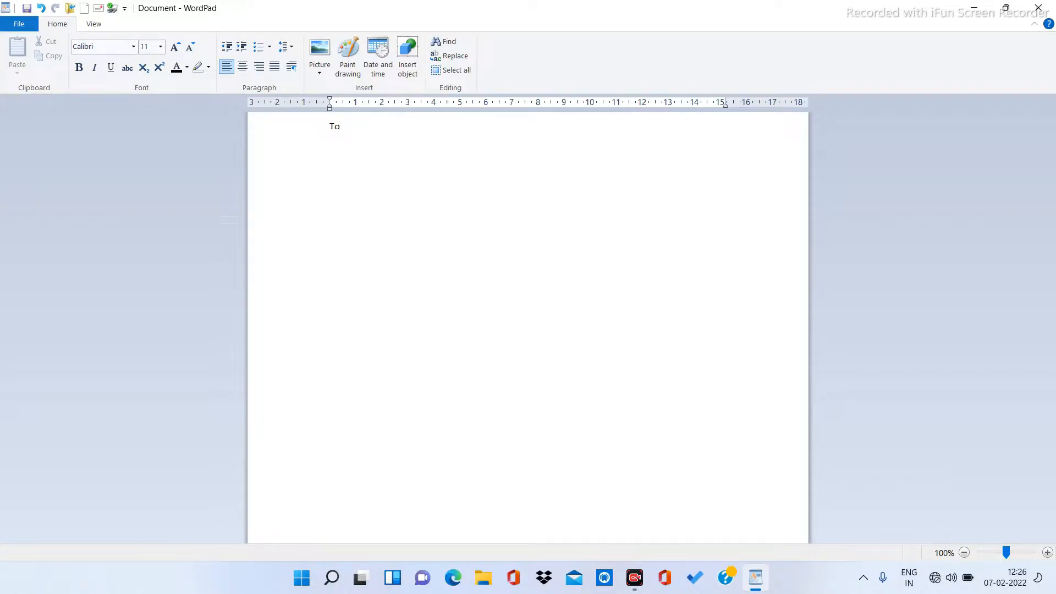
text(The Principle)
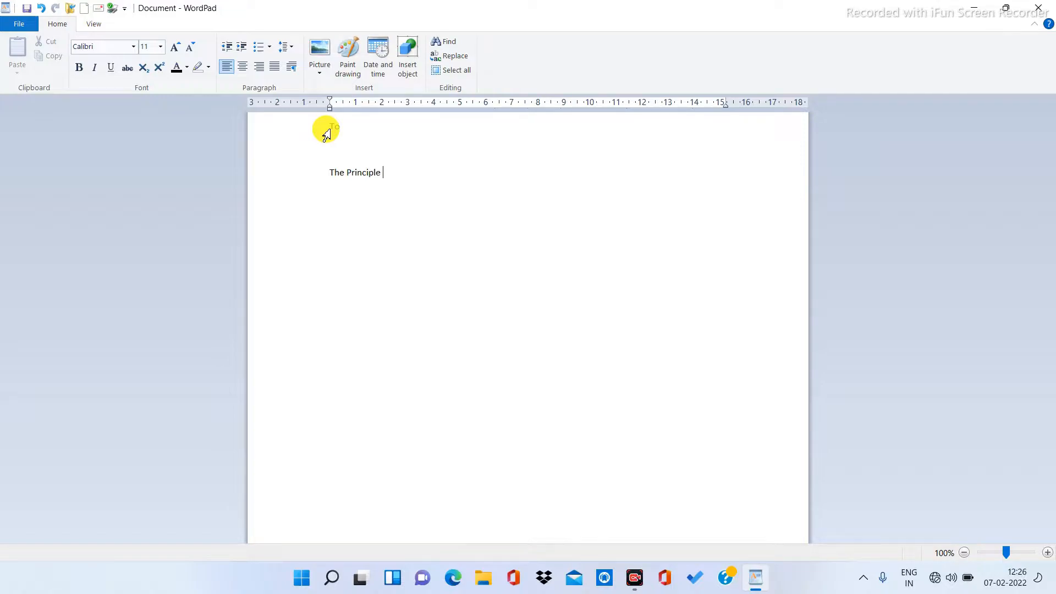
text(G.S.S.s)
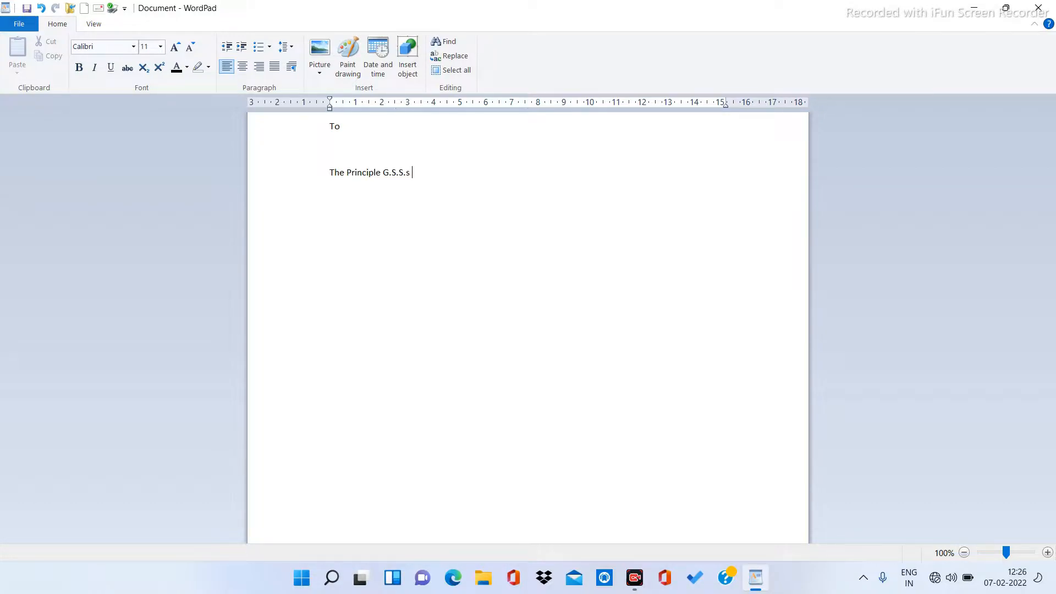
key(BackSpace)
text(S Boys)
key(Return)
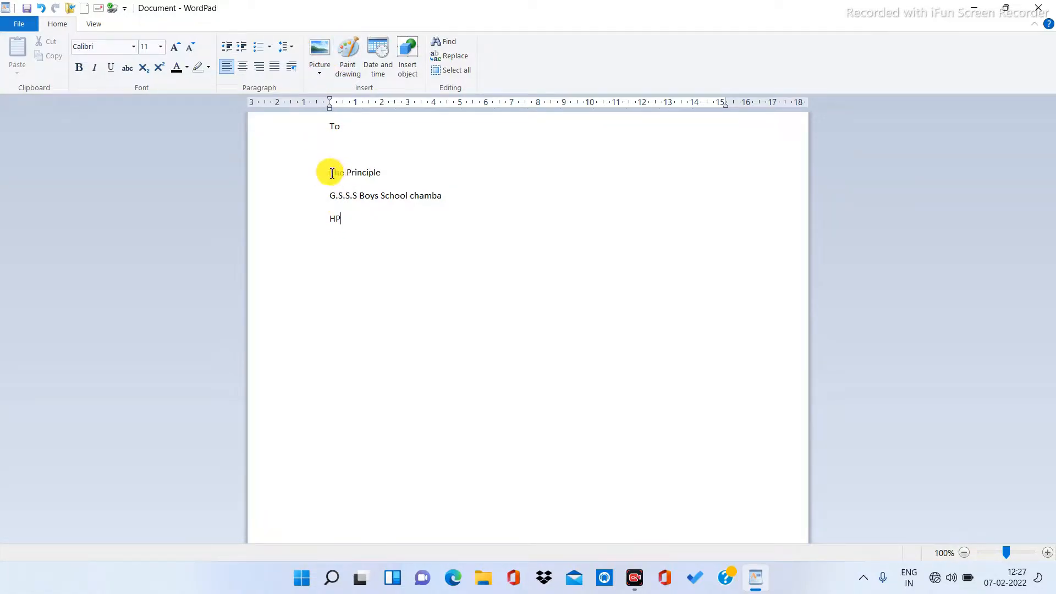
- Set the three address lines from "The Principle" to "HP" to 1.0 line spacing and remove the 10pt space after paragraphs
drag(331, 172, 415, 227)
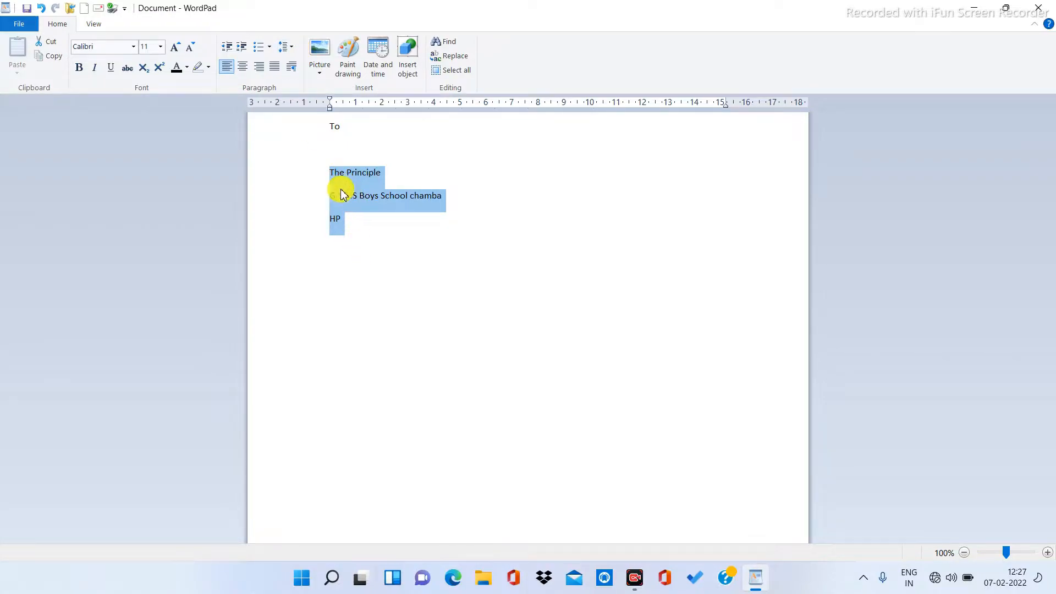
click(287, 48)
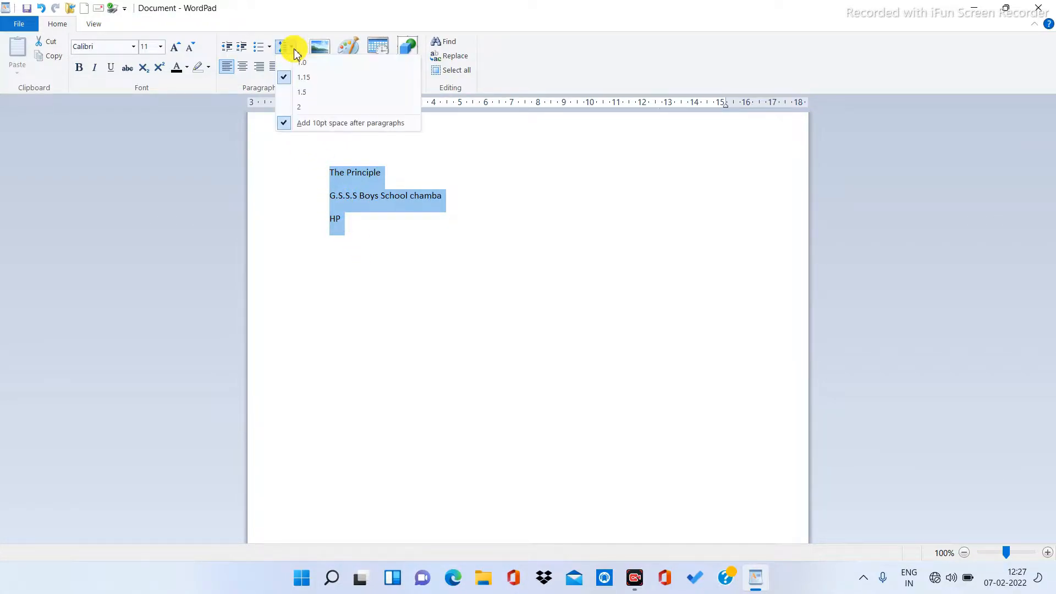
click(291, 63)
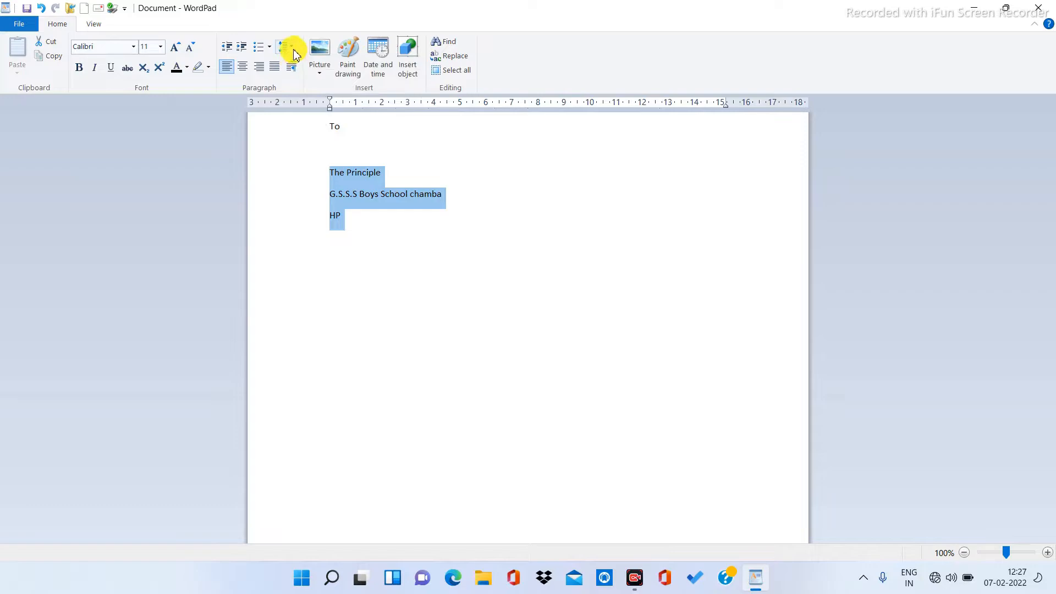
click(294, 50)
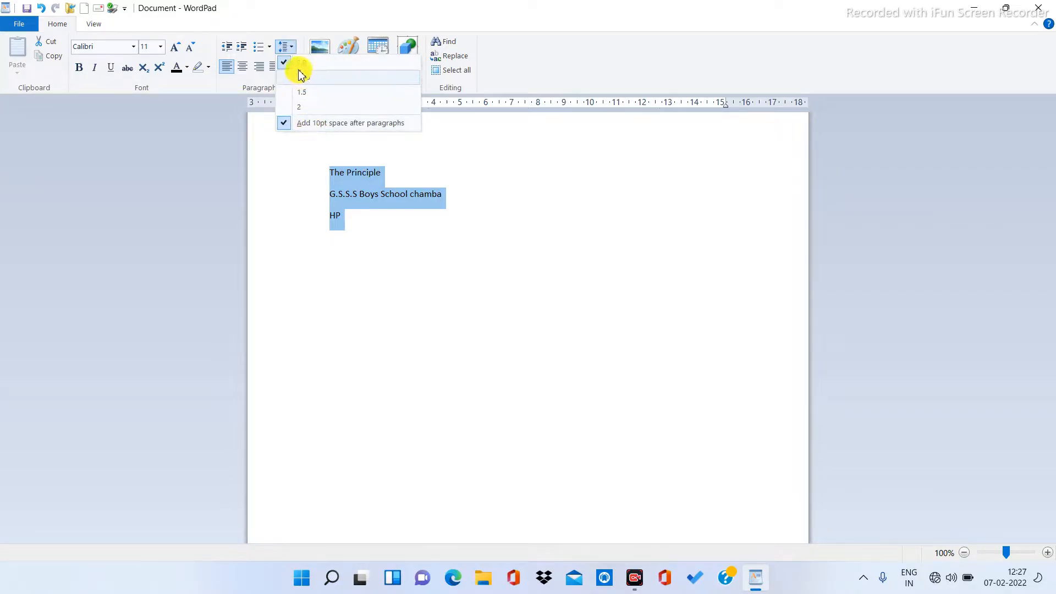
click(284, 64)
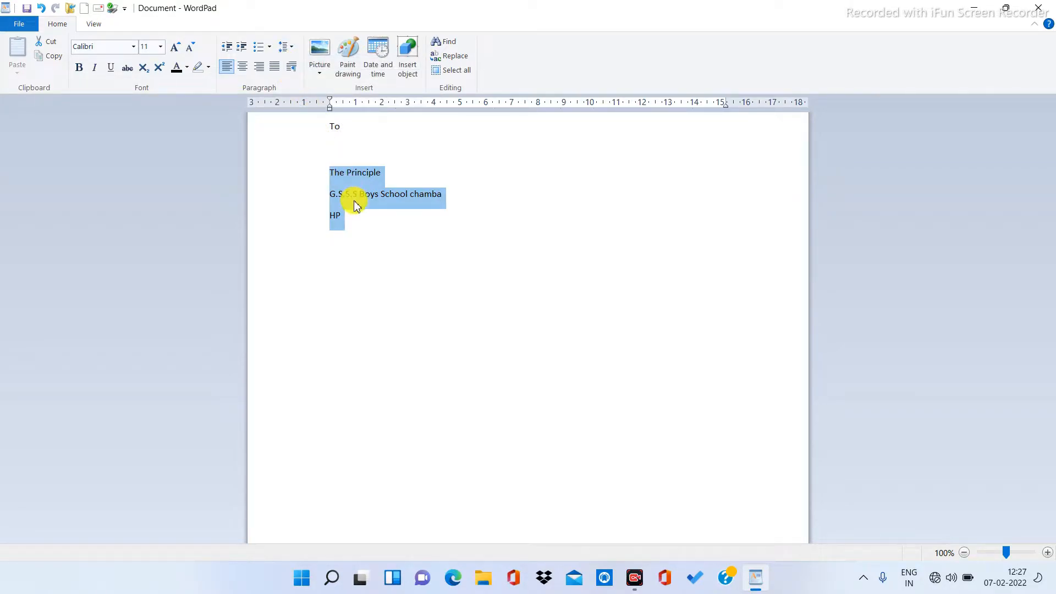
click(288, 52)
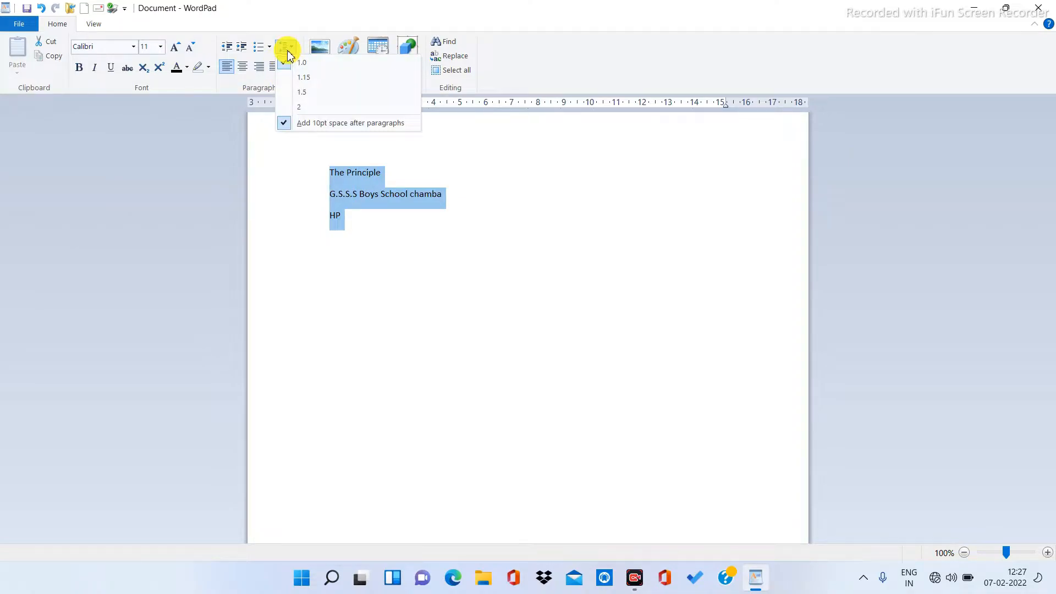
click(284, 122)
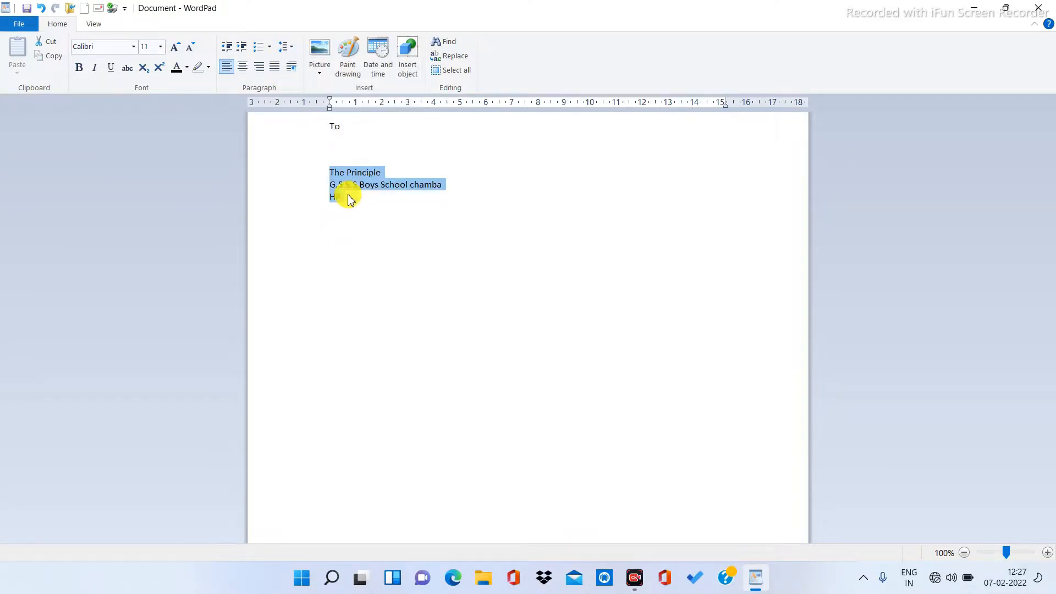
click(286, 46)
click(442, 238)
click(395, 222)
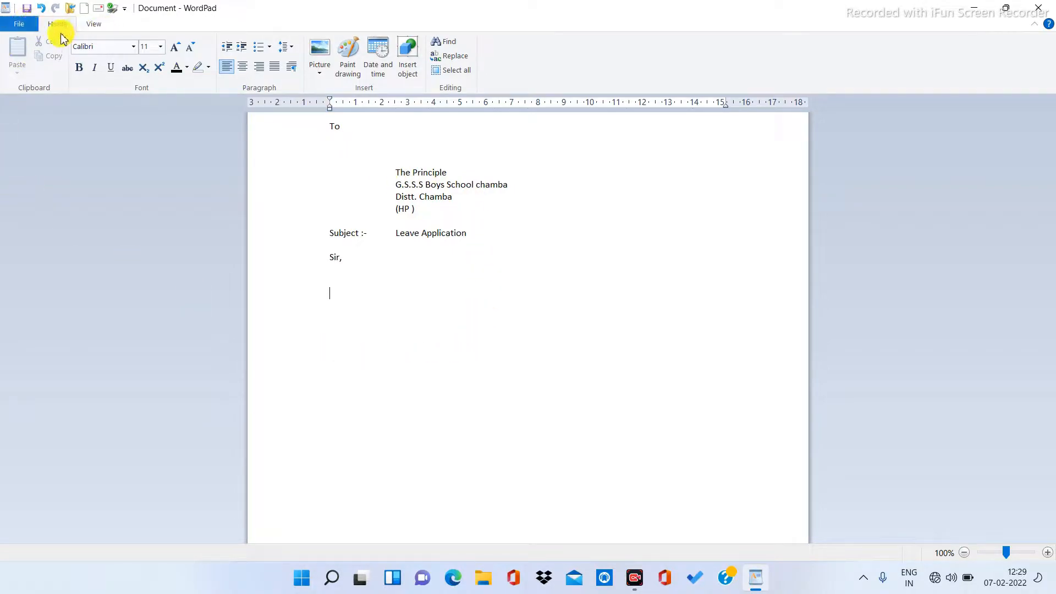
click(15, 32)
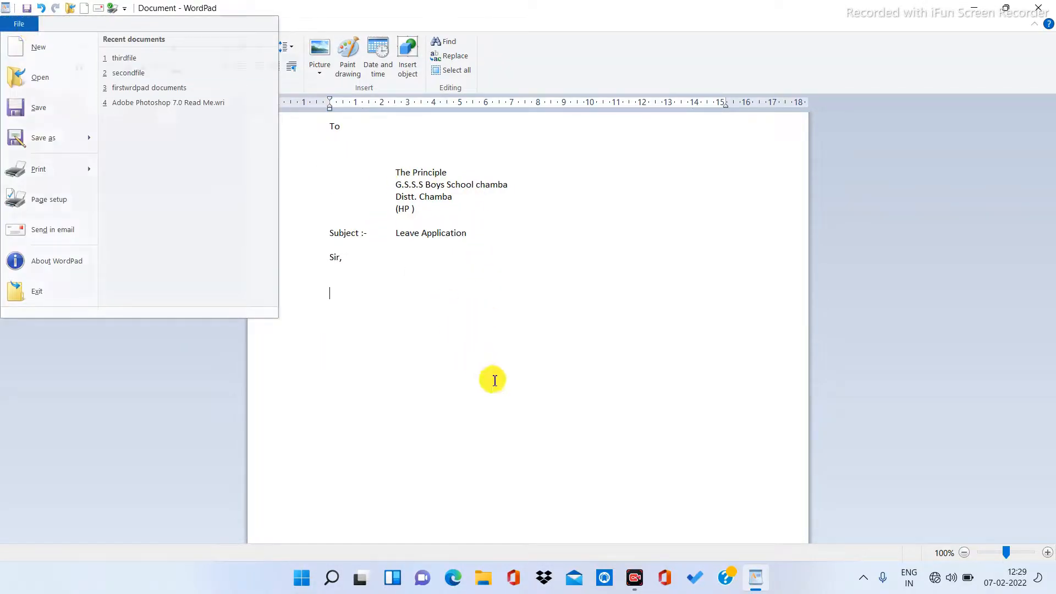
click(491, 376)
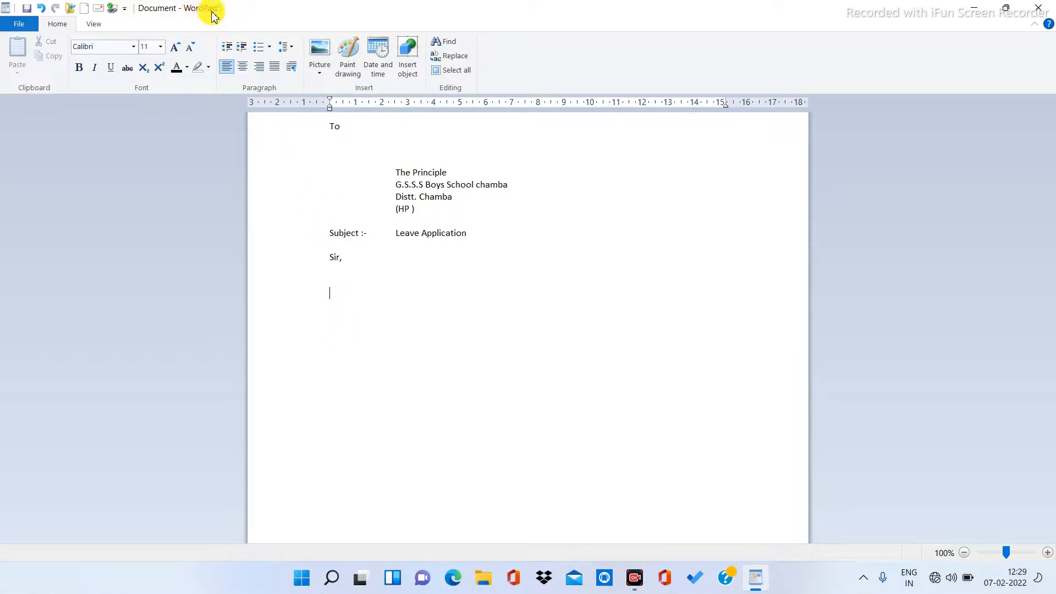
- Start saving the letter and create a new folder named "Wordpad" inside Documents
click(20, 25)
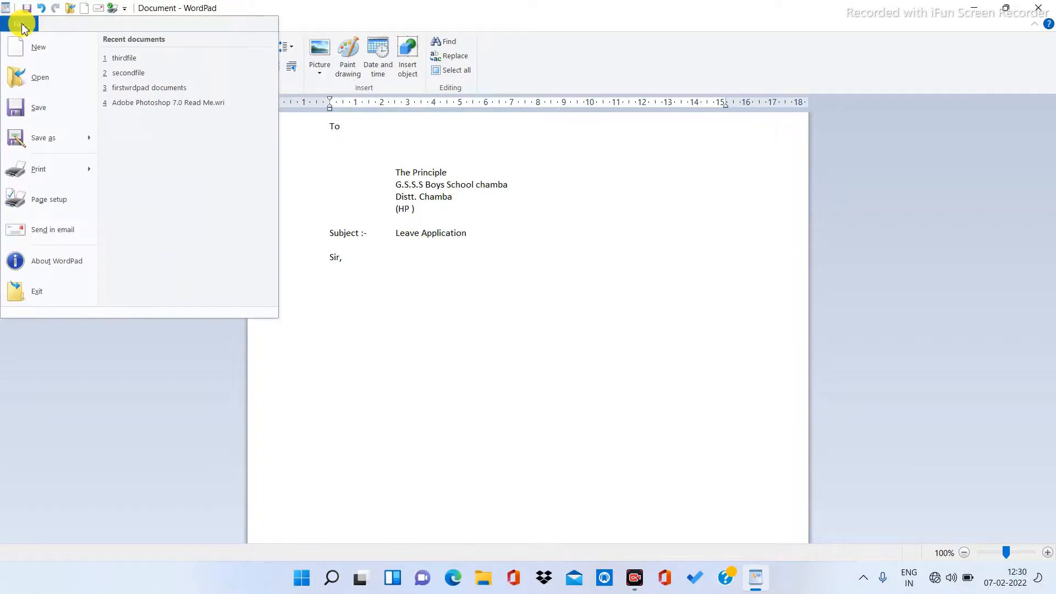
click(39, 110)
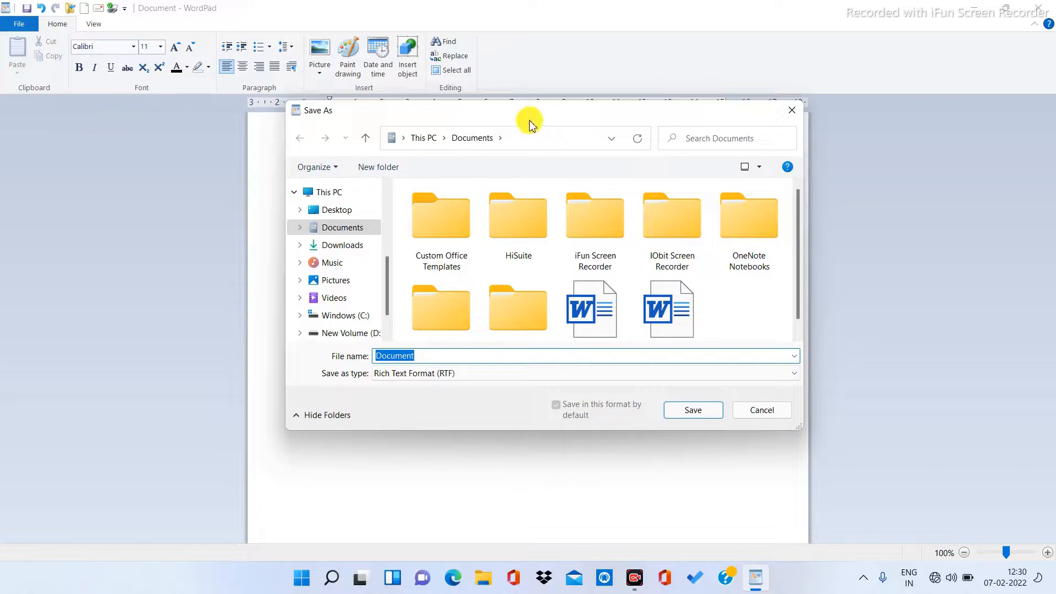
drag(502, 119, 464, 149)
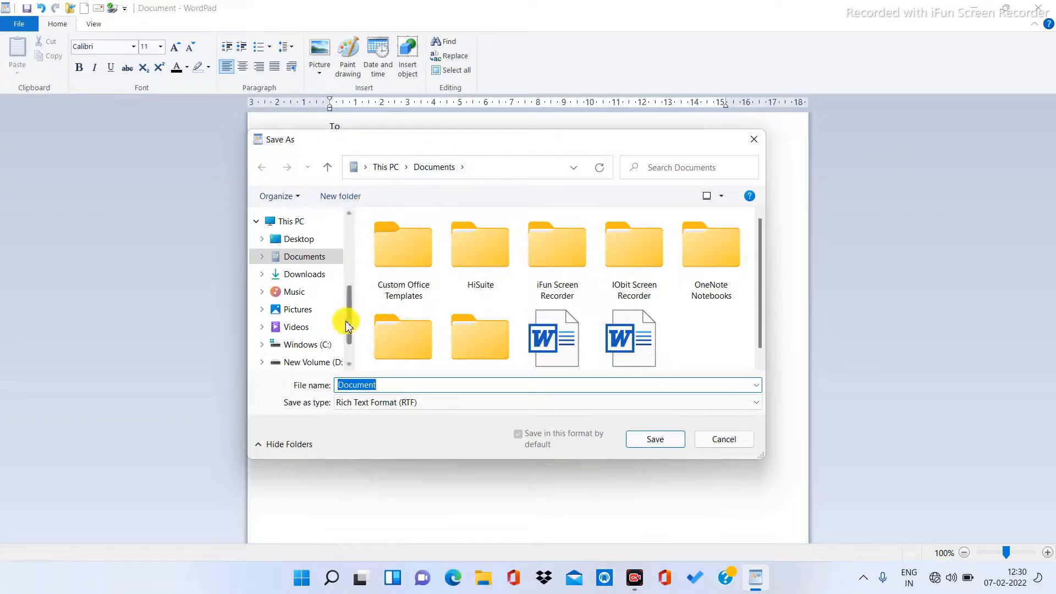
scroll(350, 327, down, 1)
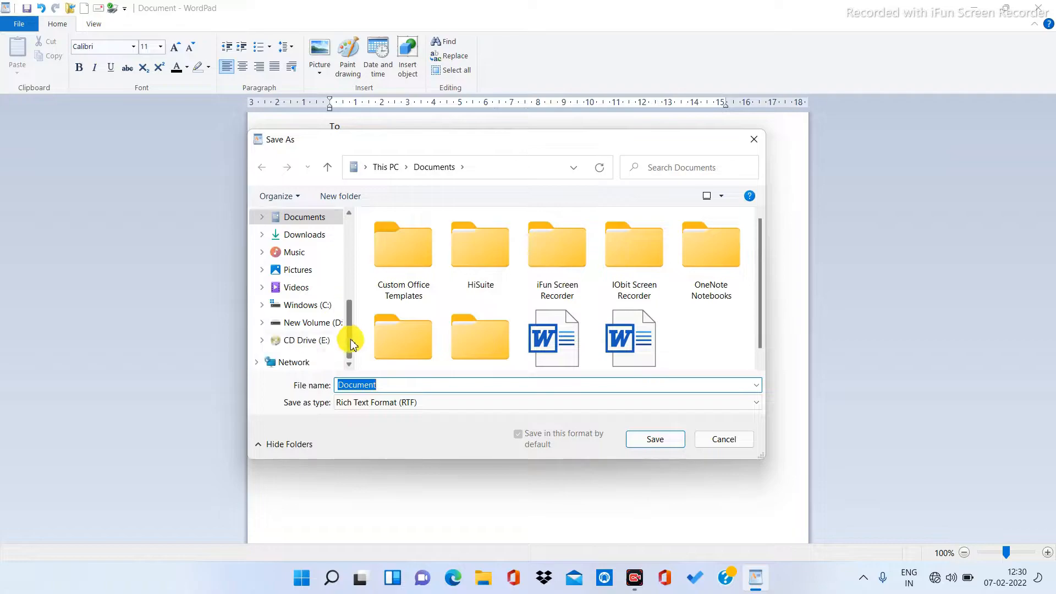
drag(350, 345, 337, 271)
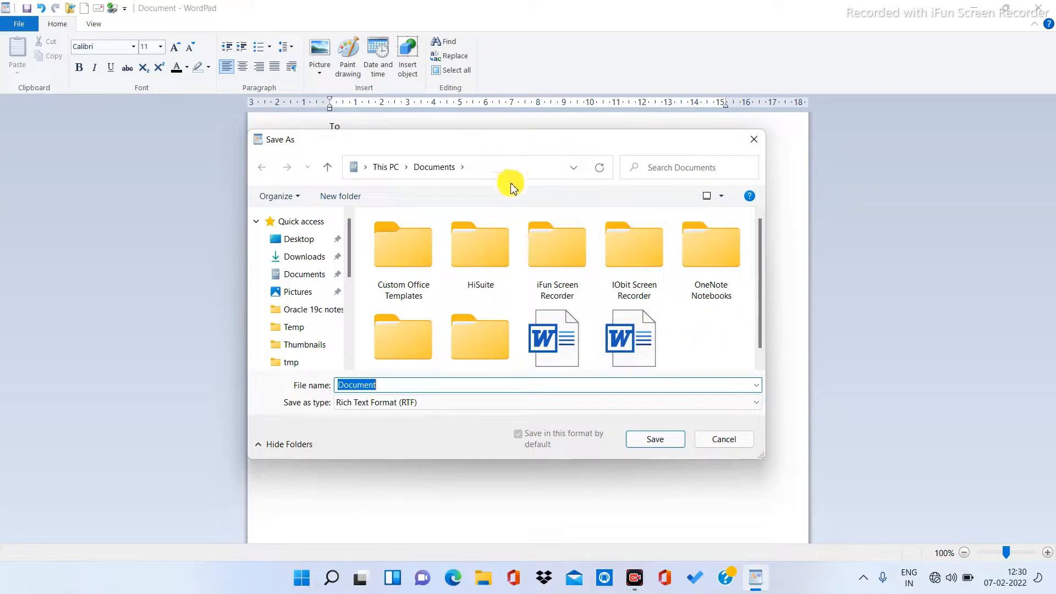
click(690, 327)
right_click(691, 328)
mouse_move(725, 459)
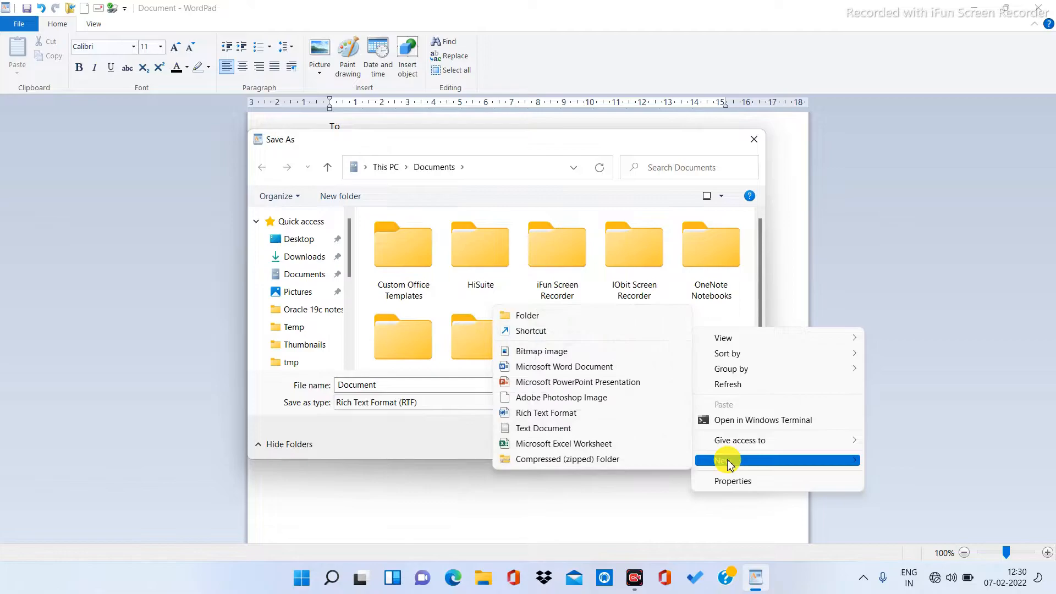
click(539, 316)
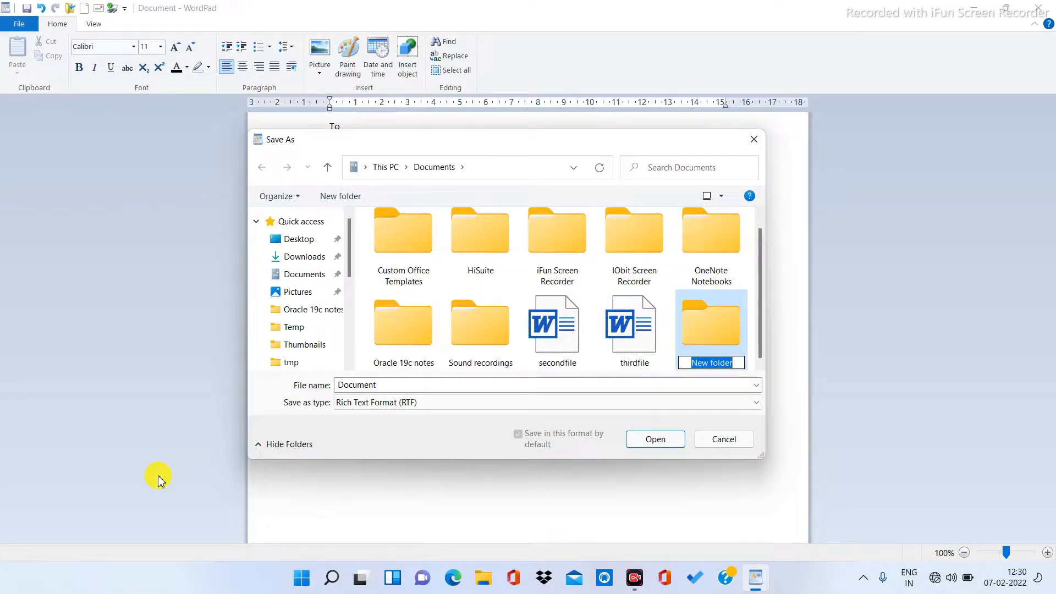
text(Word)
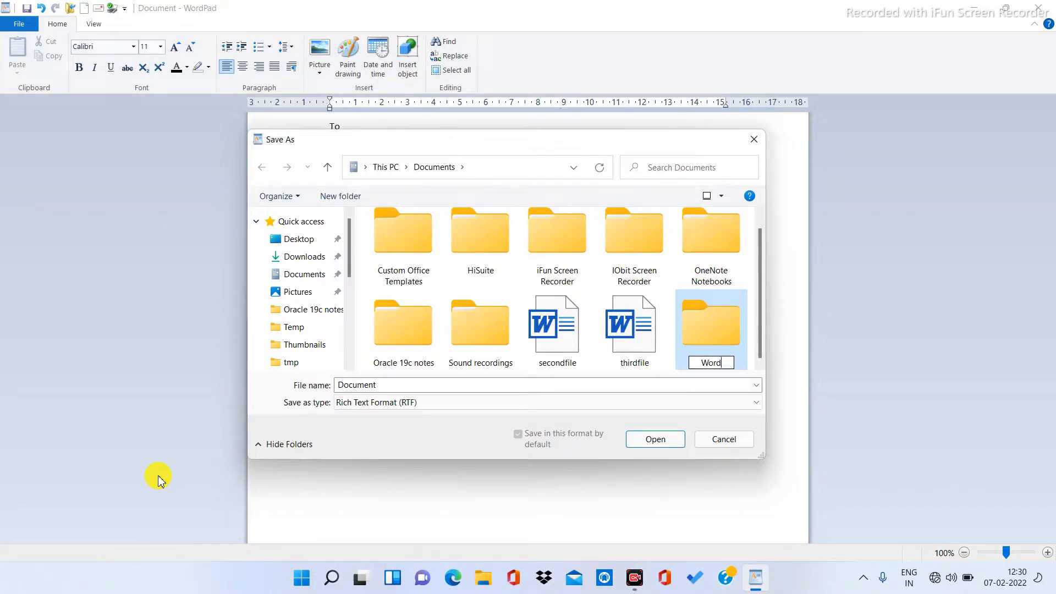
text(pad)
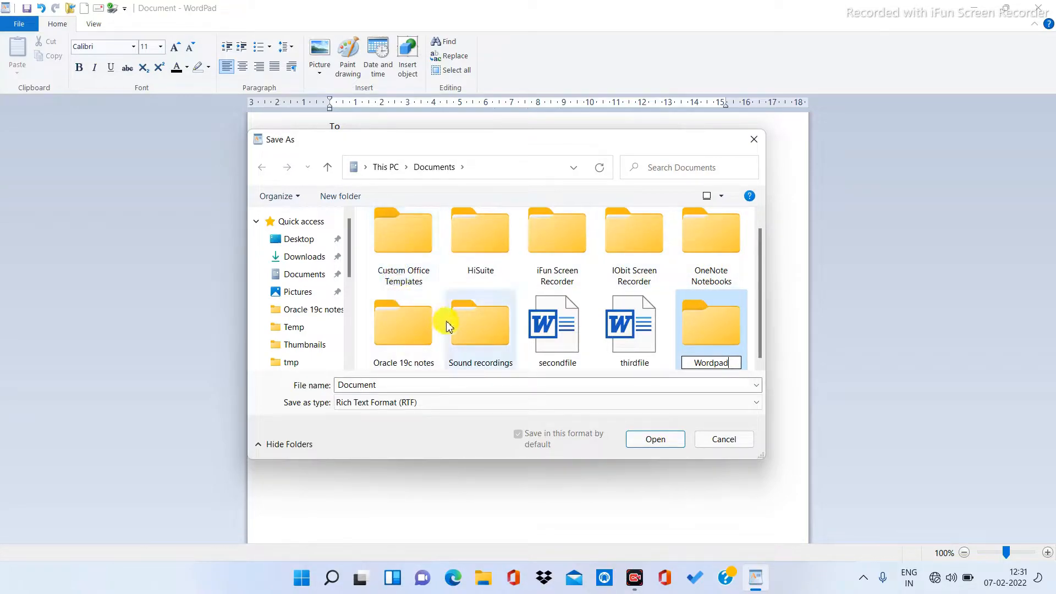
- Save the letter in the Wordpad folder under the name "Firstwordpad file" in Rich Text Format
double_click(719, 319)
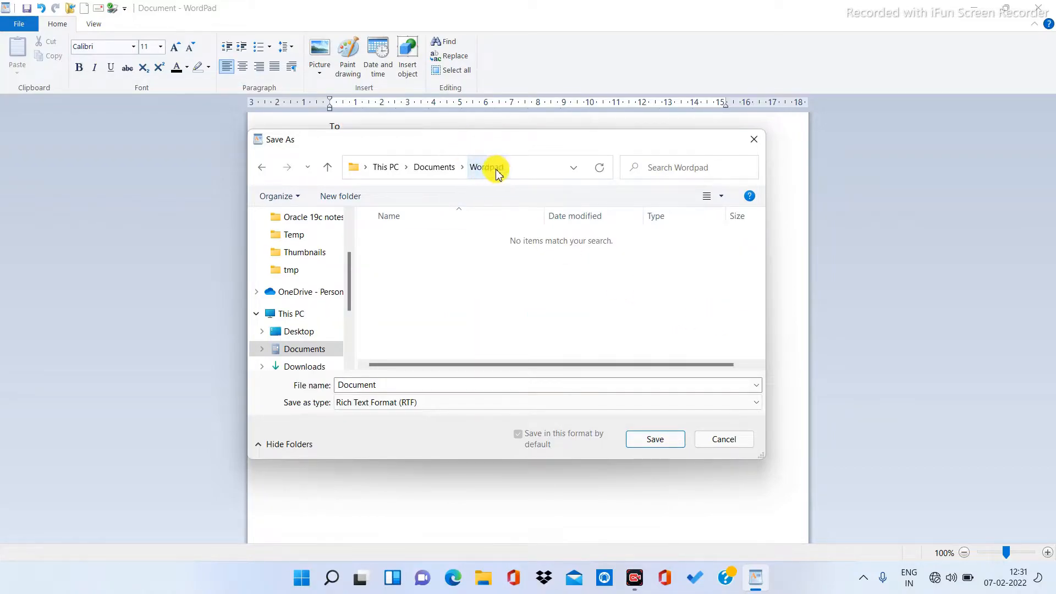
double_click(380, 385)
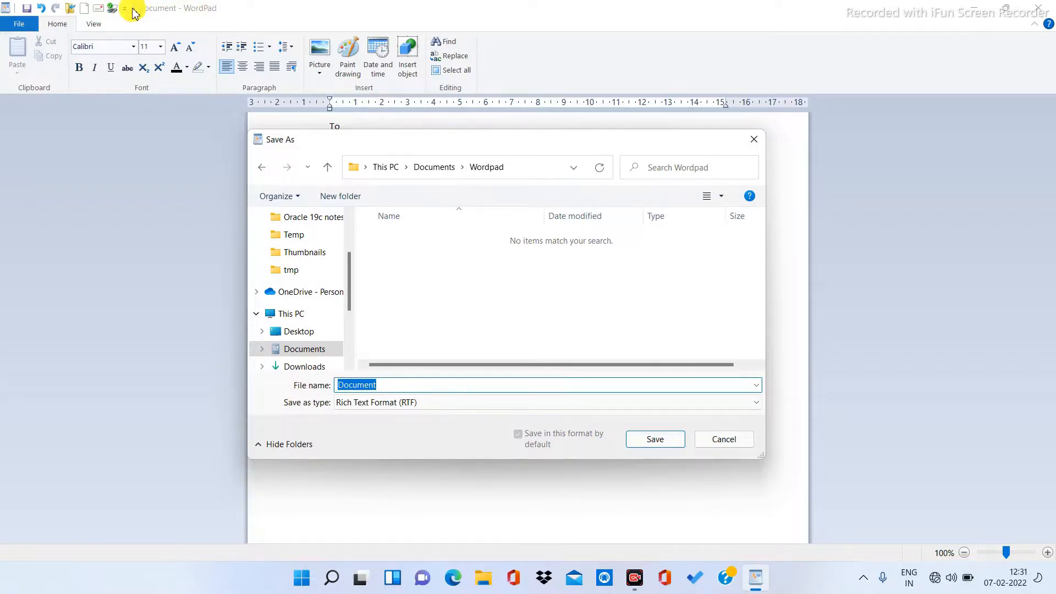
text(Firstwordpad file)
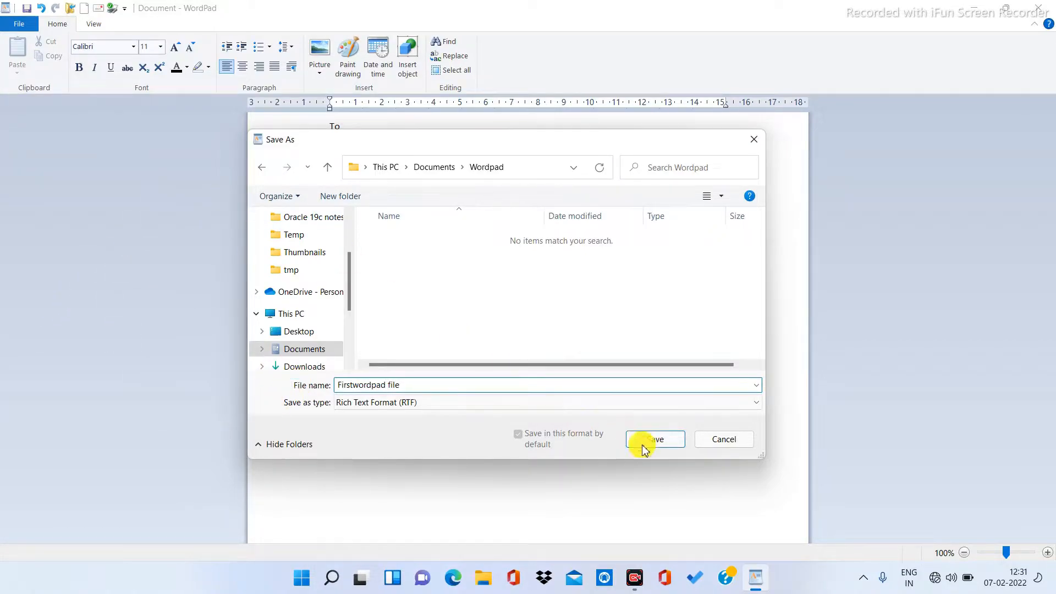
click(660, 450)
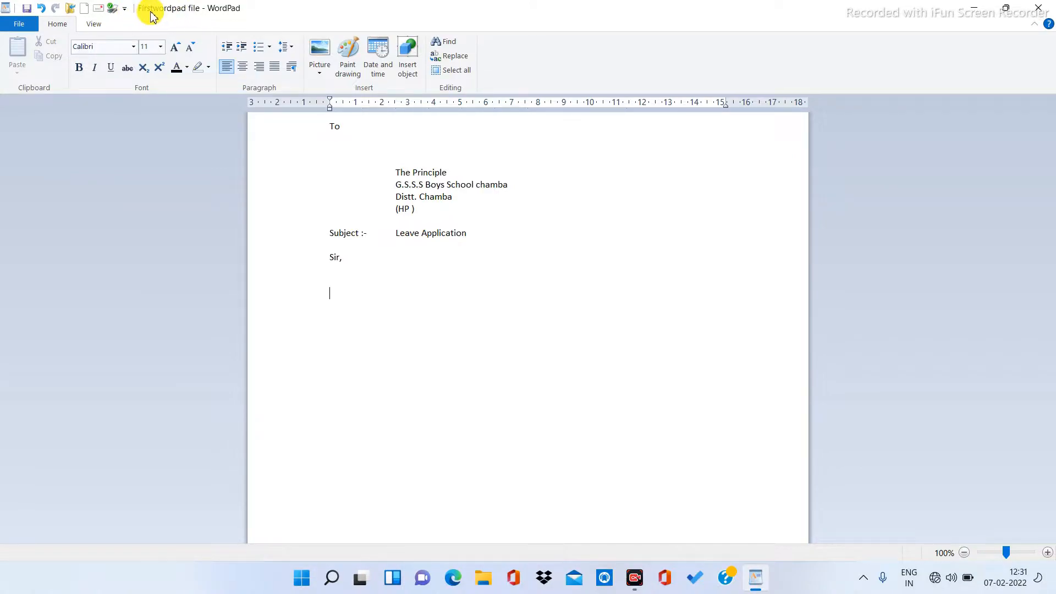
- Write "Respected Sir ," below the "Sir," line, followed by the filler lines "dfdf" and "dfdfkdfkdjsf"
key(Return)
text(Respected Sir ,)
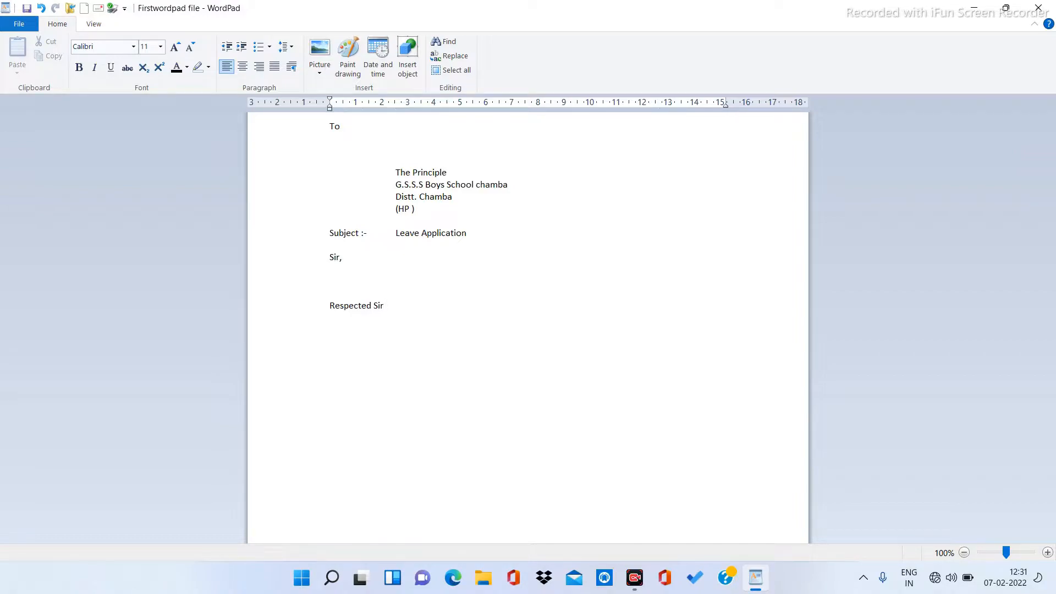
double_click(333, 127)
click(347, 257)
click(404, 310)
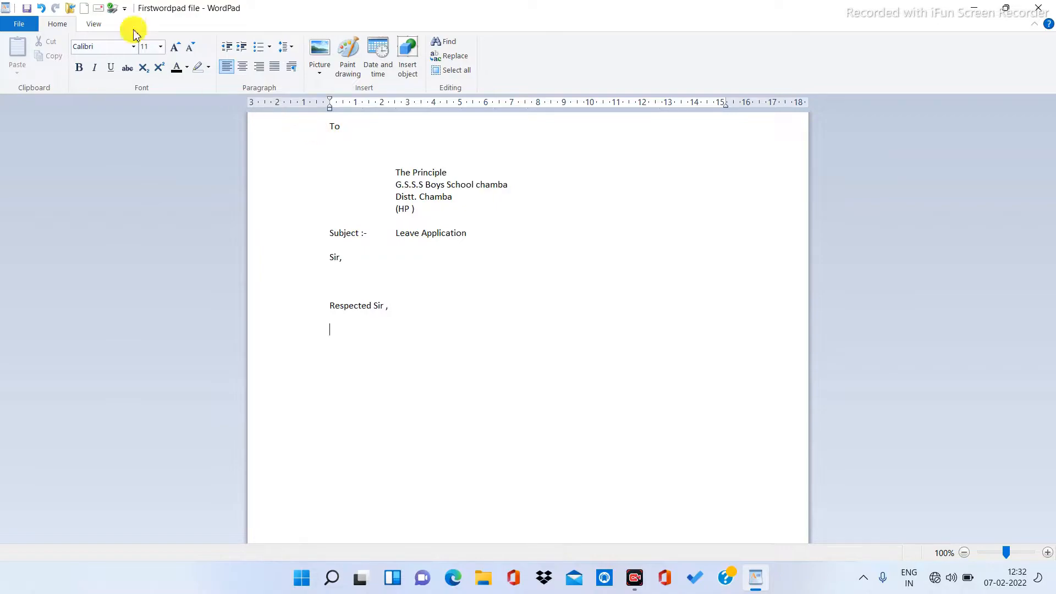
click(358, 259)
click(396, 314)
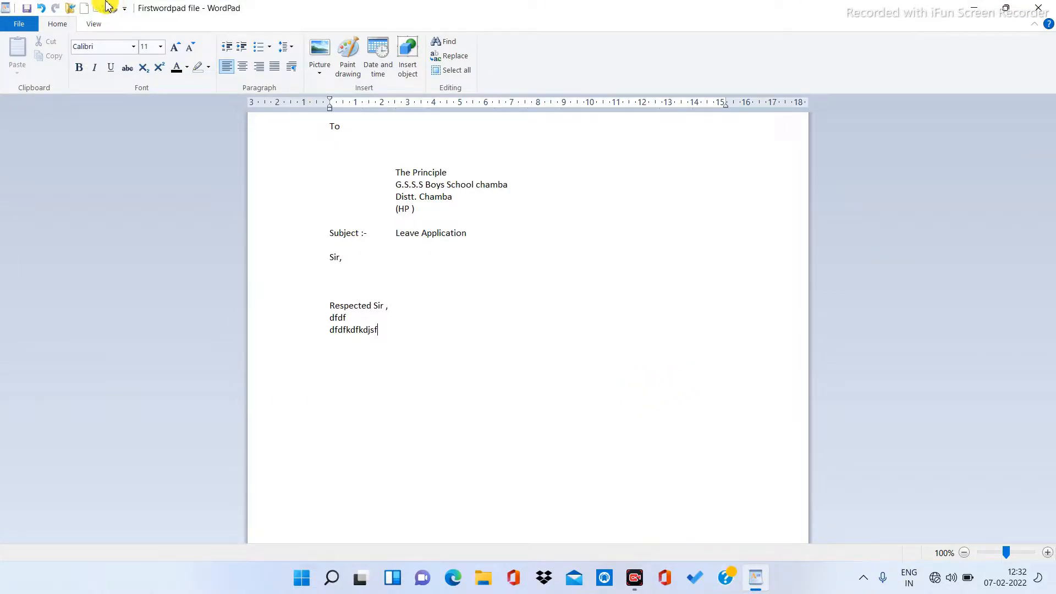
- Save the changes to the letter under its existing file name
click(17, 23)
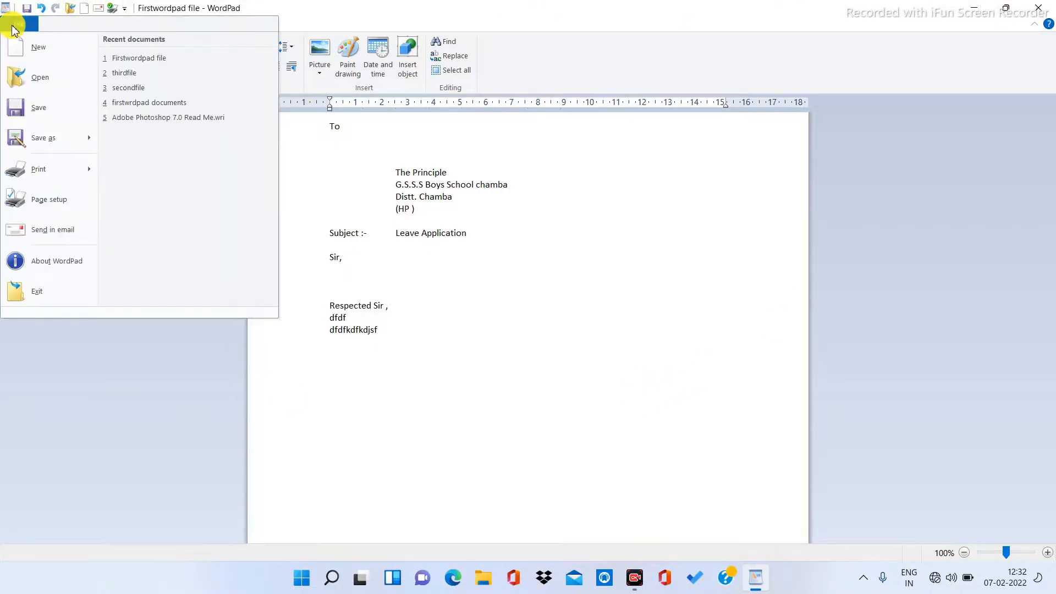
click(35, 113)
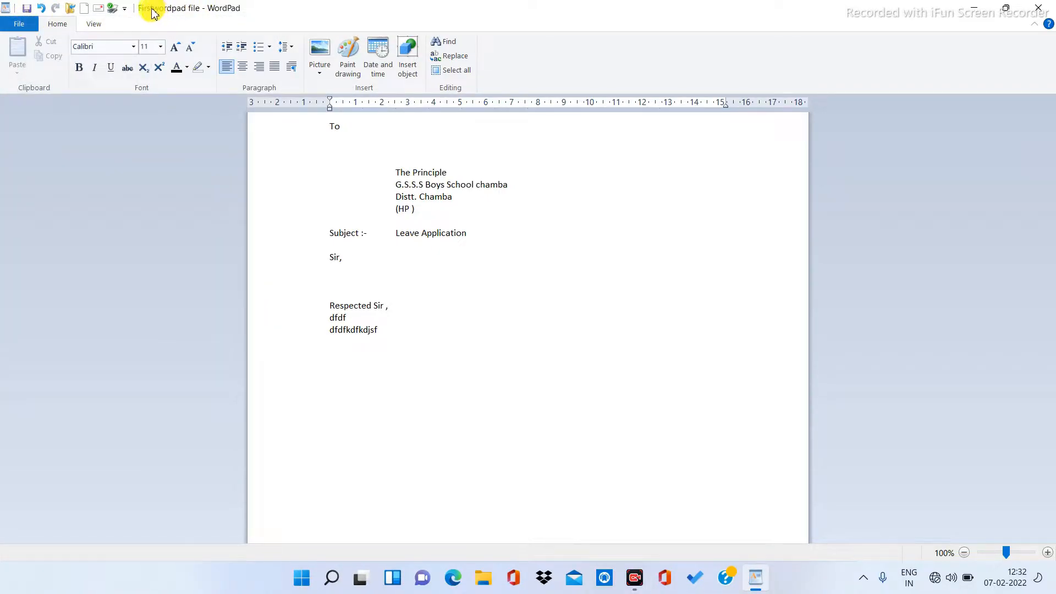
click(21, 23)
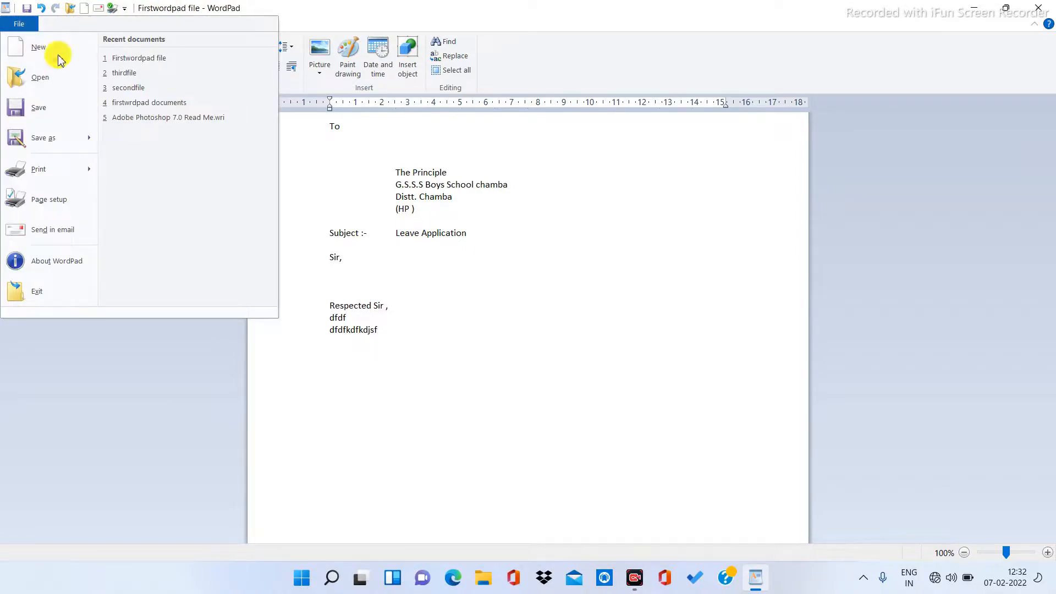
click(402, 342)
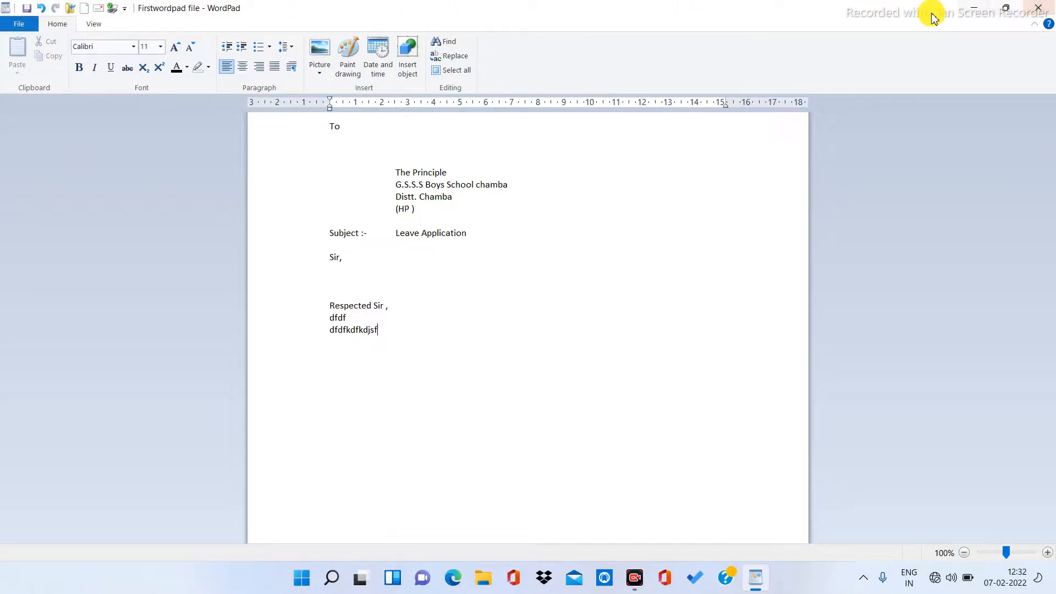
- Switch to File Explorer, open "Firstwordpad file" from the Wordpad folder in Documents to check it, and close it
click(972, 8)
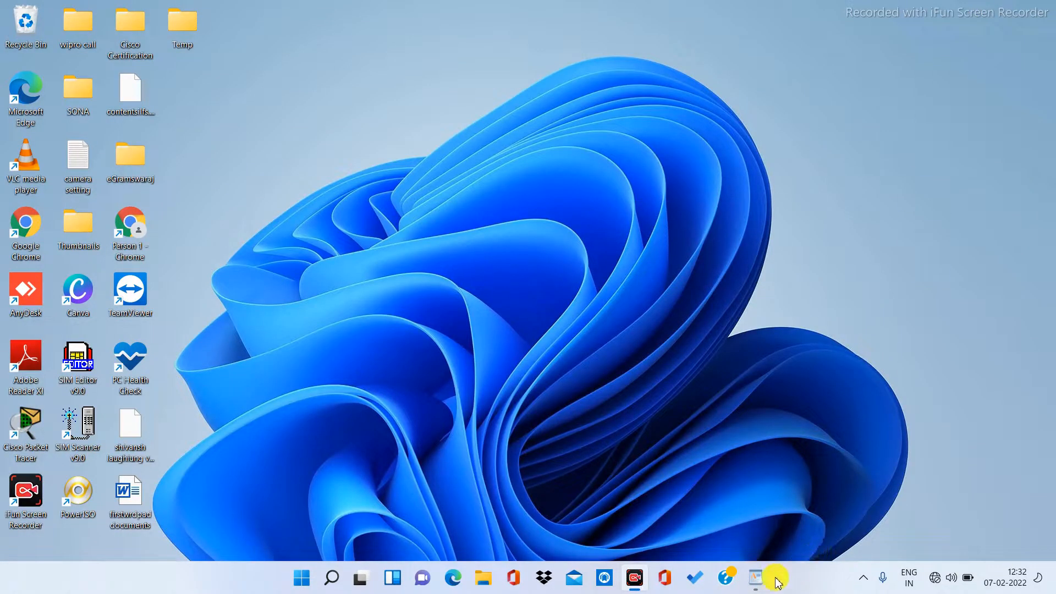
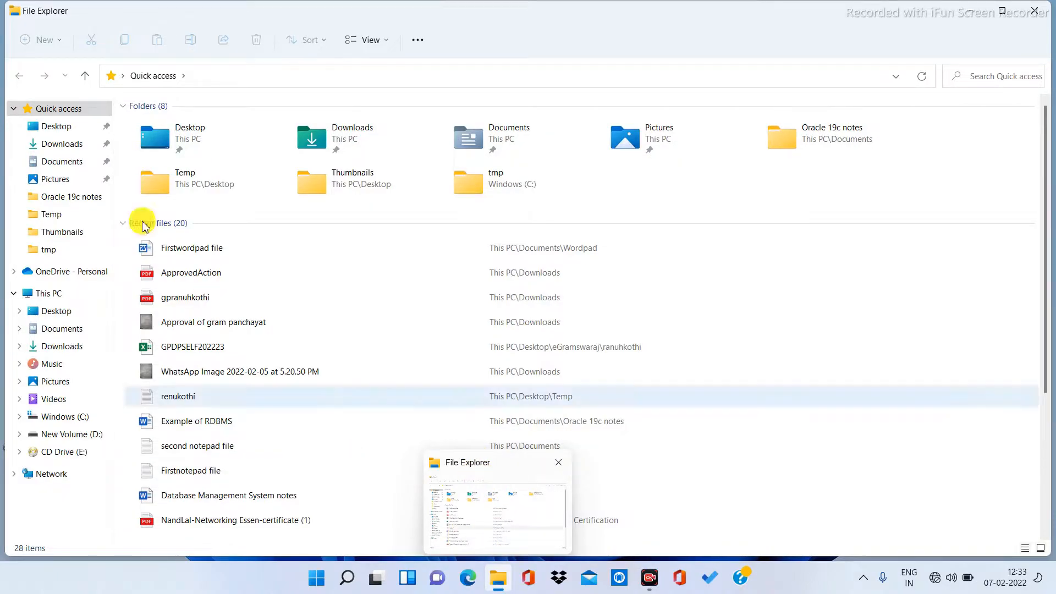
click(60, 164)
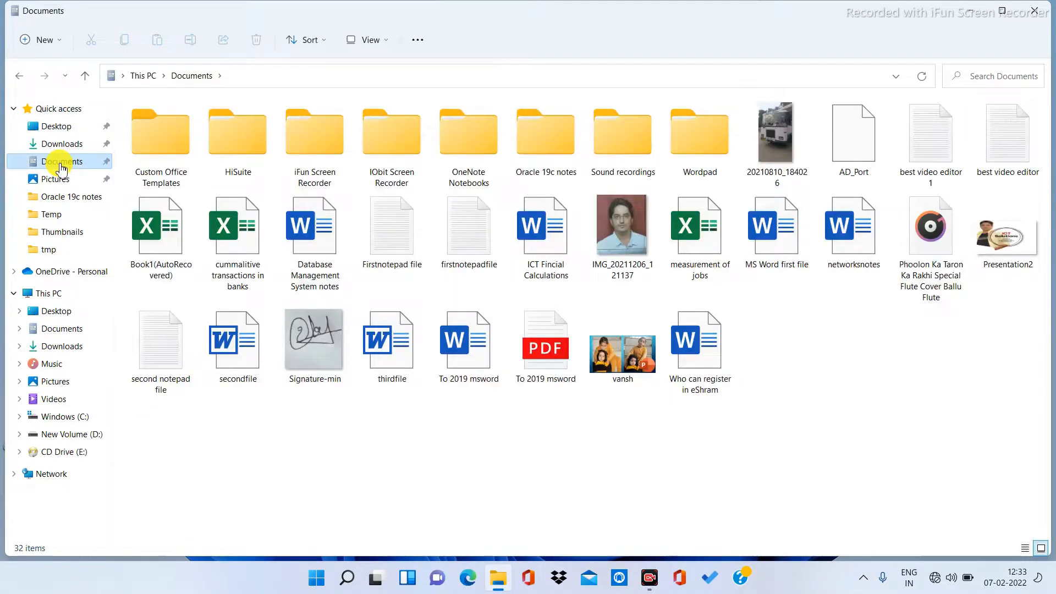
double_click(699, 141)
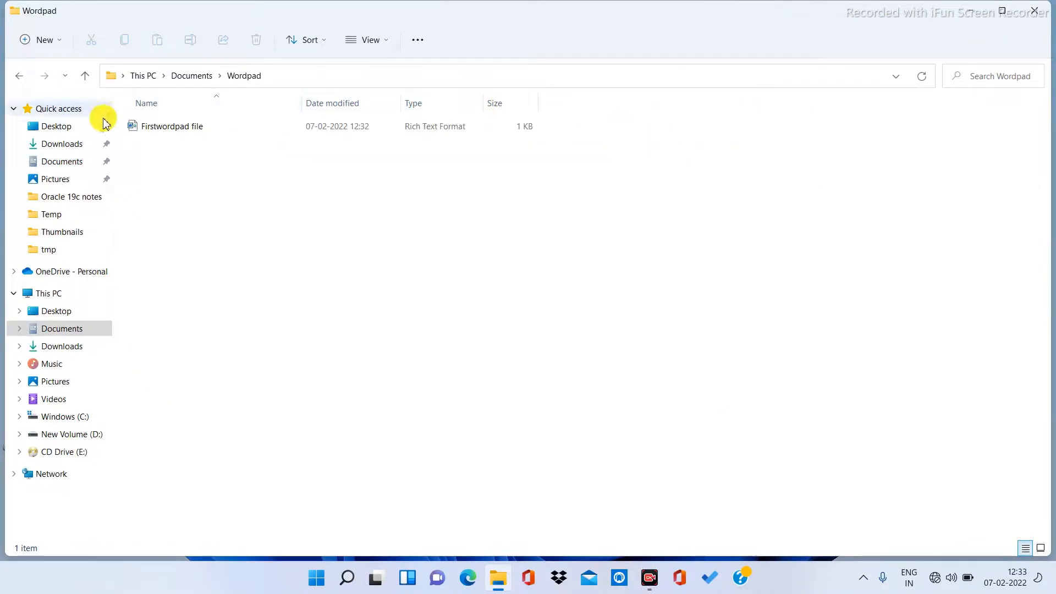
double_click(155, 132)
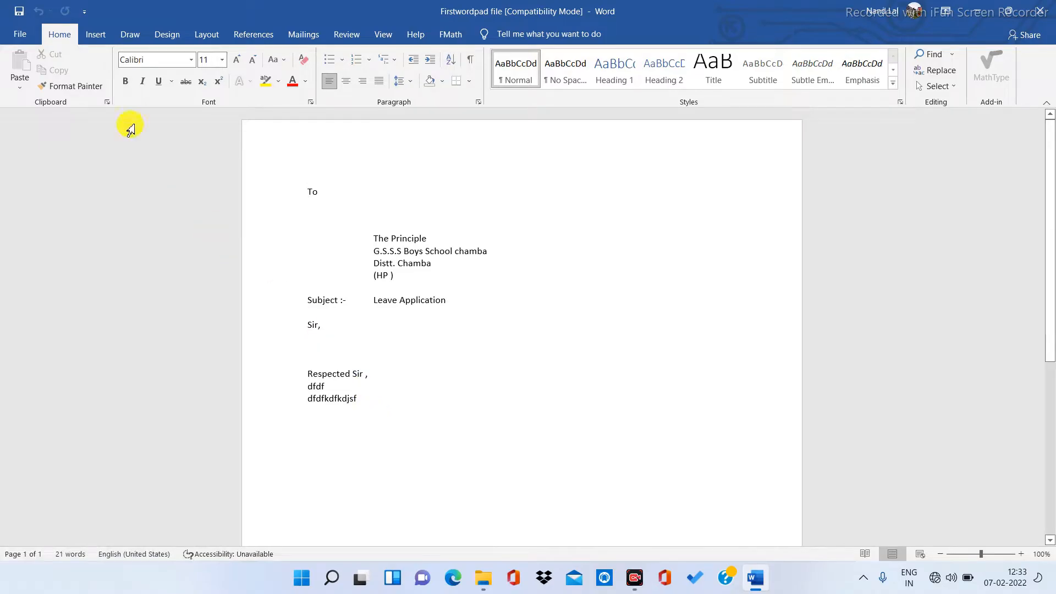
click(1042, 10)
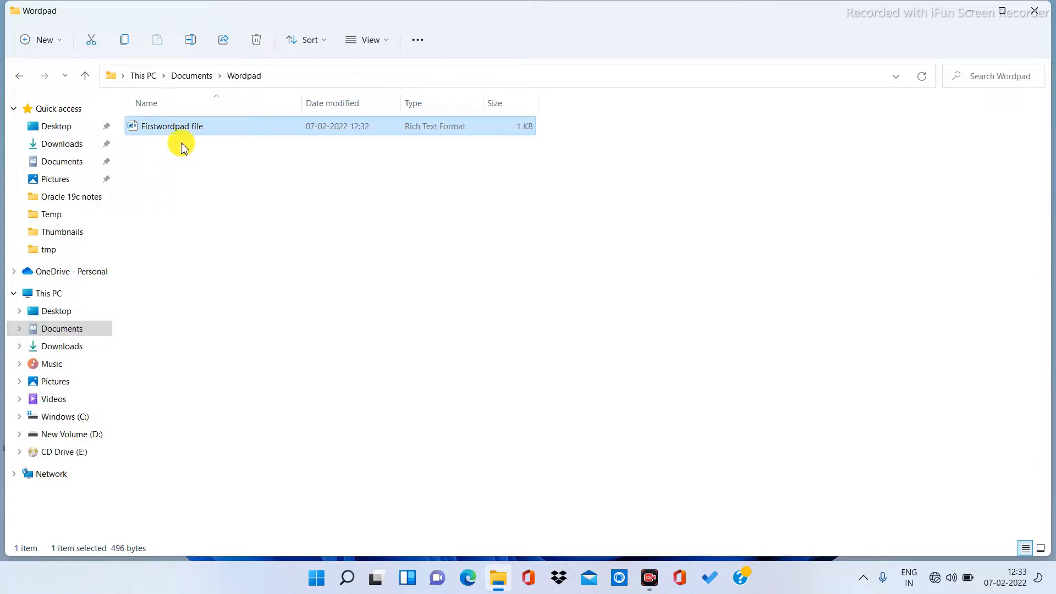
- Reopen "Firstwordpad file" in Word, examine its command sets from Insert to FMath and the File page, and close it
double_click(166, 128)
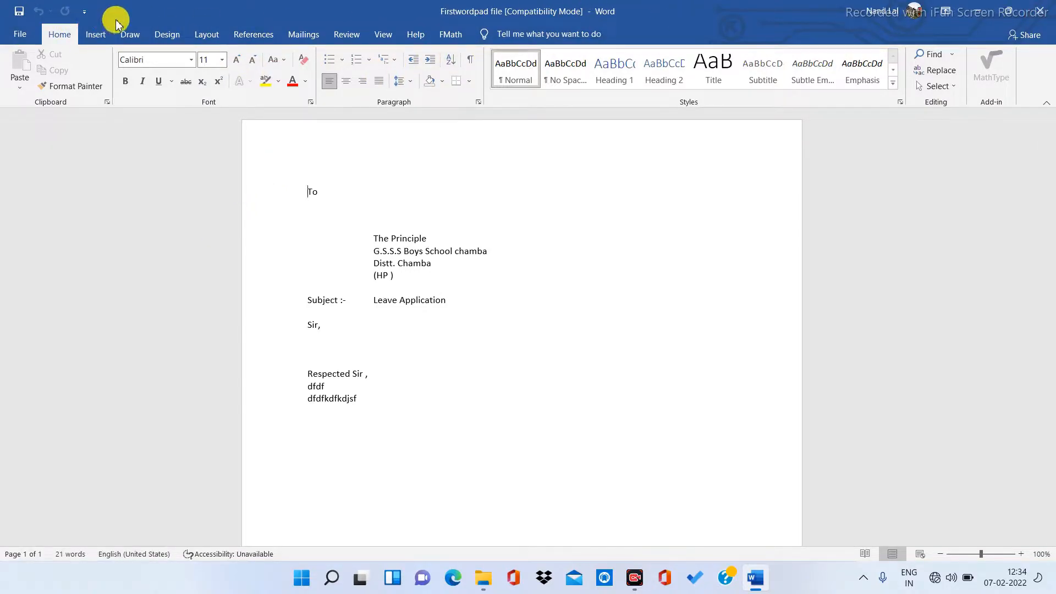
click(103, 37)
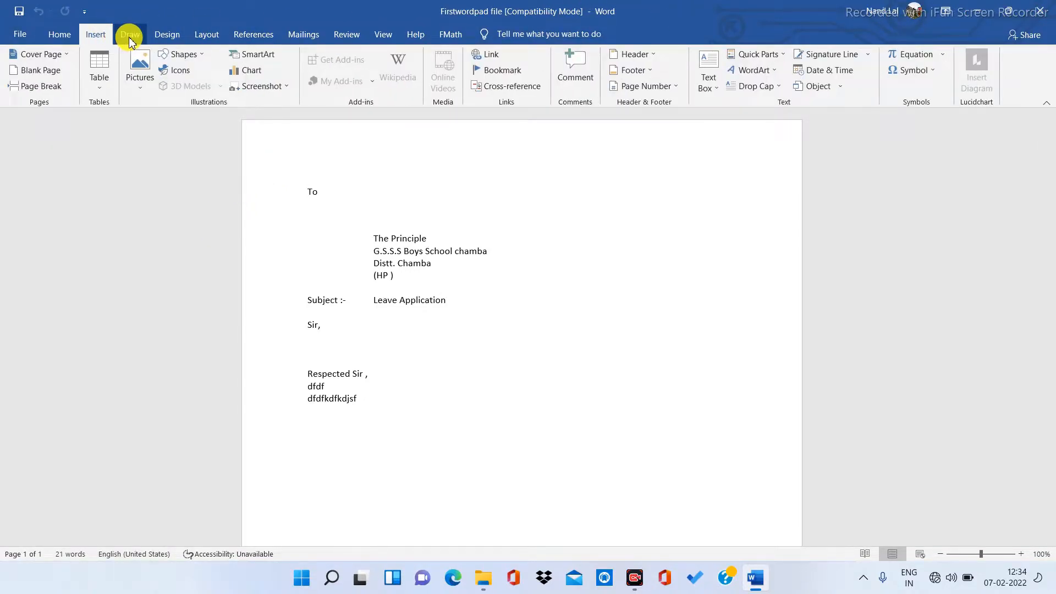
click(130, 35)
click(163, 39)
click(205, 35)
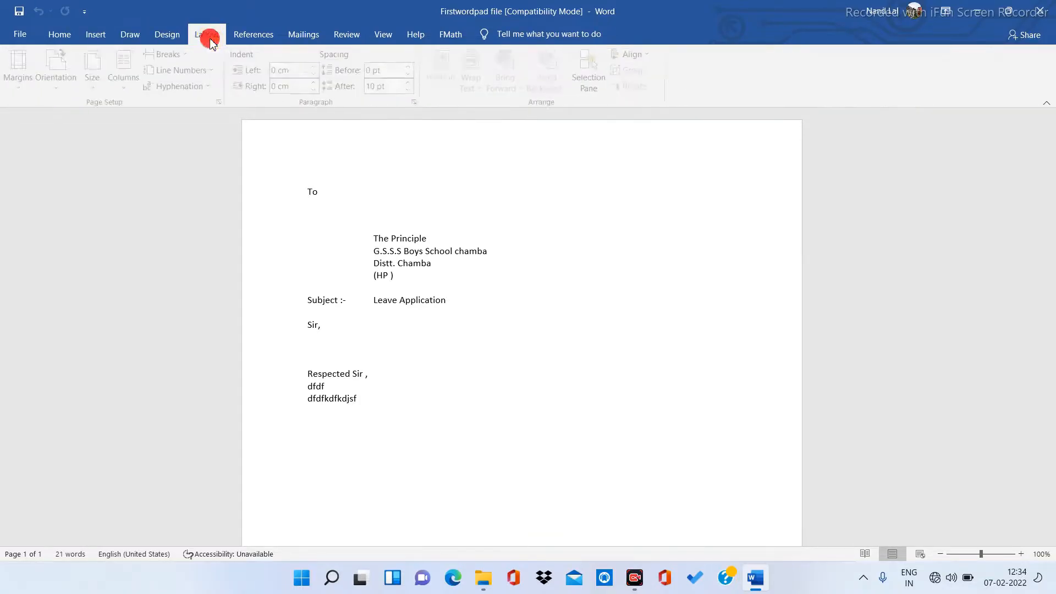
click(249, 38)
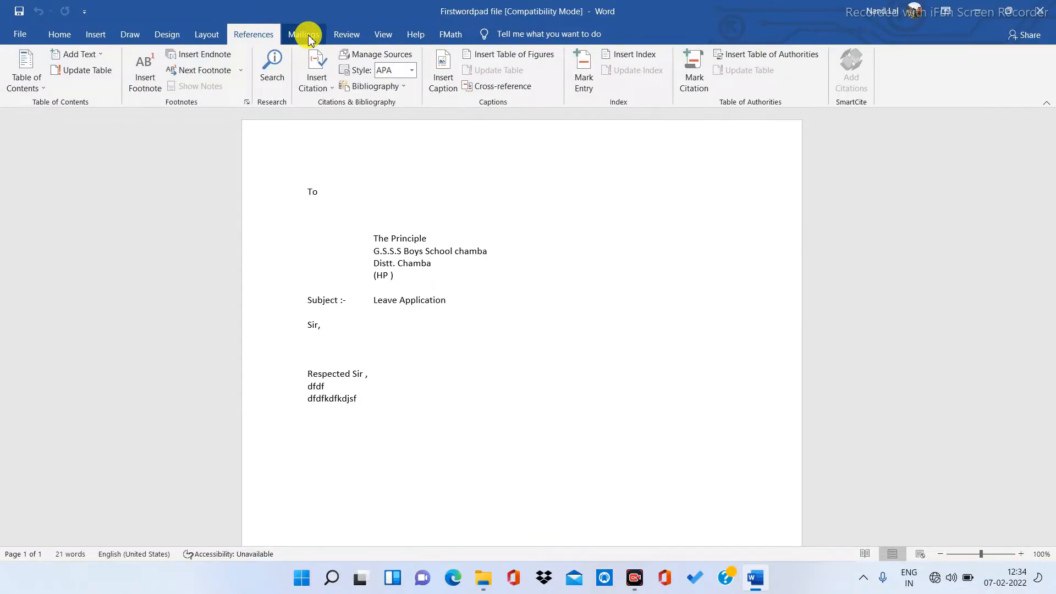
click(308, 38)
click(347, 34)
click(384, 33)
click(412, 37)
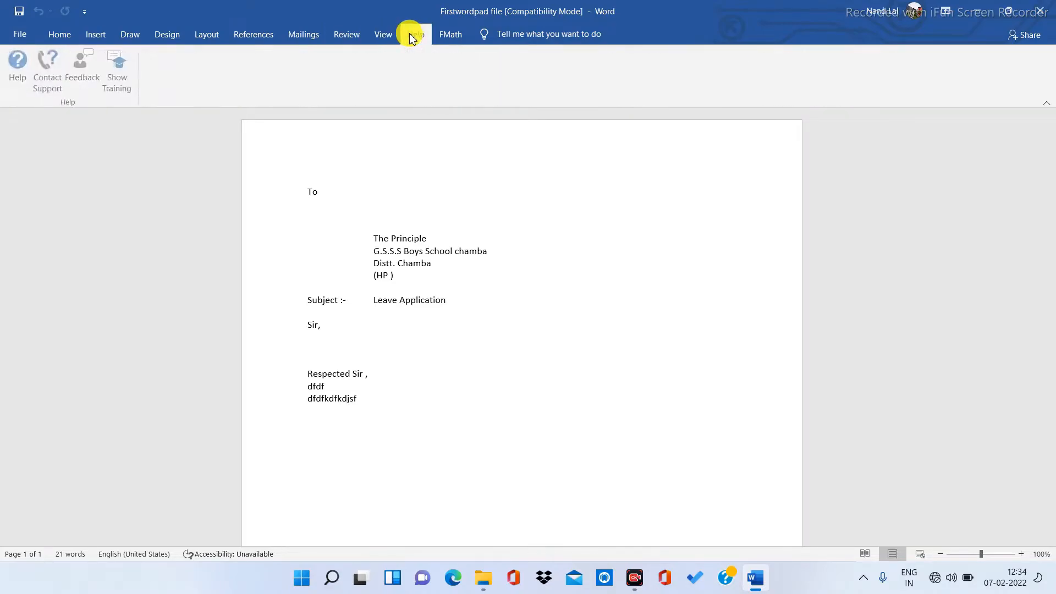
click(451, 34)
click(20, 34)
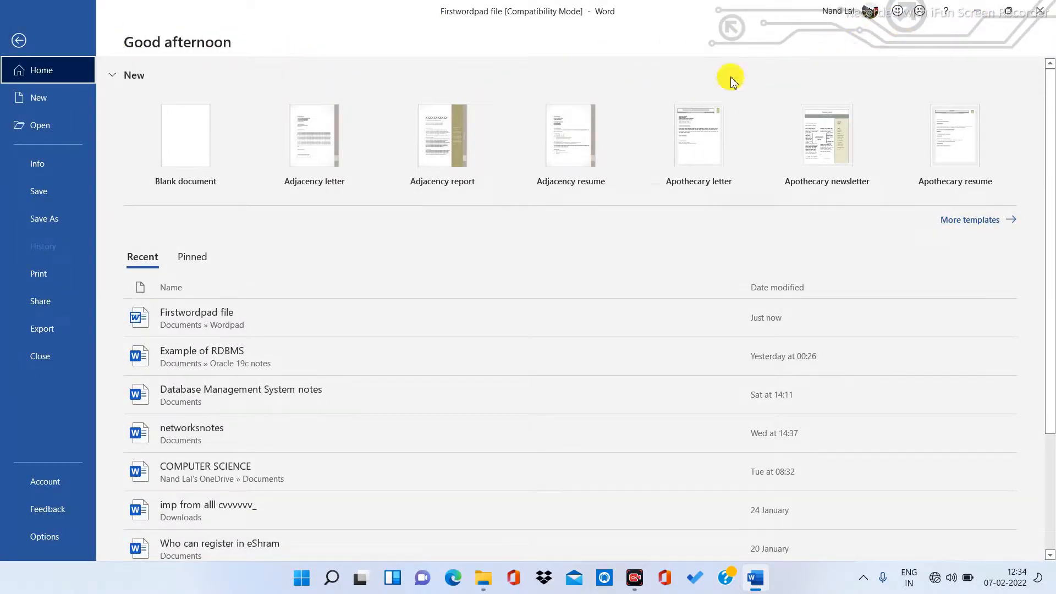
click(1039, 10)
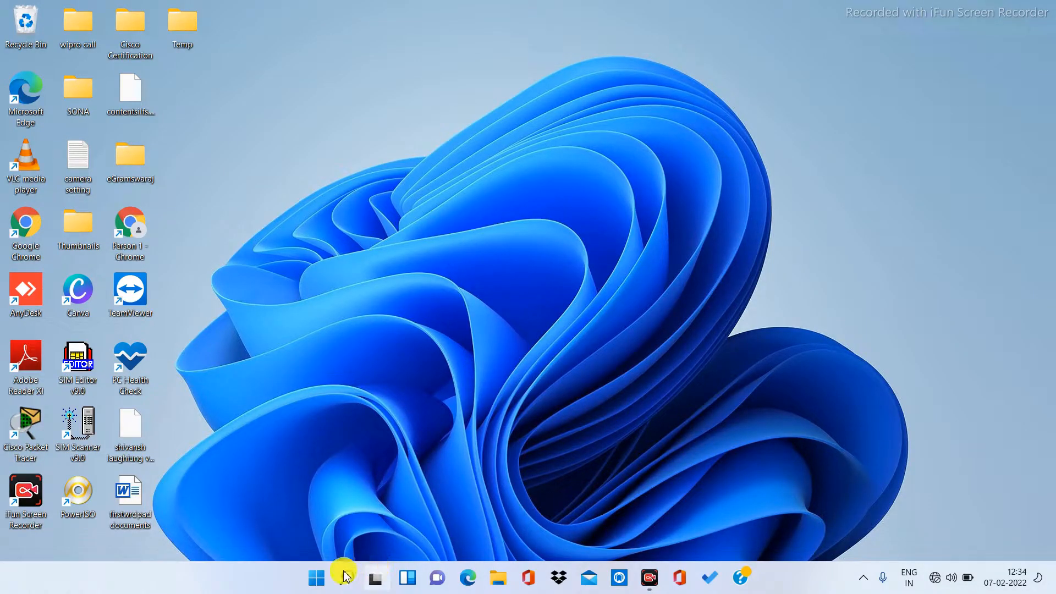
- Search for "wordpad", launch WordPad, and open "Firstwordpad file" from the recent documents
click(316, 577)
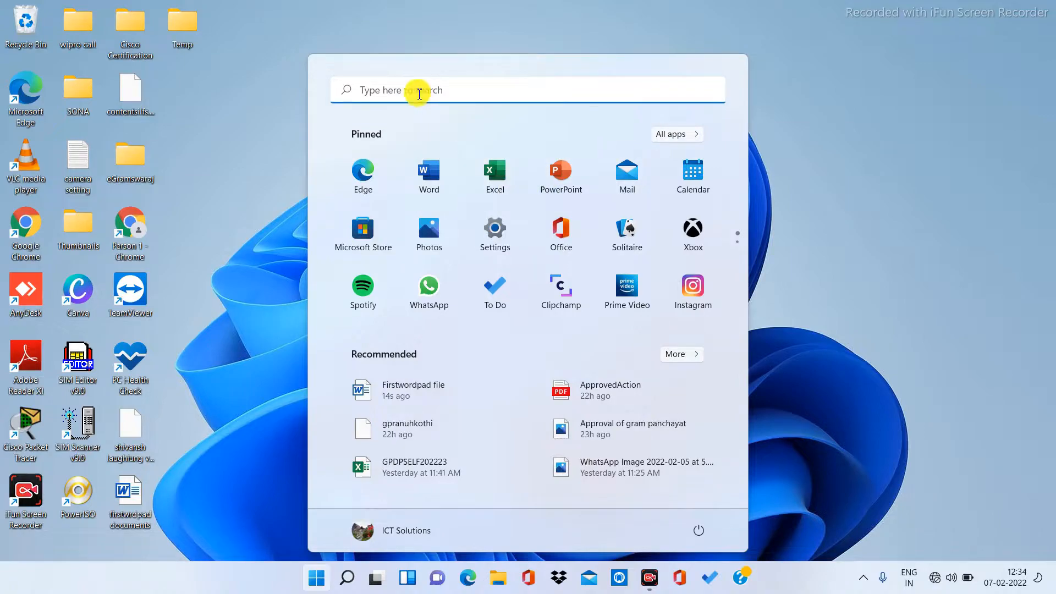
click(419, 94)
text(wordpad)
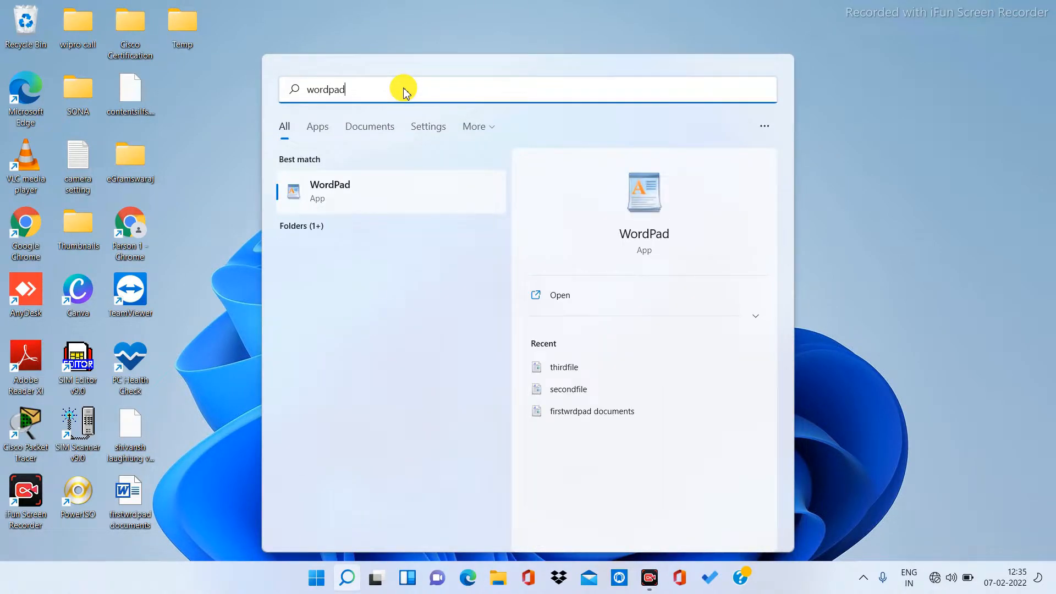
click(354, 187)
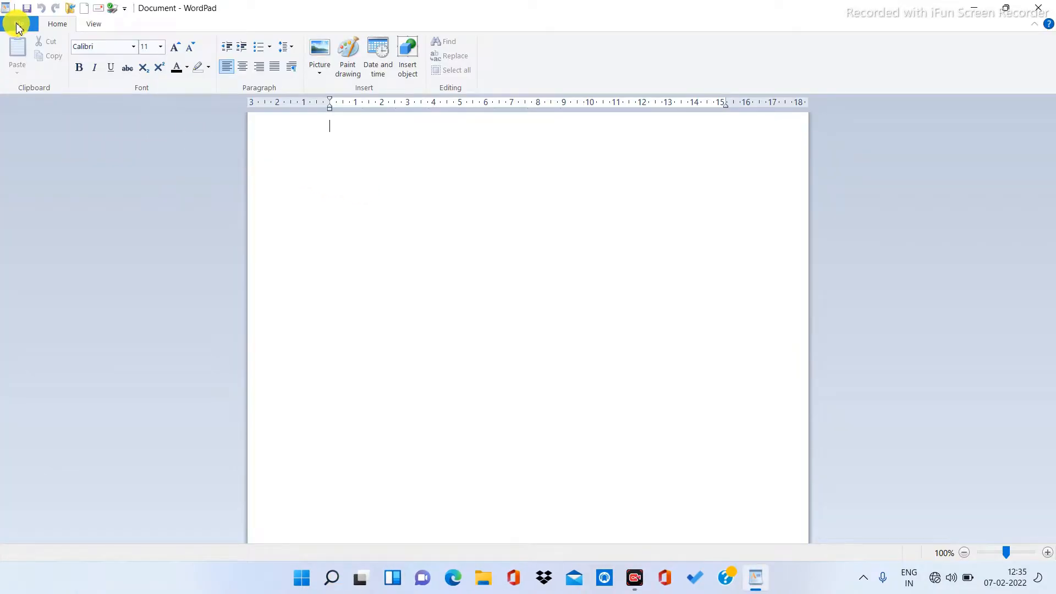
click(18, 26)
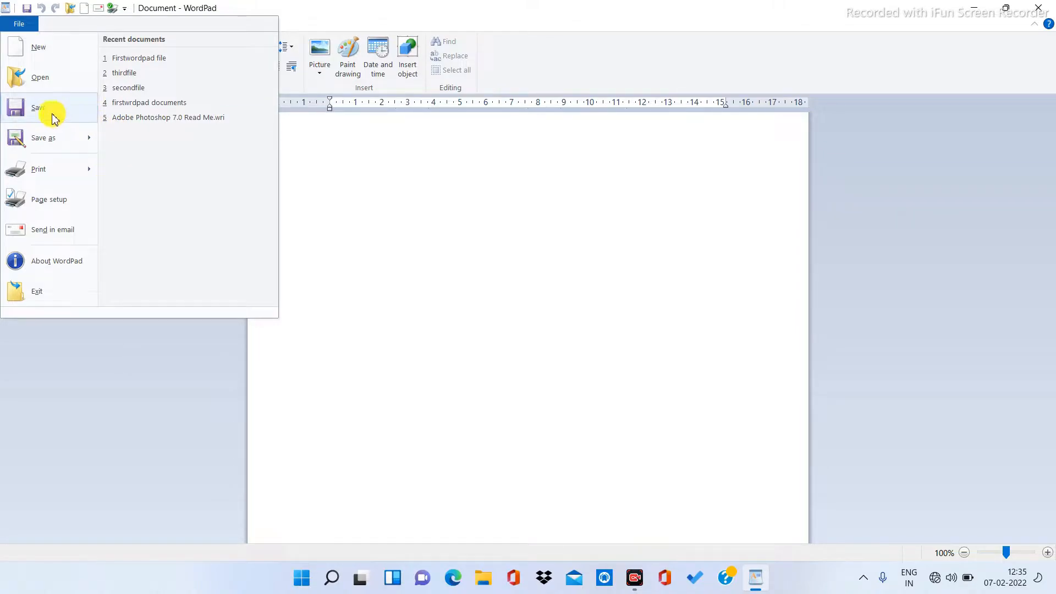
click(132, 59)
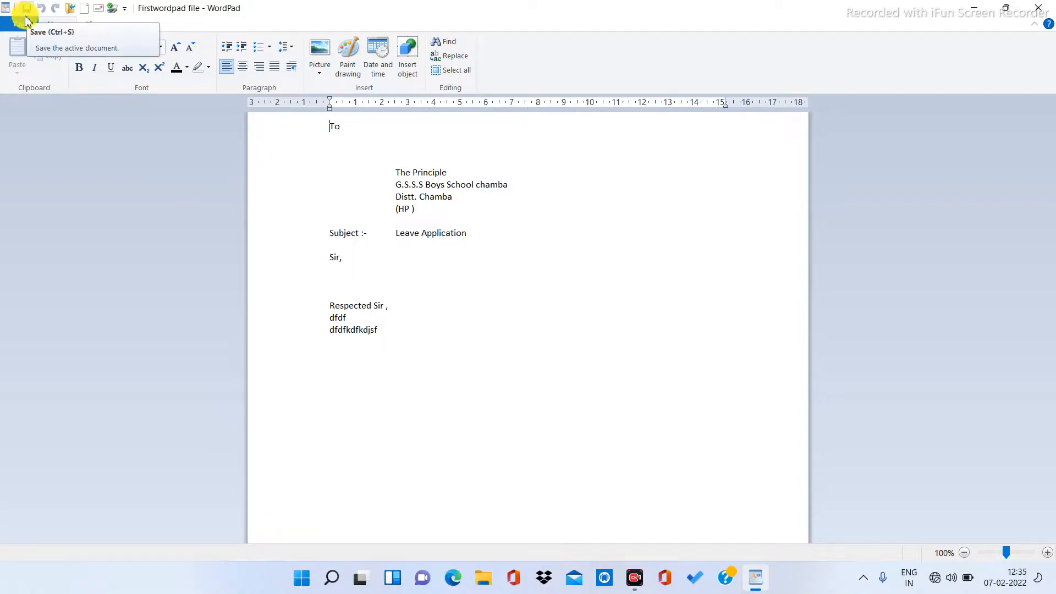
- Delete the closing lines of the letter from "Respected Sir ," through "dfdfkdfkdjsf"
click(23, 23)
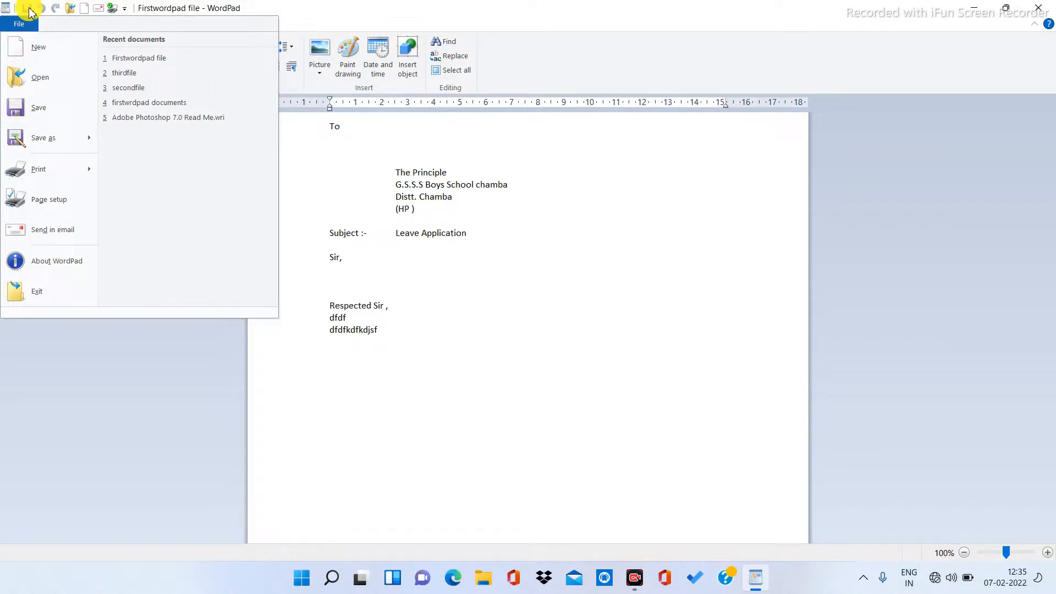
click(454, 295)
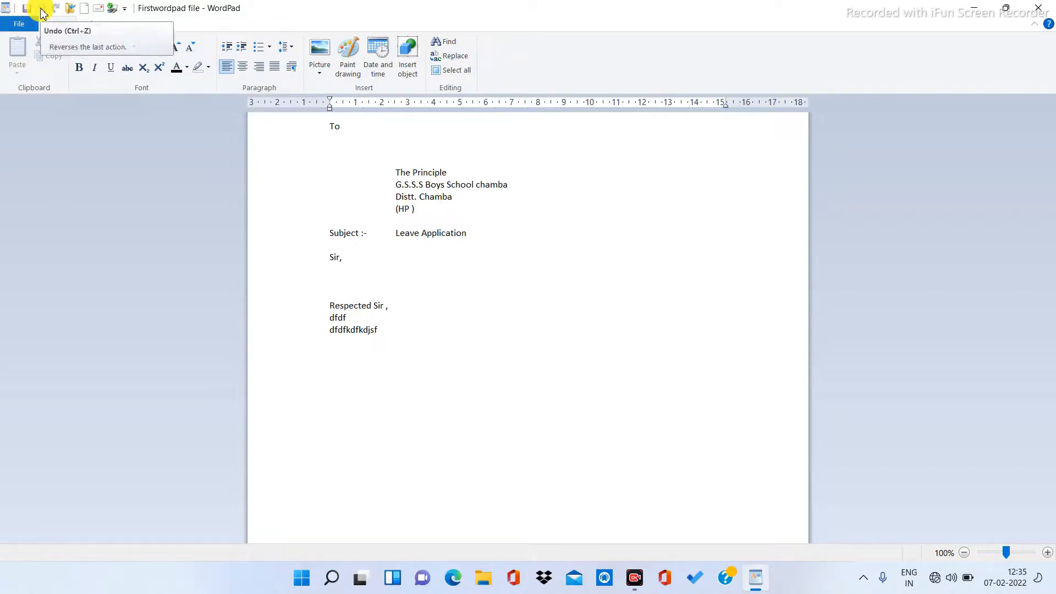
click(426, 346)
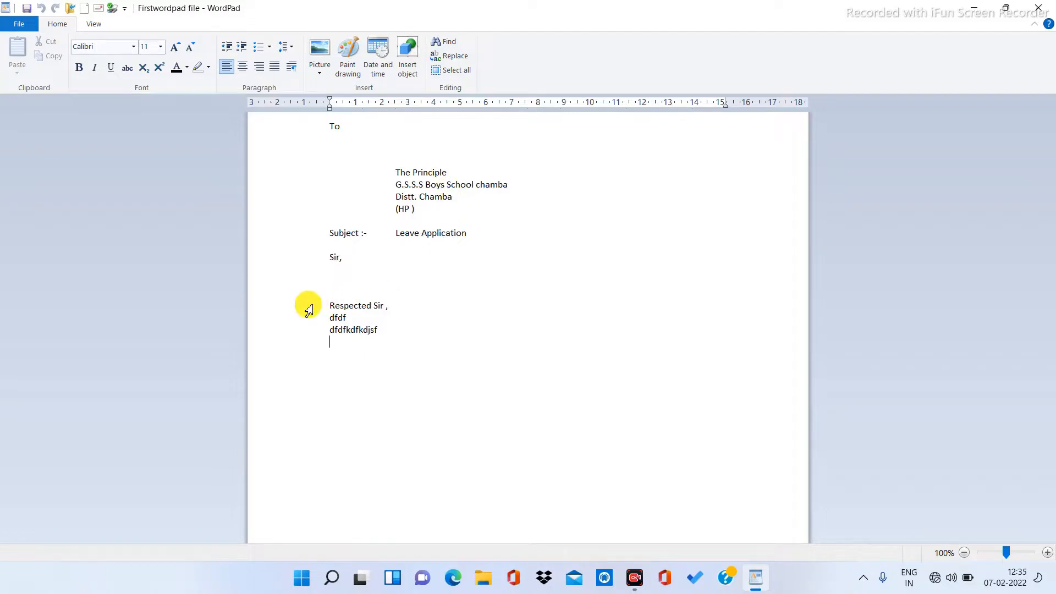
drag(334, 307, 353, 347)
key(Delete)
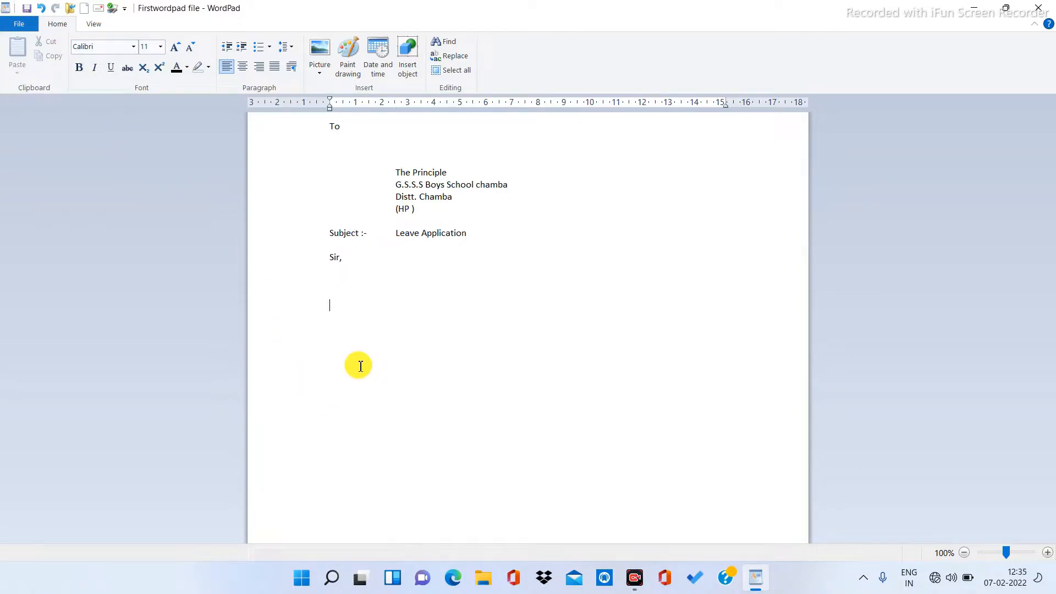
- Undo the deletion of the closing lines, redo and undo it twice more, and leave the deletion undone
click(42, 9)
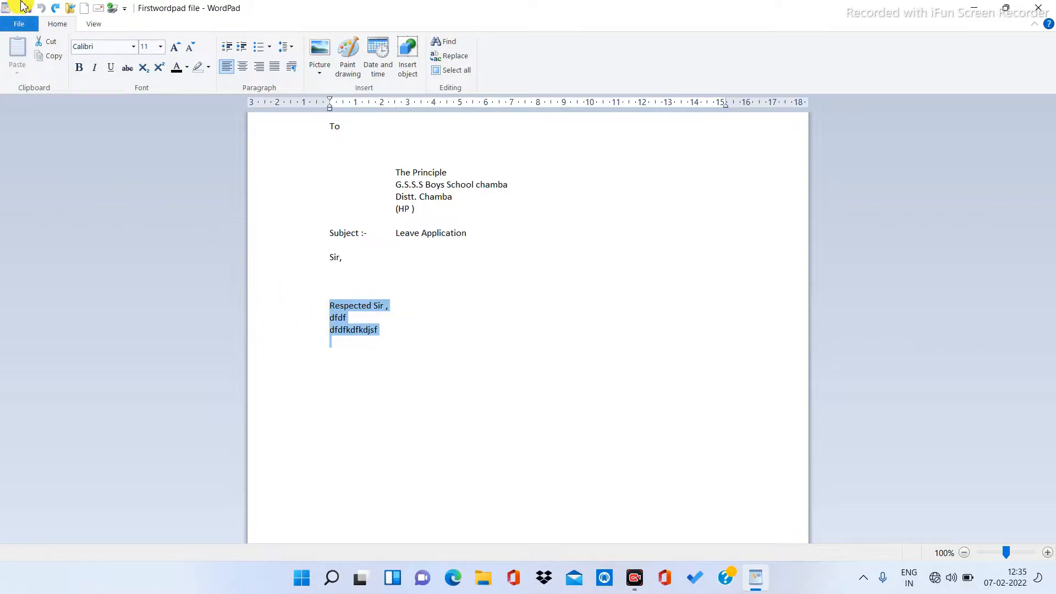
click(56, 12)
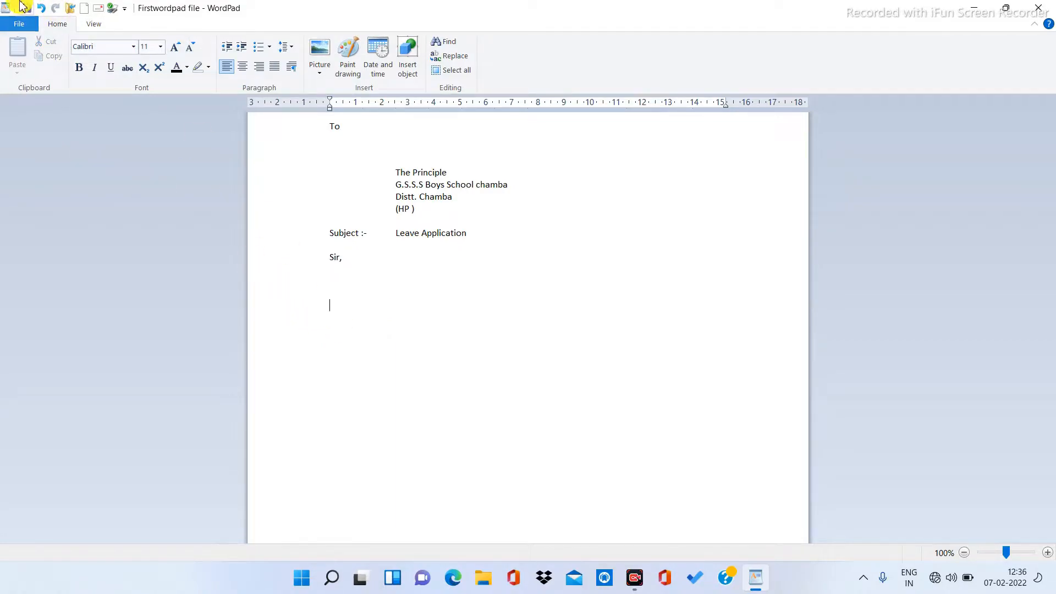
click(46, 11)
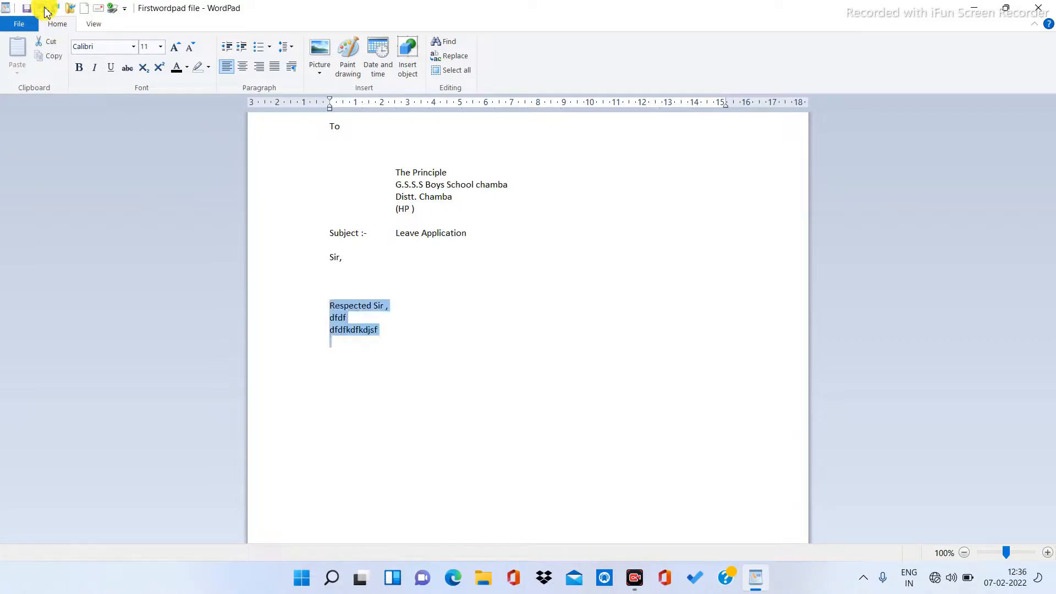
click(57, 10)
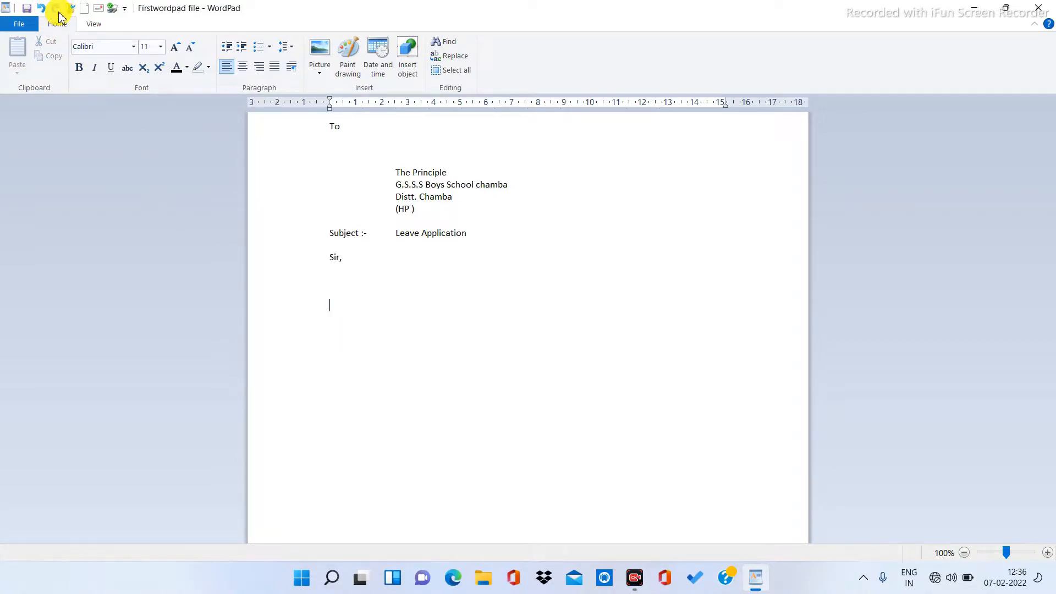
click(46, 12)
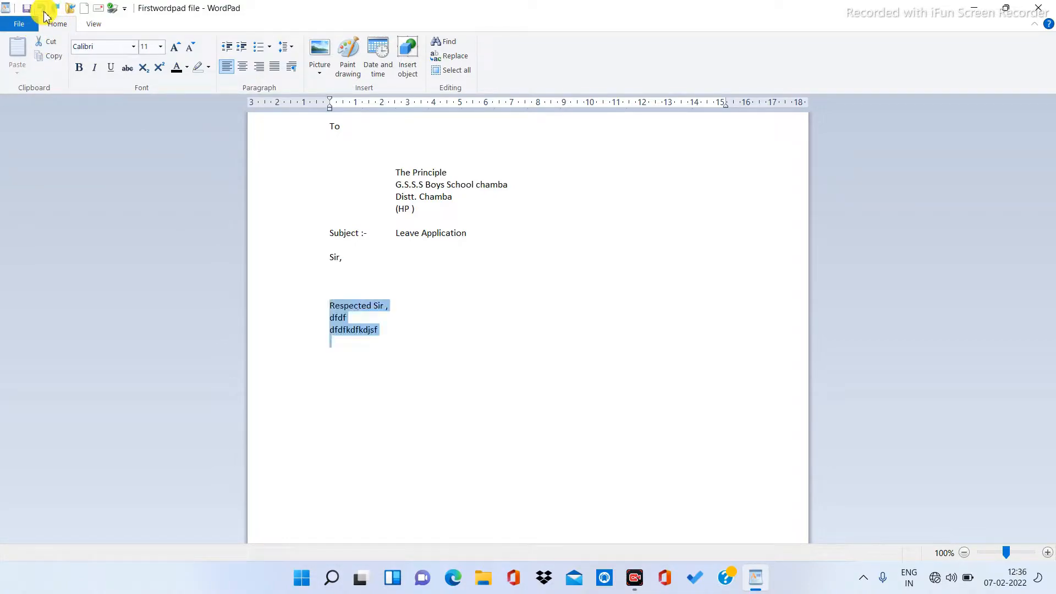
- Bring up the Open dialog for the Documents folder twice, cancelling it each time without opening a file
click(74, 9)
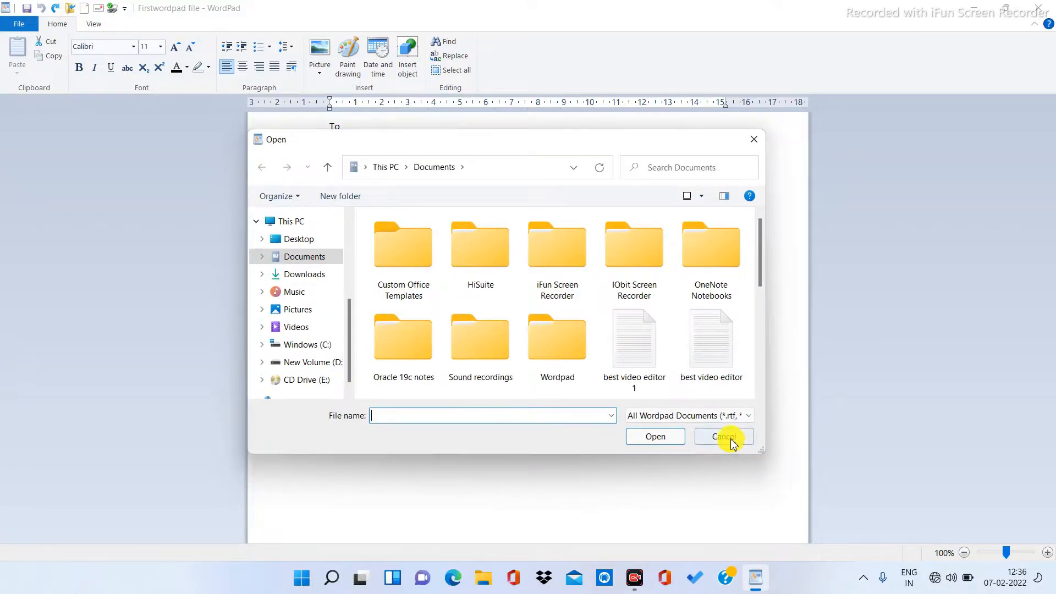
click(730, 439)
click(19, 24)
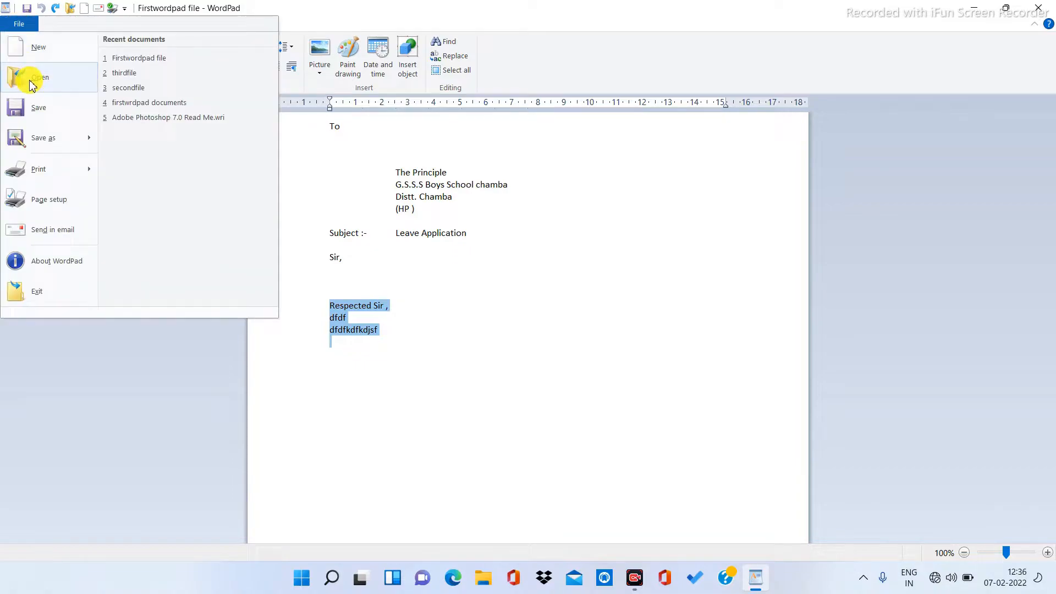
click(70, 8)
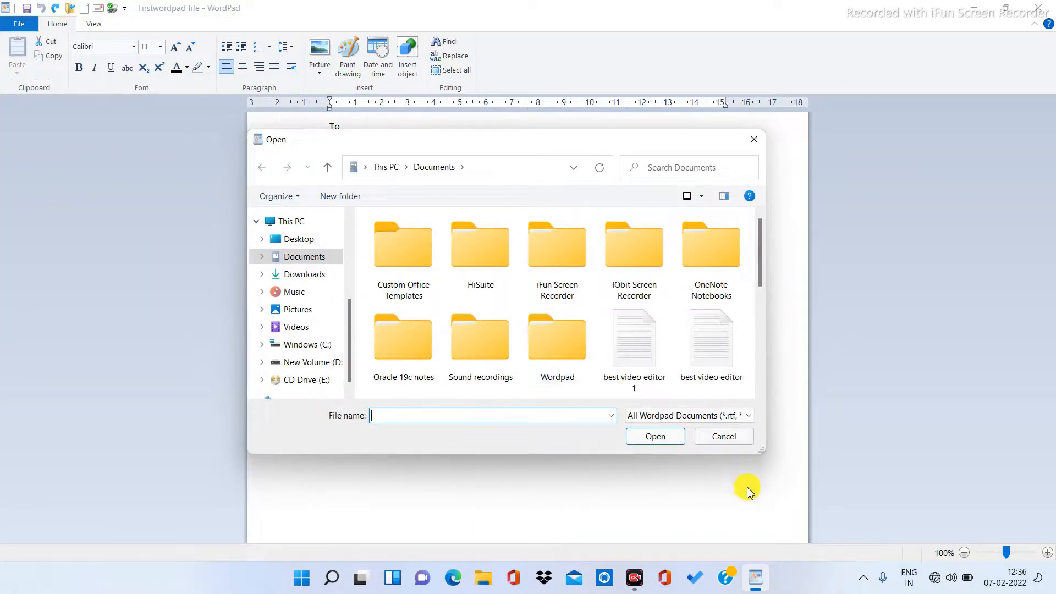
click(732, 442)
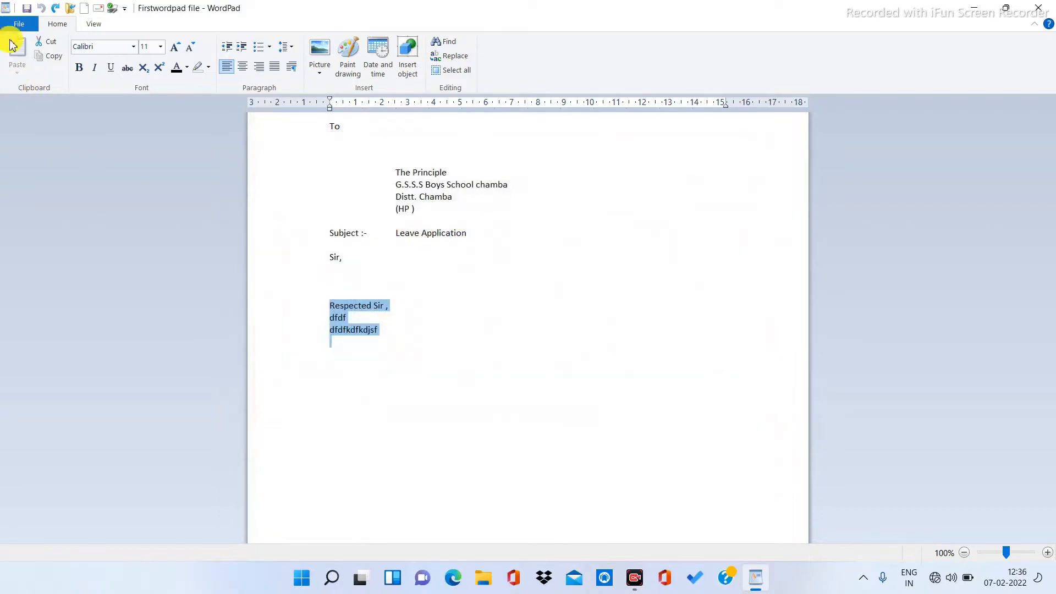
- Start a new blank document, discarding the unsaved changes to "Firstwordpad file"
click(86, 9)
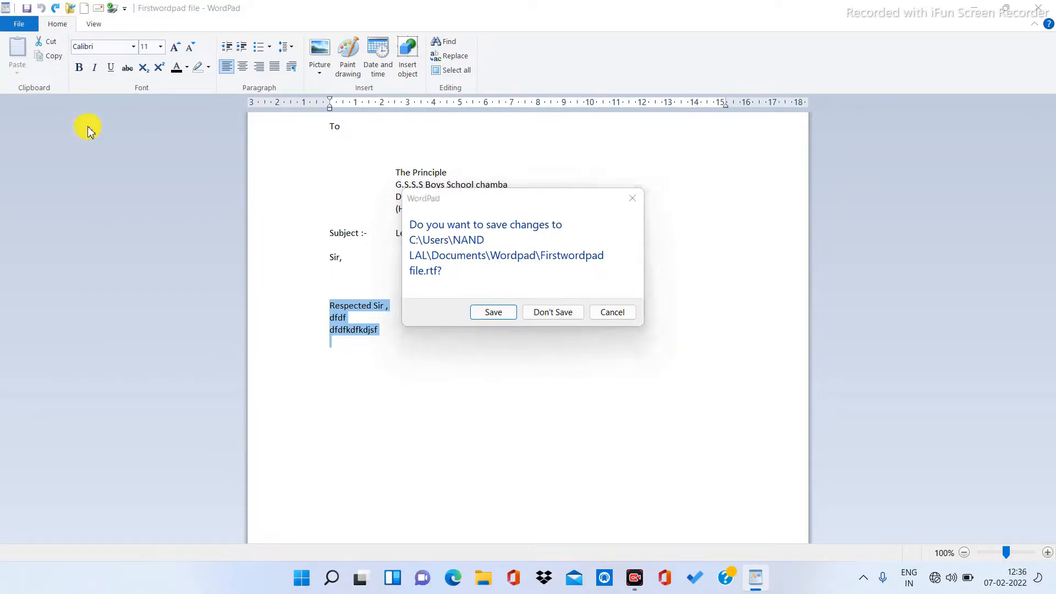
click(607, 313)
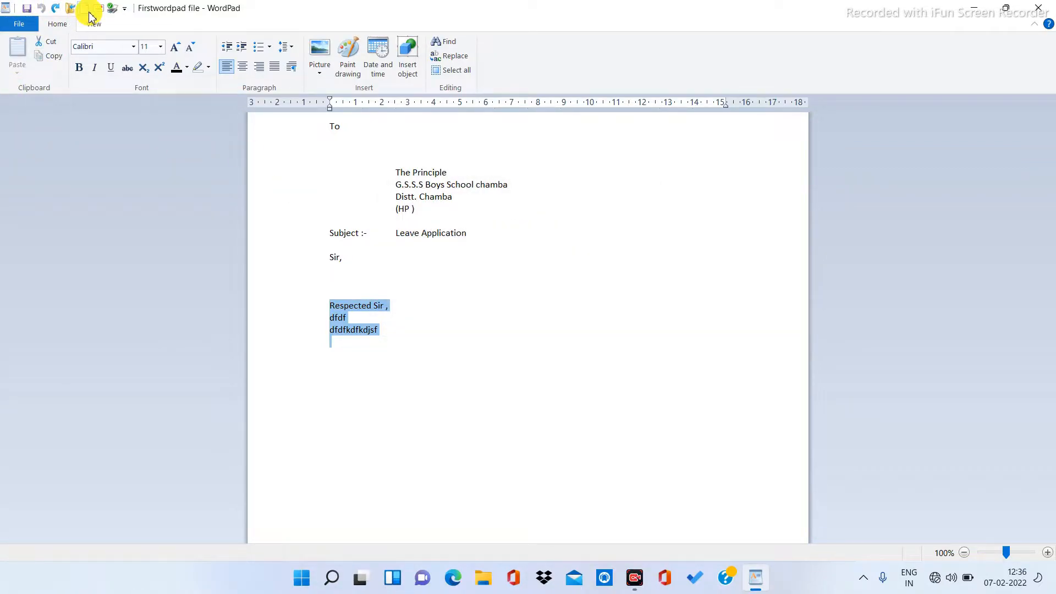
click(23, 26)
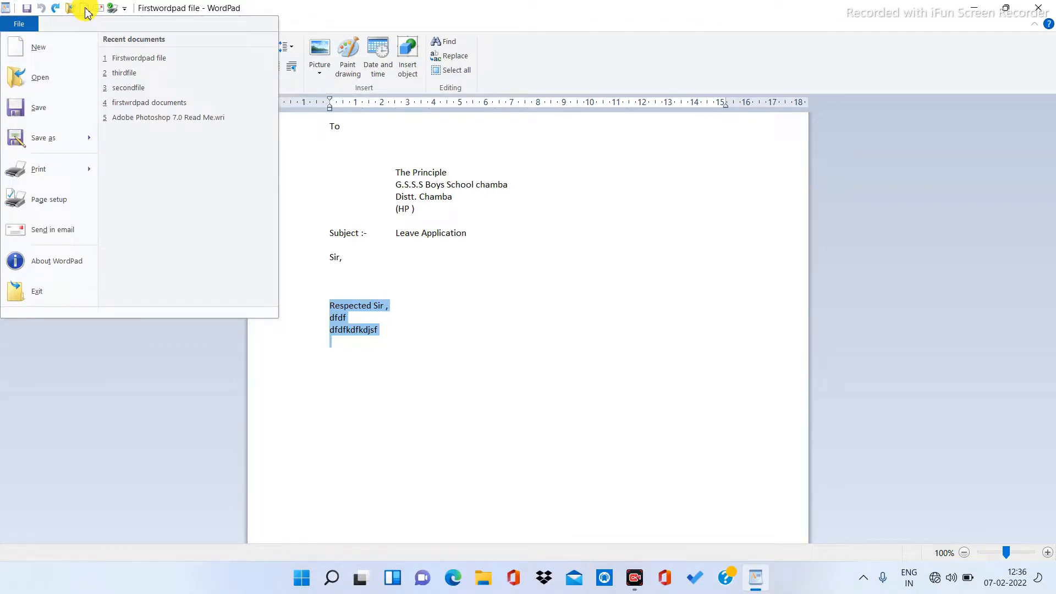
click(393, 352)
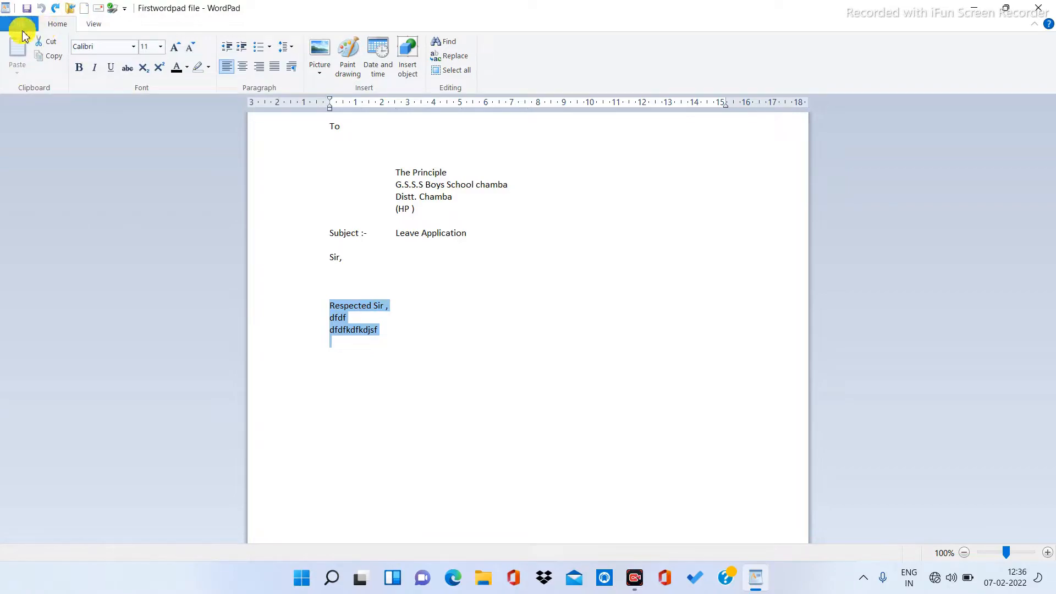
click(22, 30)
click(40, 48)
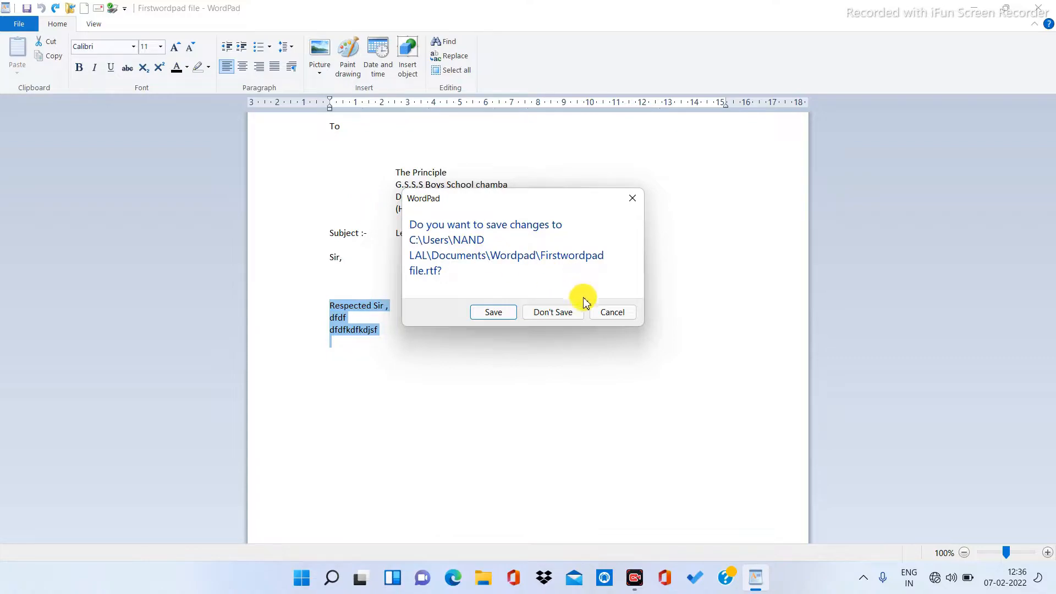
click(559, 314)
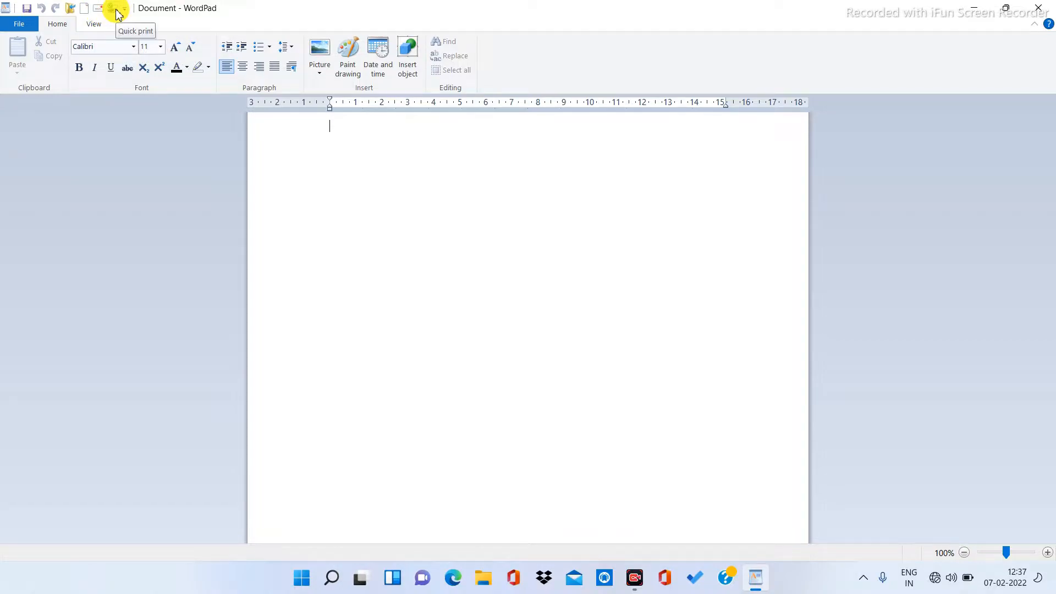
- Reopen "Firstwordpad file" from the recent documents and send it to the default printer with Quick print
click(20, 24)
click(144, 59)
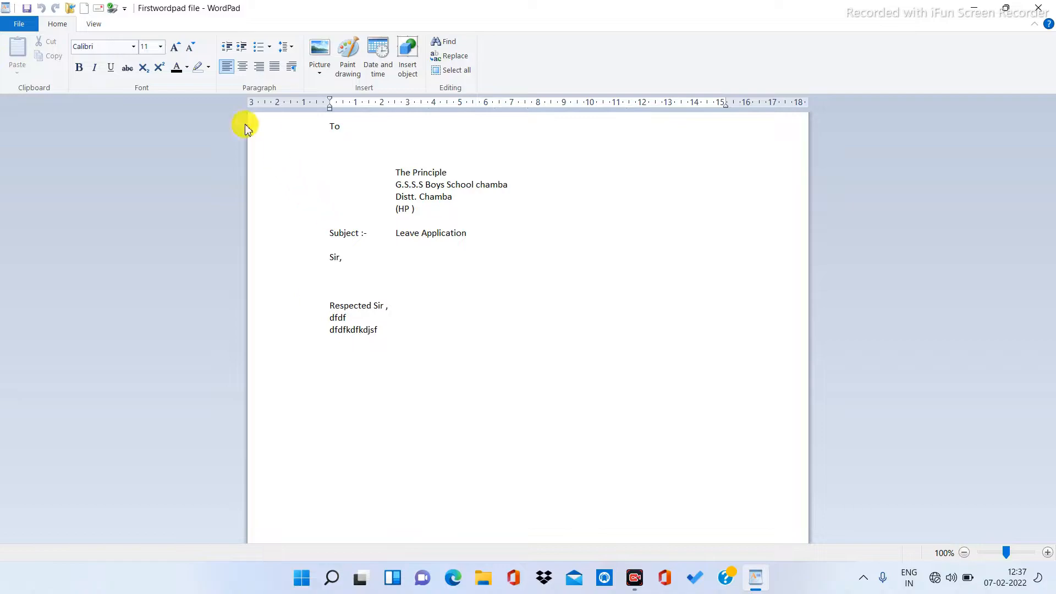
click(113, 10)
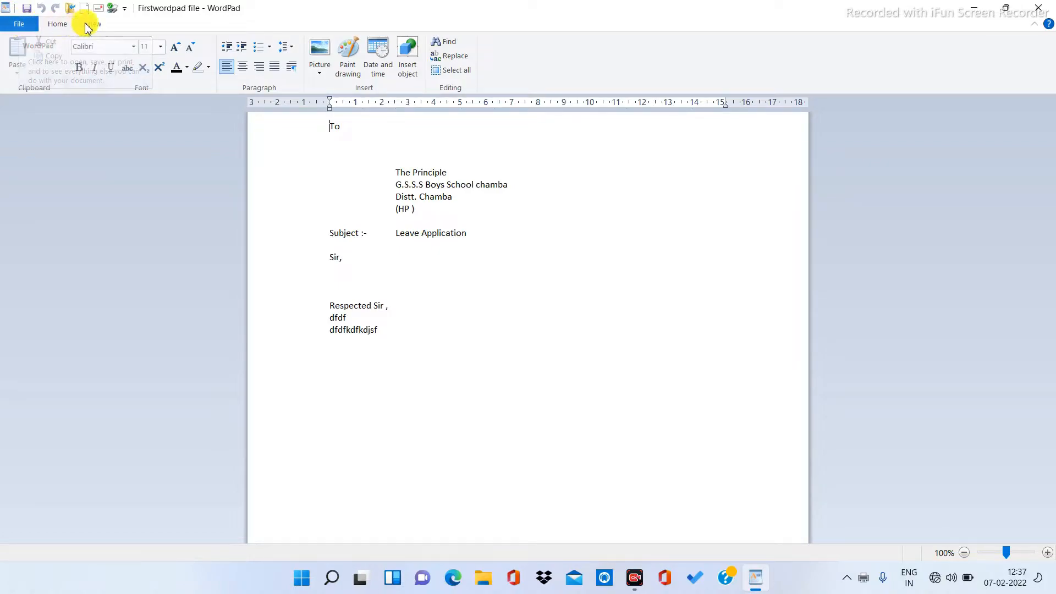
- Examine the File commands, the Home and View command sets, and the formats offered by Save as
click(28, 25)
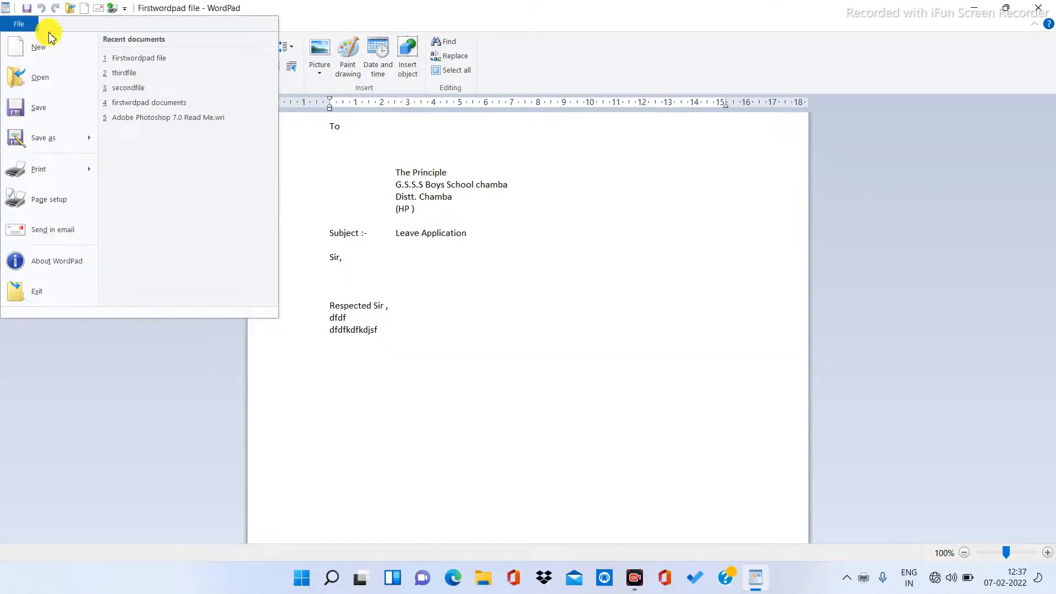
click(365, 382)
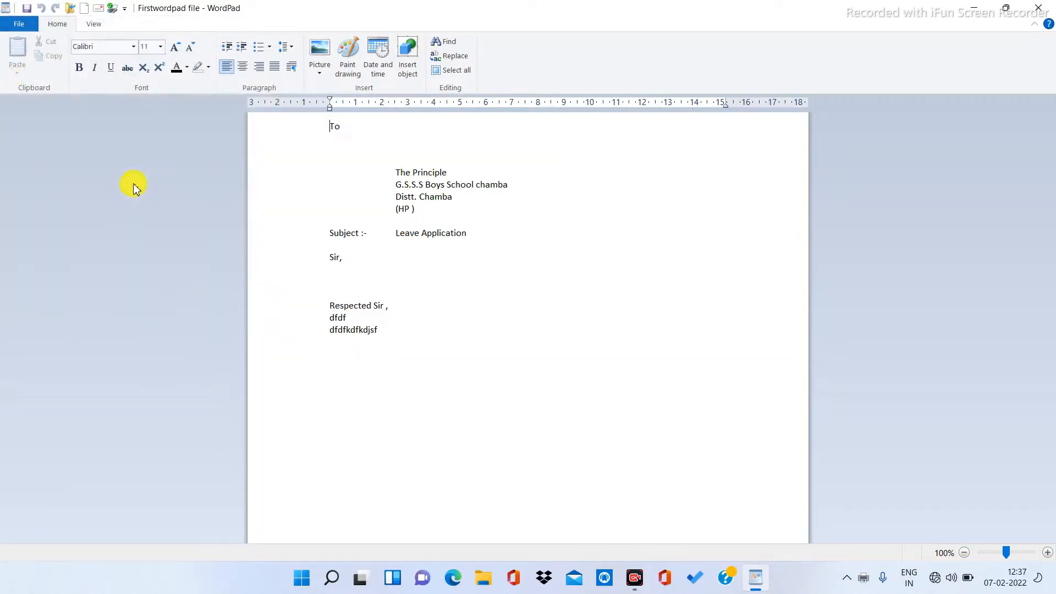
click(57, 25)
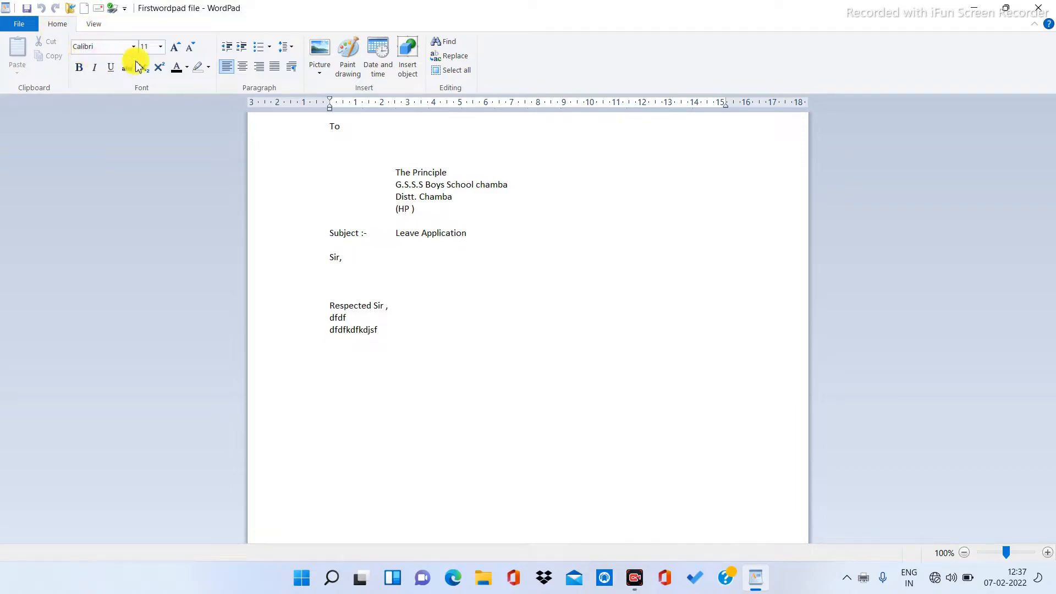
click(92, 24)
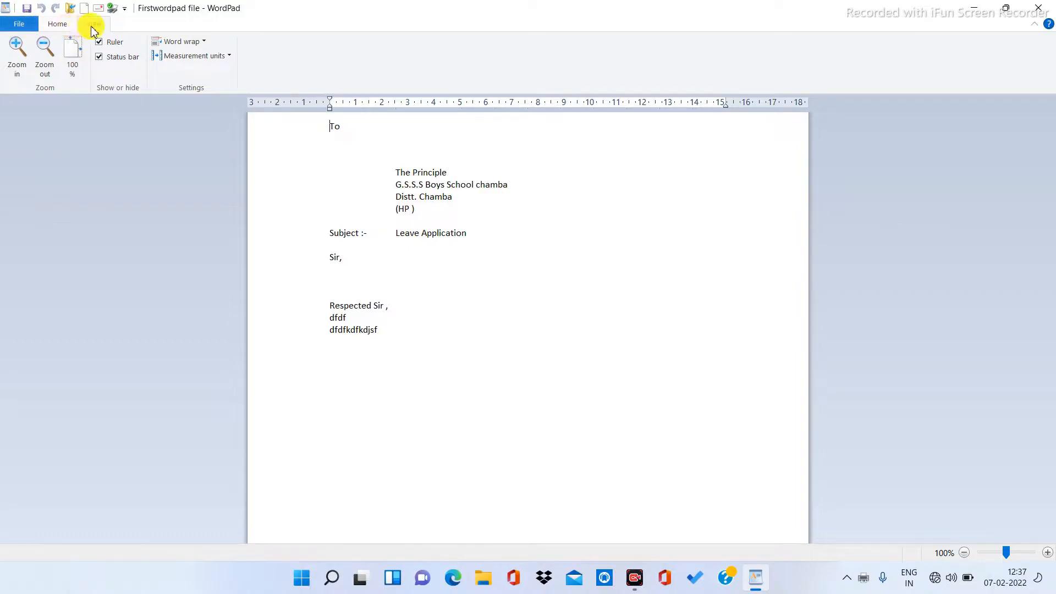
click(20, 25)
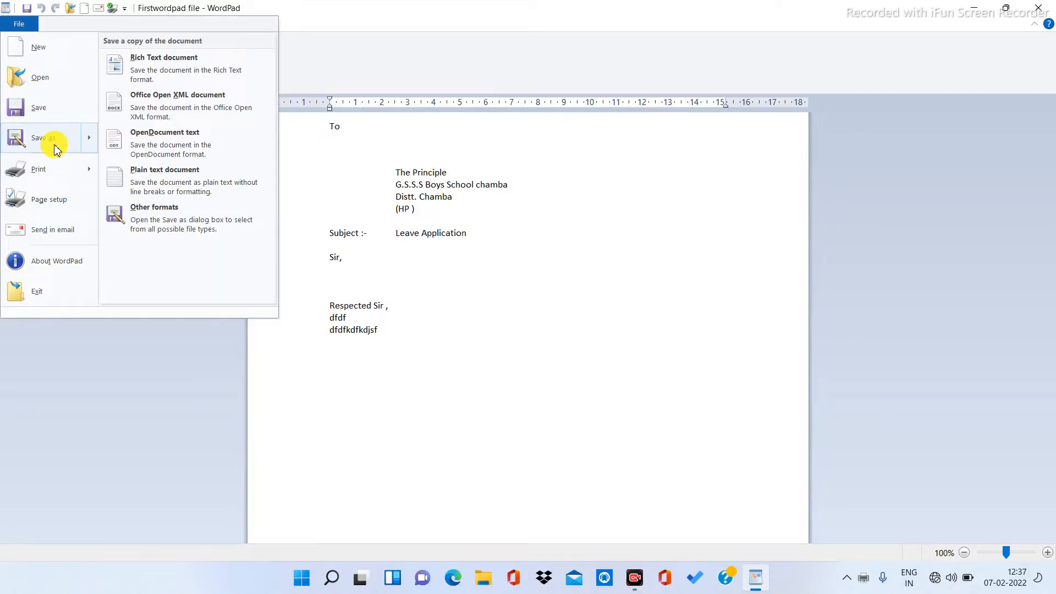
click(400, 323)
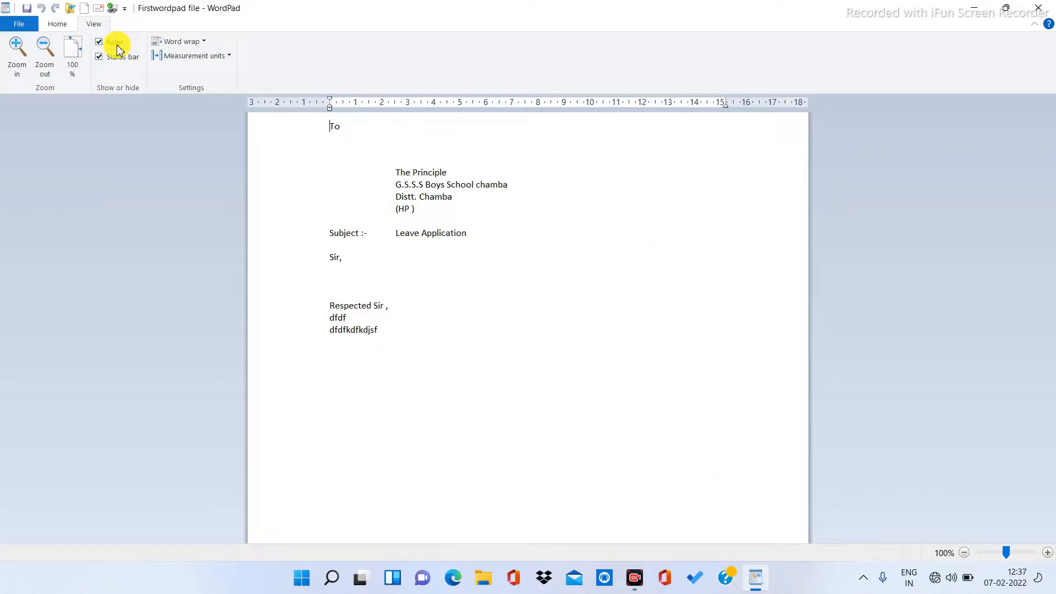
- Save a copy of the letter as a Rich Text document named "secondwordpad file" in the Wordpad folder
click(20, 24)
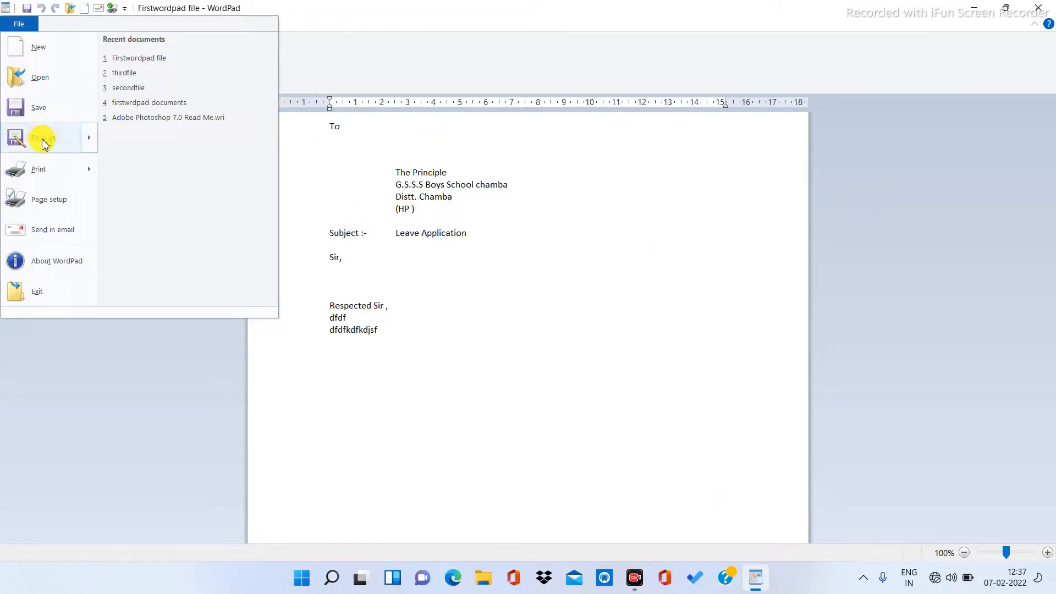
mouse_move(43, 143)
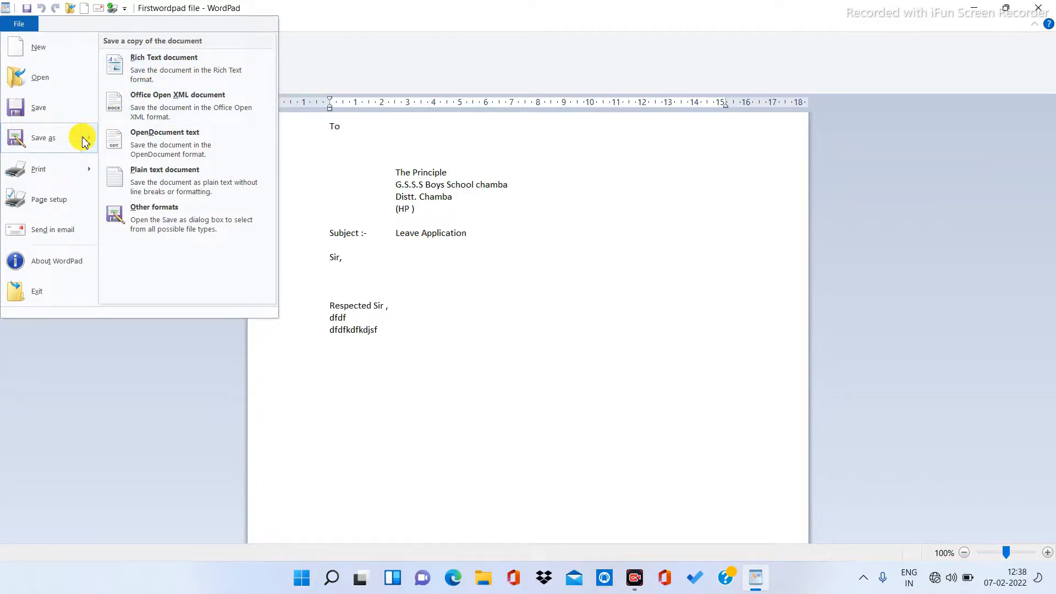
click(156, 73)
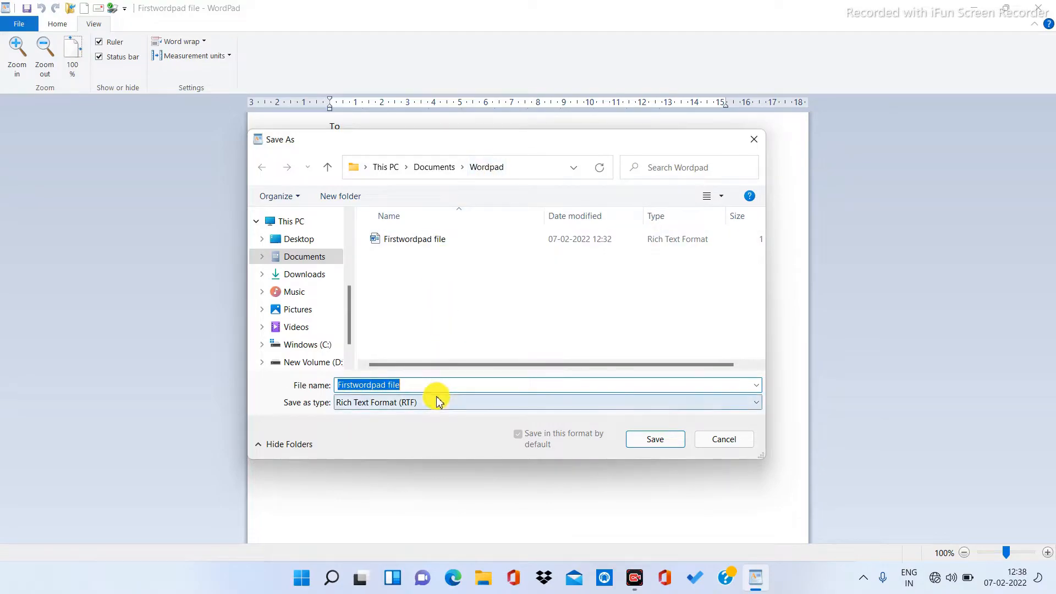
text(second)
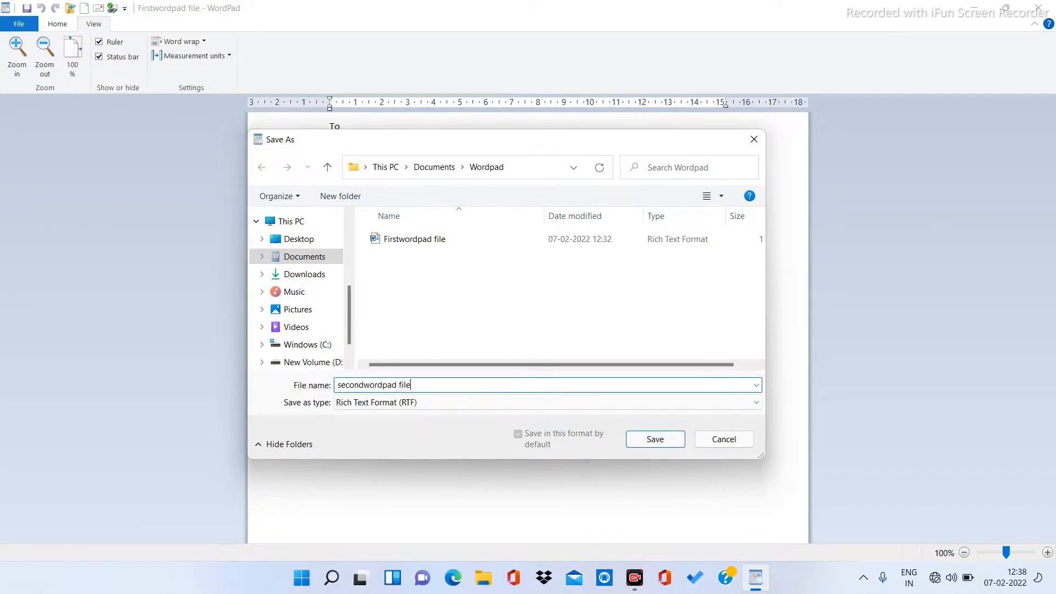
text(wordpad file)
click(655, 439)
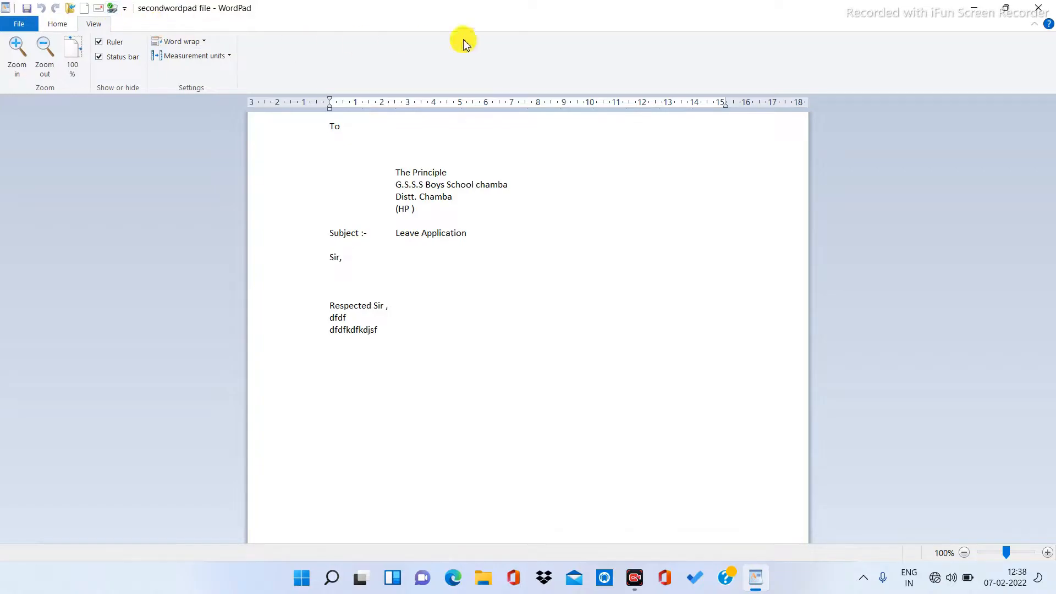
- Minimize WordPad and check the saved files in the Wordpad folder under Documents in File Explorer
click(974, 7)
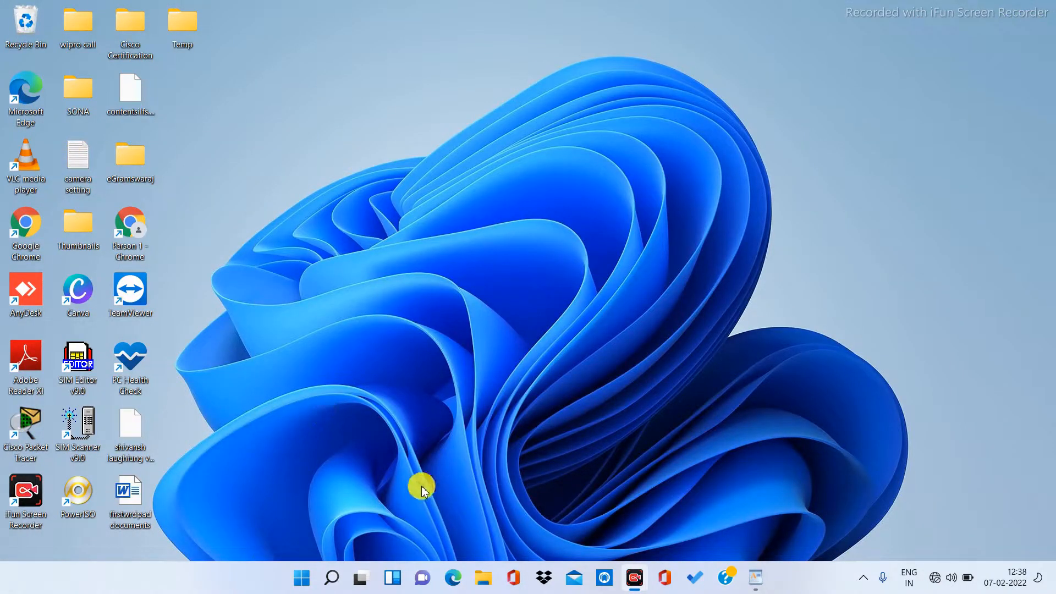
click(484, 578)
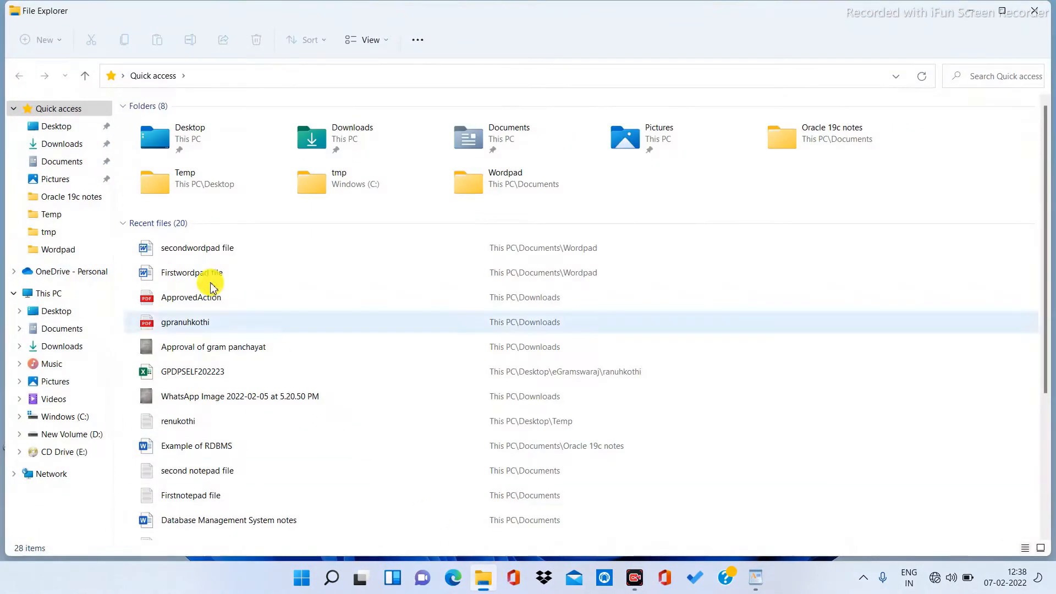
click(78, 165)
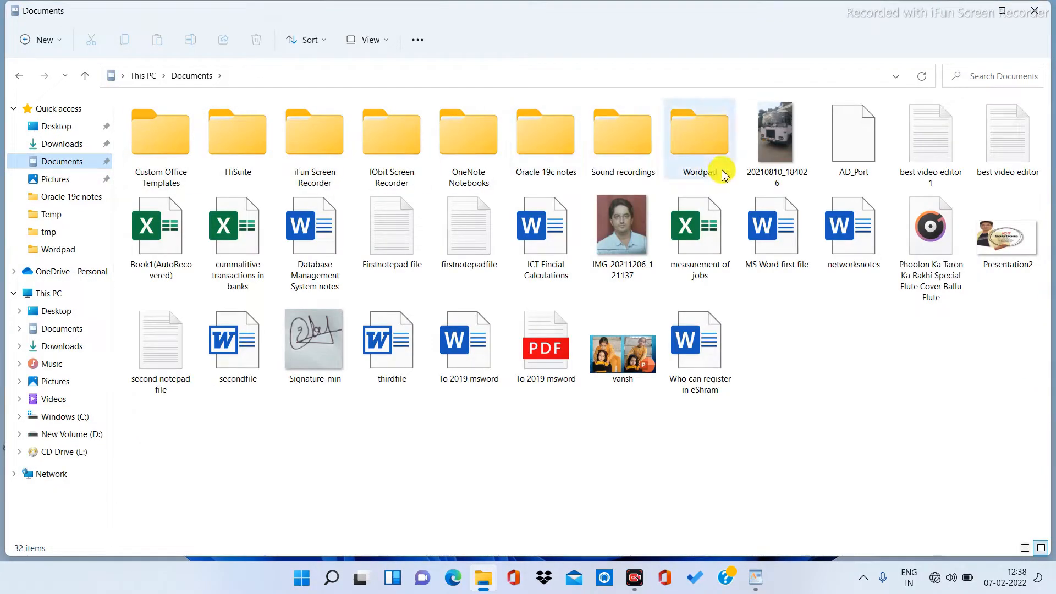
double_click(707, 152)
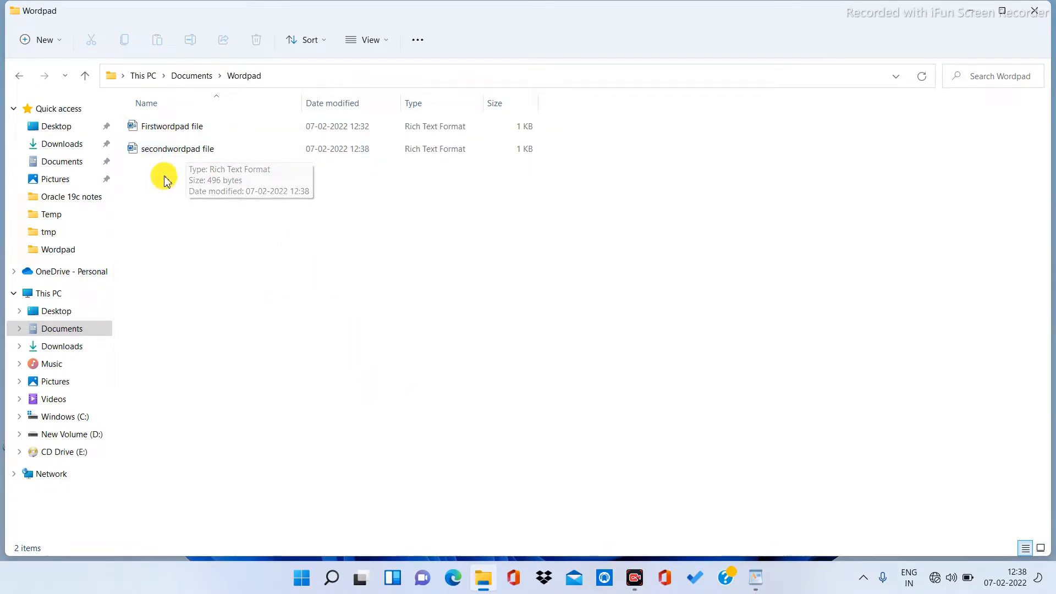
- Return to "secondwordpad file" in WordPad and add "df" at the end of the letter
click(757, 579)
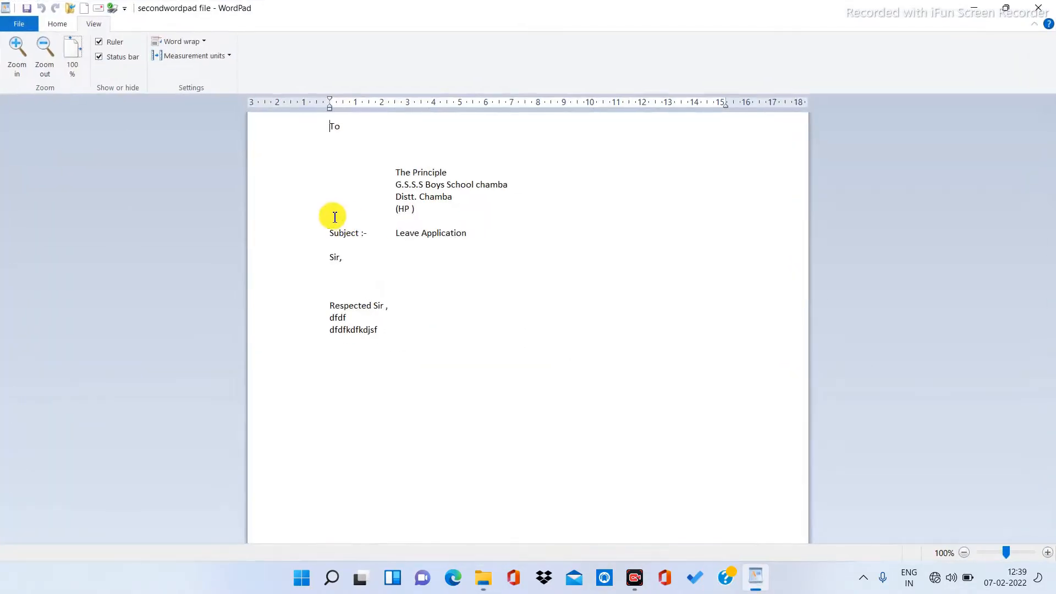
click(414, 367)
text(df)
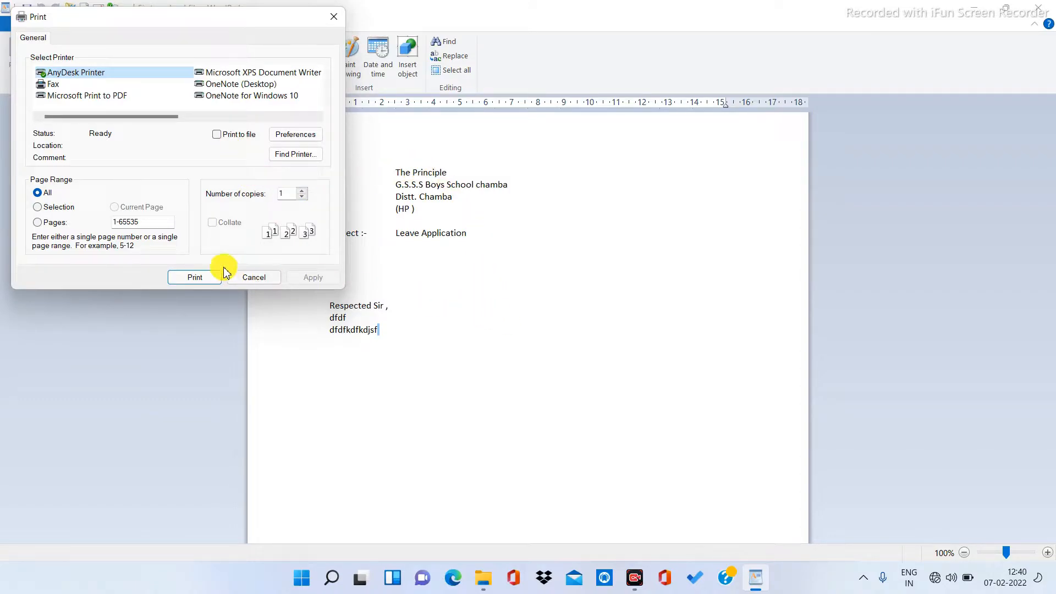
- Cancel the Print dialog and send "Firstwordpad file" straight to the default printer with Quick print
click(253, 278)
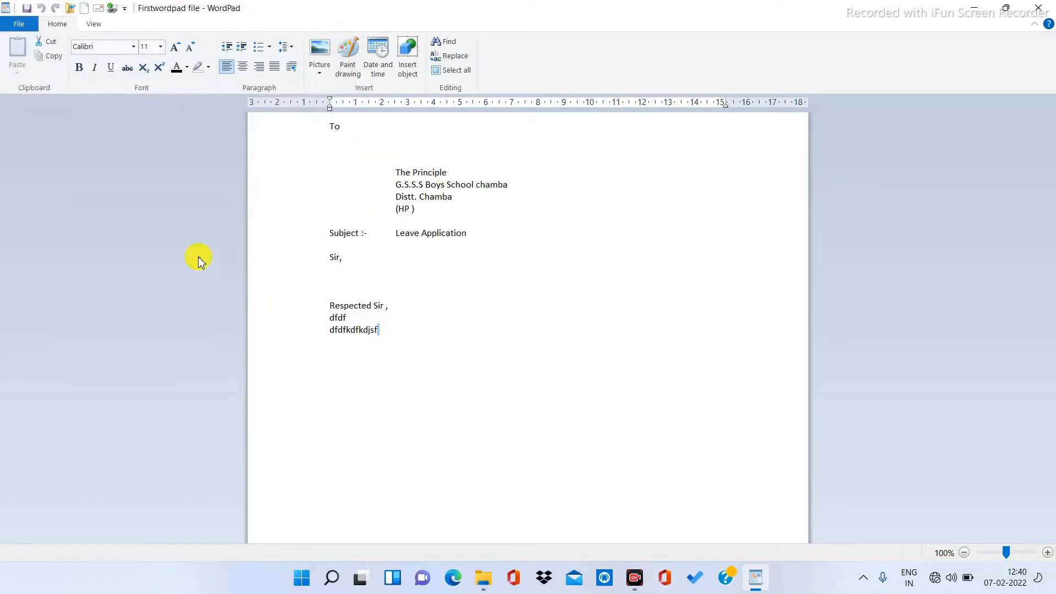
click(20, 24)
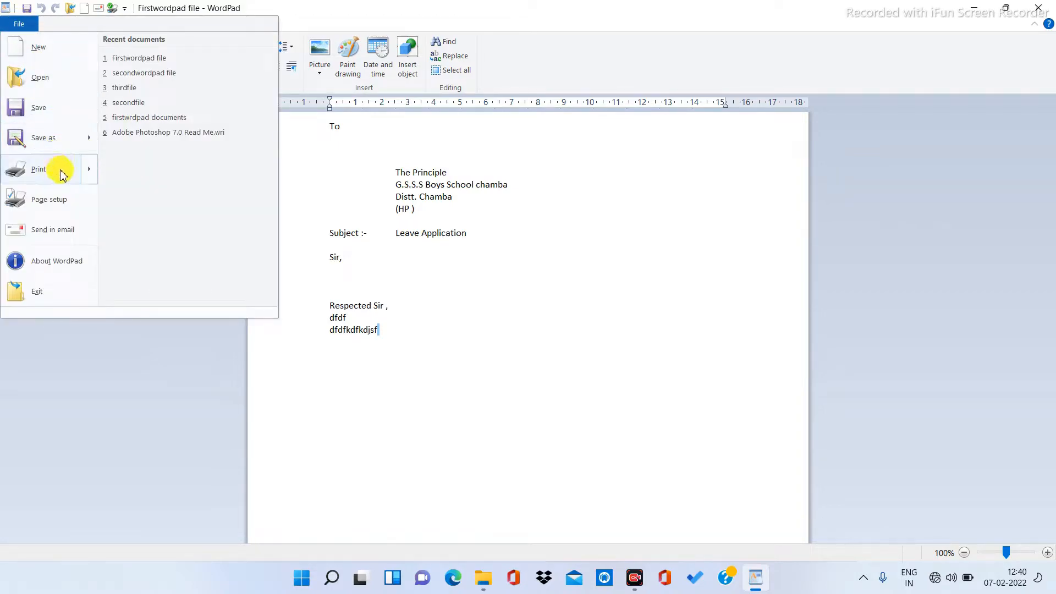
mouse_move(57, 169)
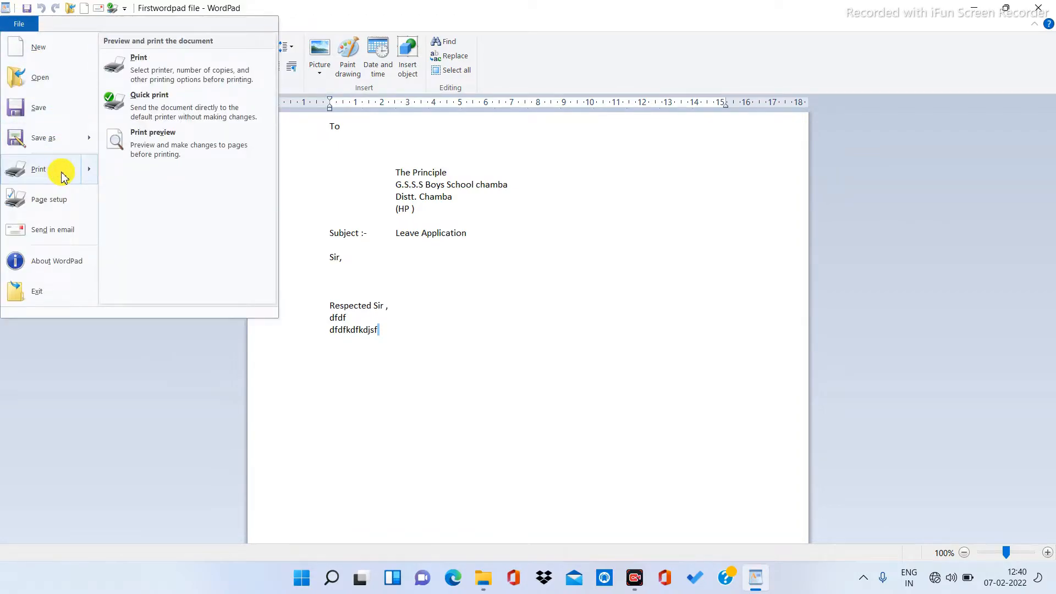
click(152, 109)
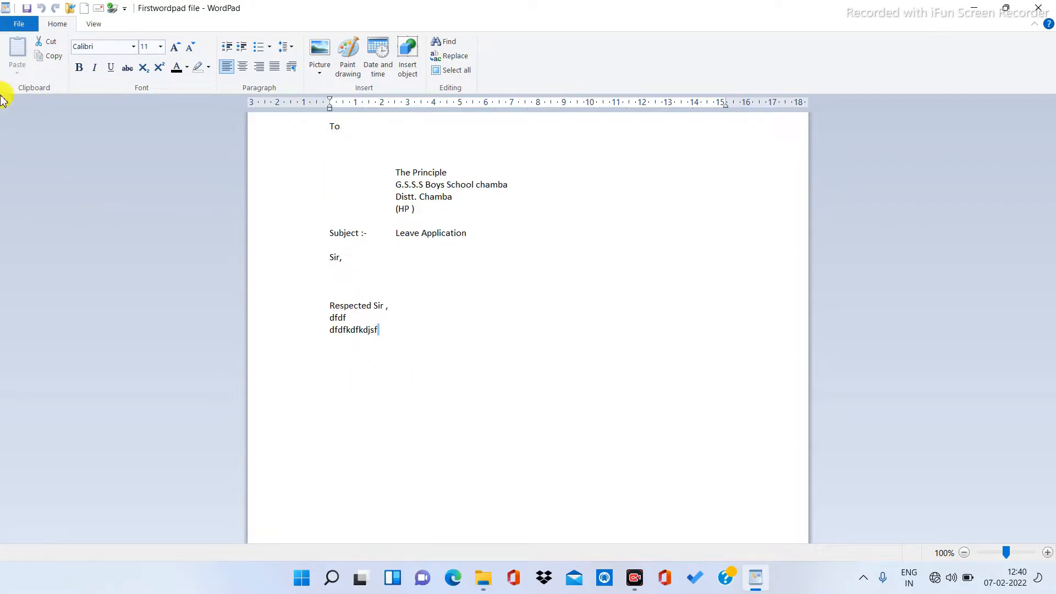
- Show "Firstwordpad file" in print preview
click(19, 23)
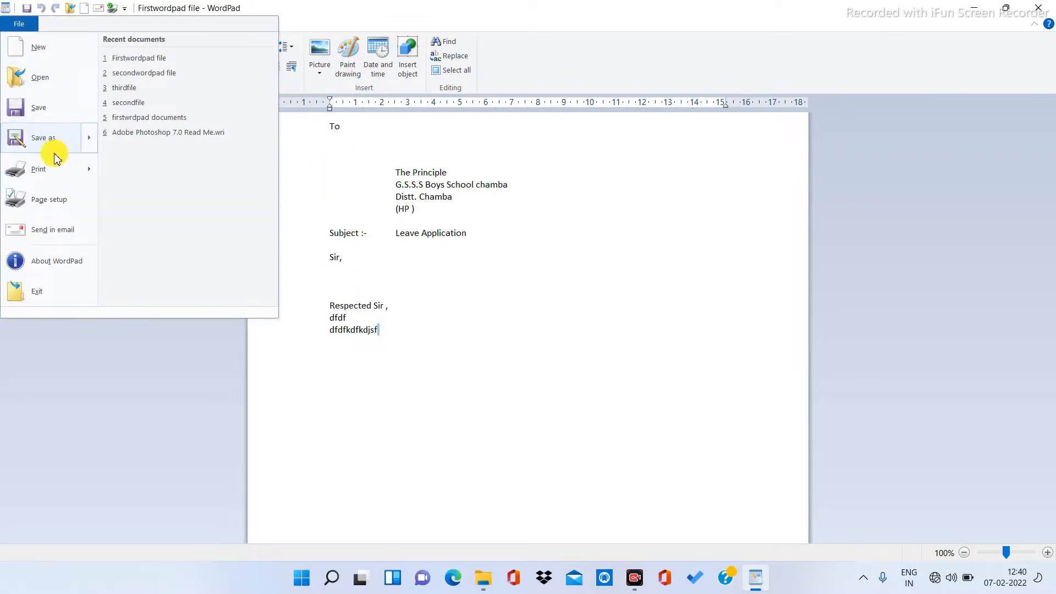
mouse_move(55, 171)
click(145, 144)
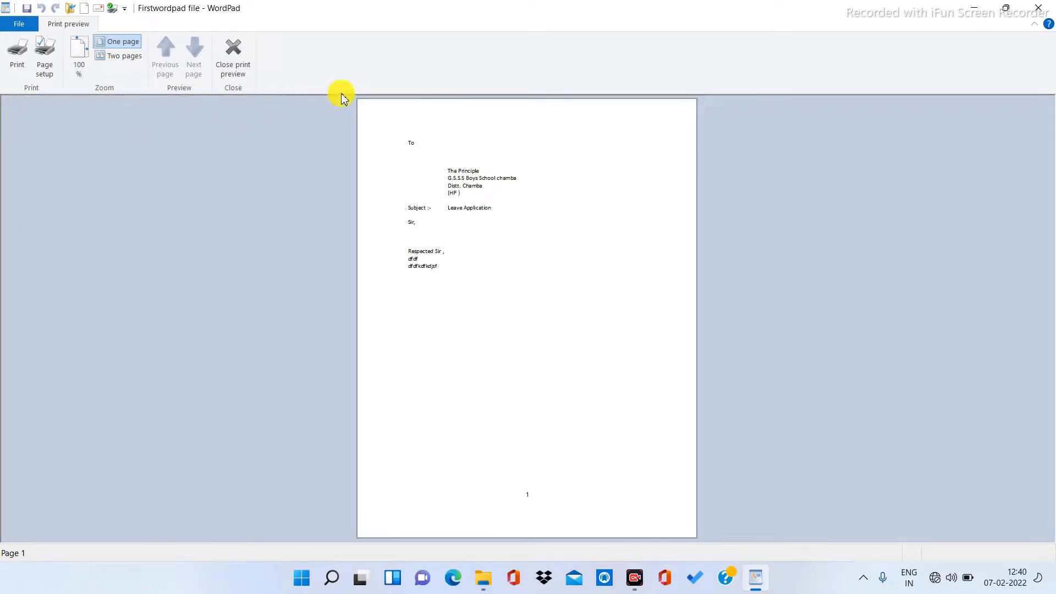
- View the letter in the print preview at 100% and look over the whole page down to its page number
click(366, 277)
scroll(330, 262, up, 2)
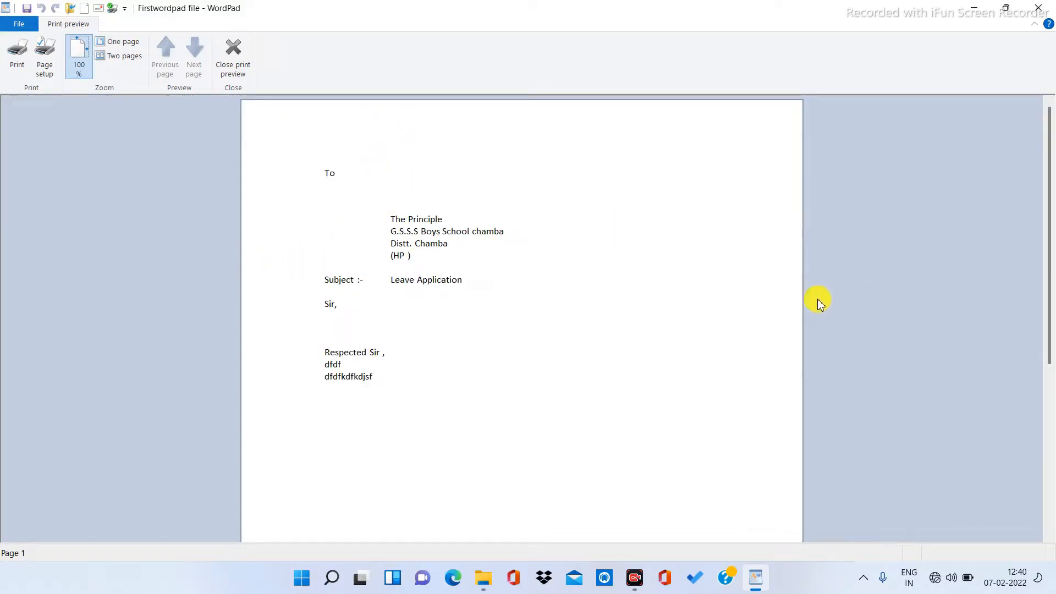
scroll(605, 503, down, 5)
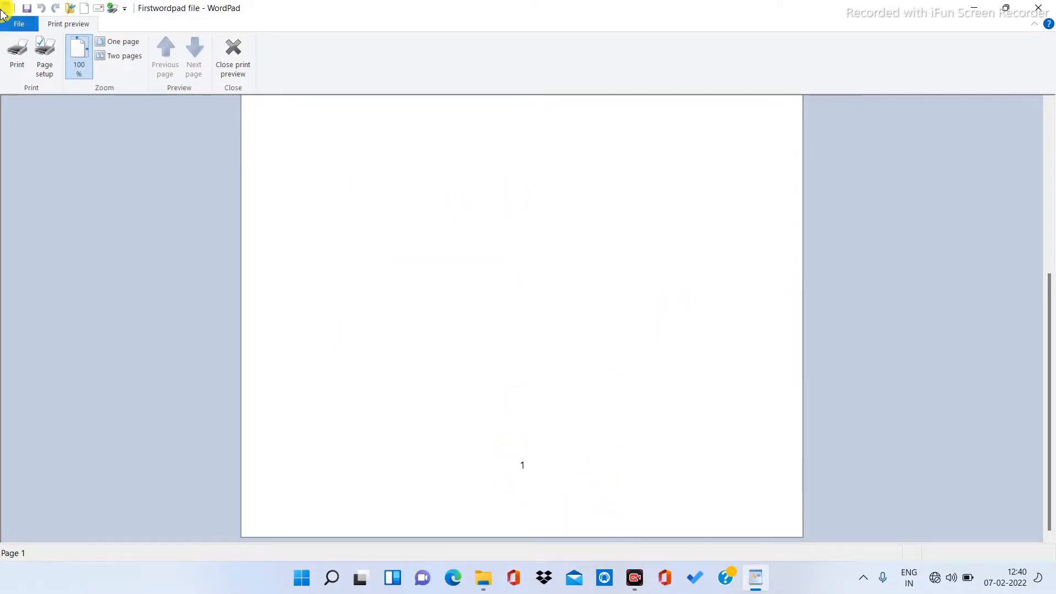
scroll(434, 264, up, 5)
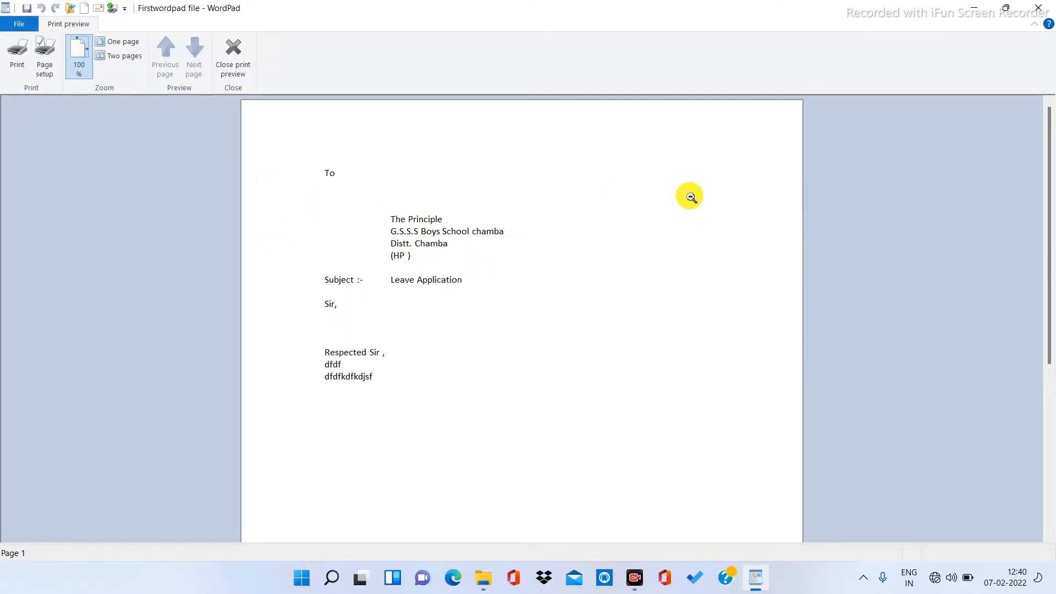
- Set the left, right, top and bottom page margins to 20 mm and check the page in the preview
click(47, 60)
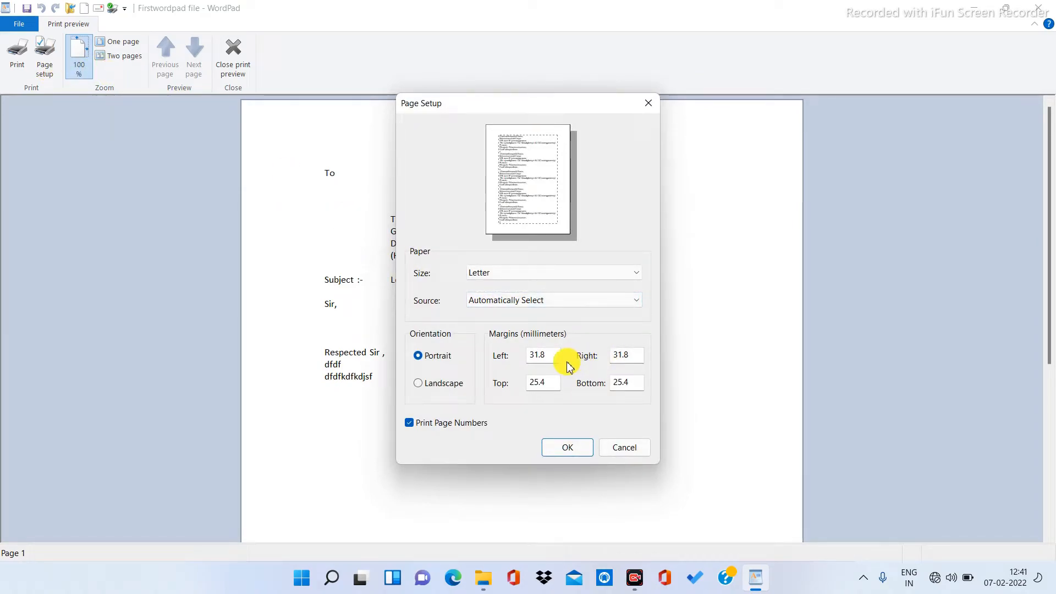
drag(555, 358, 459, 358)
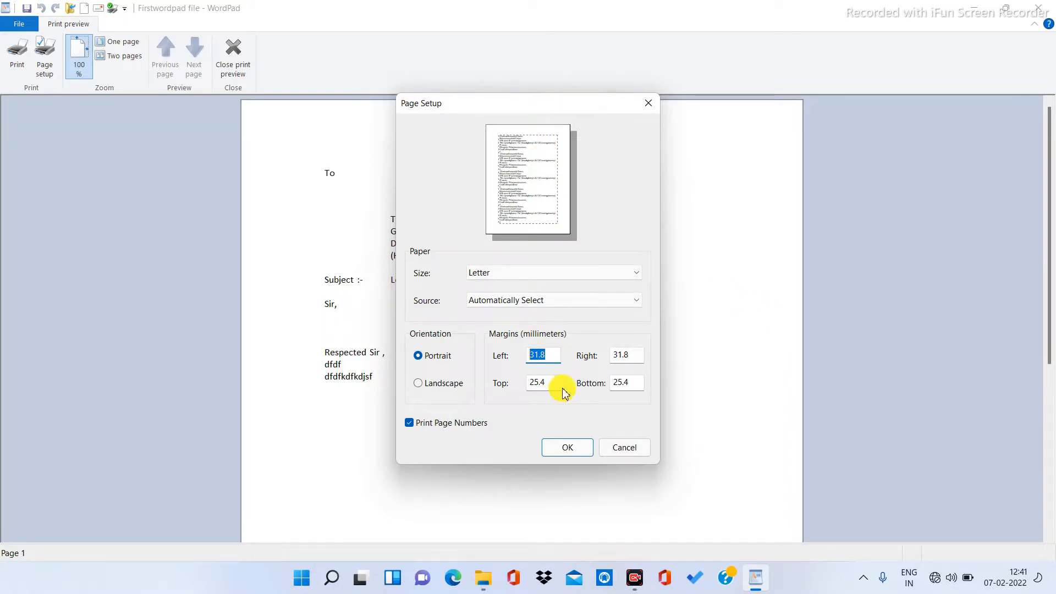
double_click(553, 355)
text(20)
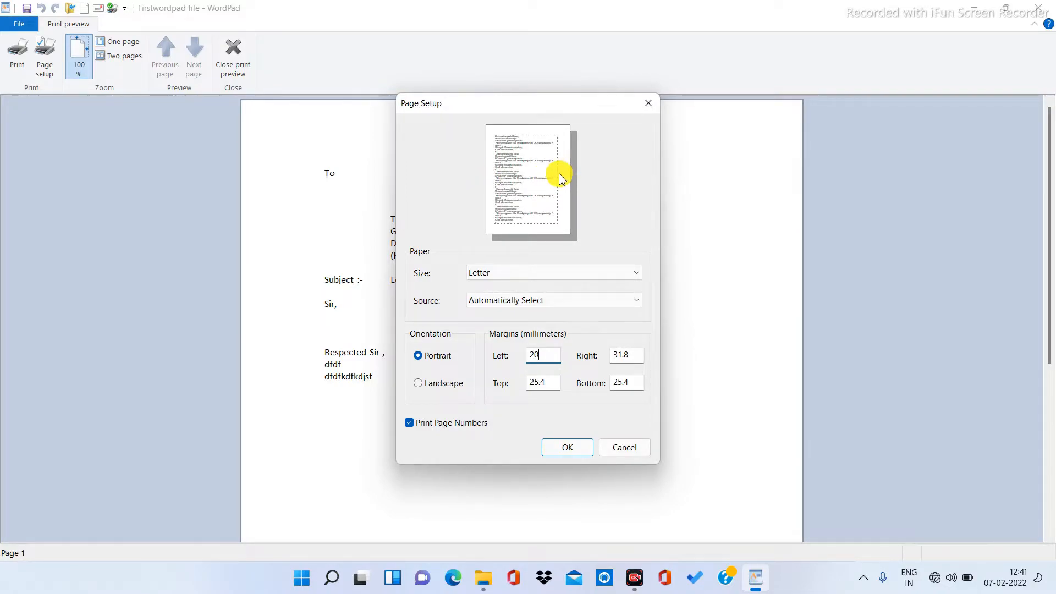
double_click(618, 354)
text(20)
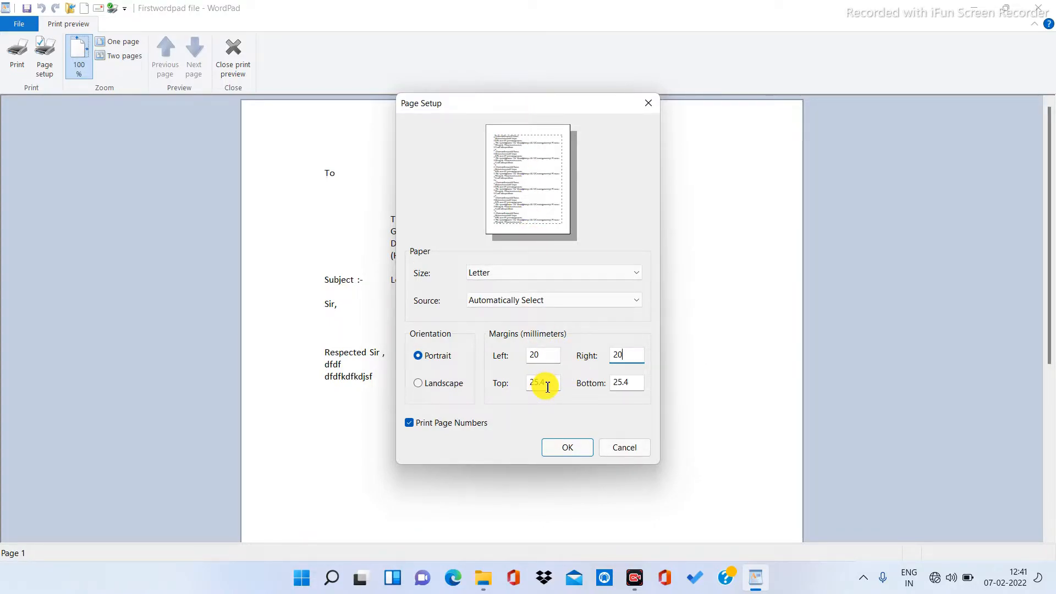
key(Tab)
text(20)
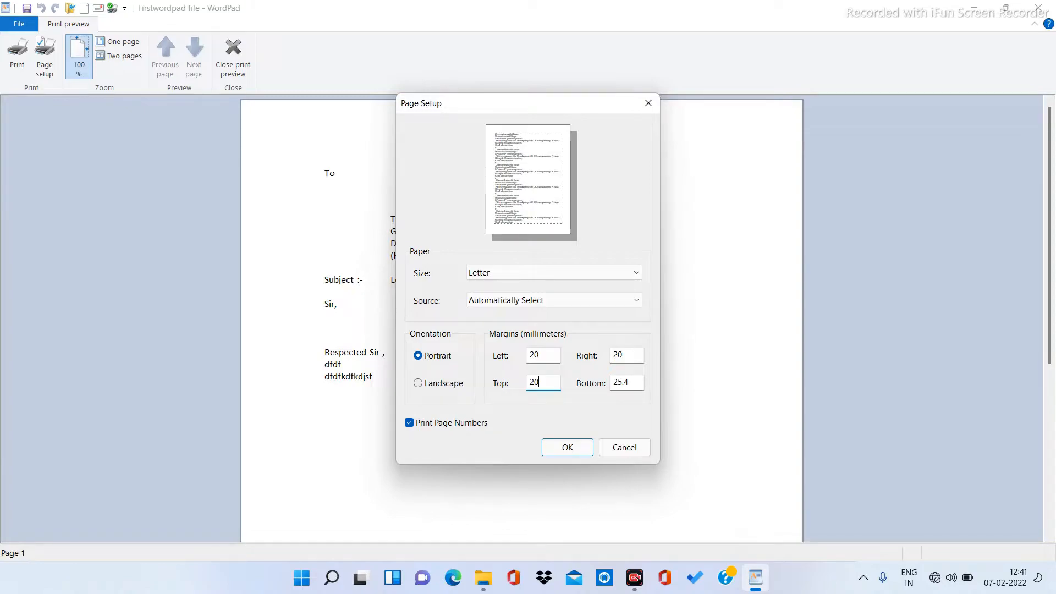
double_click(632, 385)
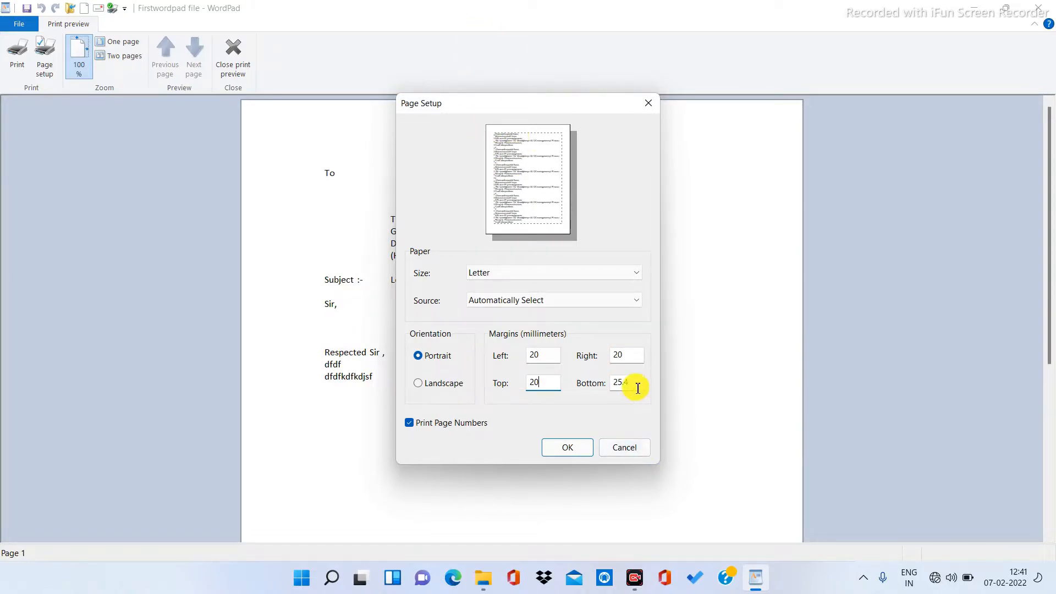
text(20)
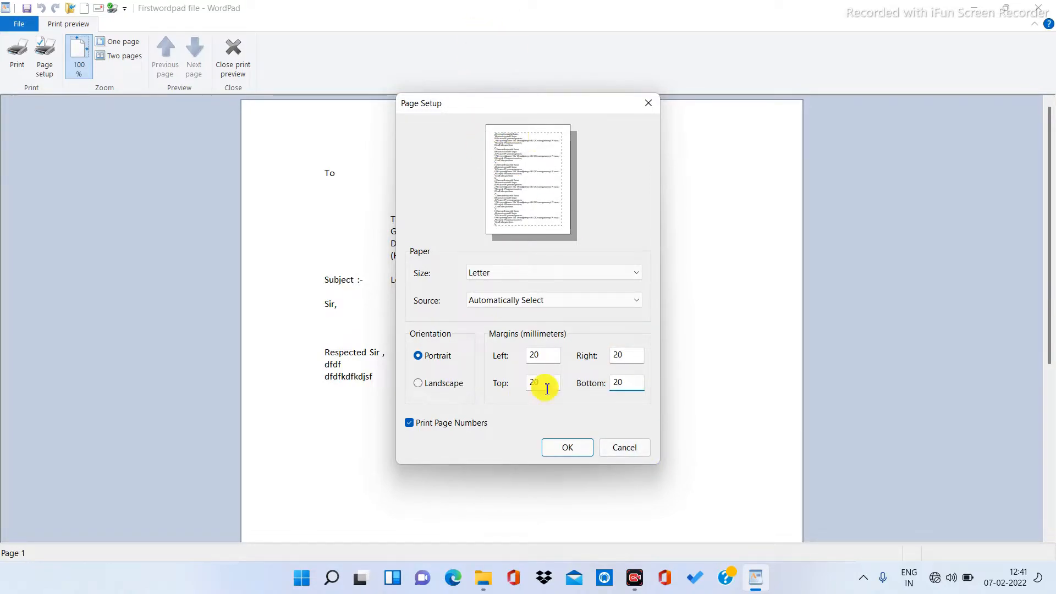
click(564, 449)
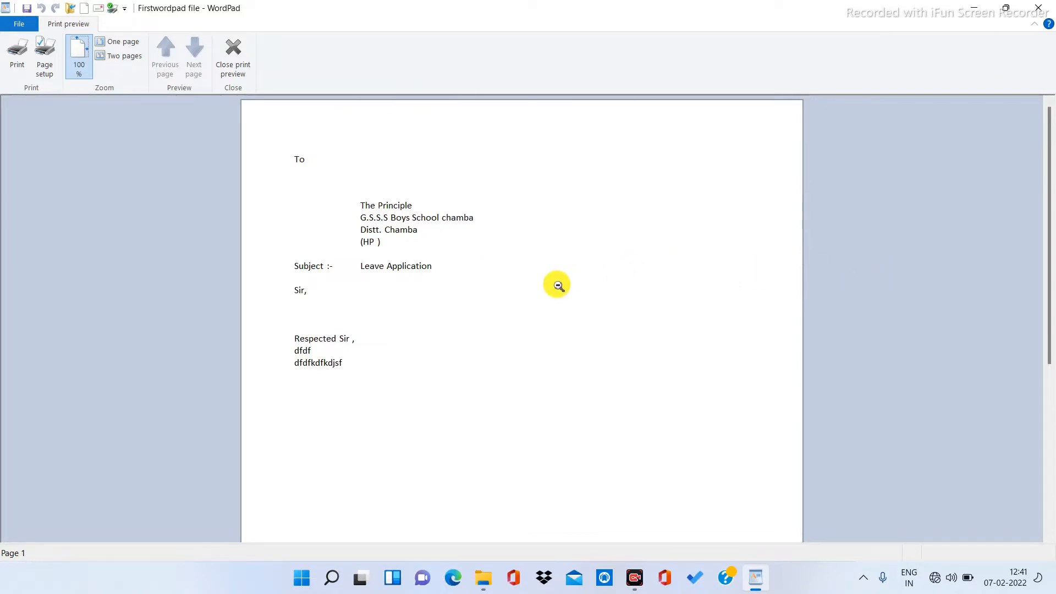
scroll(558, 282, down, 5)
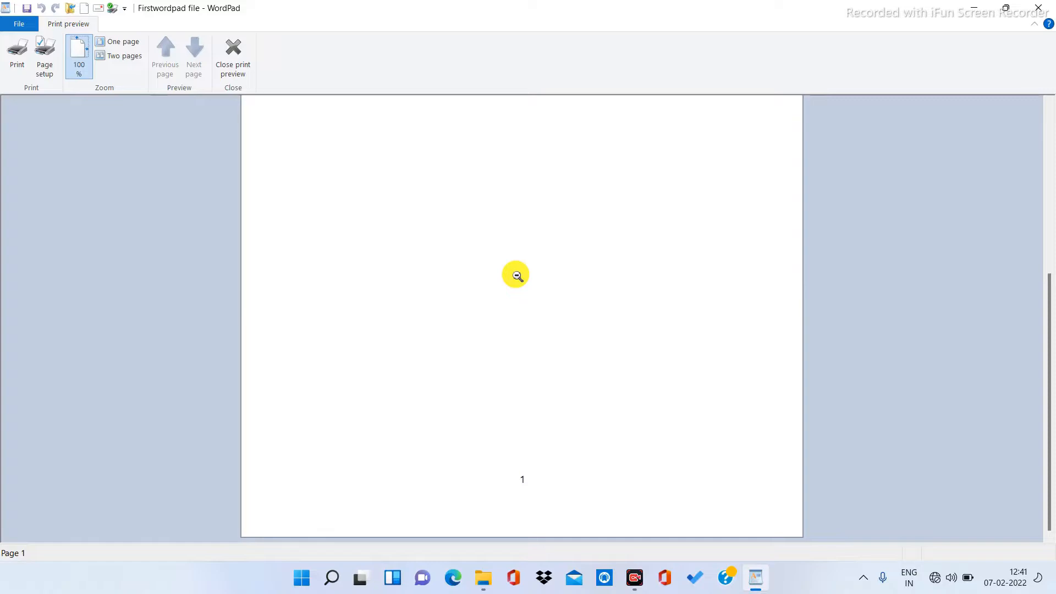
- Try the Landscape page orientation against Portrait in the page setup and apply Portrait
click(45, 60)
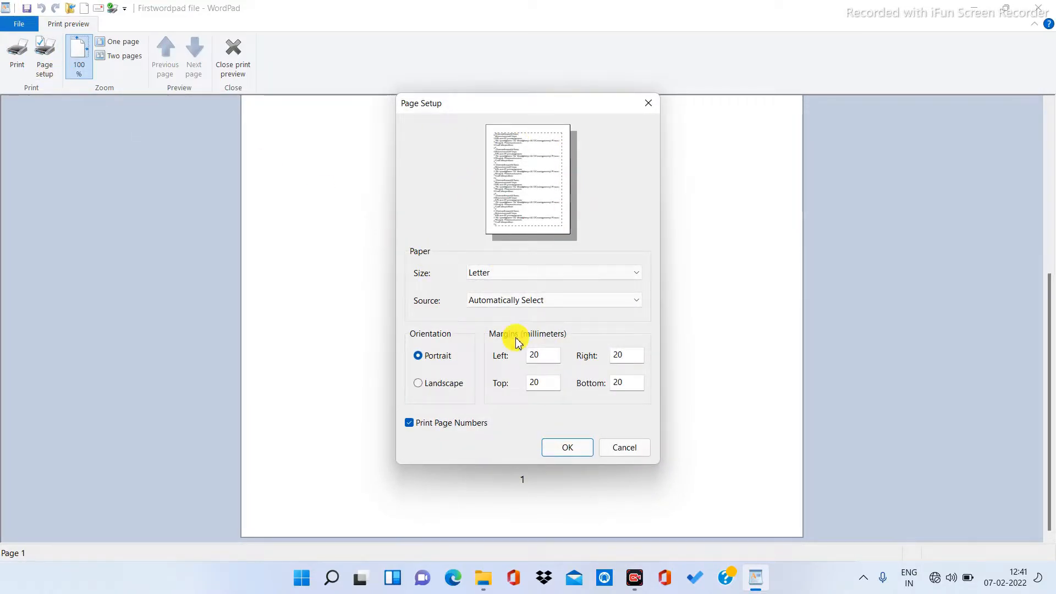
click(458, 388)
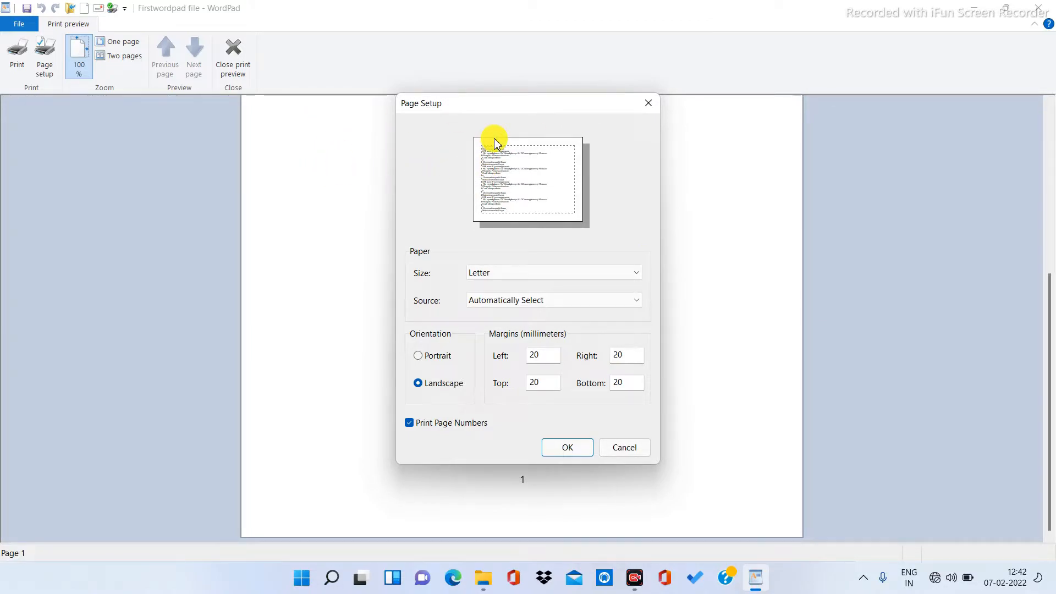
click(437, 356)
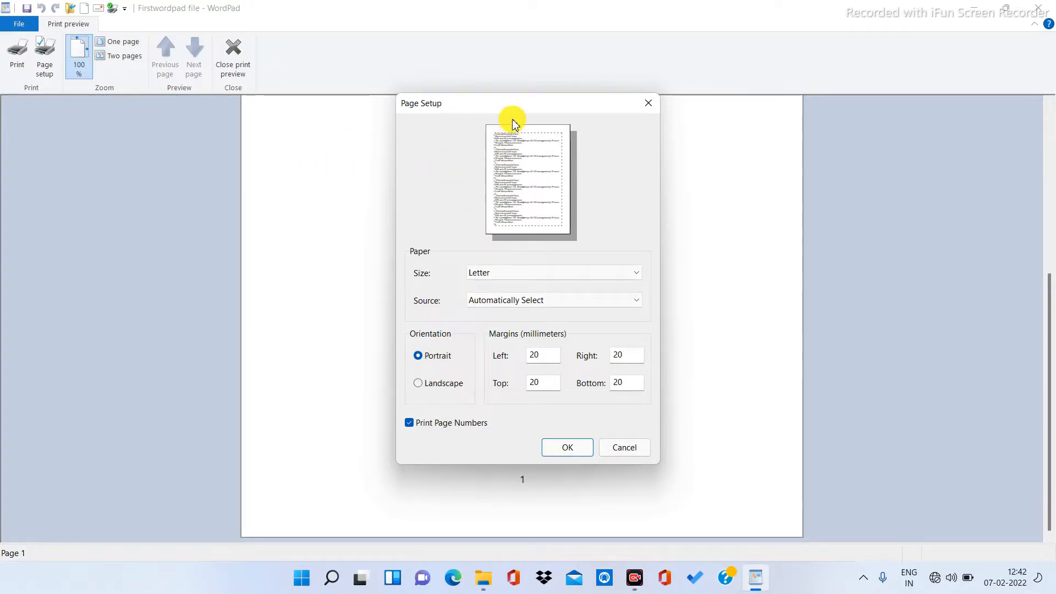
click(439, 383)
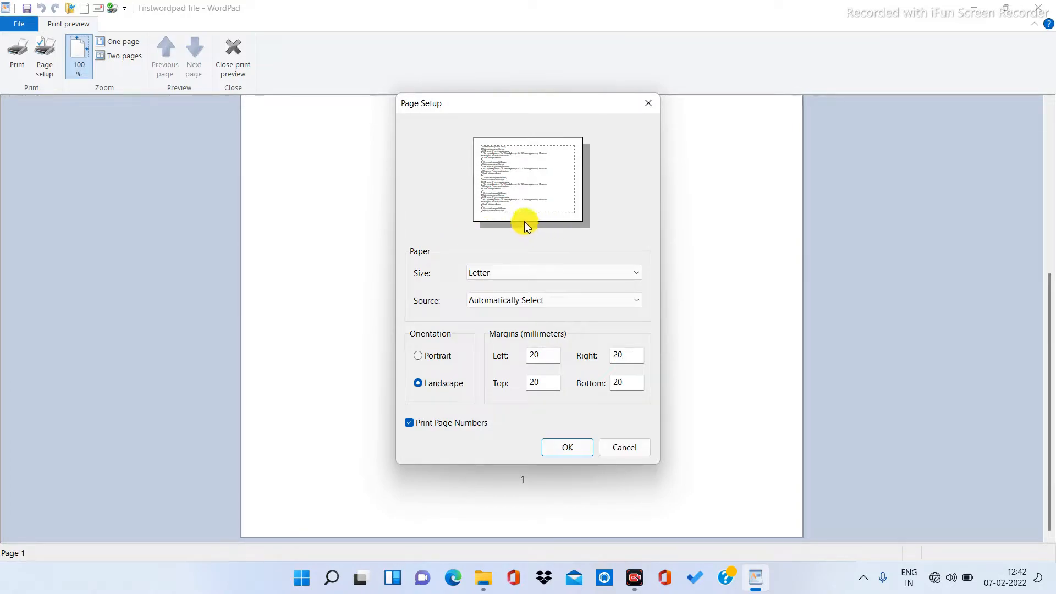
click(434, 355)
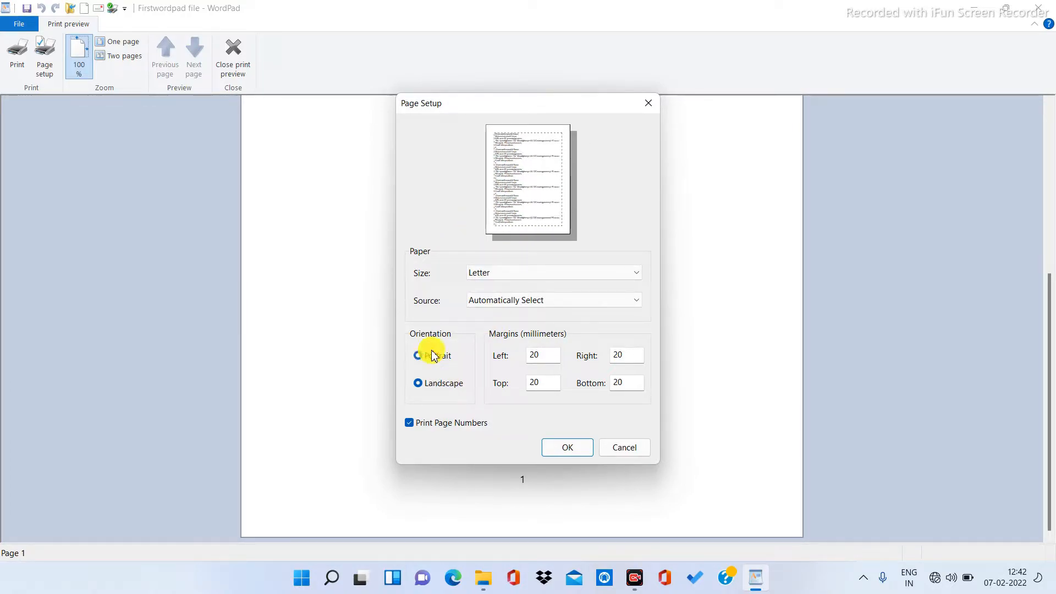
click(568, 447)
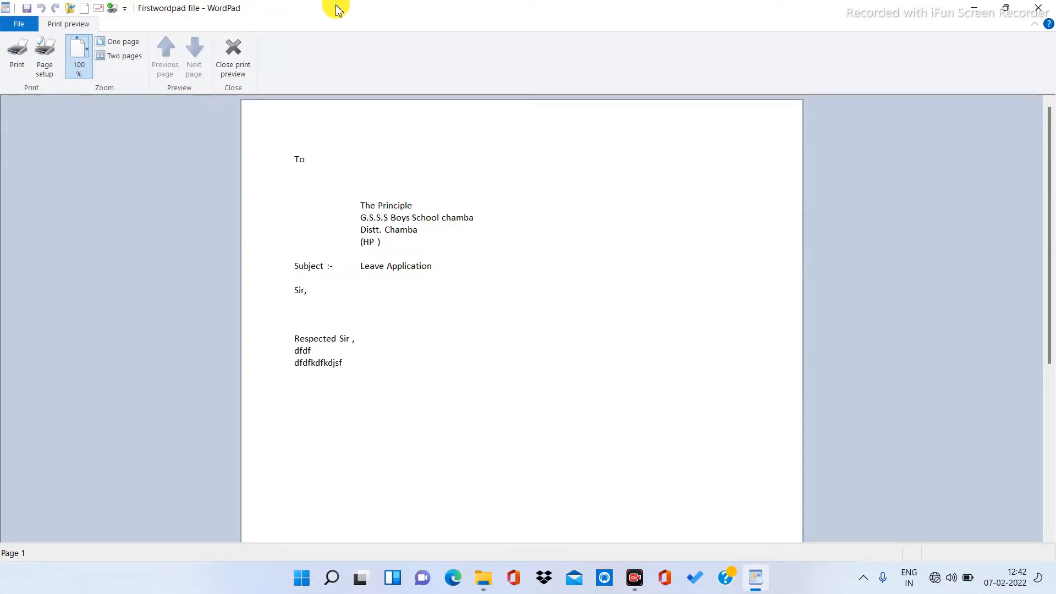
- Close the print preview and view the About WordPad information
click(233, 67)
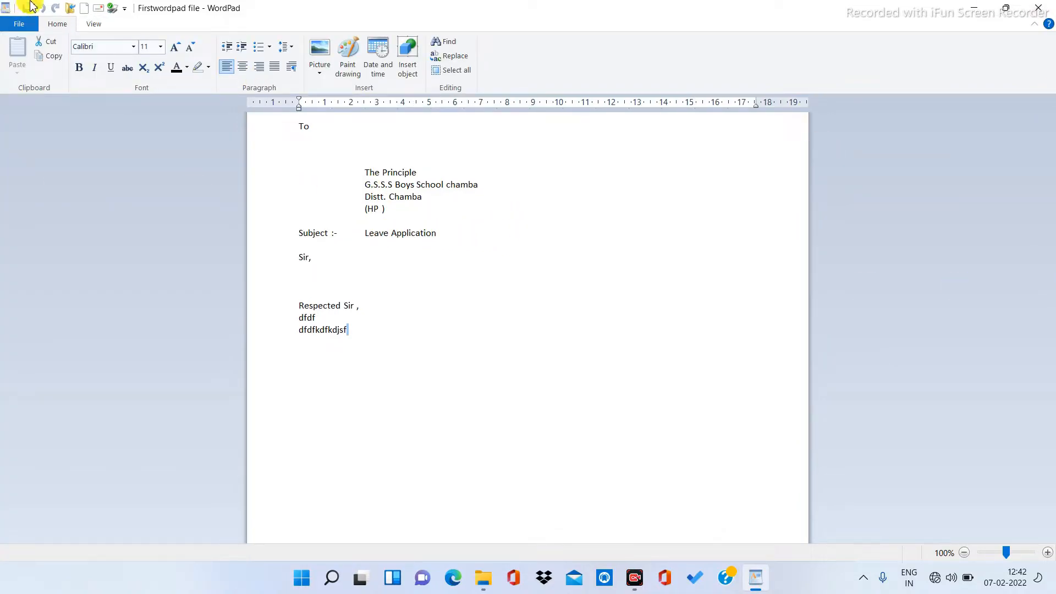
click(18, 26)
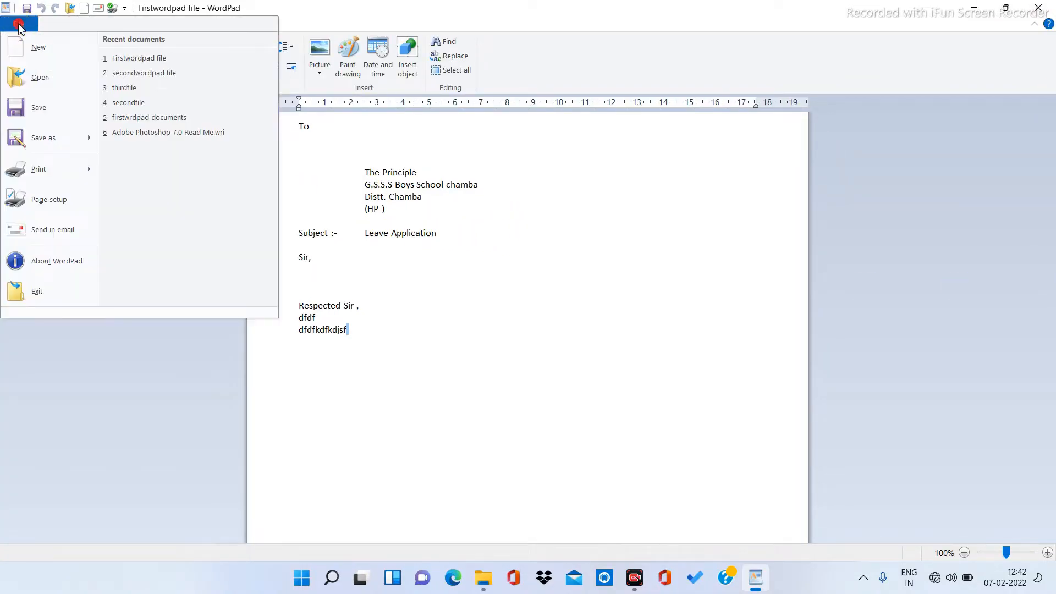
mouse_move(36, 172)
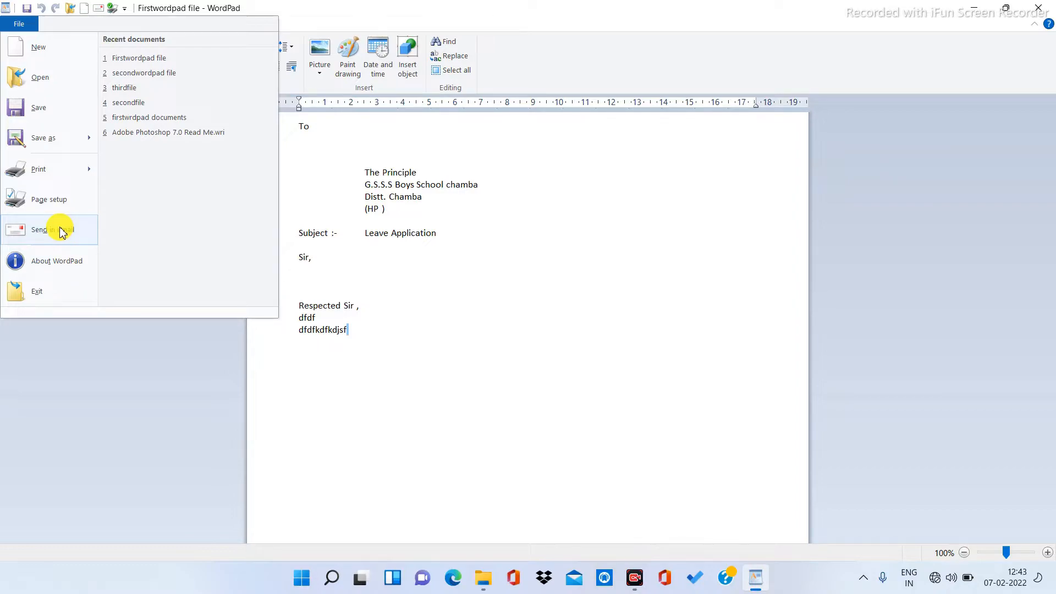
click(41, 264)
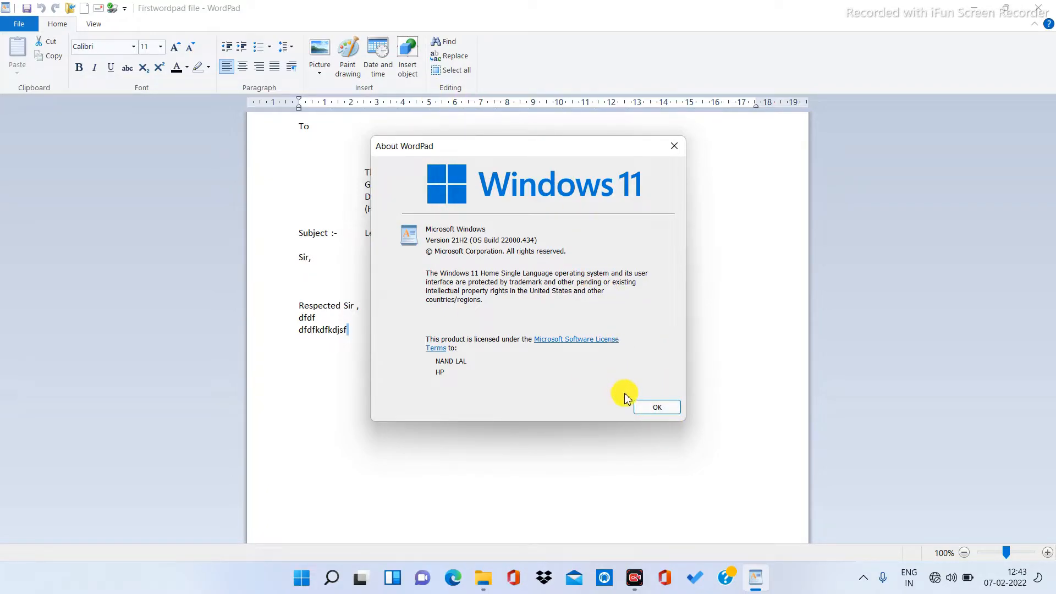
click(646, 407)
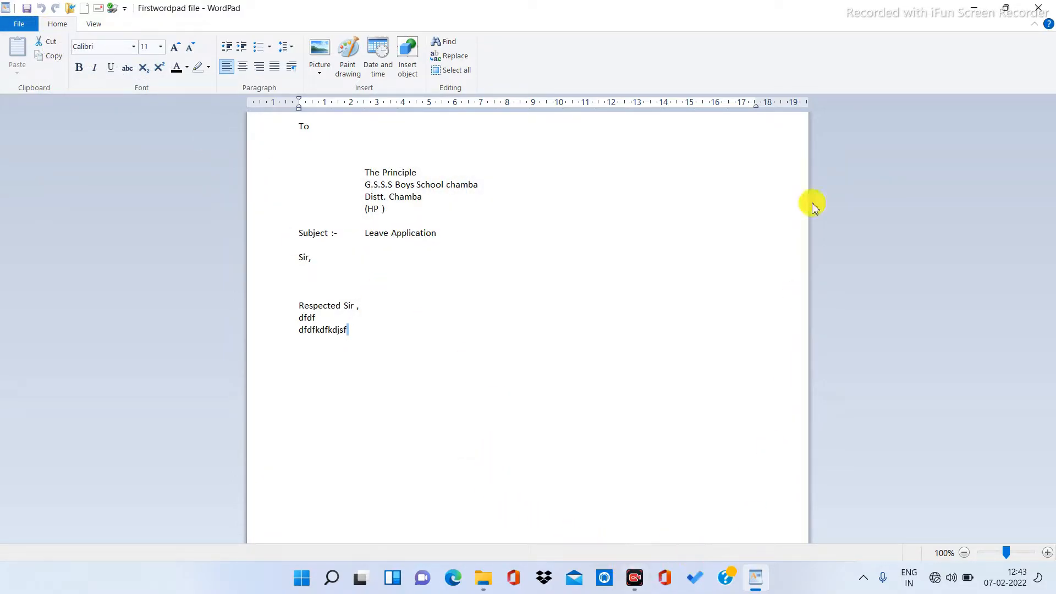
- Minimize WordPad and File Explorer to show the desktop, and restore the WordPad document
click(974, 7)
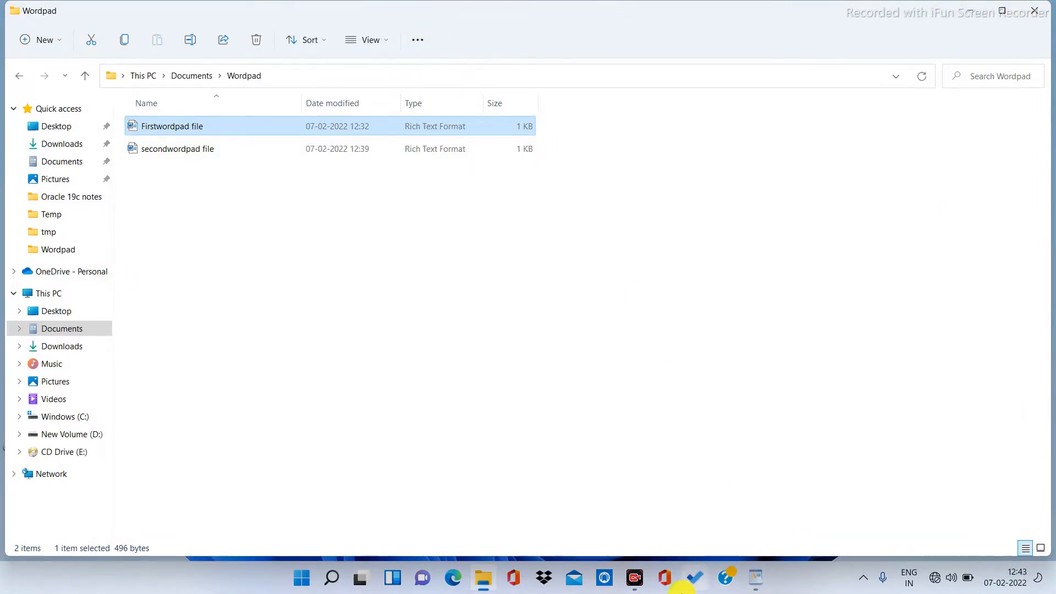
click(969, 11)
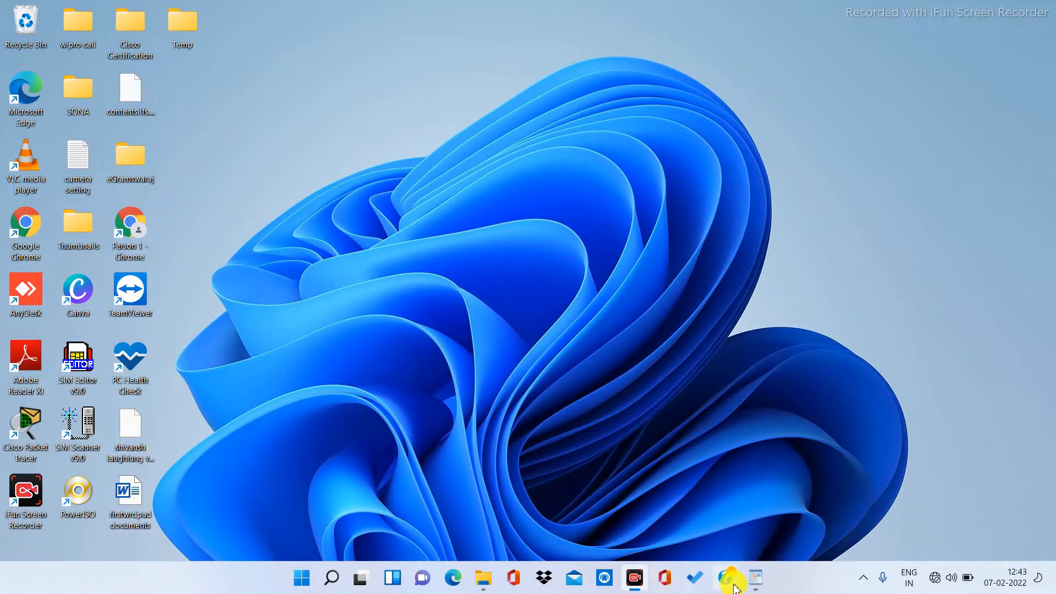
click(757, 579)
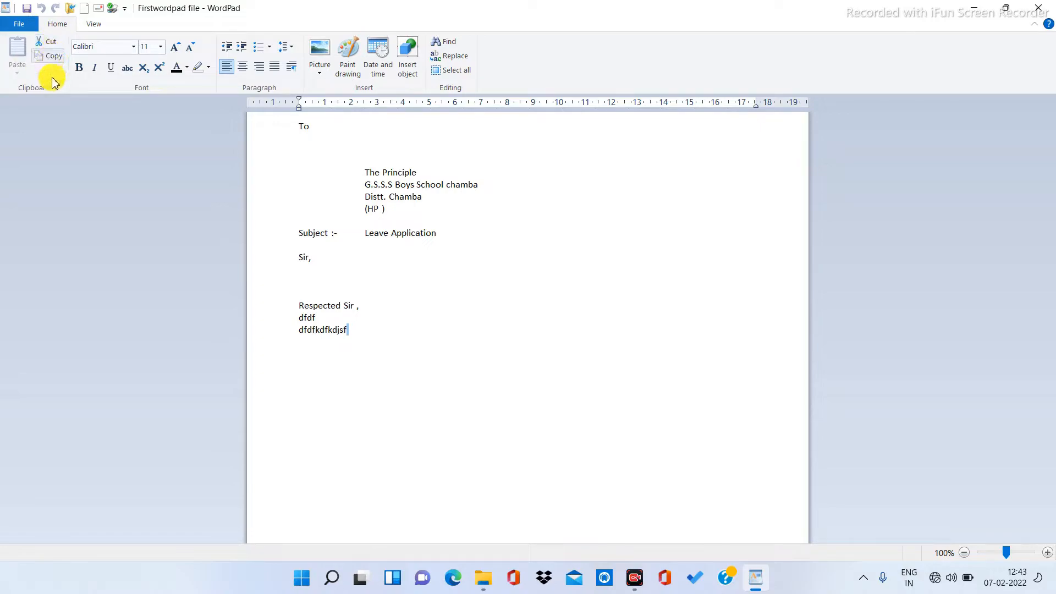
- Cut the four-line address block starting with "The Principle" and paste it below the last line of the letter
drag(365, 174, 457, 209)
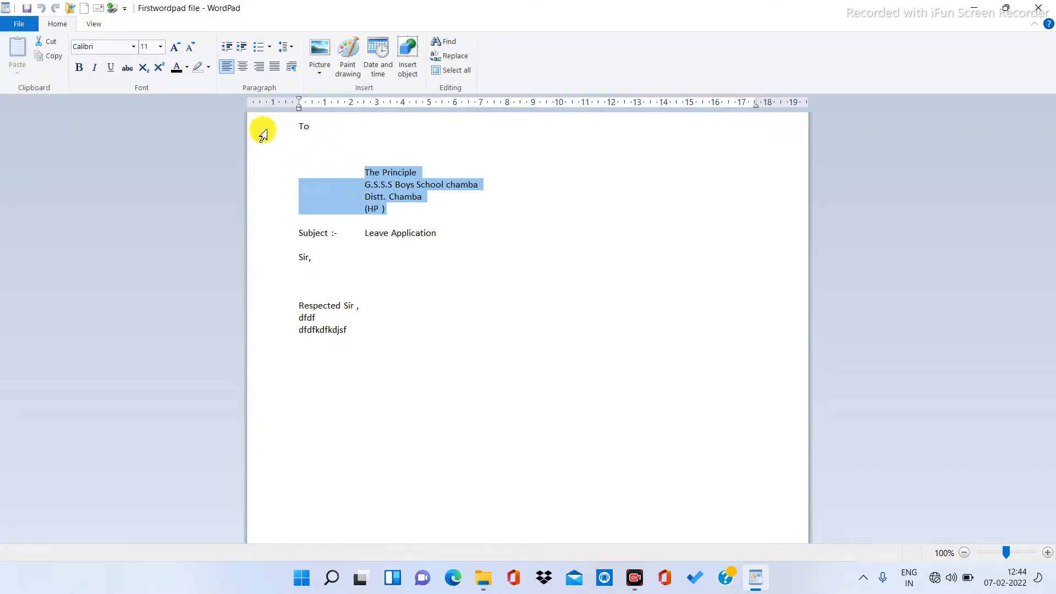
click(51, 44)
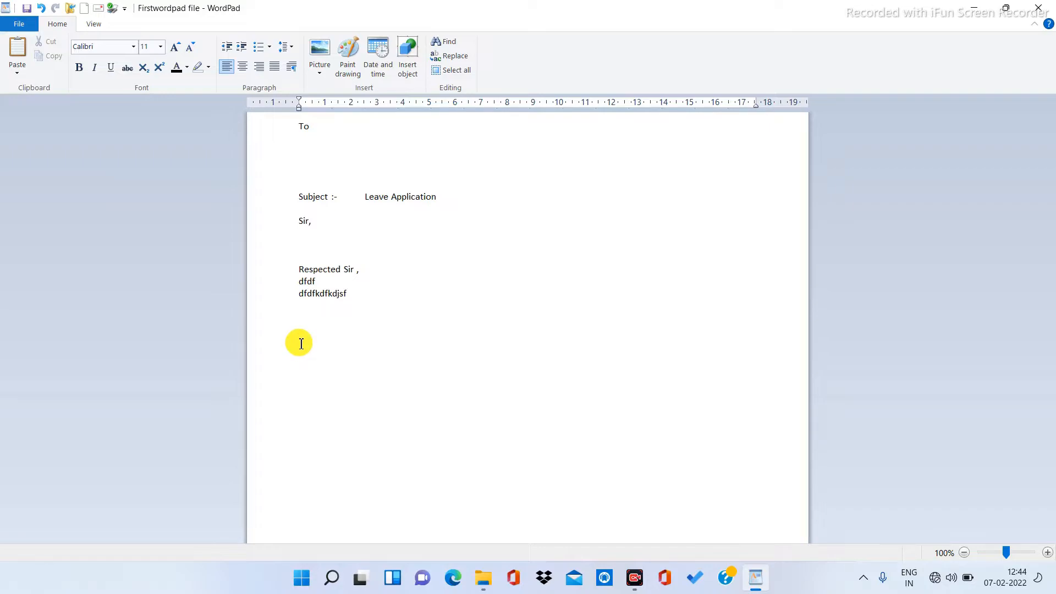
click(16, 50)
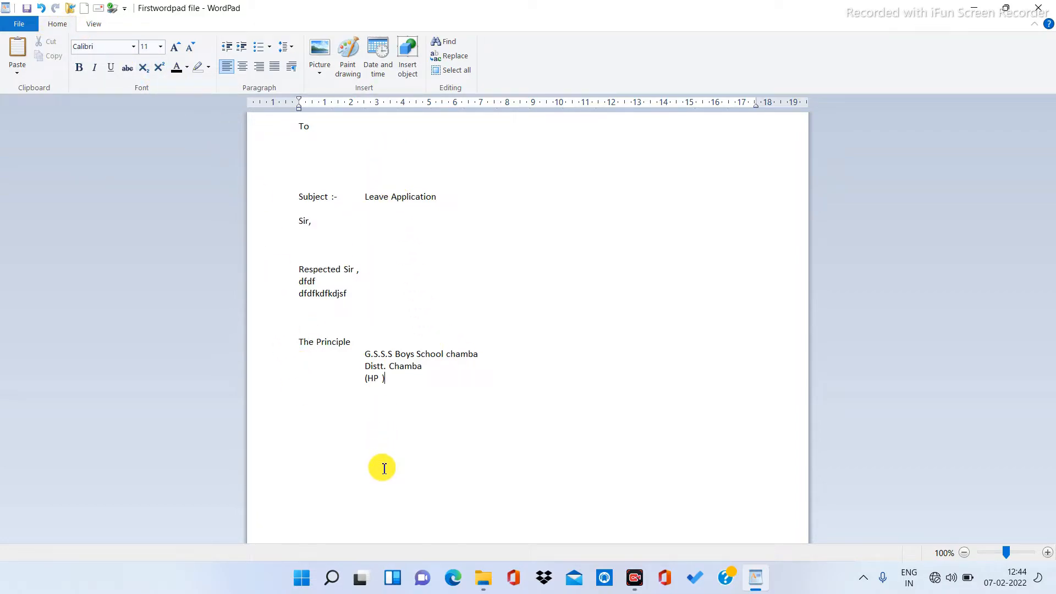
- Undo both the paste and the cut of the address block and clear the selection
click(43, 8)
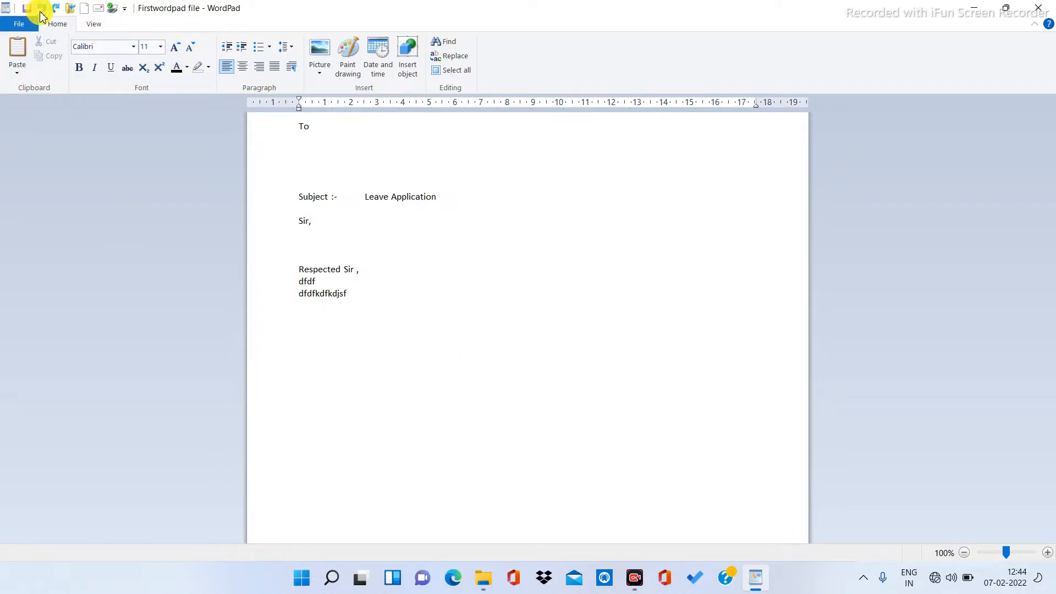
key(ctrl+y)
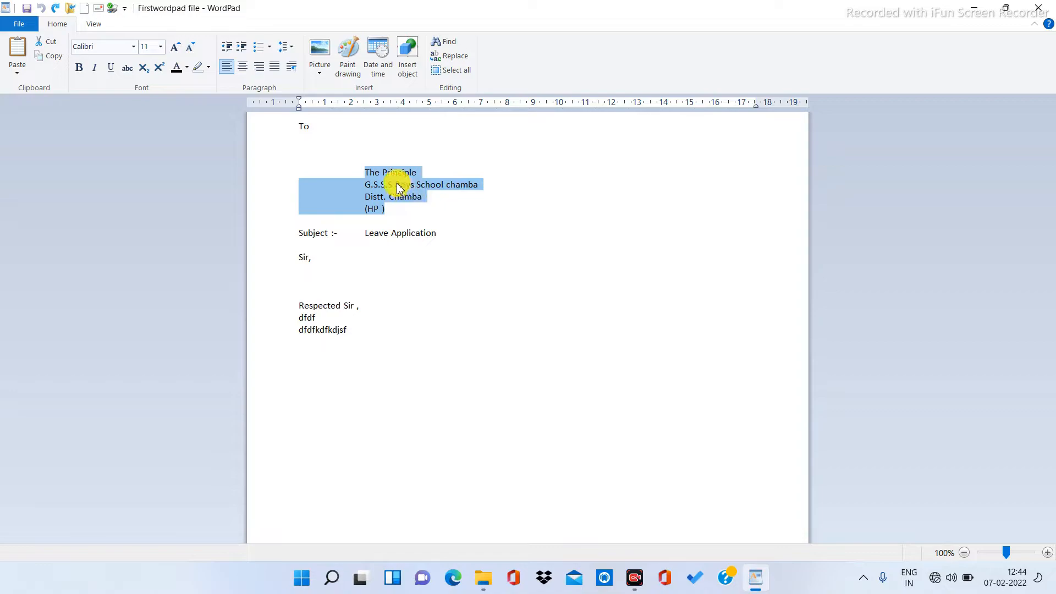
click(437, 185)
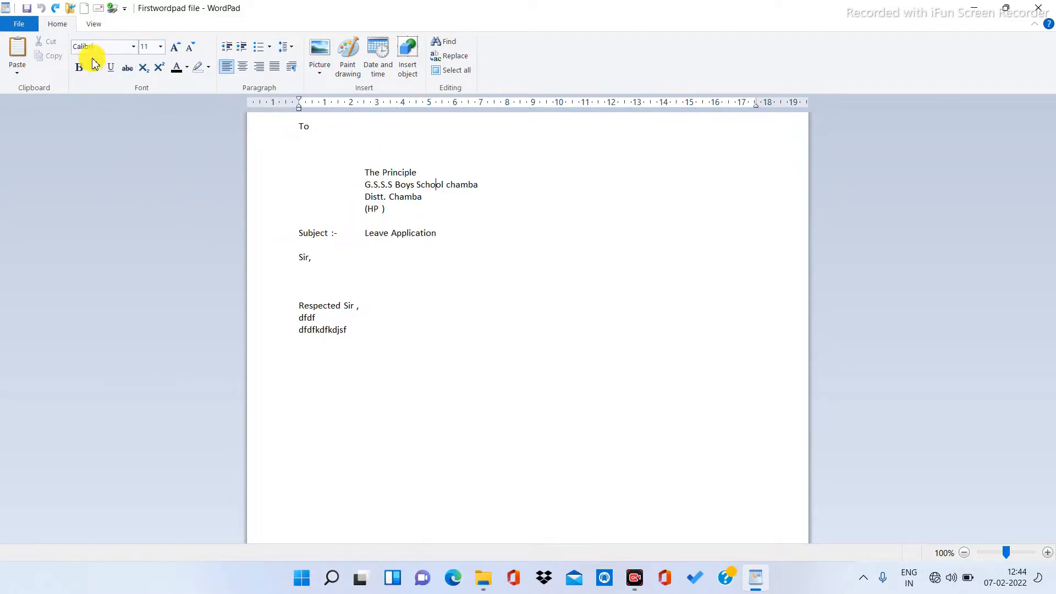
- Copy the four-line address block starting with "The Principle" and paste it below the last line of the letter
drag(368, 177, 435, 208)
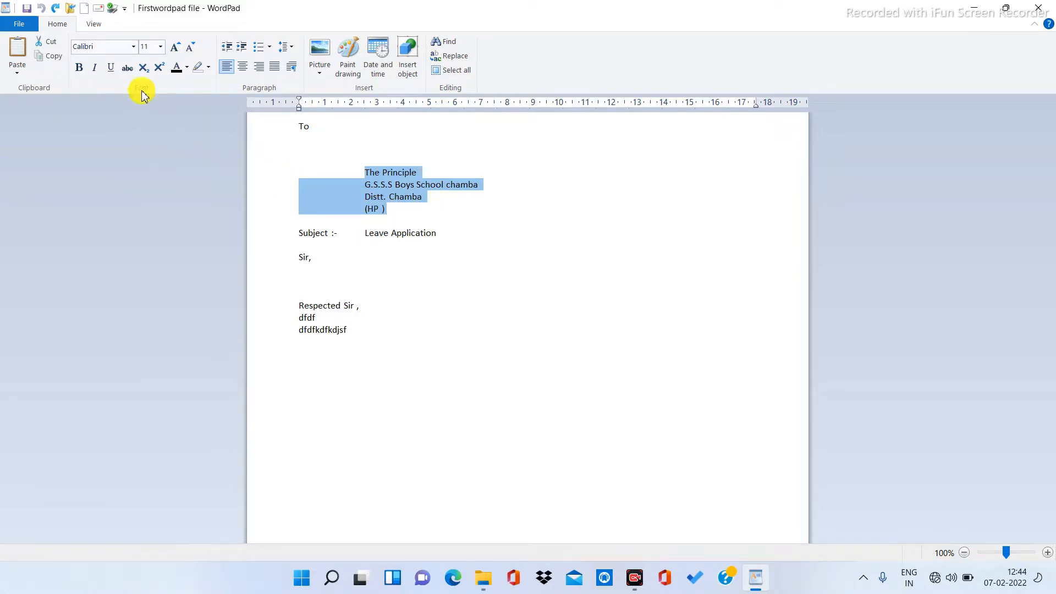
click(411, 233)
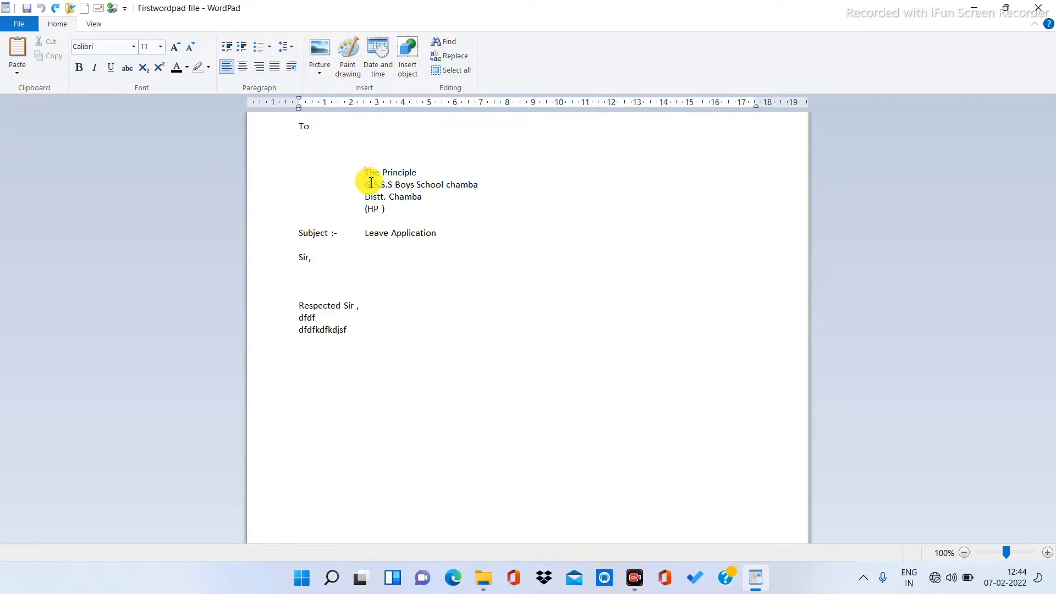
drag(371, 182, 379, 216)
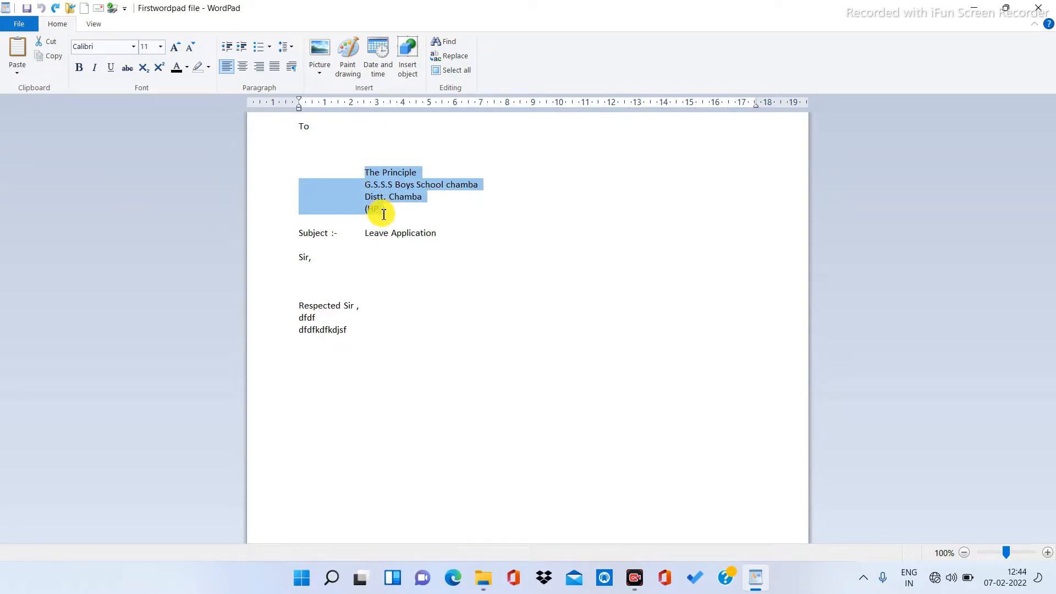
click(48, 61)
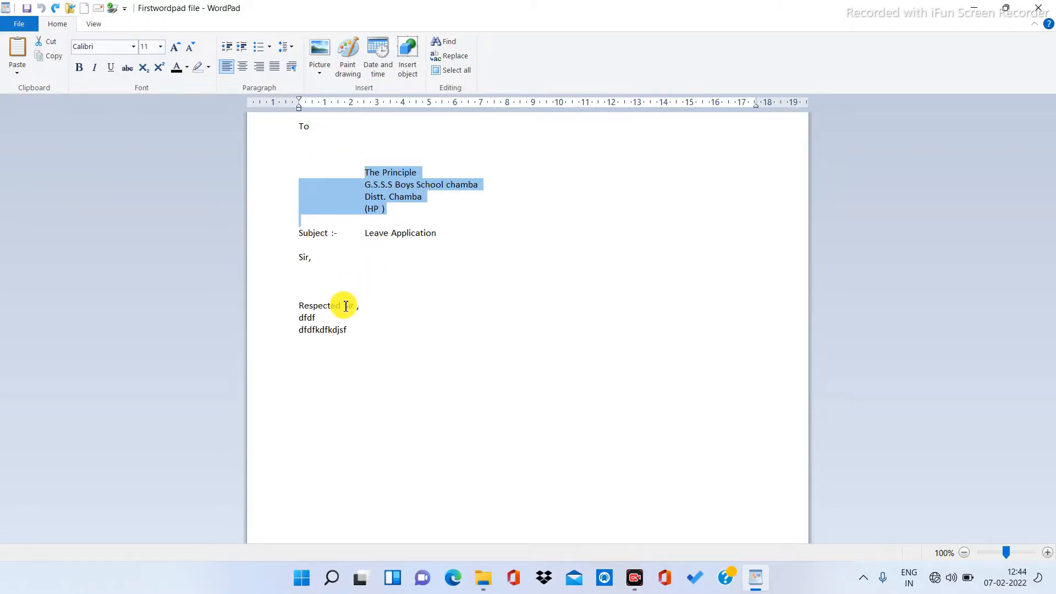
click(323, 365)
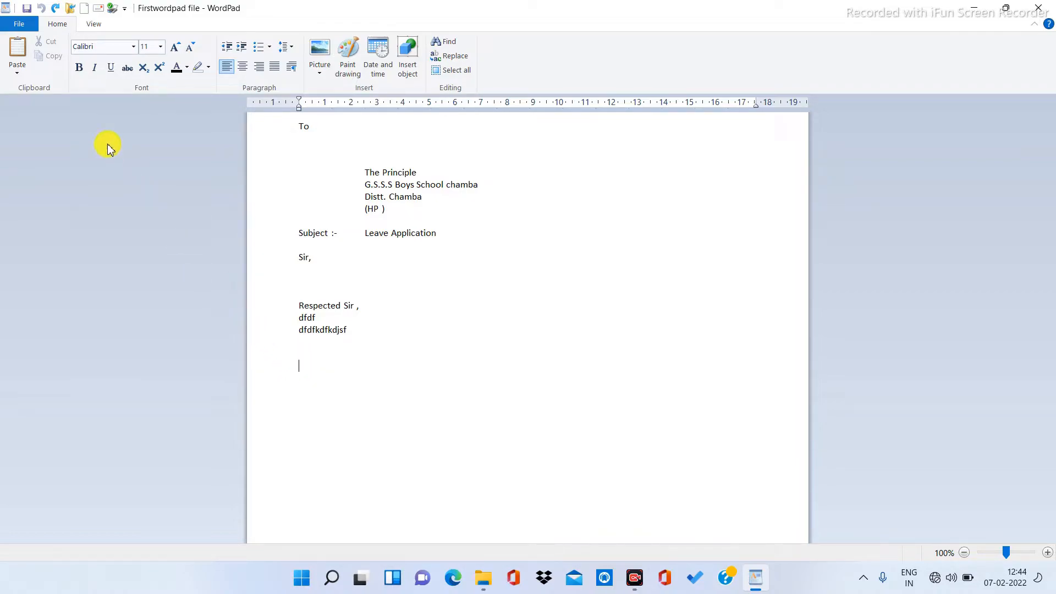
click(26, 55)
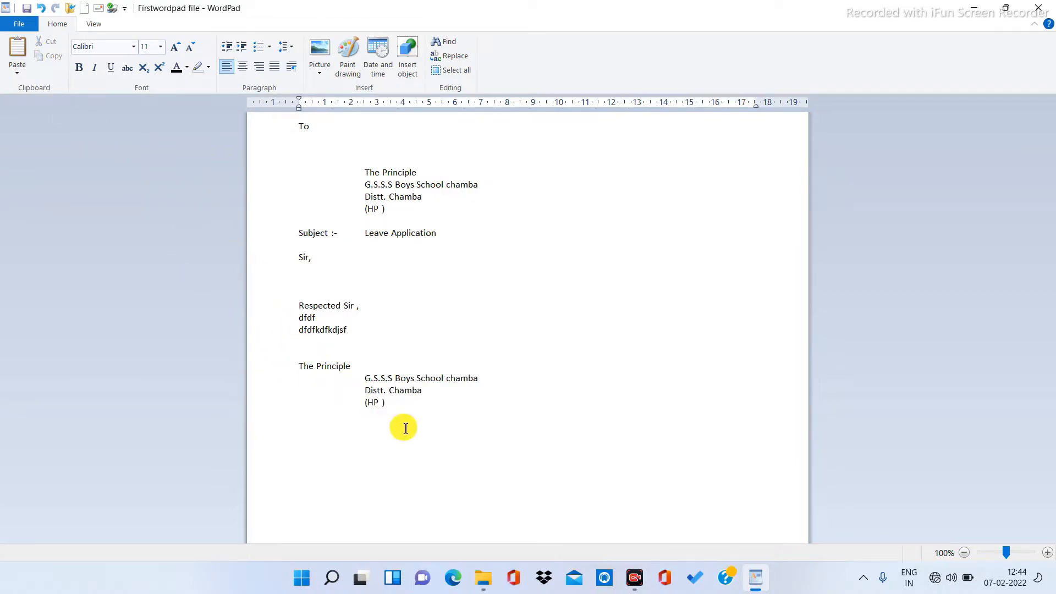
drag(301, 363, 488, 420)
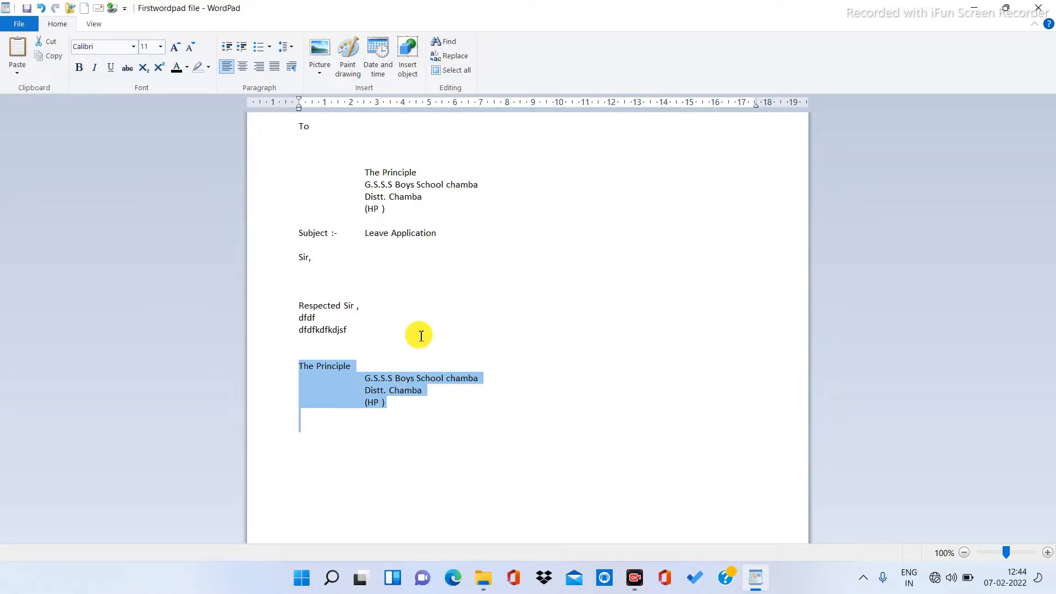
- Paste two more copies of the address block below the first pasted copy
drag(361, 172, 462, 224)
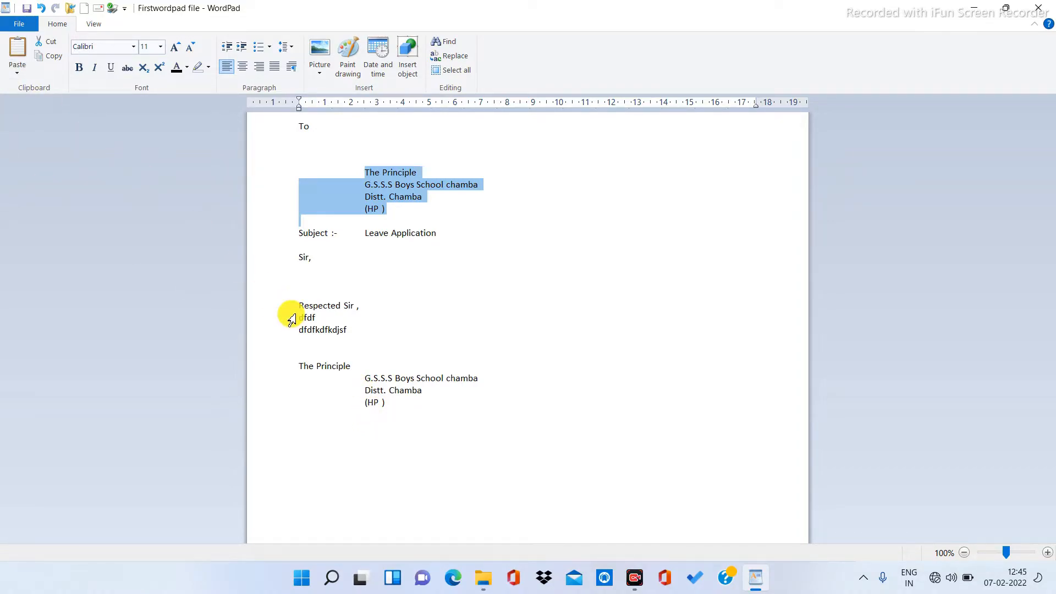
click(410, 420)
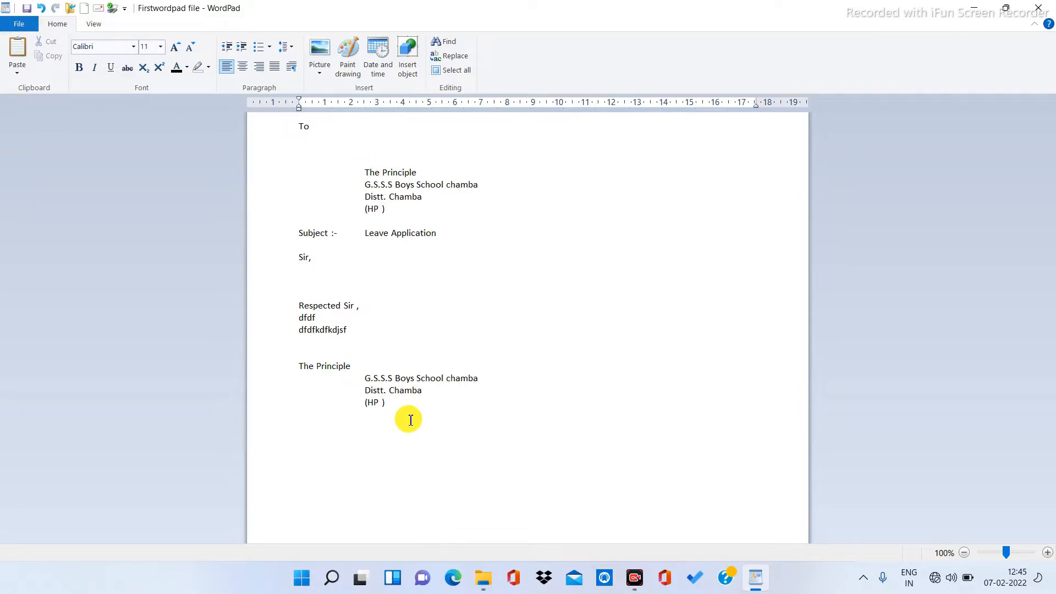
click(17, 49)
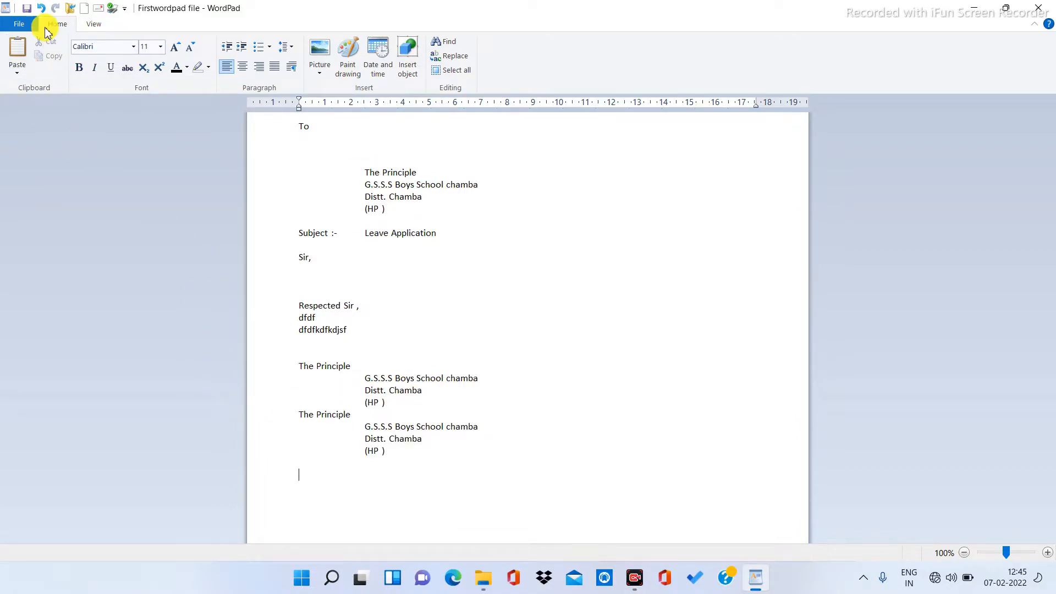
click(17, 50)
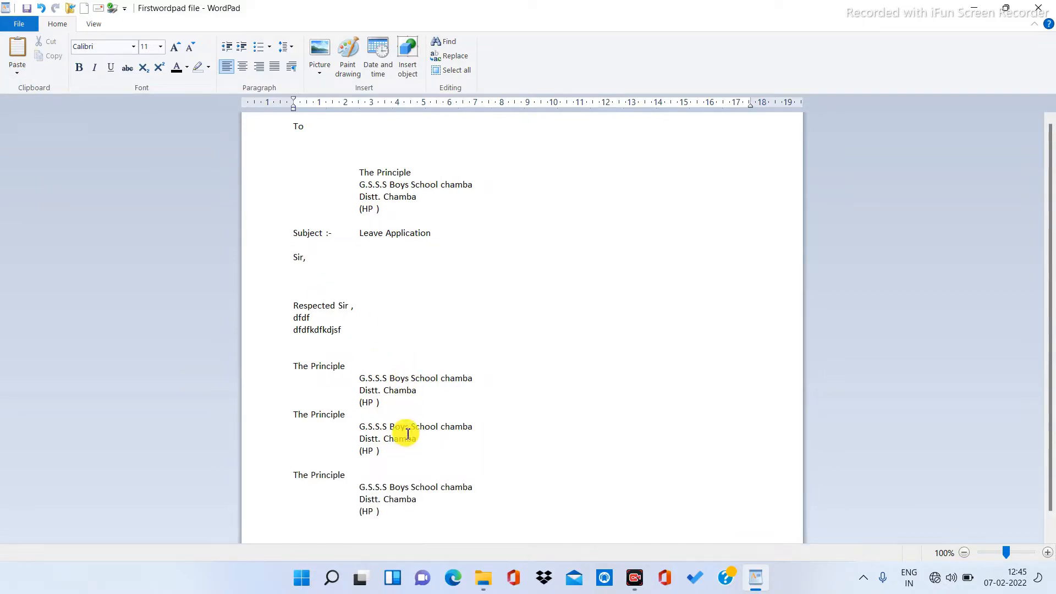
scroll(405, 427, down, 1)
scroll(356, 359, up, 1)
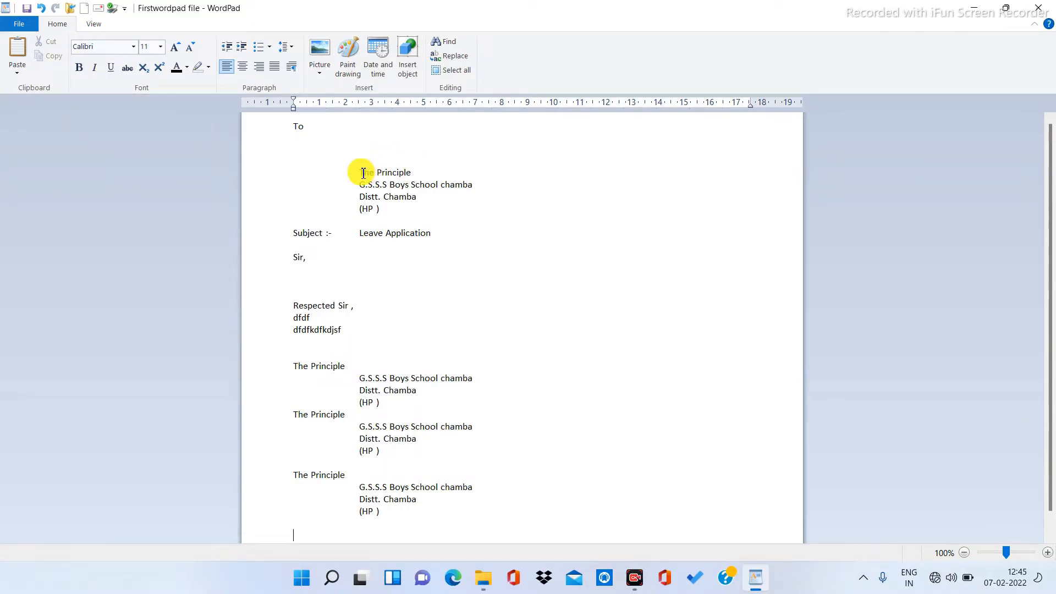
- Make the original four-line address block under "To" bold
drag(365, 174, 432, 210)
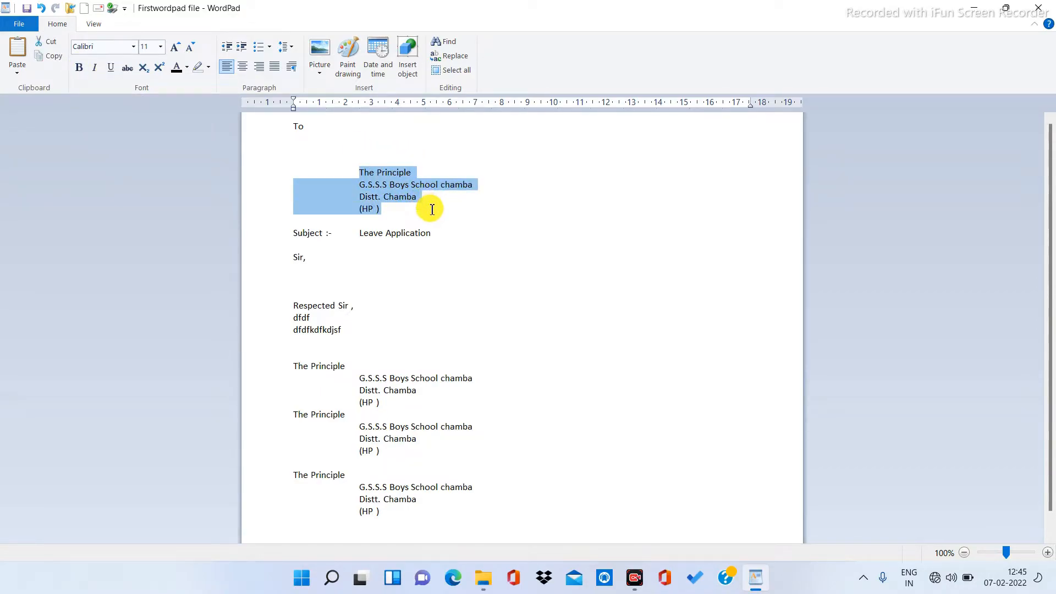
click(79, 68)
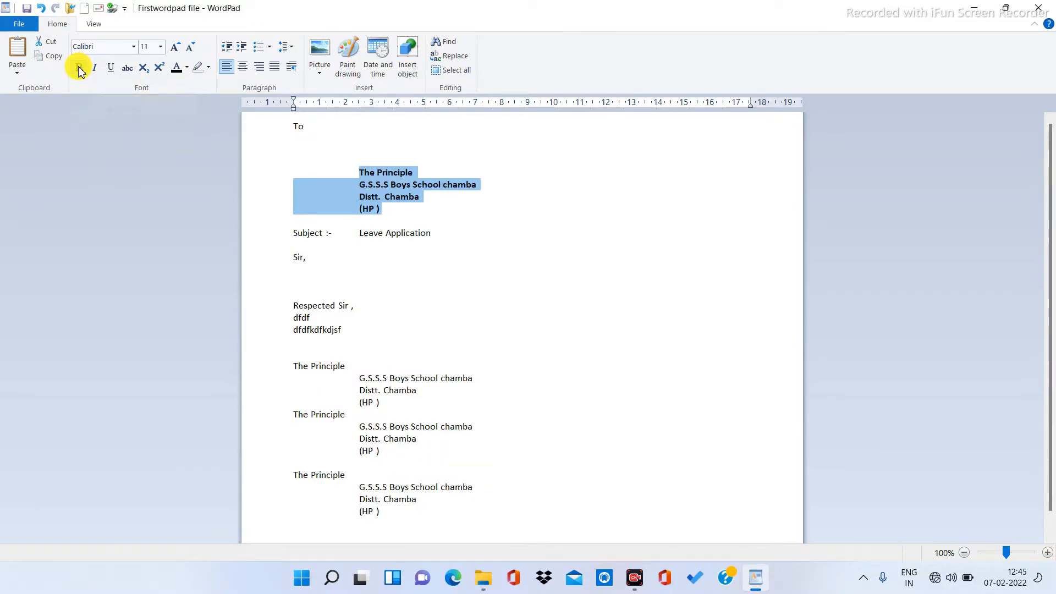
click(448, 239)
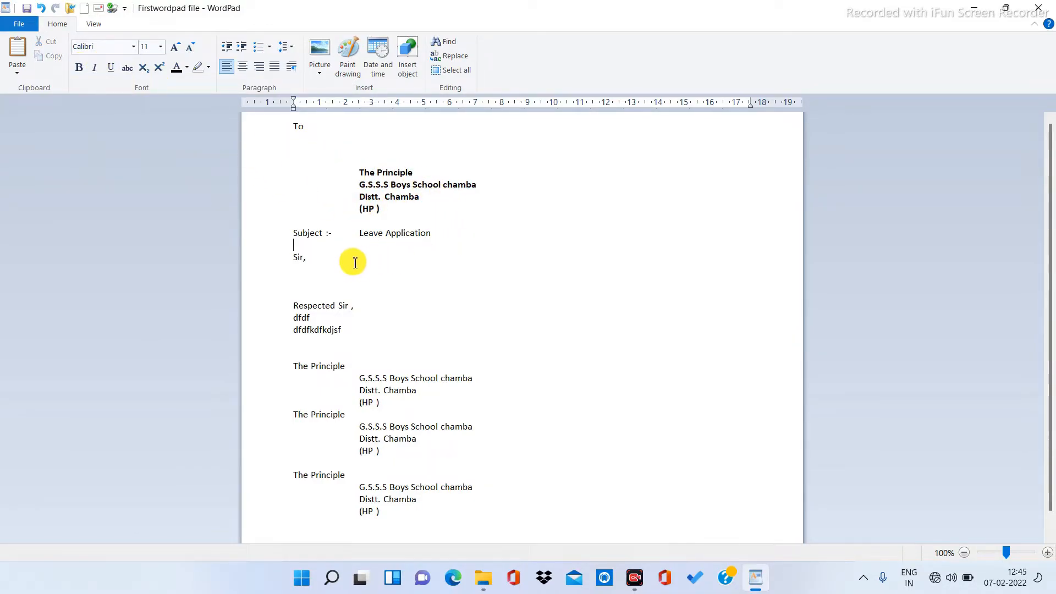
- Insert a line below "Sir,", enter 7 on it, and italicize the digit
click(315, 272)
key(Return)
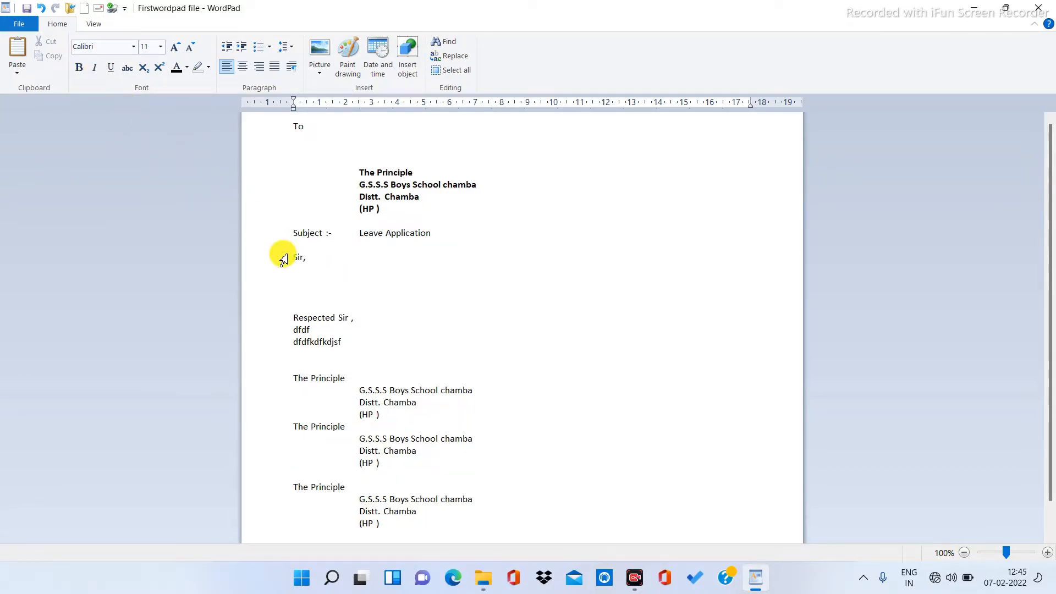
text(7)
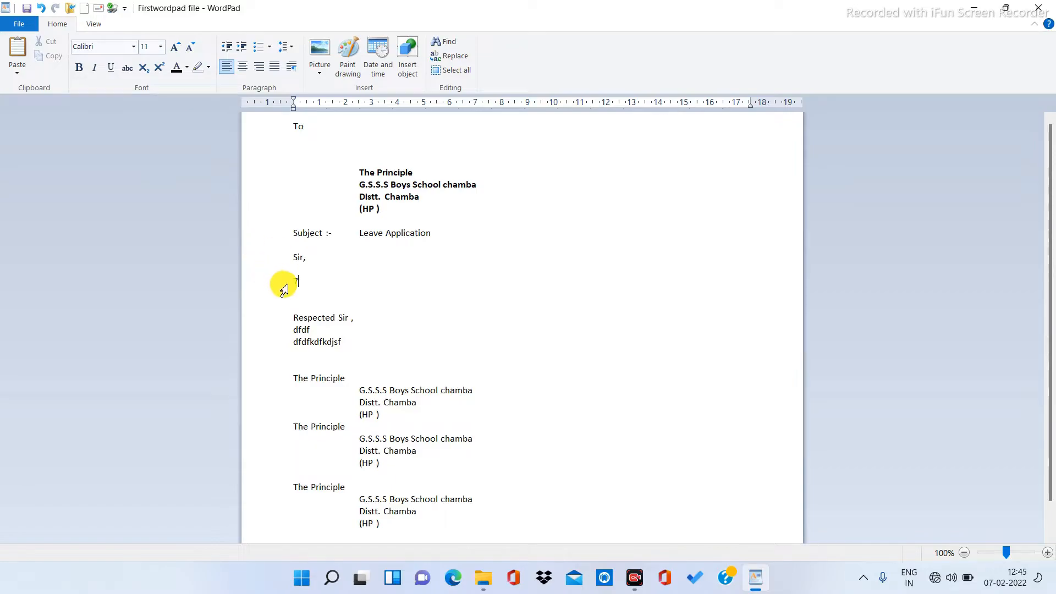
click(311, 290)
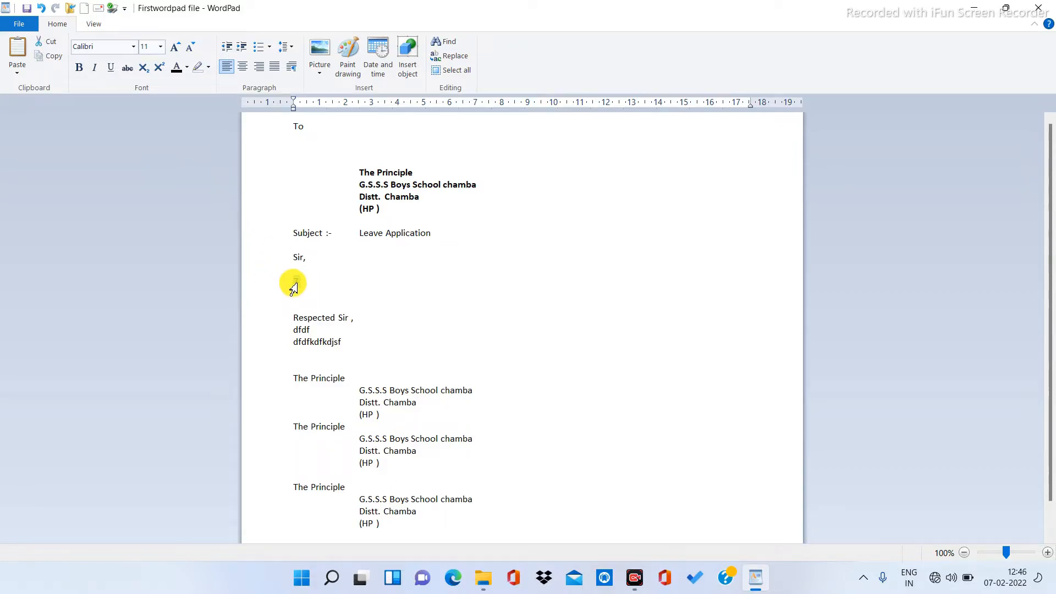
click(294, 286)
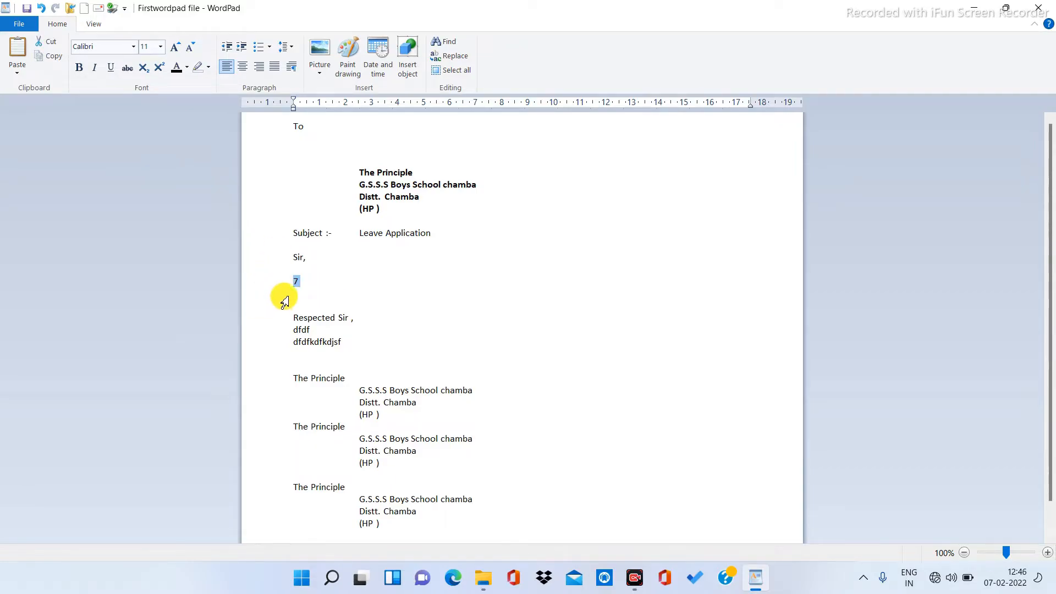
click(97, 73)
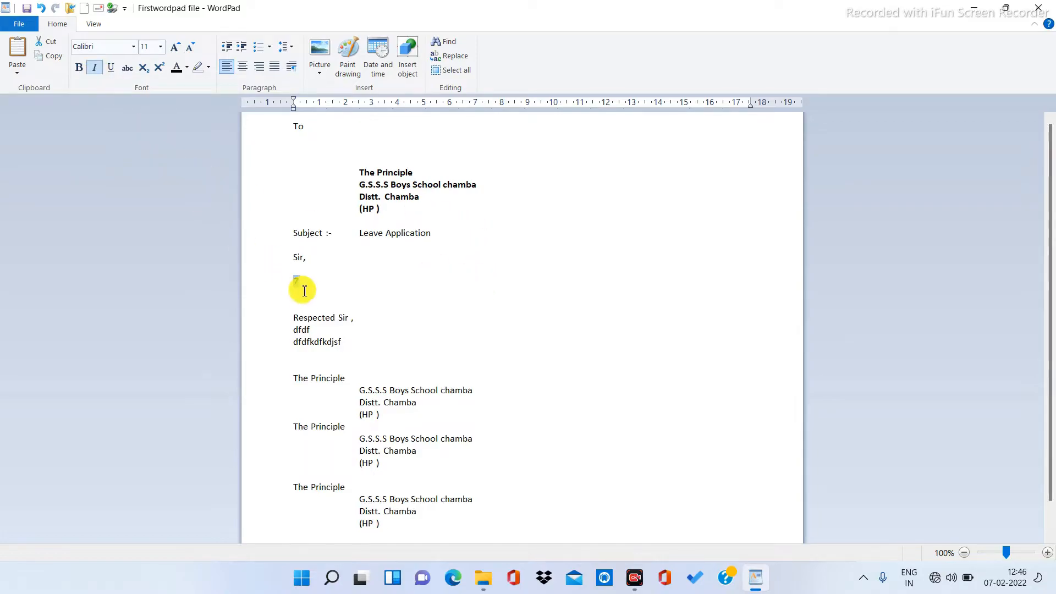
- Append 123456789 to the italic 7 and add the lines "abcdefgh" and "ABCDEFGH" below it
click(377, 287)
text(123456789)
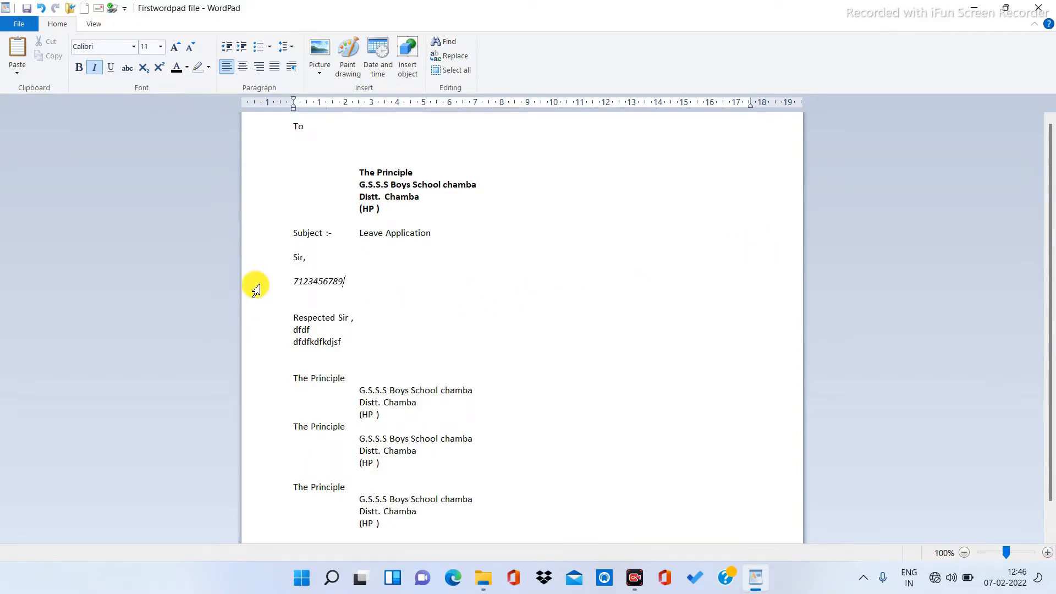
key(Return)
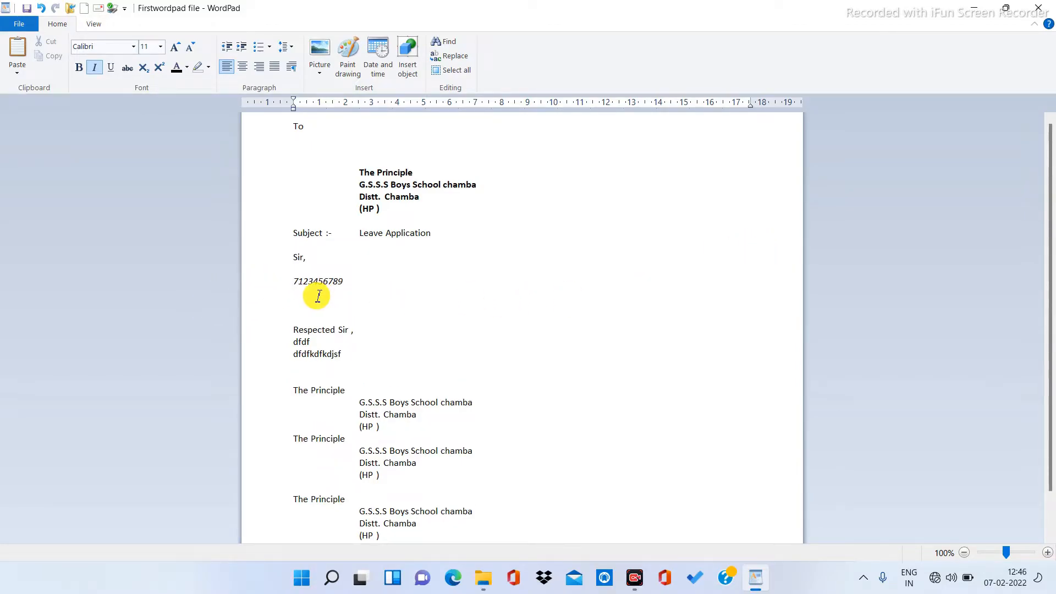
text(abcdefgh)
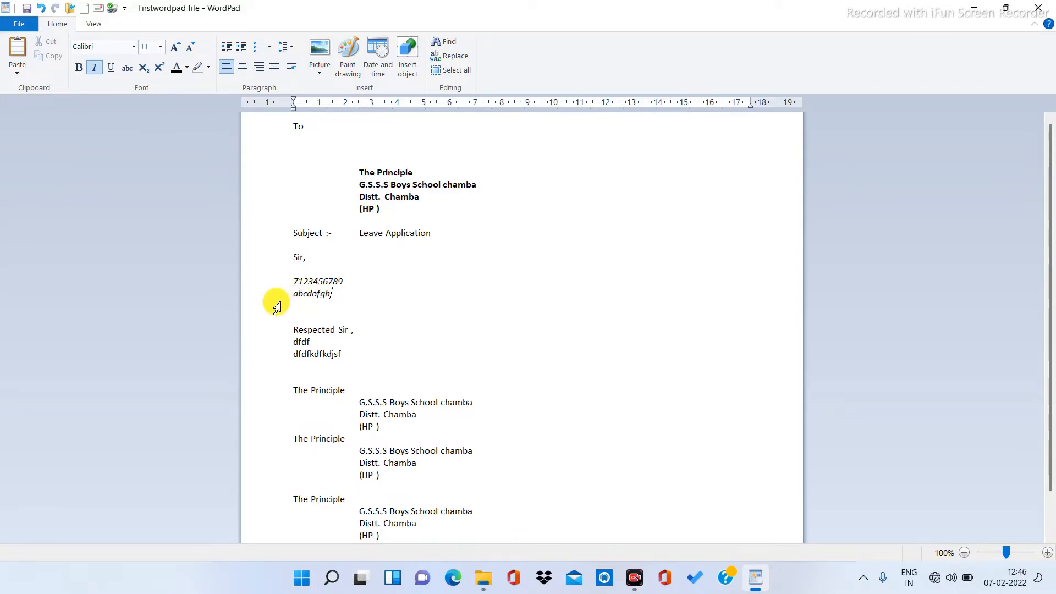
key(Return)
key(Caps_Lock)
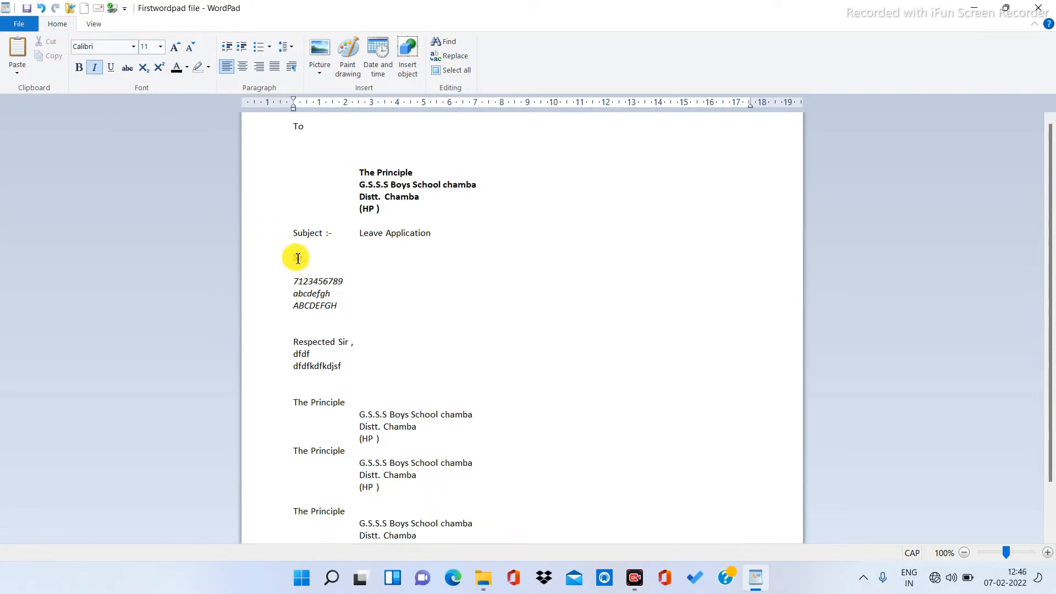
- Remove the italics from the three sample lines below "Sir," and apply them again
drag(294, 282, 319, 310)
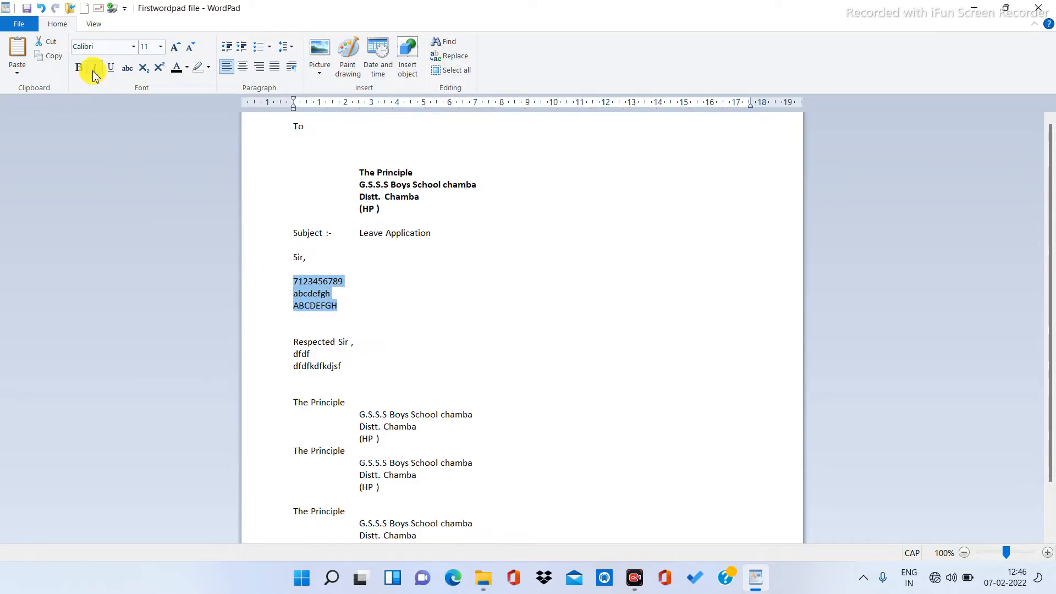
click(371, 314)
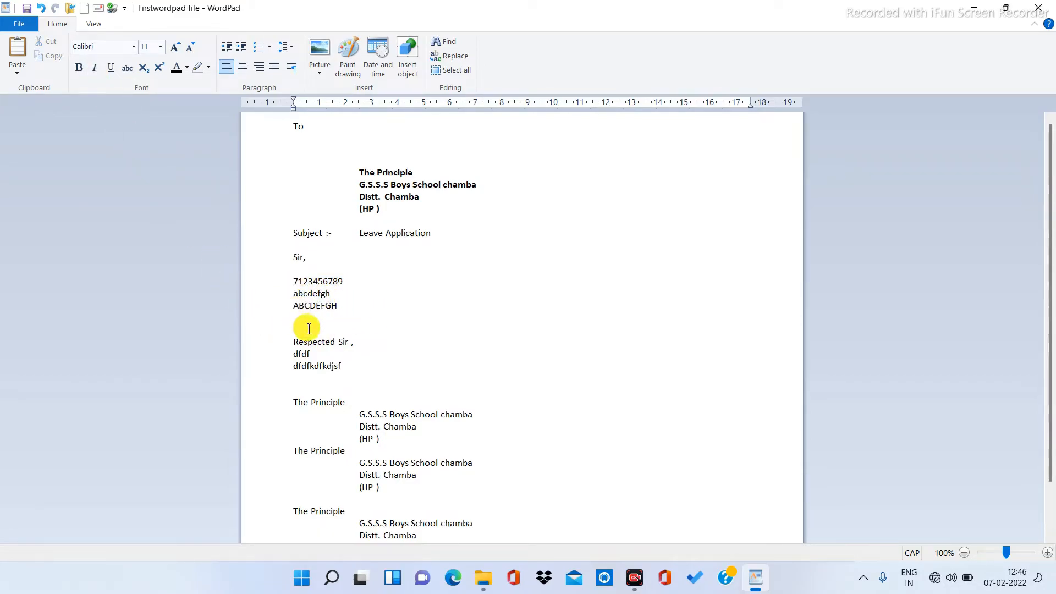
drag(293, 281, 301, 311)
click(94, 67)
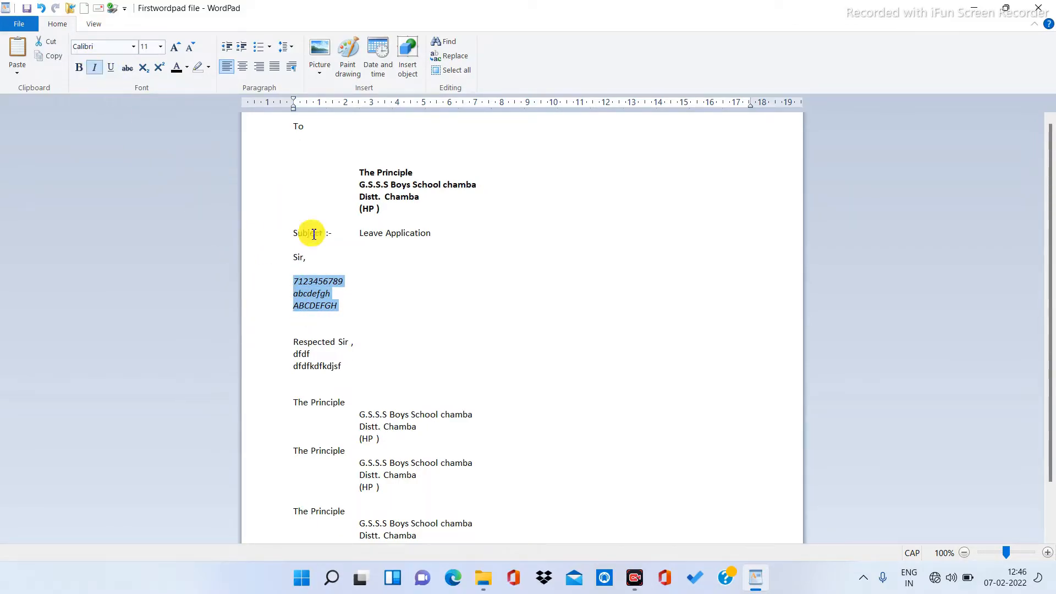
click(346, 318)
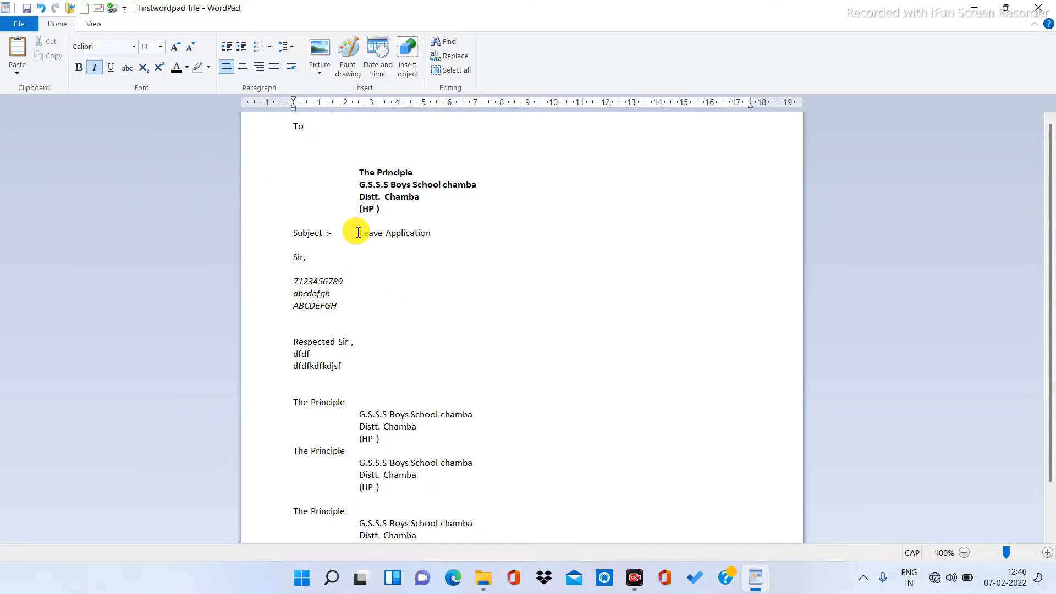
- Underline the whole "Subject :- Leave Application" line and remove the underline again
drag(363, 232, 434, 233)
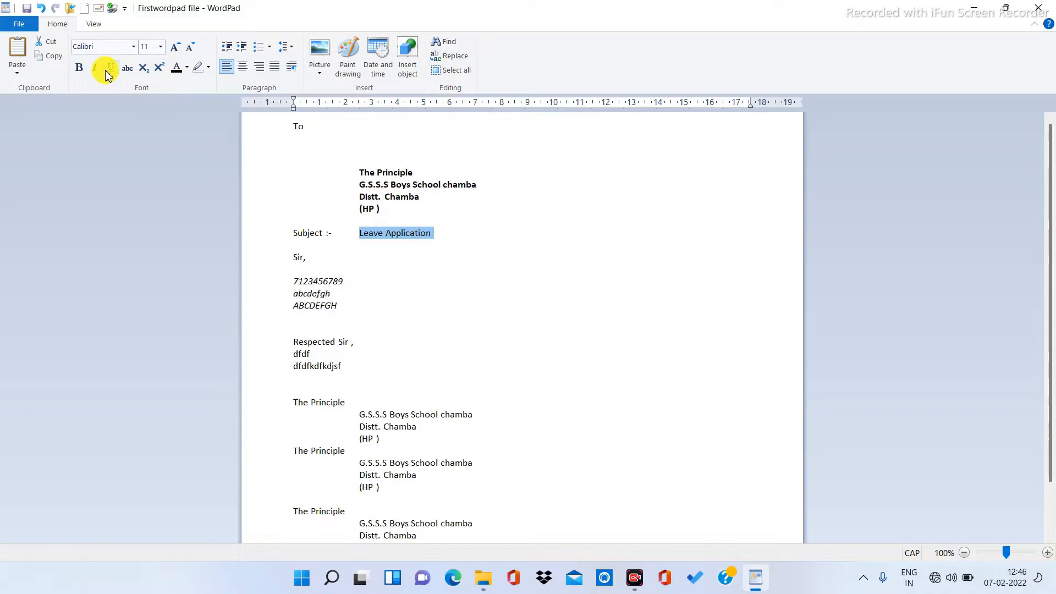
click(382, 234)
click(282, 240)
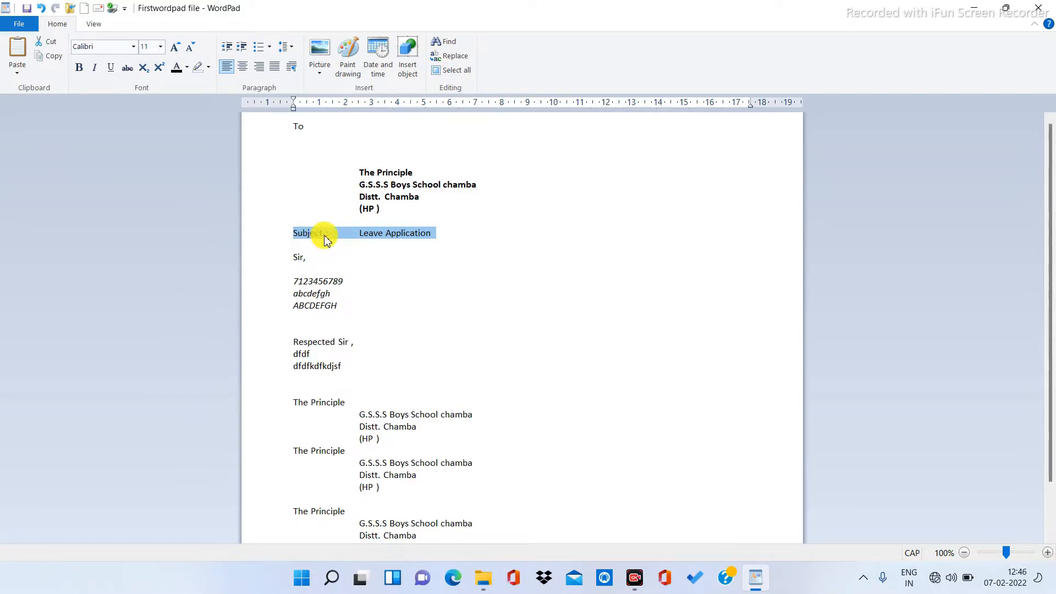
click(110, 68)
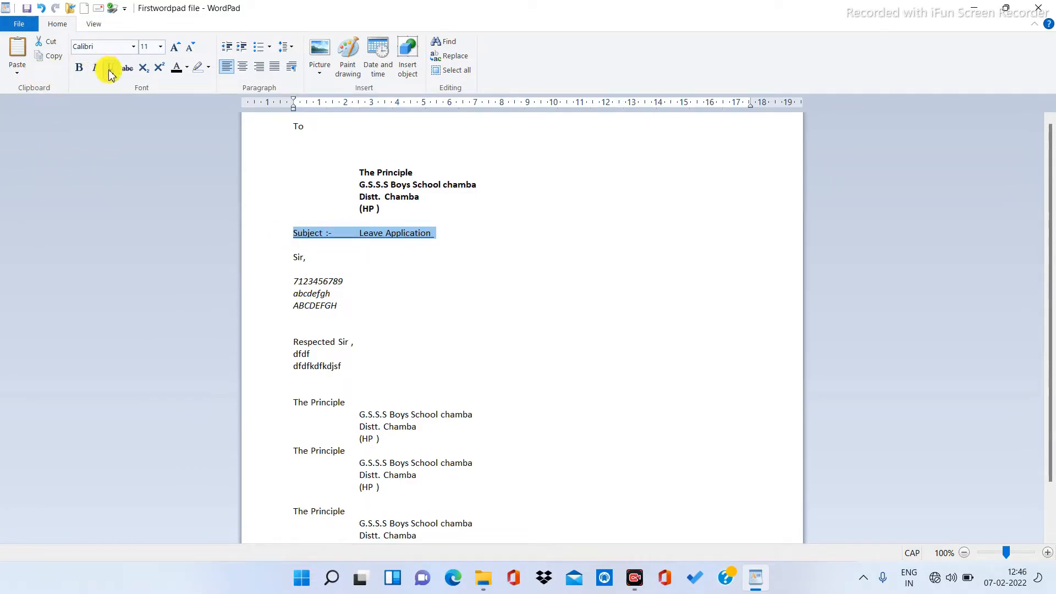
click(423, 333)
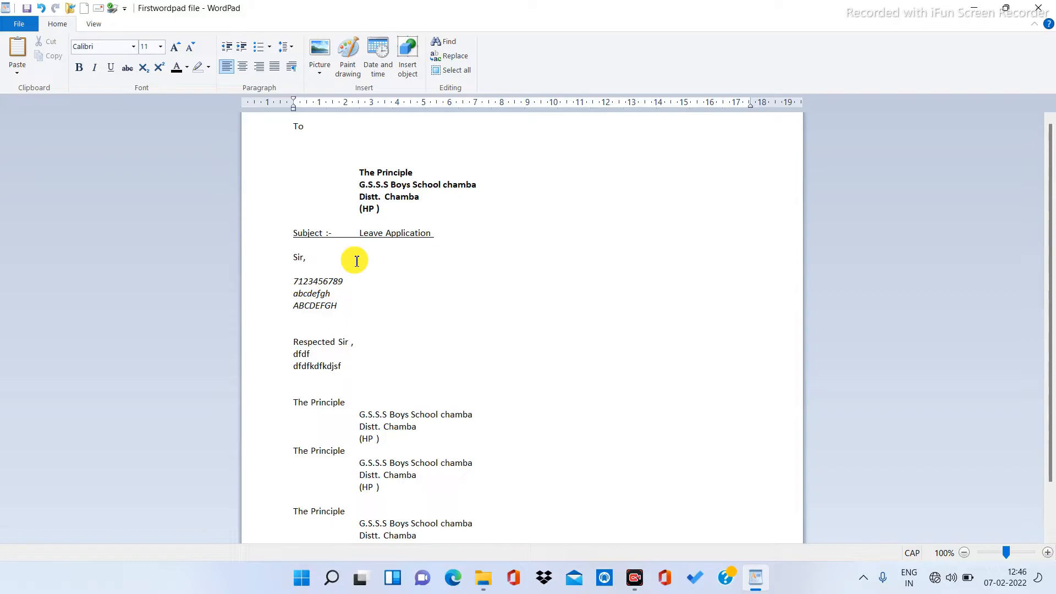
click(282, 243)
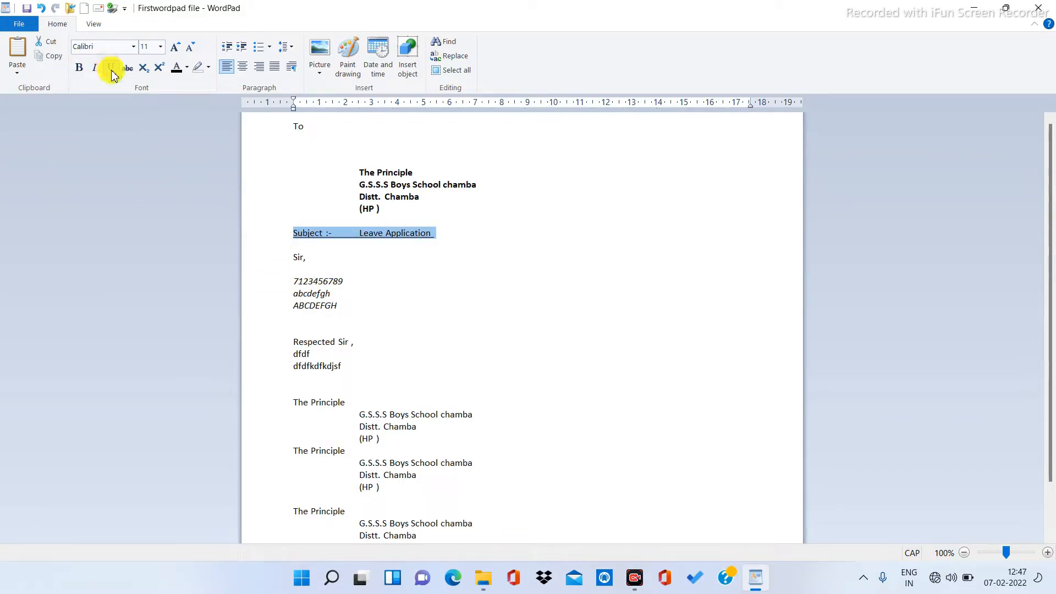
- Insert a line below "Sir,", enter 7 on it, and strike through the digit
click(379, 260)
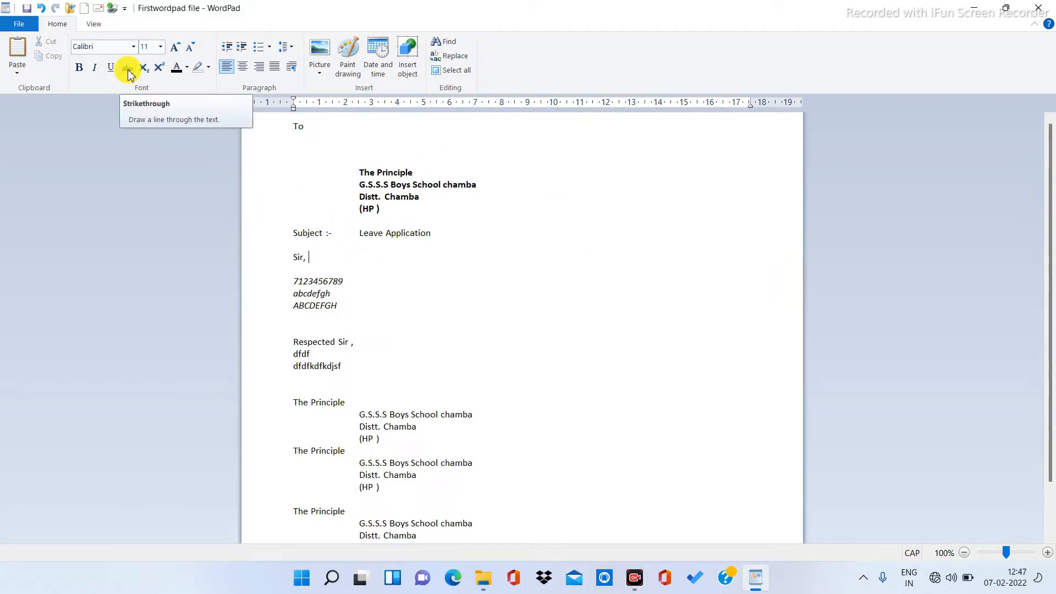
key(Return)
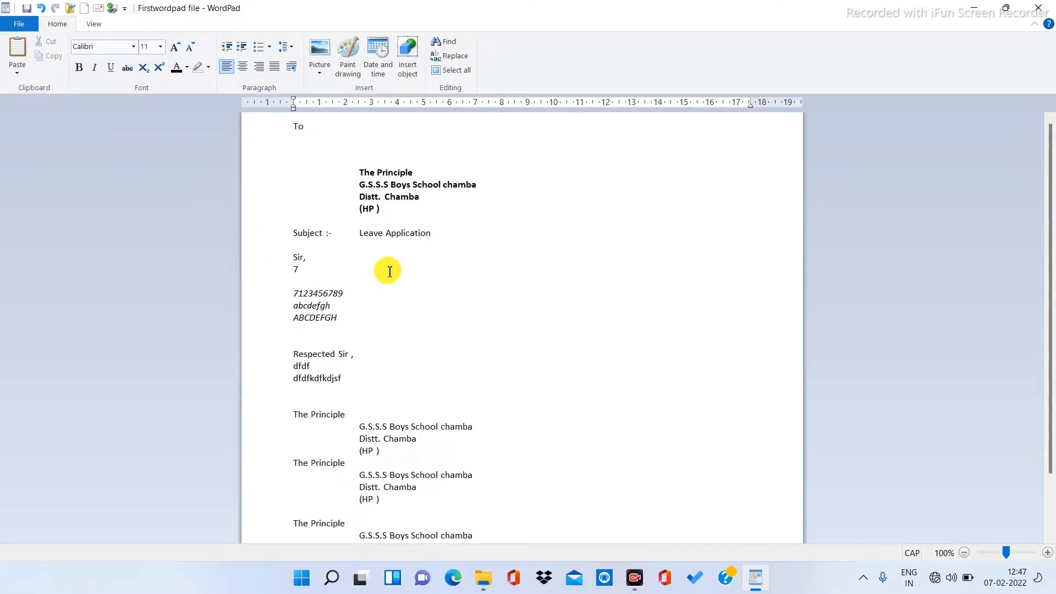
double_click(292, 271)
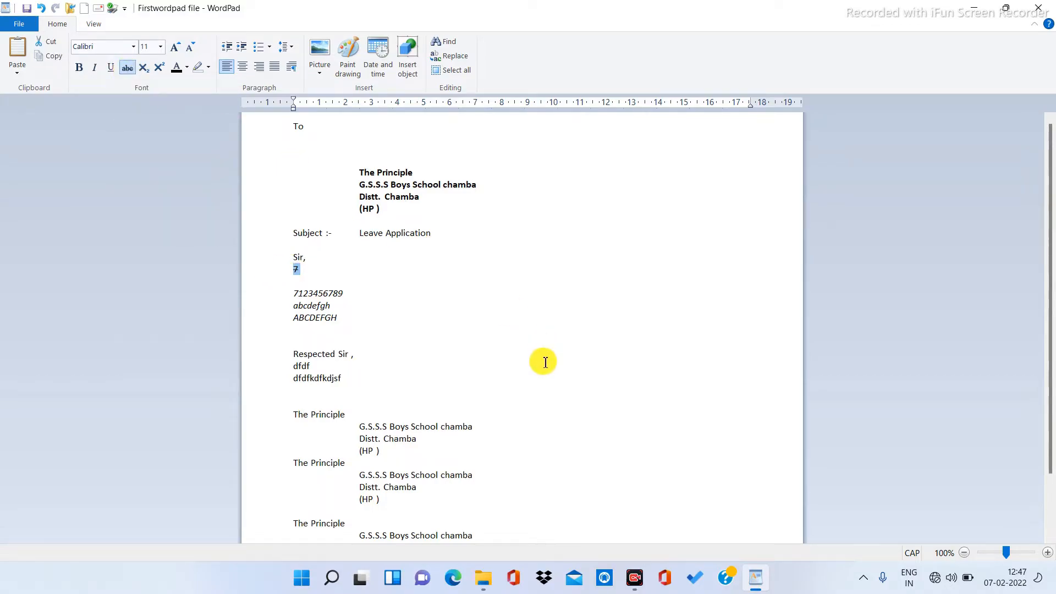
click(416, 342)
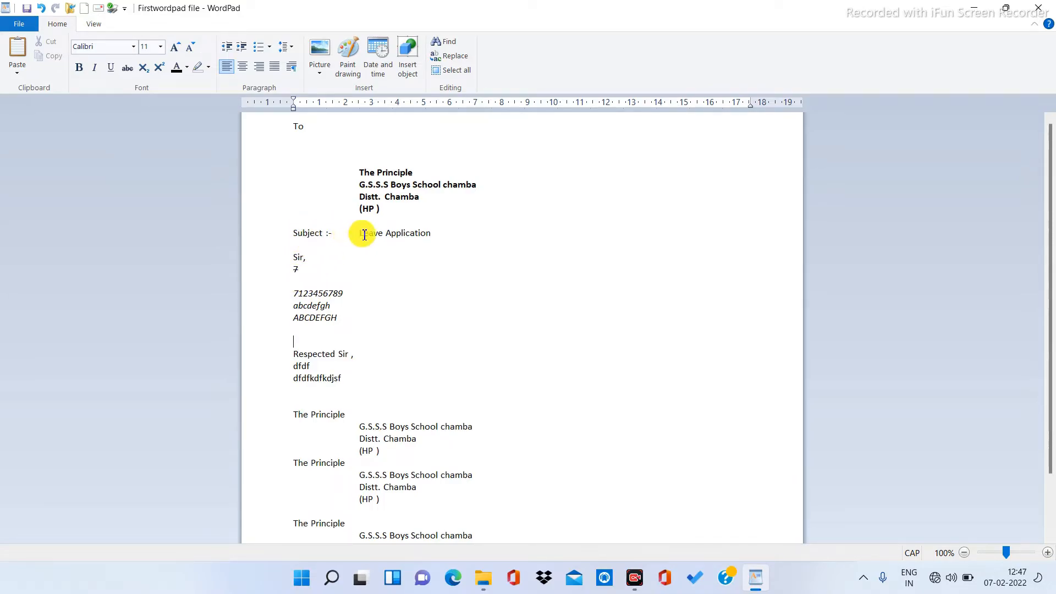
- Strike through "Leave Application" in the subject line and remove the strikethrough again
drag(360, 236, 426, 235)
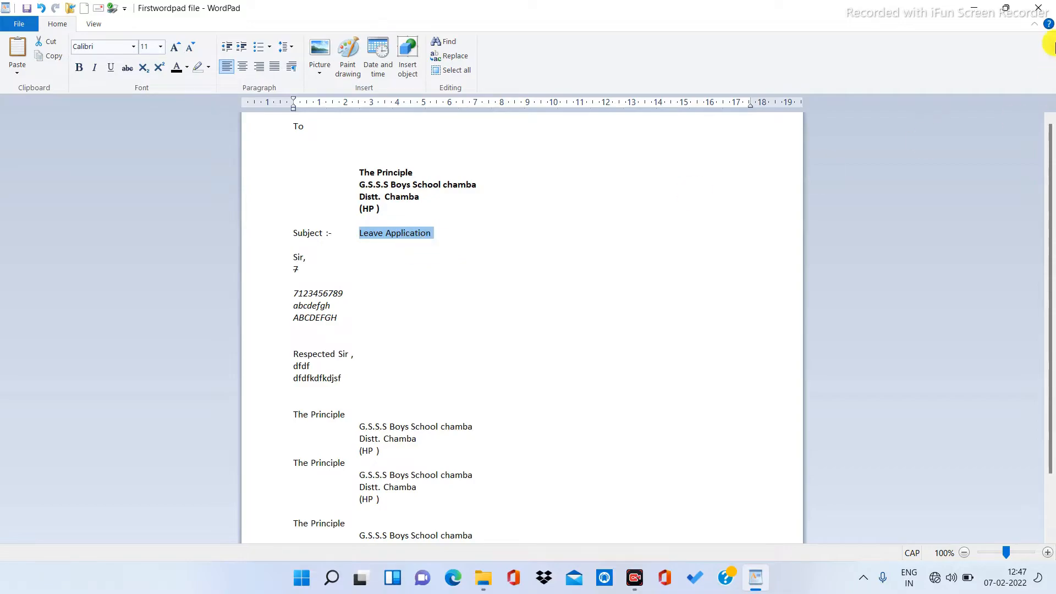
click(131, 75)
click(472, 290)
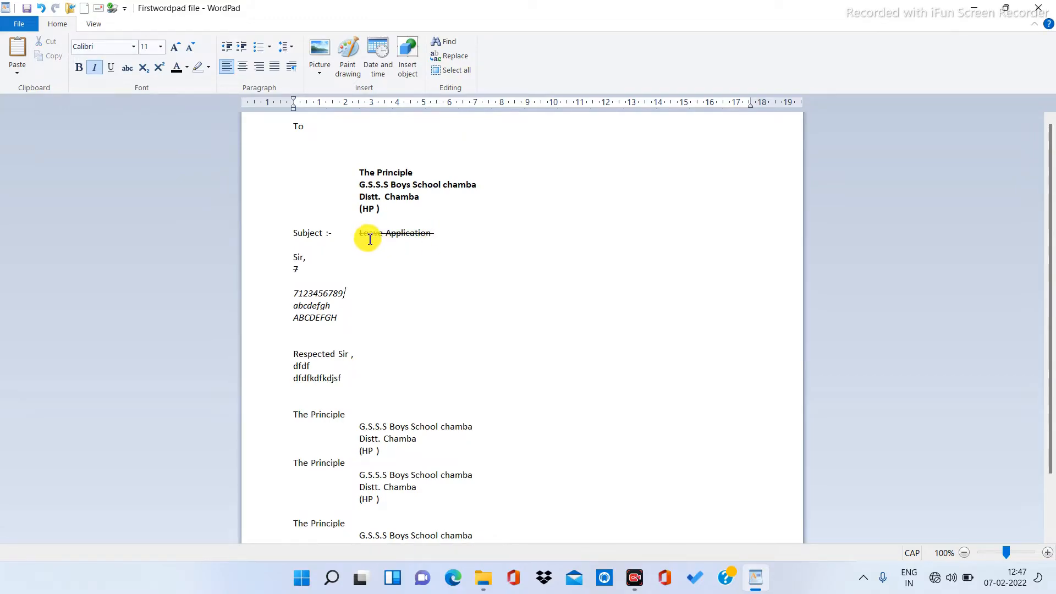
drag(358, 235, 426, 240)
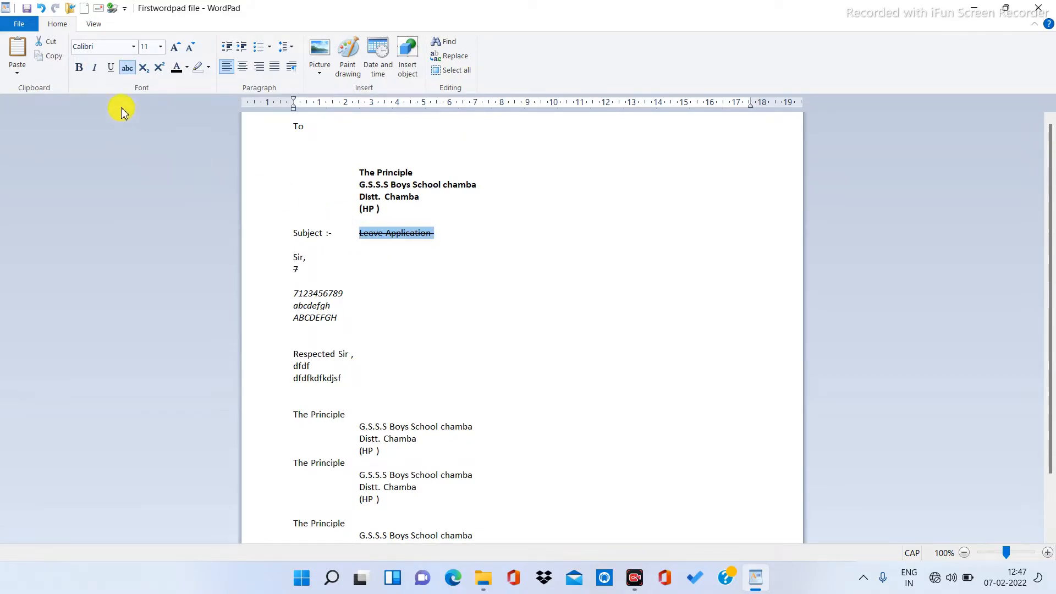
click(398, 249)
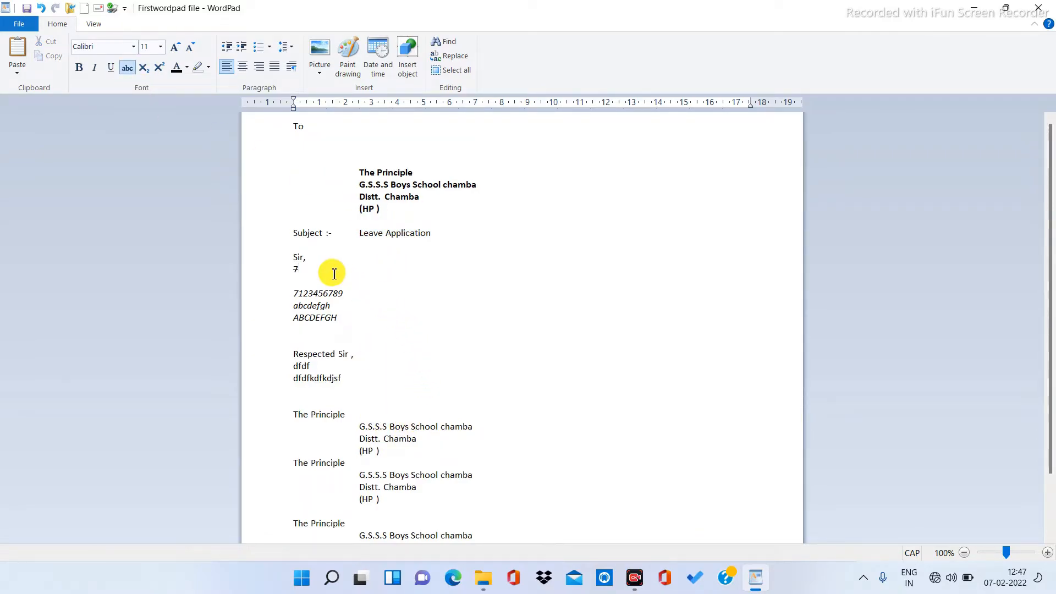
- Add the line "H2O" below the struck-through 7 and remove the strikethrough from it
key(Return)
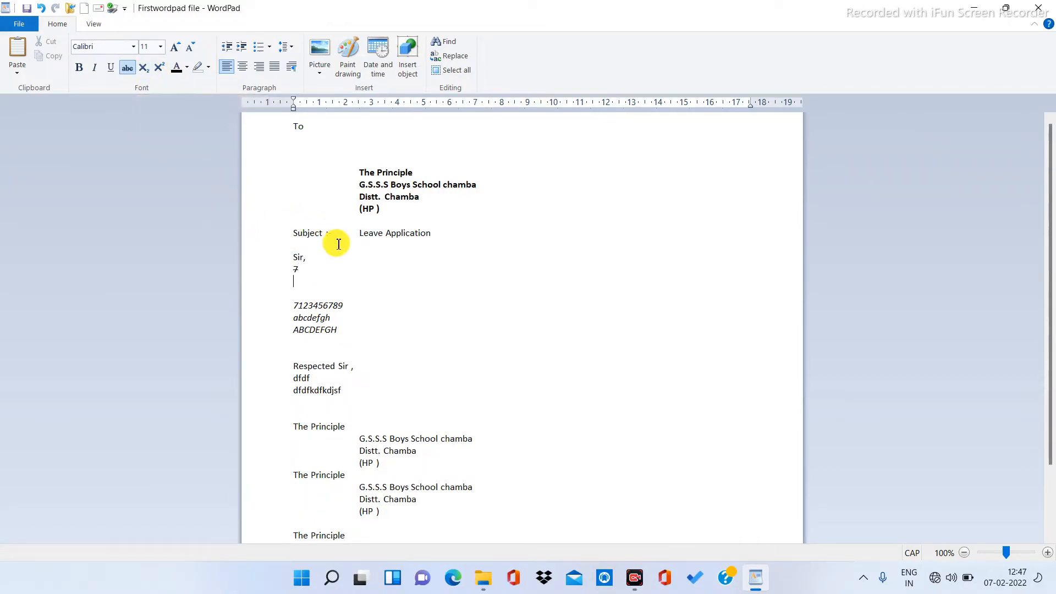
text(h)
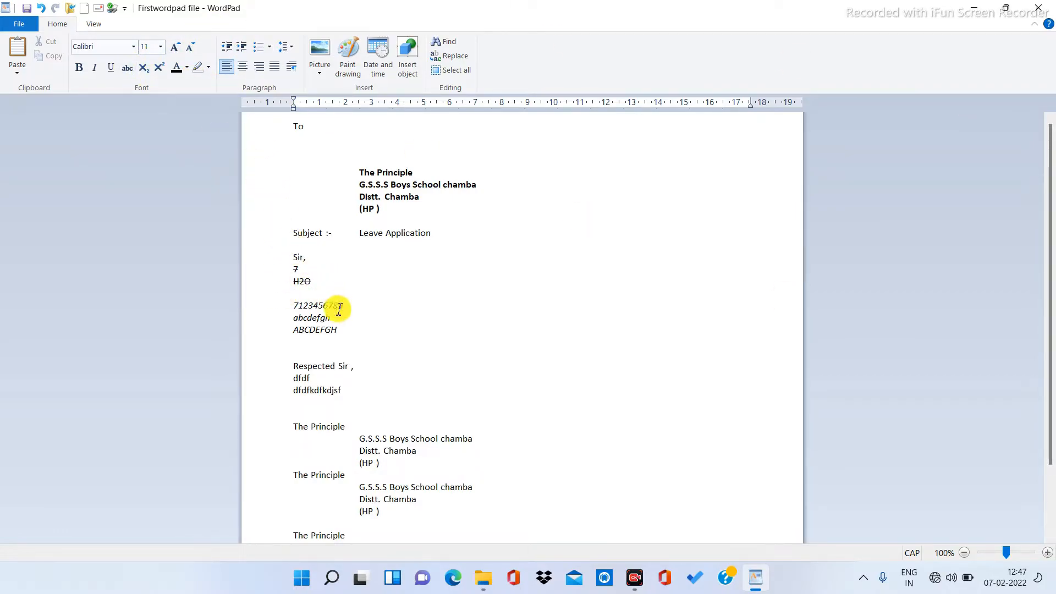
drag(297, 282, 315, 282)
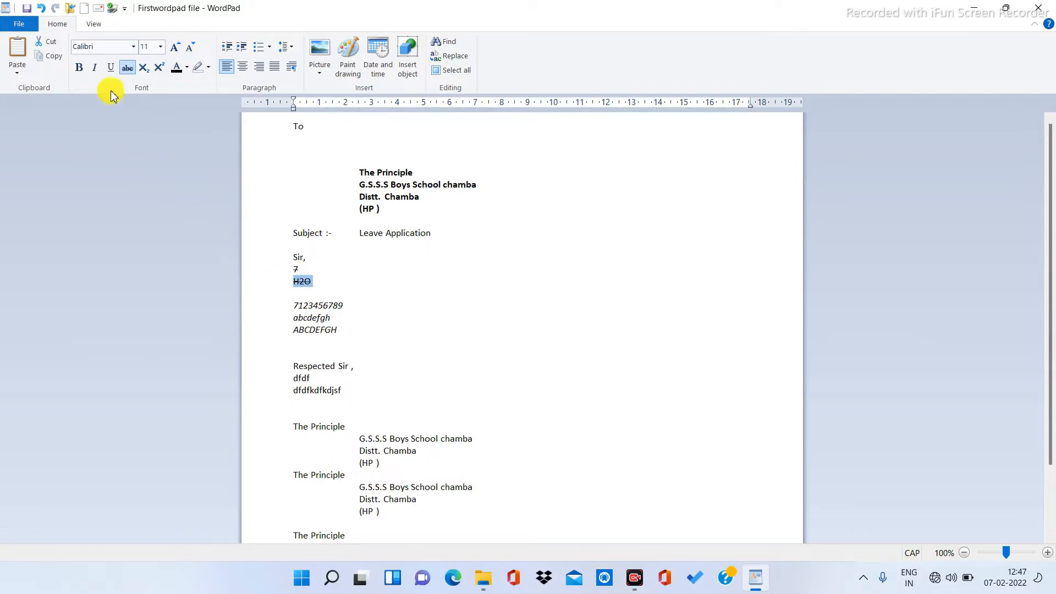
click(355, 302)
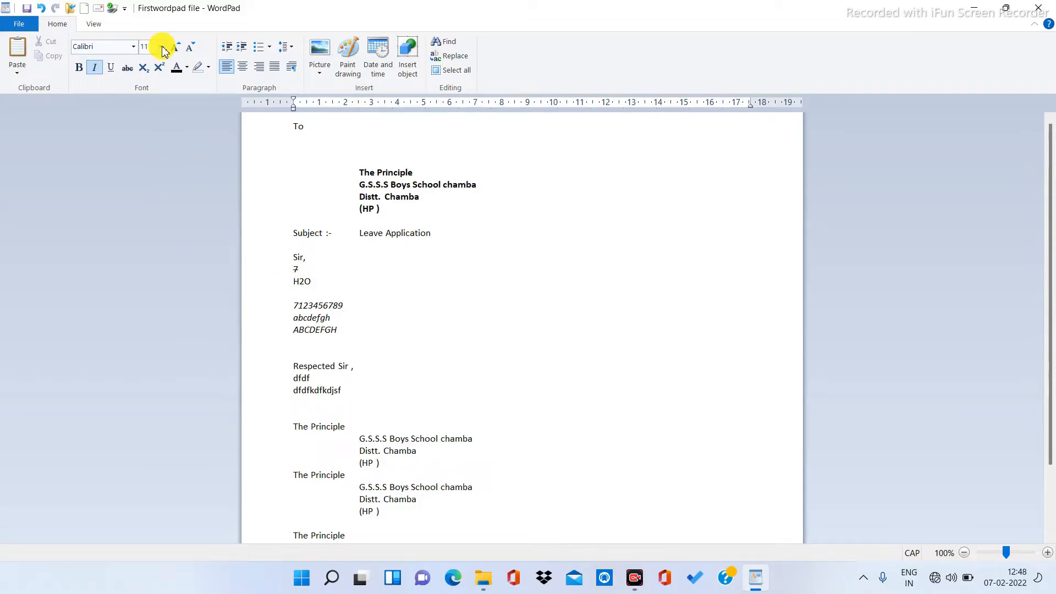
- Set the font size of the "H2O" line to 36
click(283, 279)
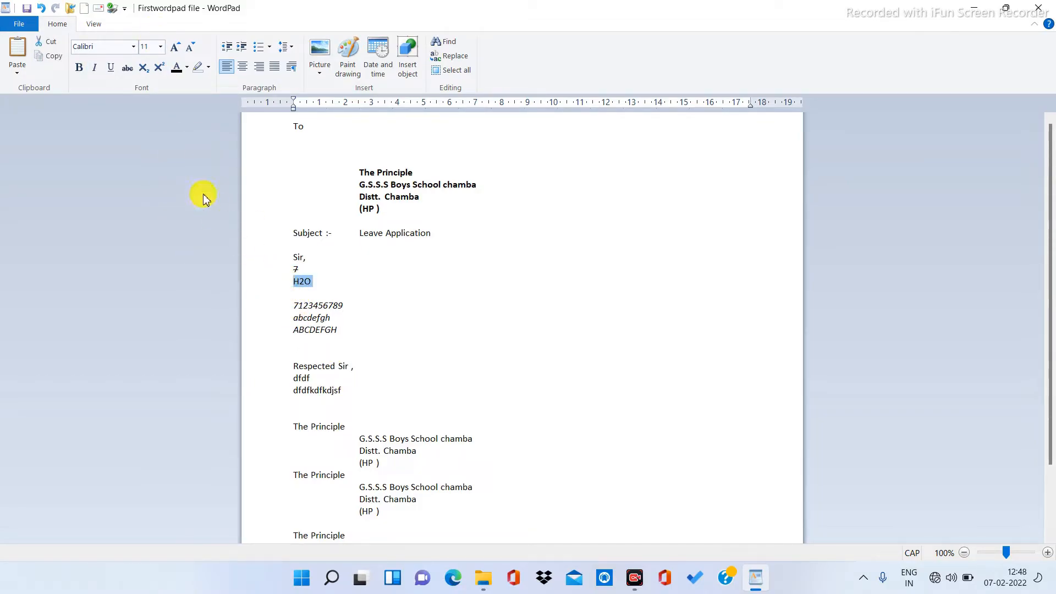
click(161, 47)
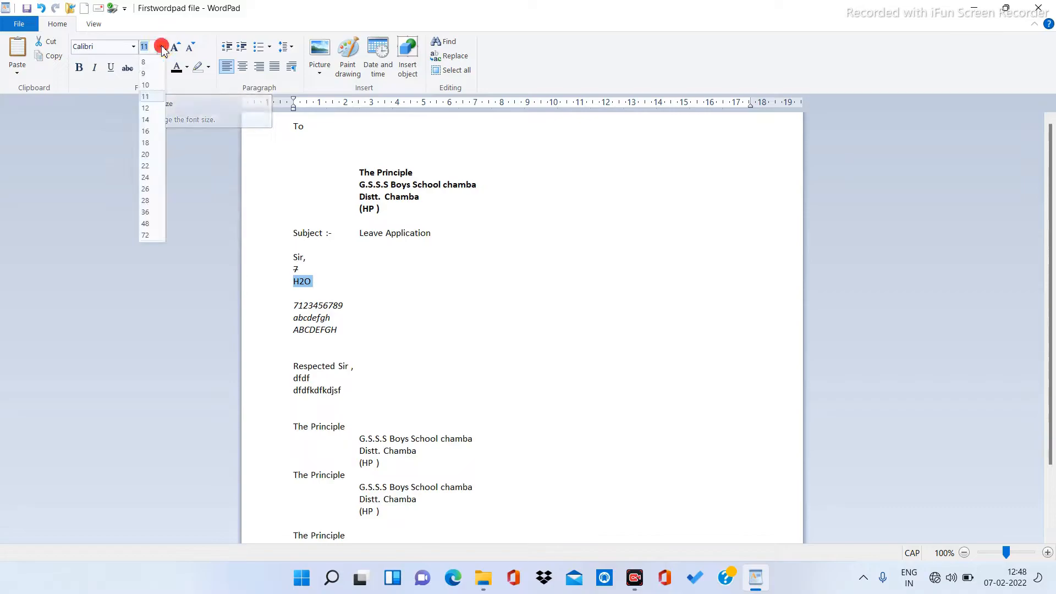
click(146, 213)
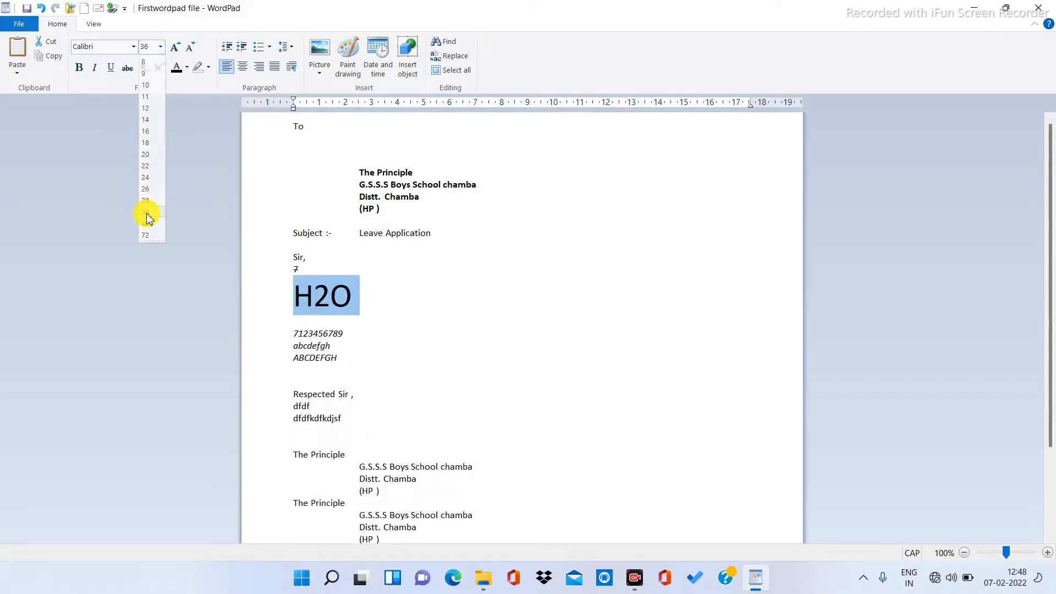
click(461, 334)
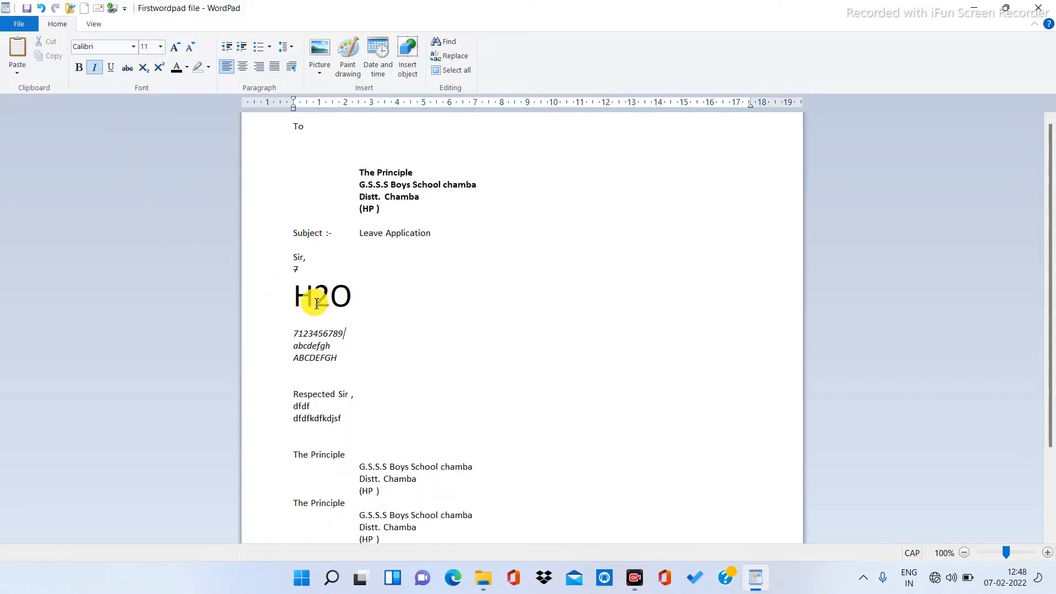
- Format the 2 in "H2O" as subscript
drag(314, 297, 326, 309)
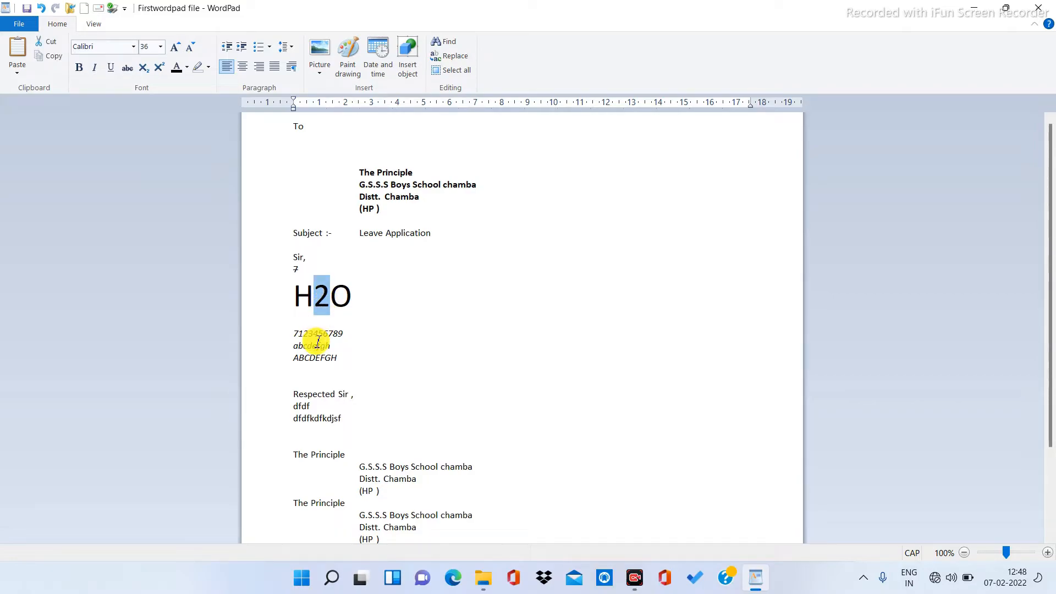
click(142, 71)
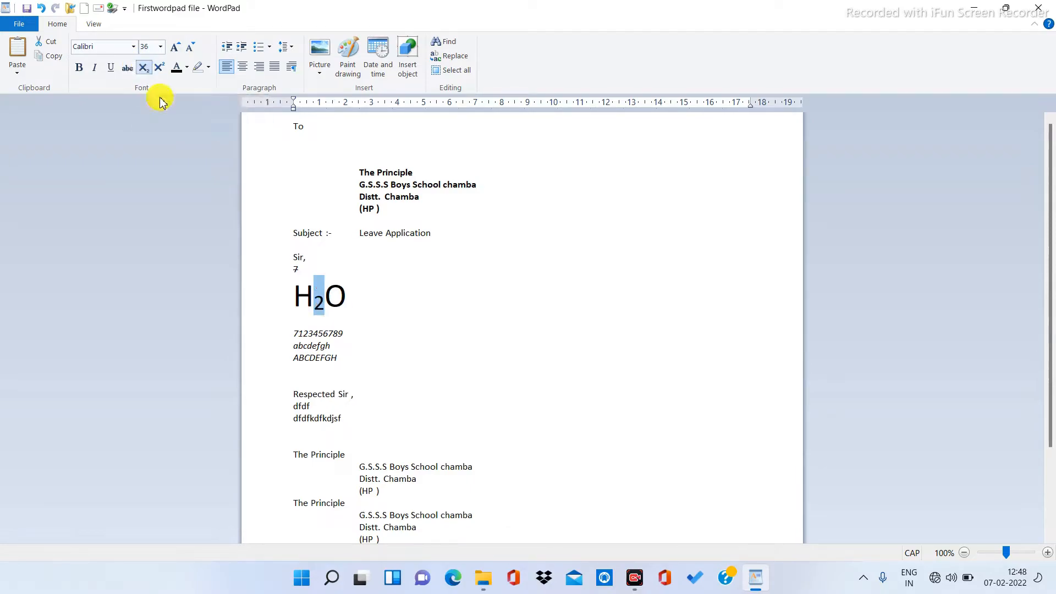
click(408, 324)
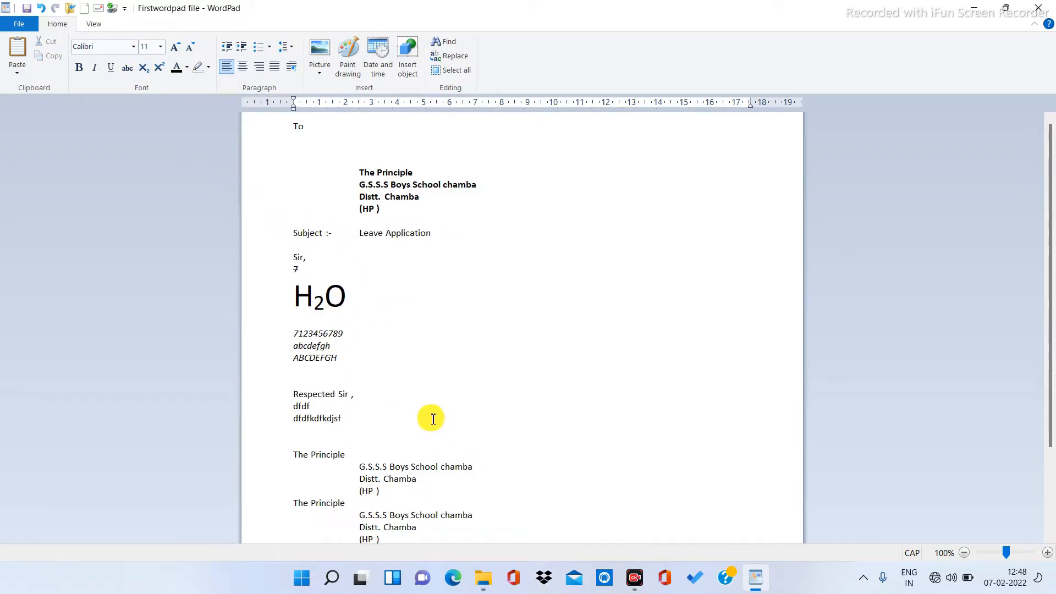
- Add the line "CO2 GFDGFGGFGFGFG" in size 24 below "H2O", with only the 2 in superscript
key(Return)
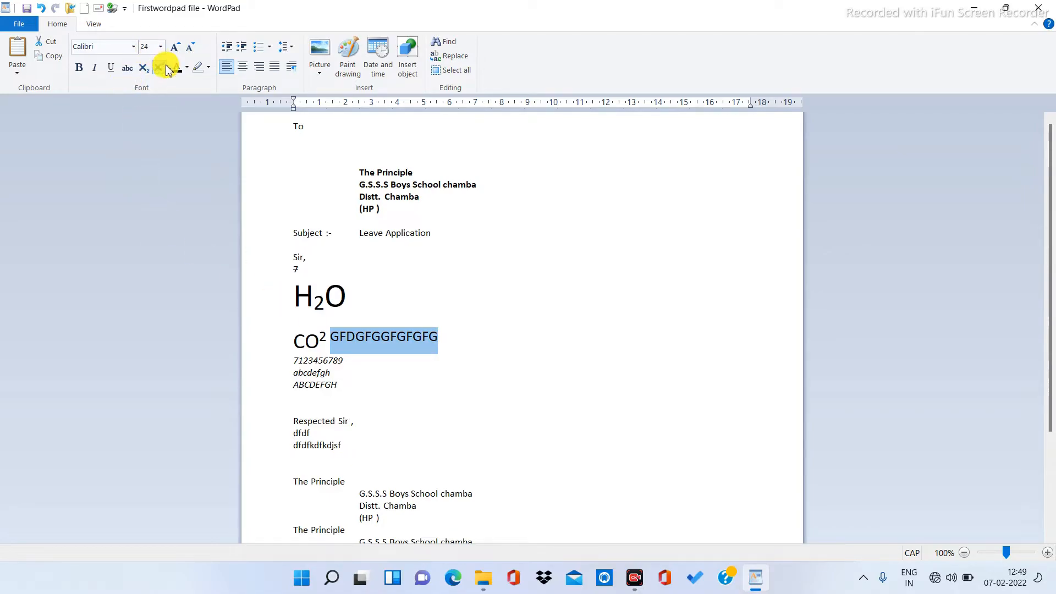
click(160, 67)
click(568, 430)
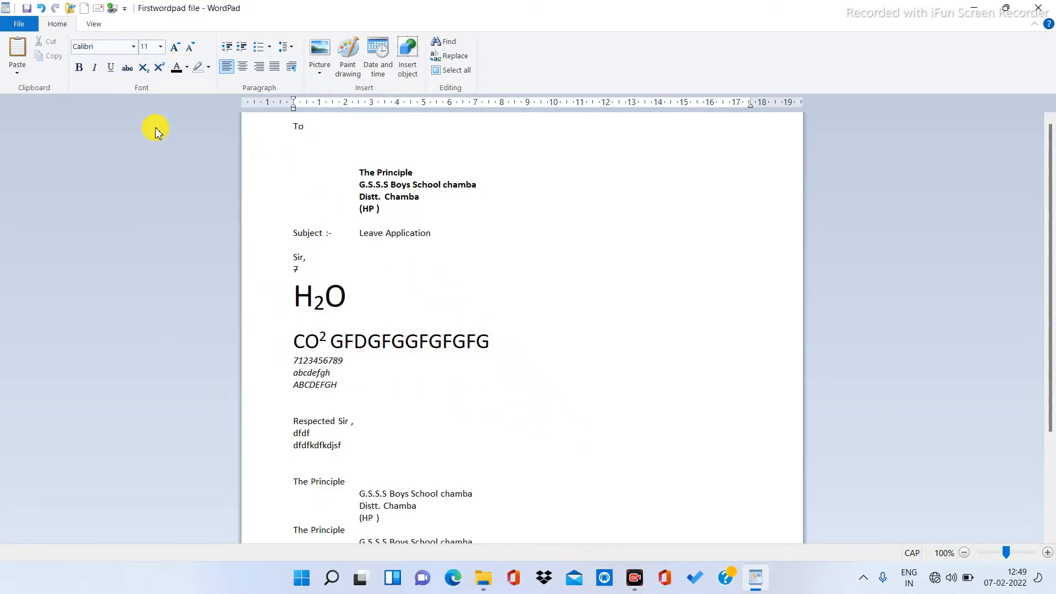
- Append DFGDD to the end of the "CO2" line and color the whole line red
click(498, 341)
text(DFGDD)
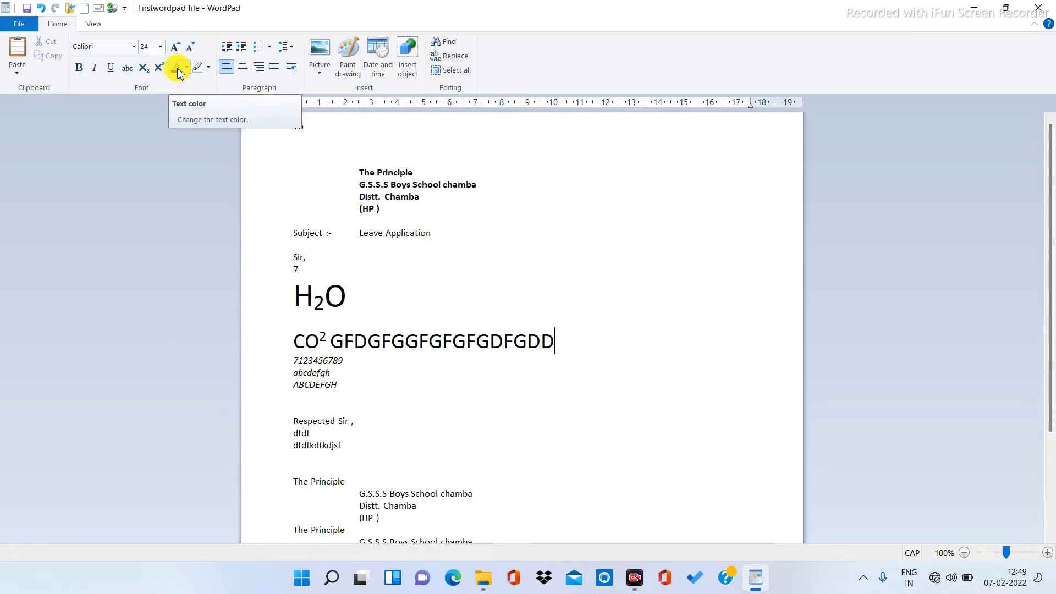
click(285, 342)
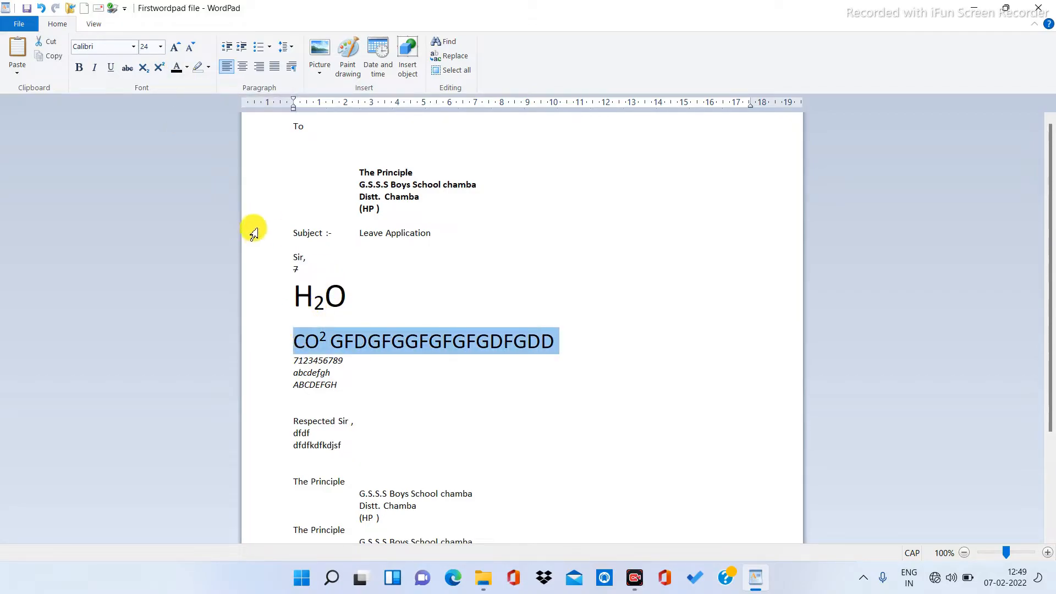
click(189, 70)
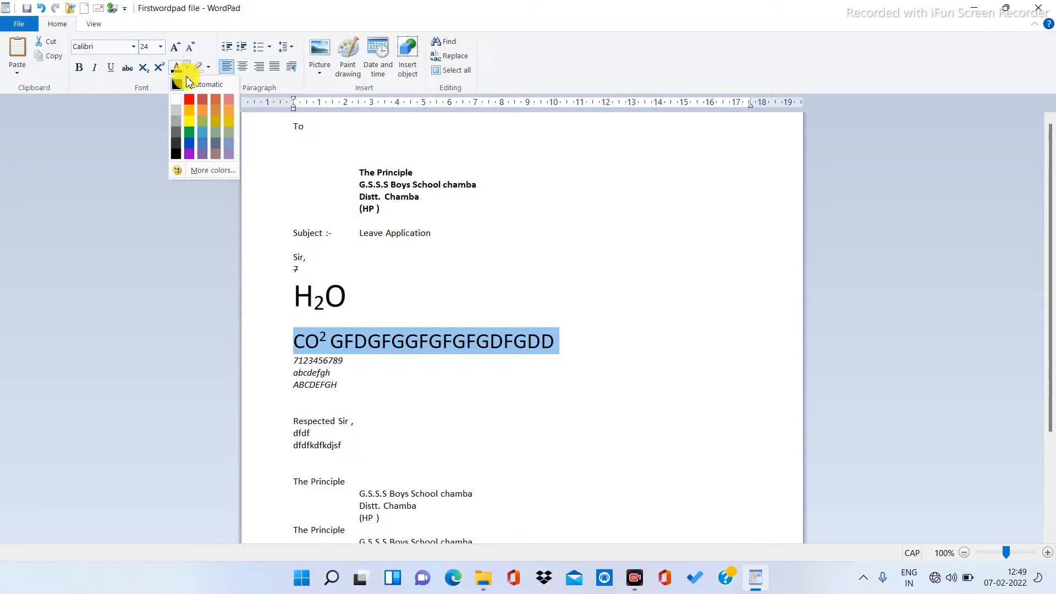
click(189, 99)
click(567, 389)
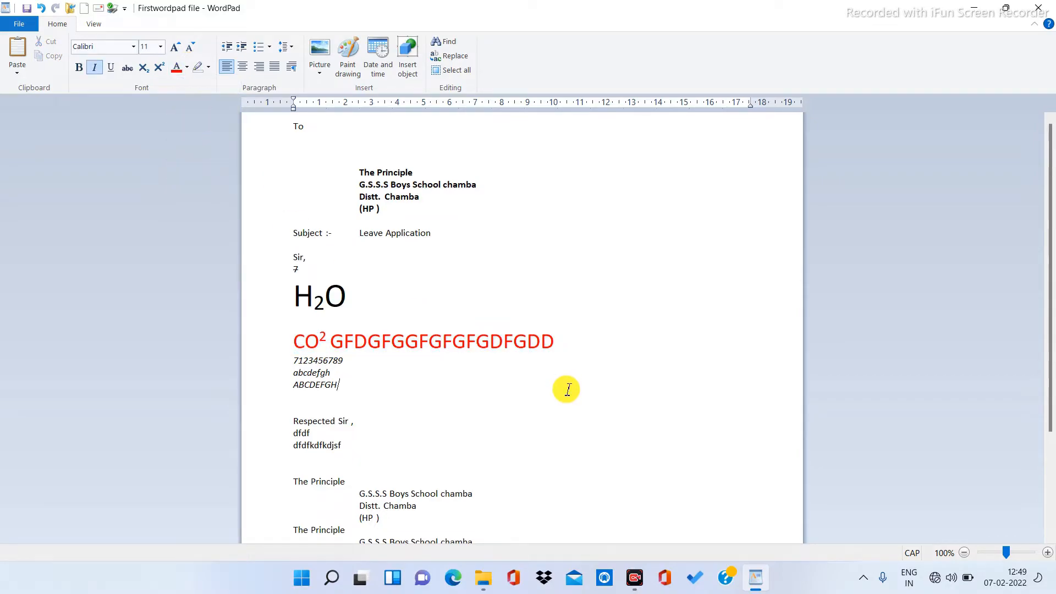
- Color the bold address block from "The Principle" to "(HP )" olive green
drag(351, 167, 401, 212)
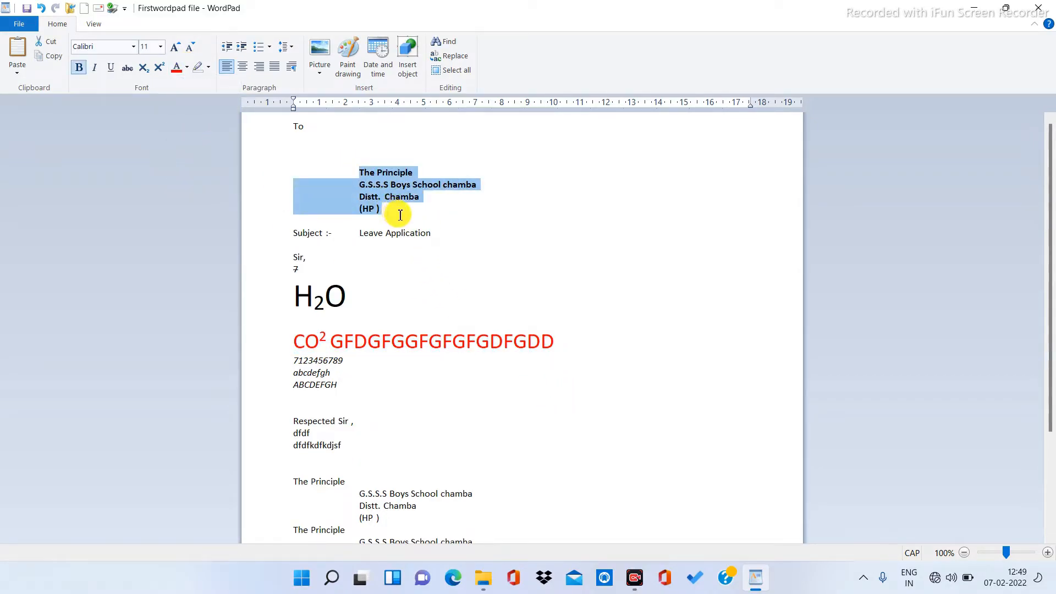
click(189, 70)
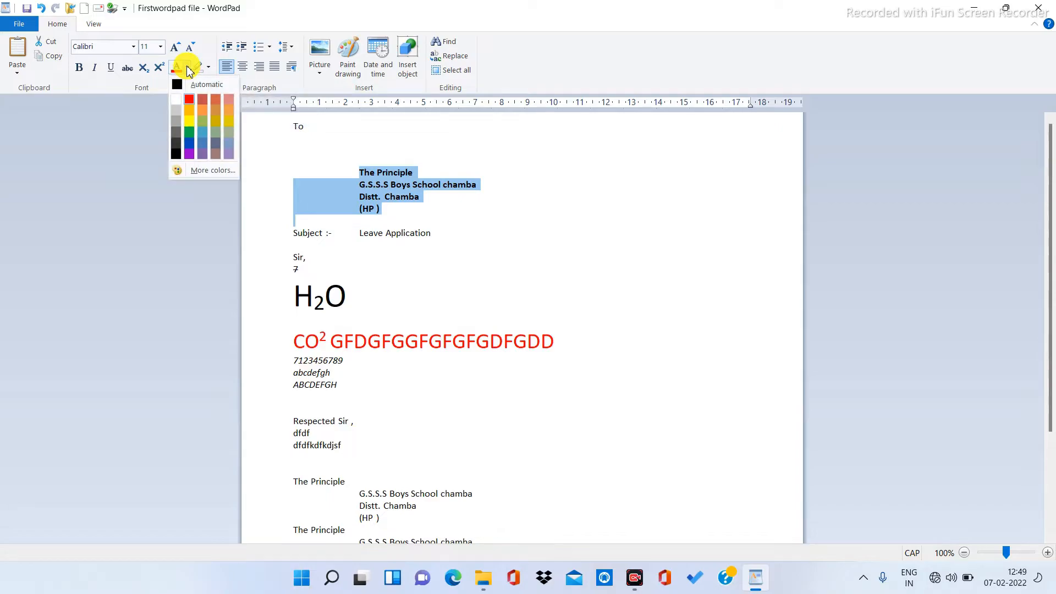
click(204, 123)
click(451, 270)
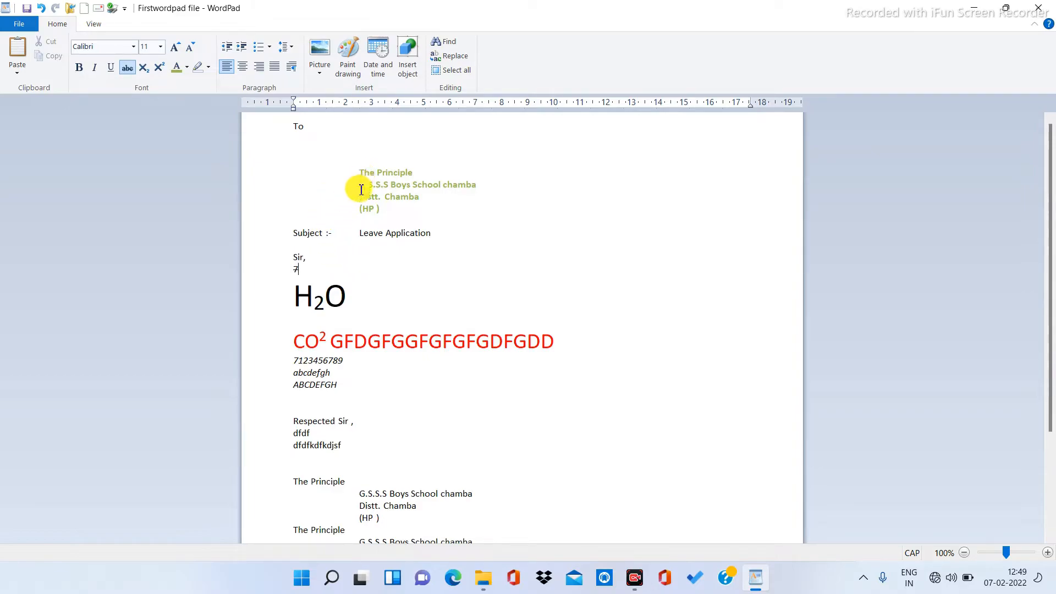
- Color the whole "Subject :- Leave Application" line blue
drag(367, 235, 427, 237)
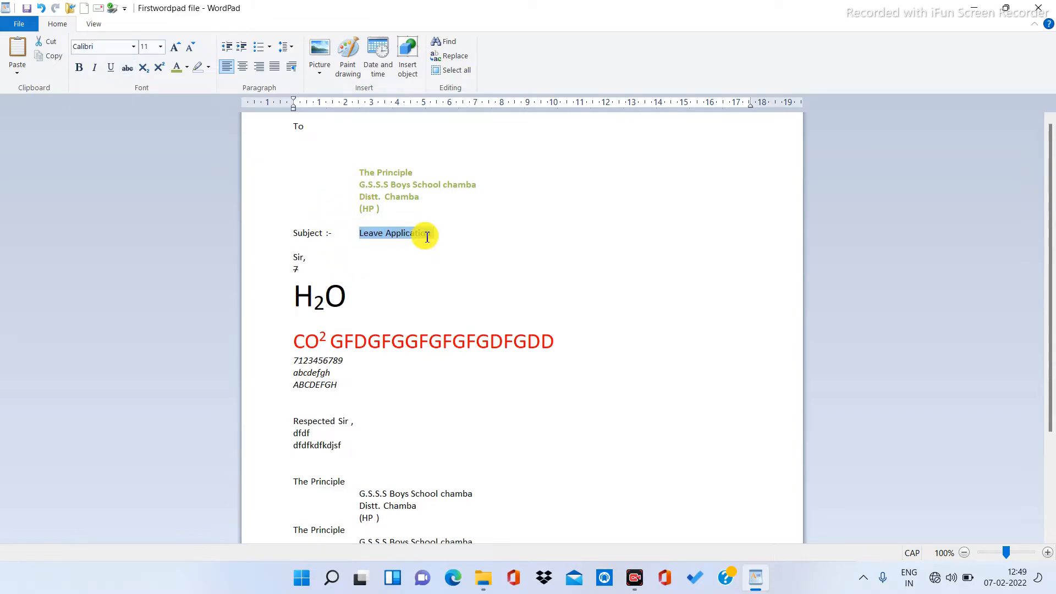
click(340, 238)
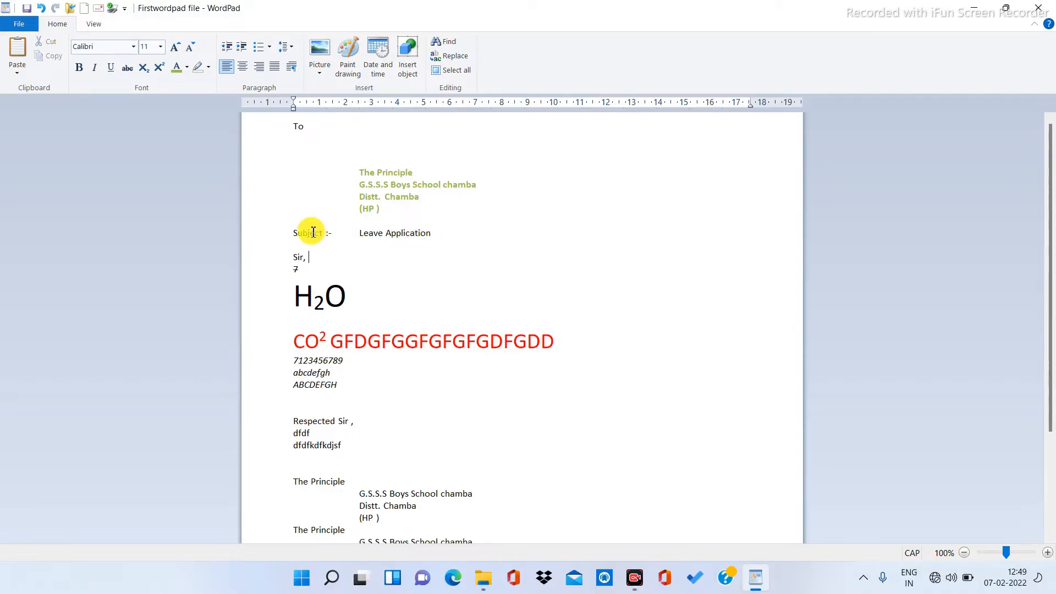
click(290, 240)
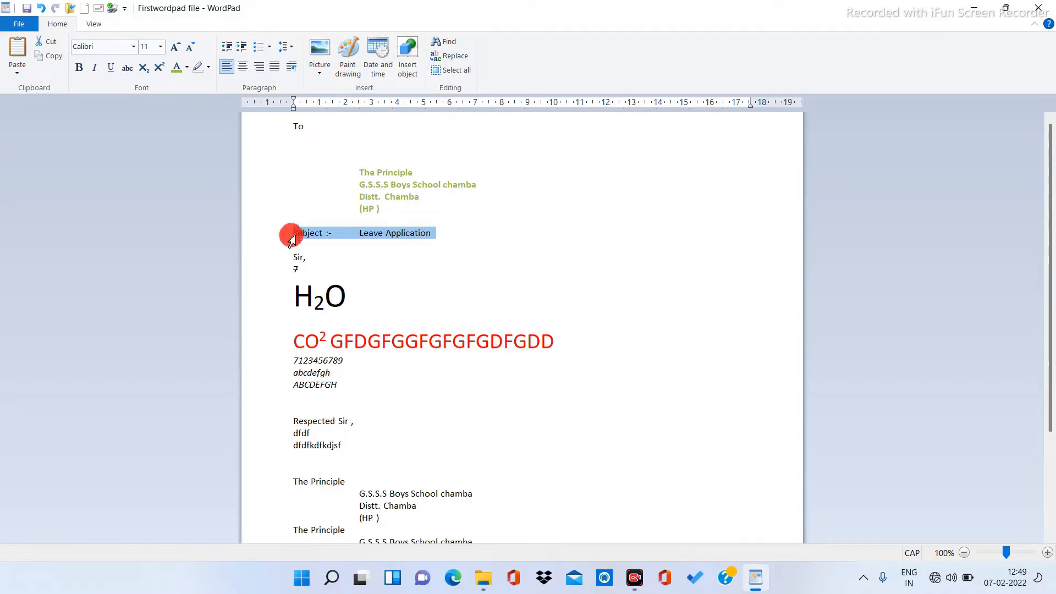
click(186, 69)
click(190, 139)
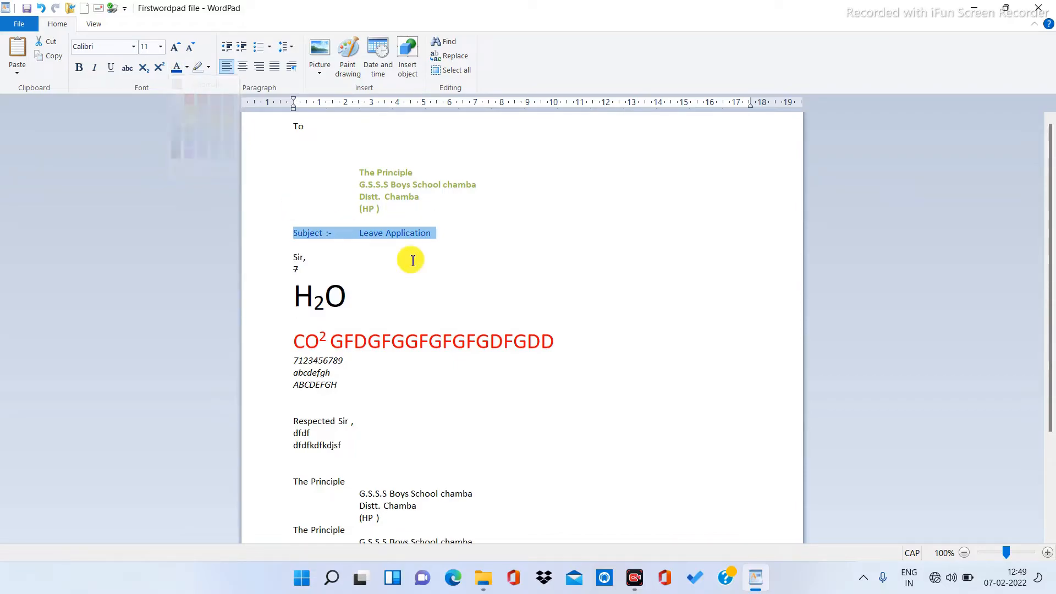
click(483, 300)
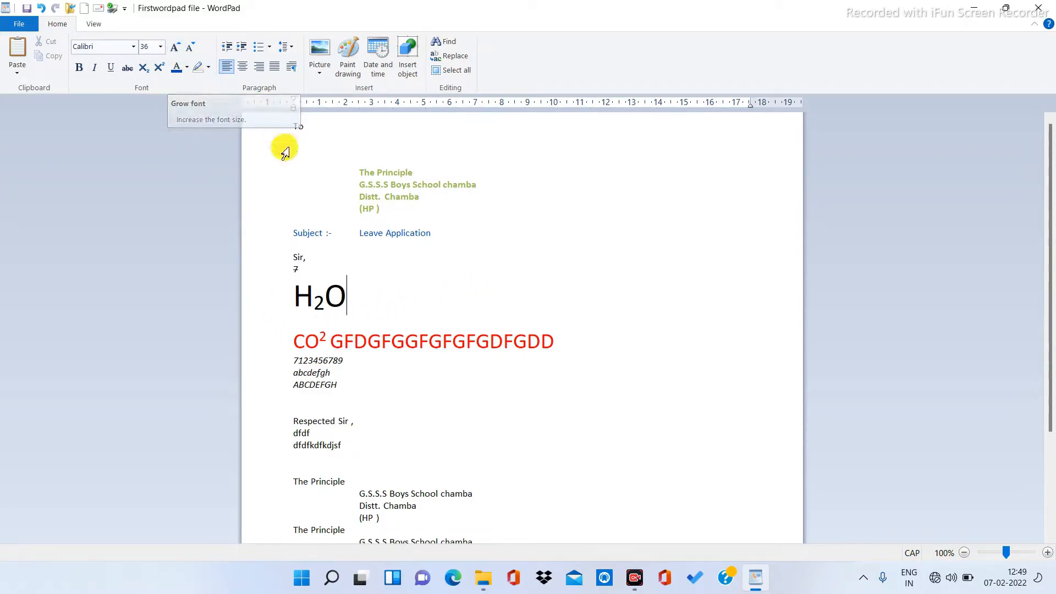
drag(359, 177, 394, 176)
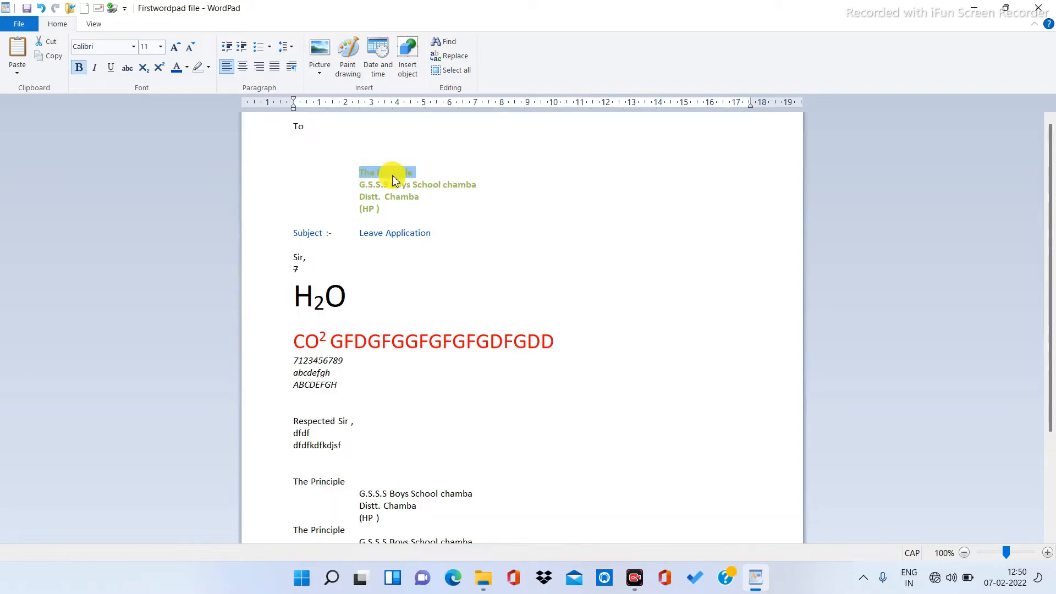
click(460, 266)
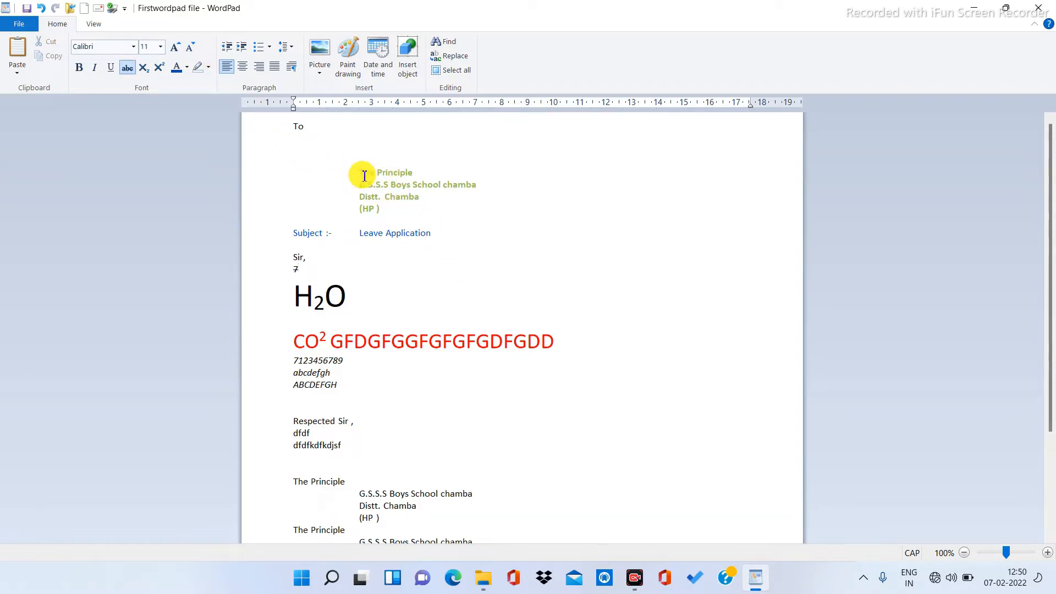
- Enlarge only the first letter T of "The Principle" in the address block well beyond the surrounding text
drag(361, 175, 373, 175)
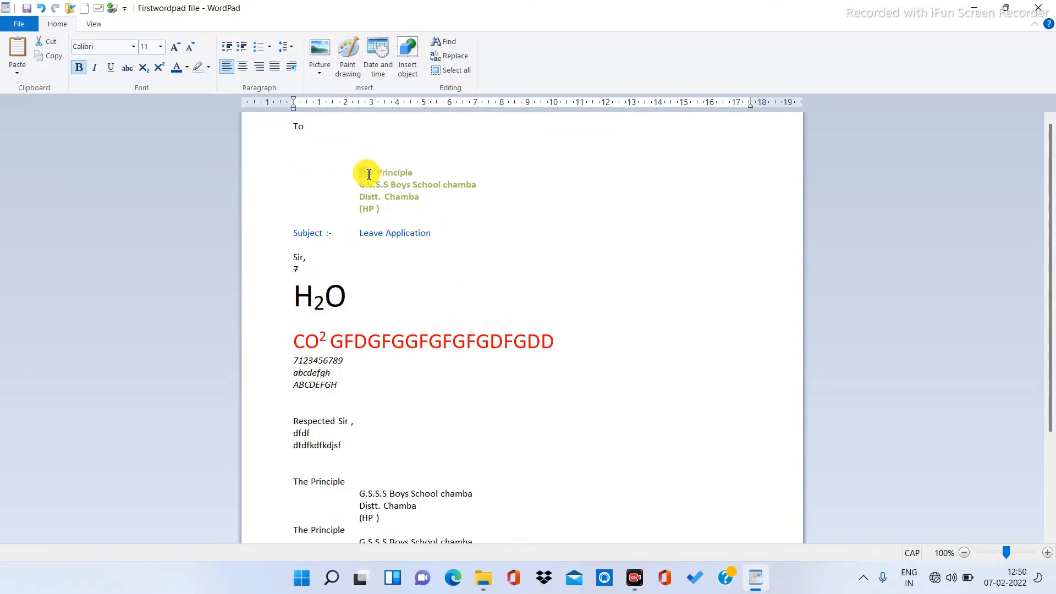
click(182, 50)
click(182, 51)
click(182, 50)
click(182, 51)
click(181, 51)
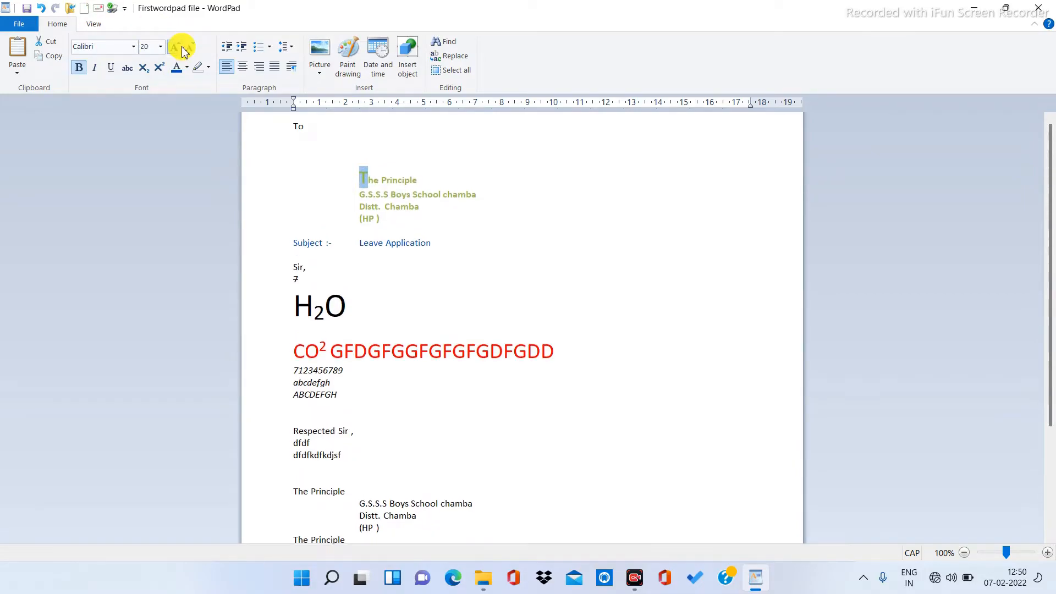
click(182, 48)
click(182, 48)
click(182, 48)
click(182, 48)
click(182, 48)
click(182, 49)
click(539, 281)
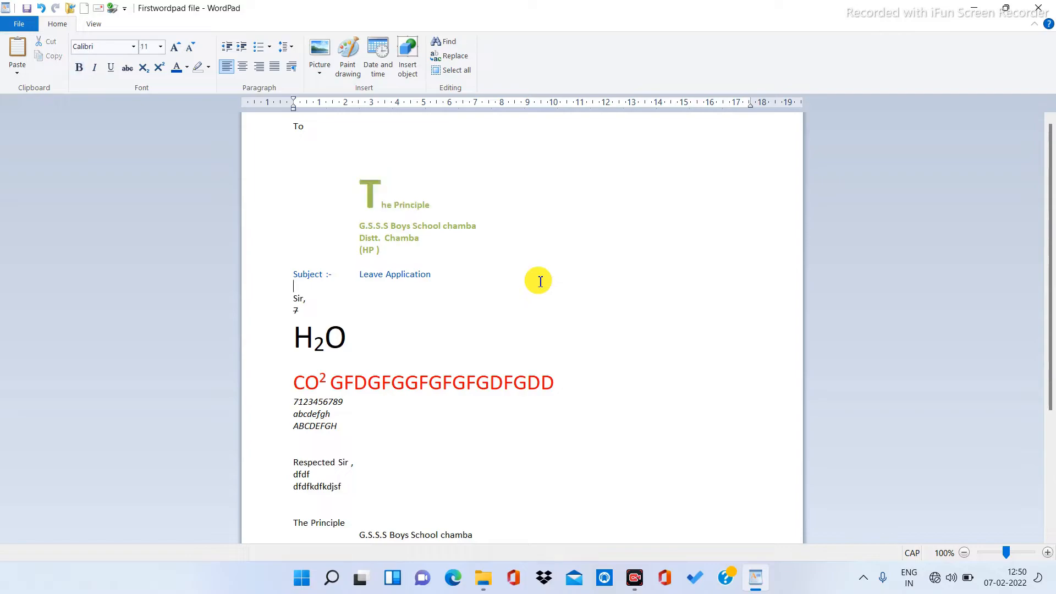
- Shrink the large T of "The Principle" to font size 24
drag(360, 199, 380, 205)
click(193, 47)
click(194, 47)
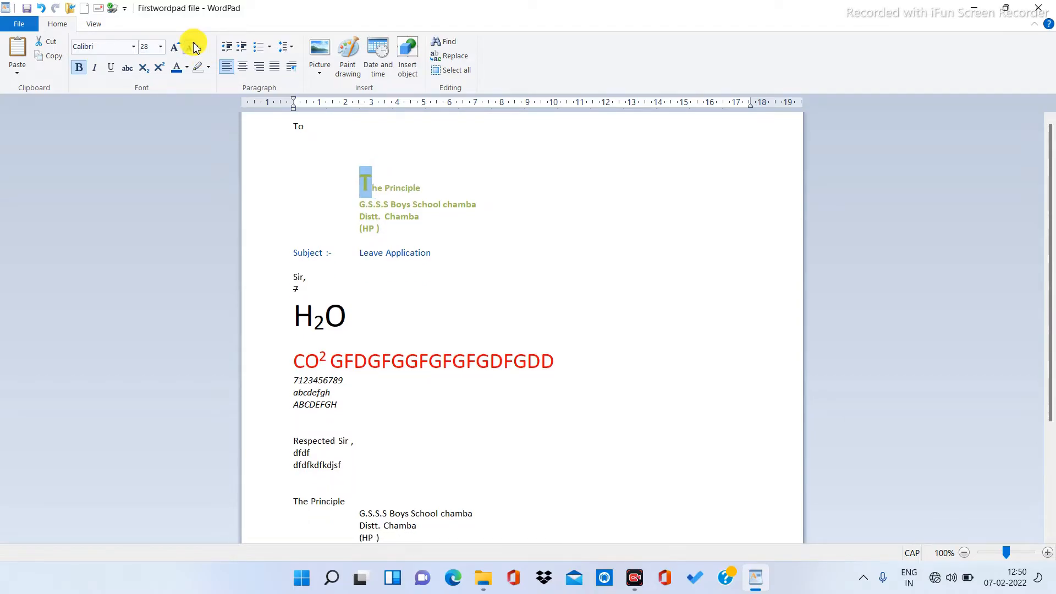
click(193, 47)
click(193, 46)
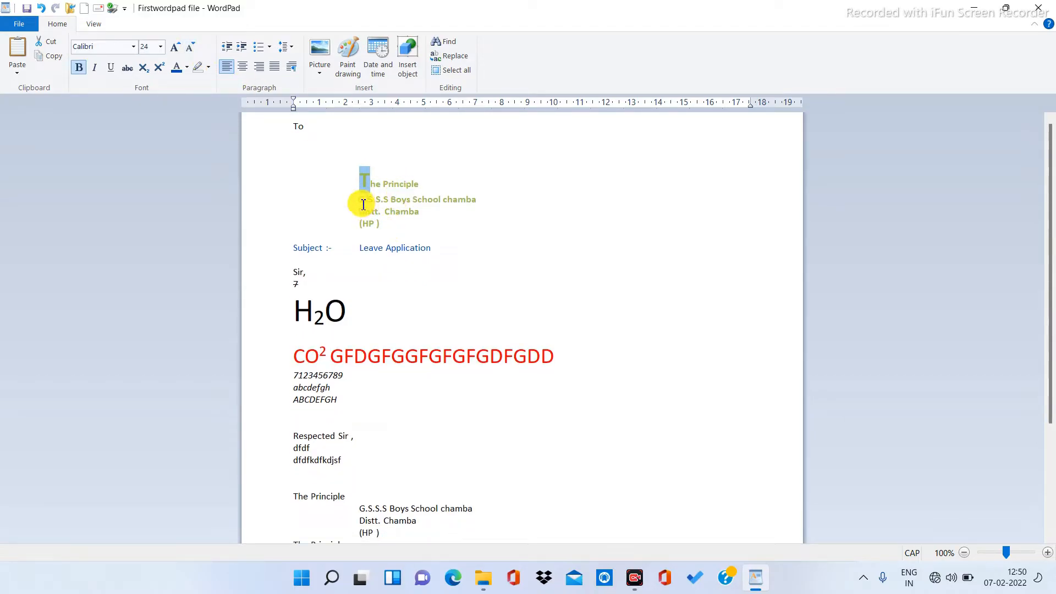
- Set the green lines "G.S.S.S Boys School chamba" and "Distt. Chamba" to font size 24
drag(362, 202, 421, 213)
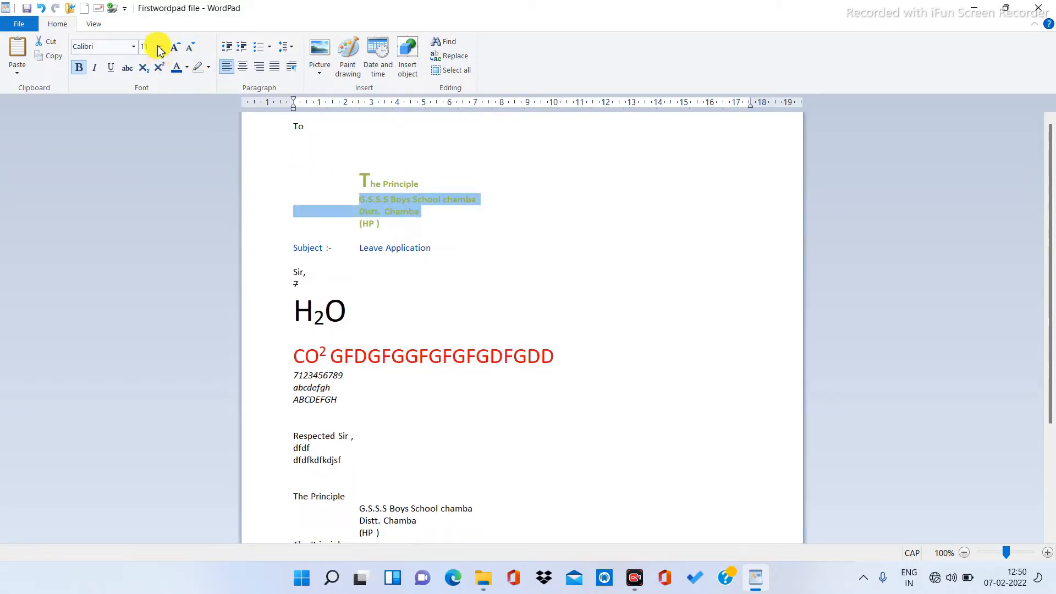
click(160, 46)
click(153, 194)
click(448, 289)
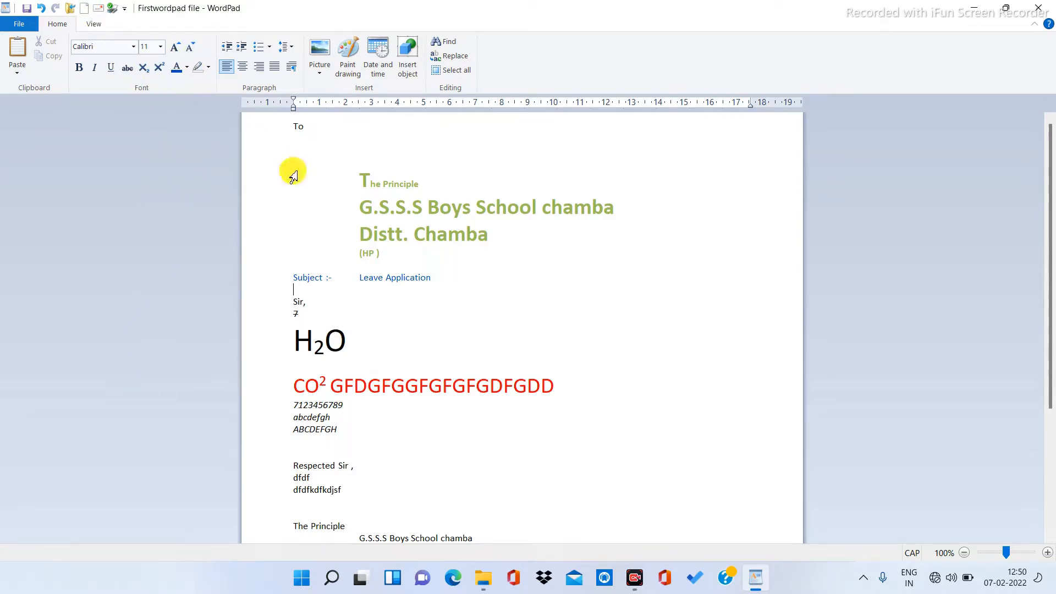
- Change the font of the green address block from "The Principle" to "(HP )" to Bahnschrift SemiCondensed
drag(344, 193, 436, 262)
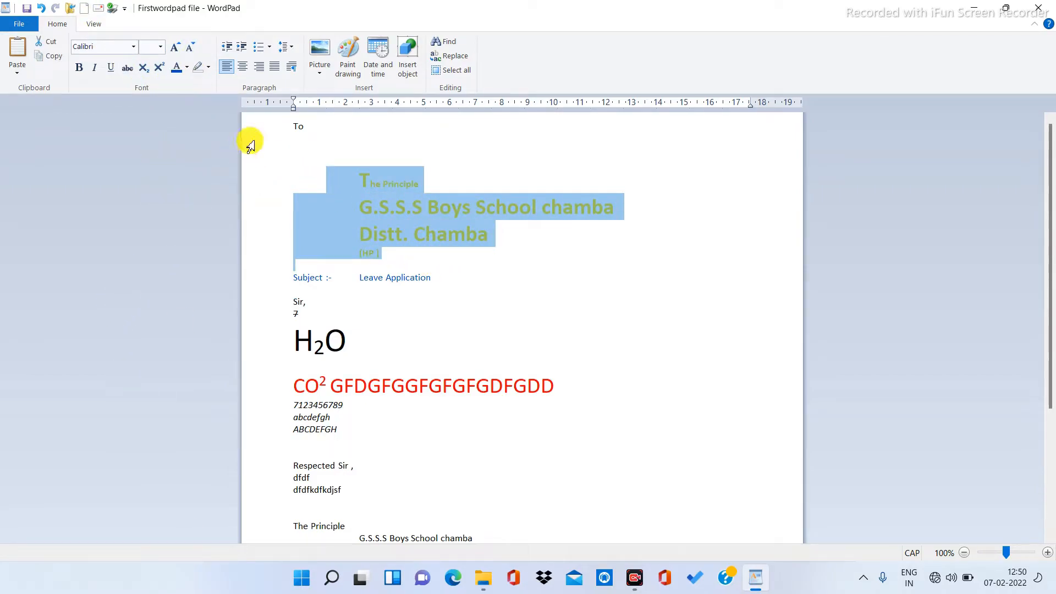
click(133, 46)
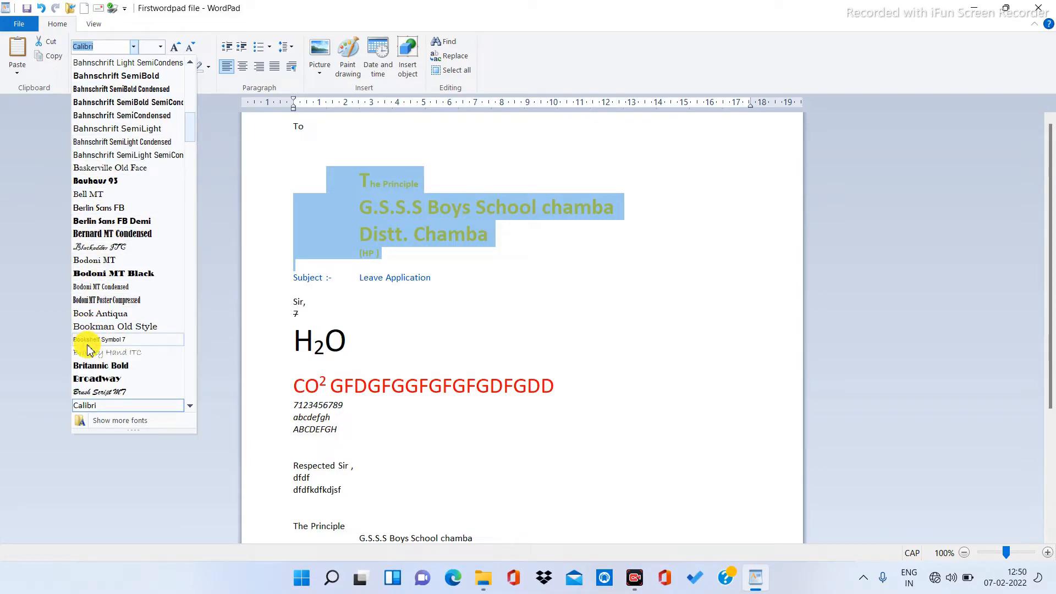
click(118, 115)
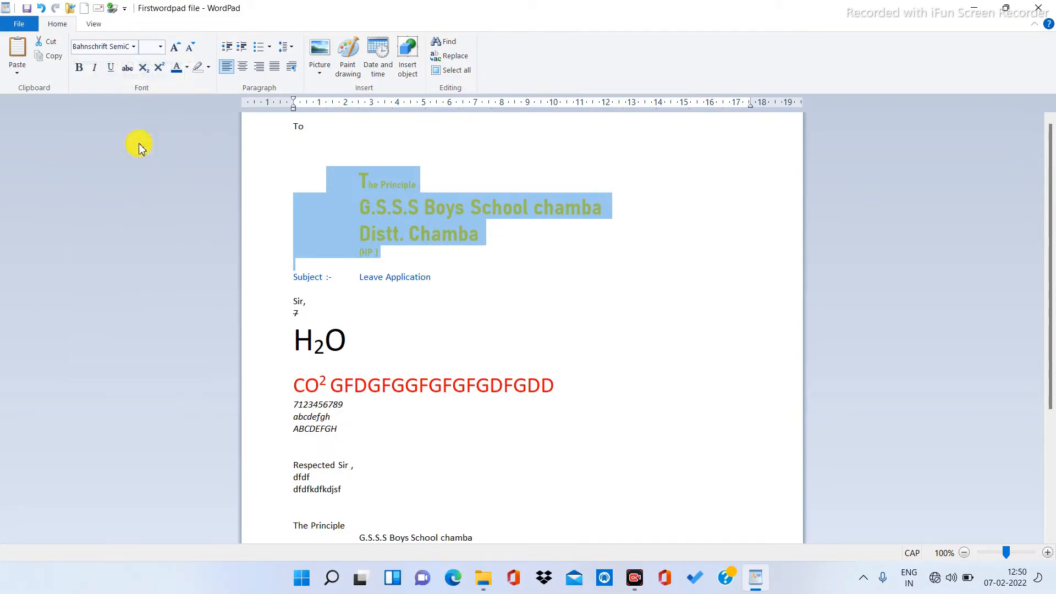
click(465, 287)
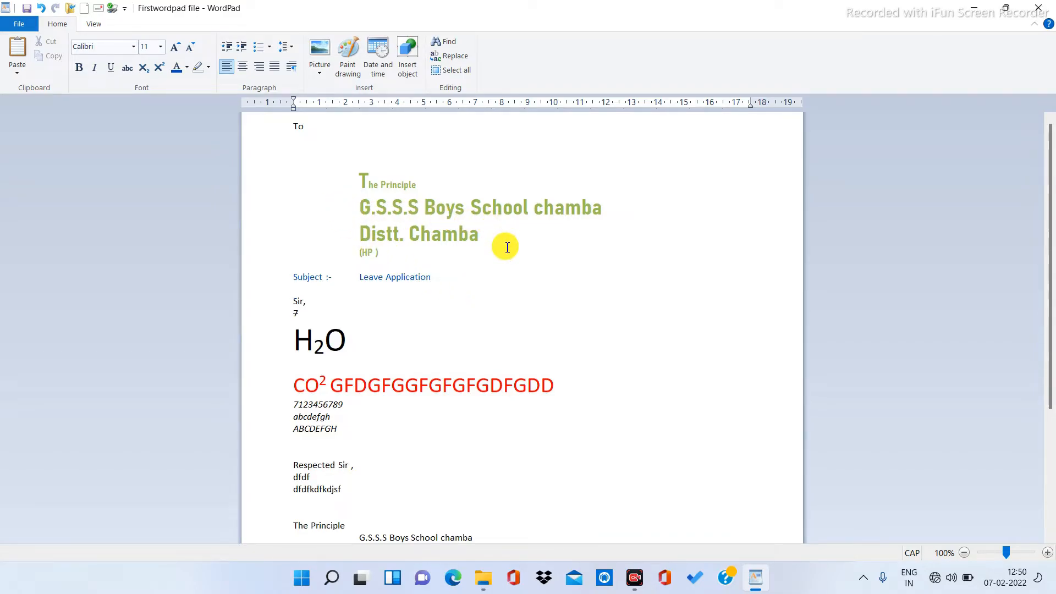
drag(271, 130, 363, 577)
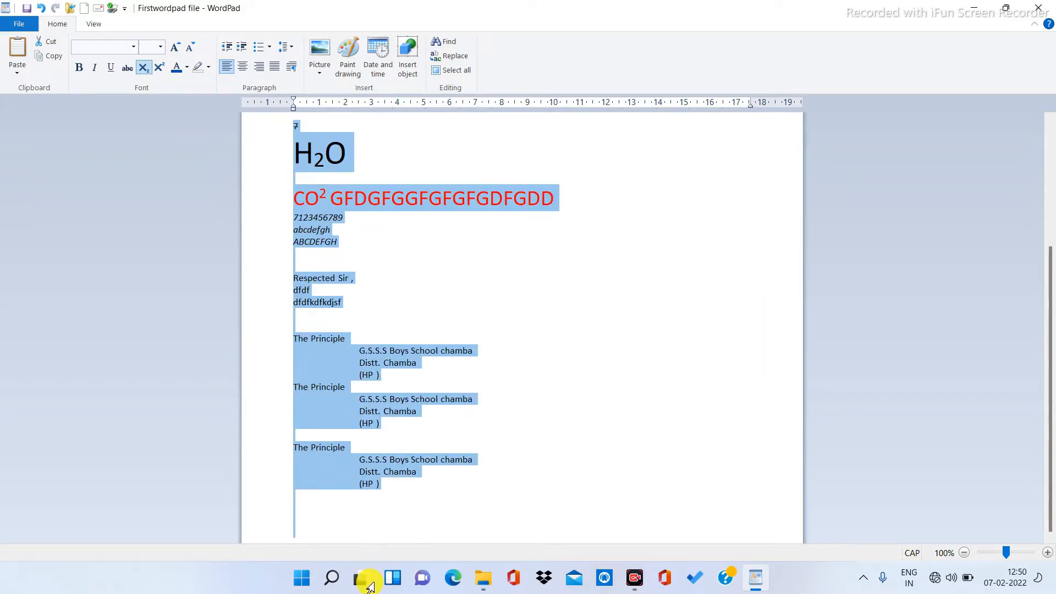
click(134, 46)
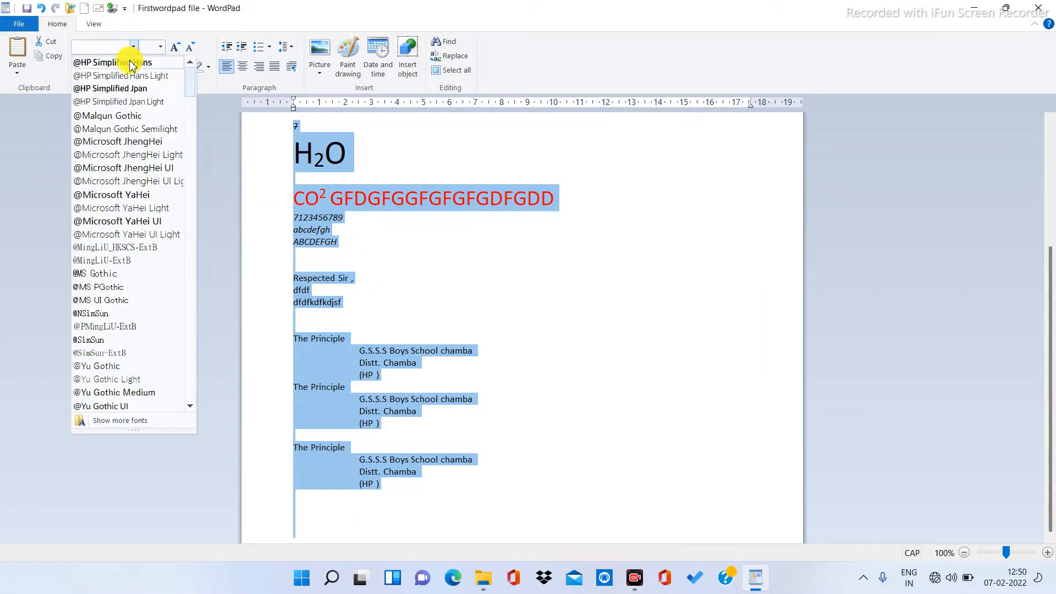
click(134, 62)
click(493, 302)
scroll(491, 292, up, 5)
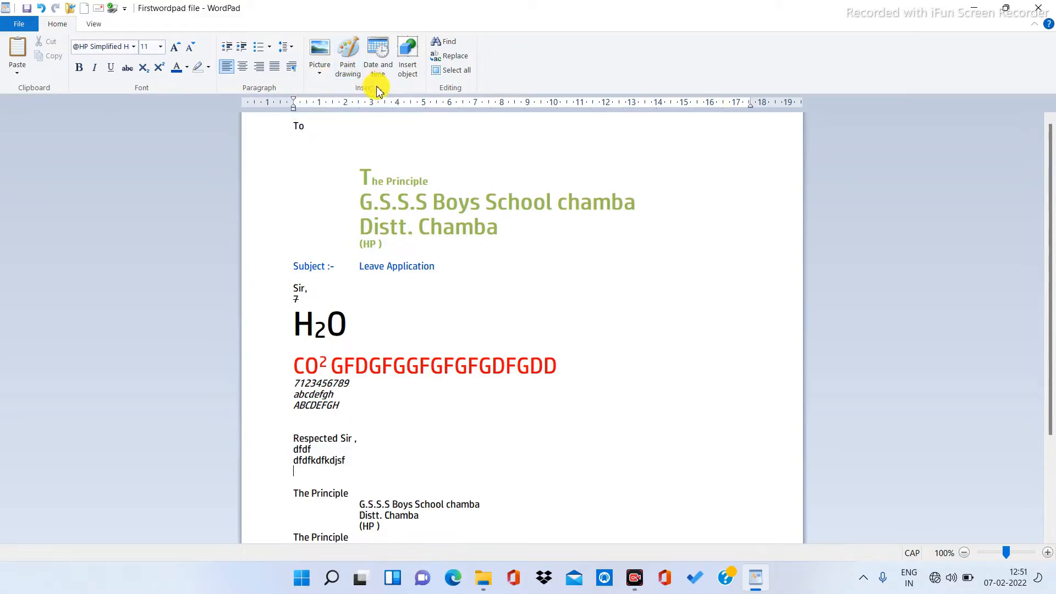
click(379, 415)
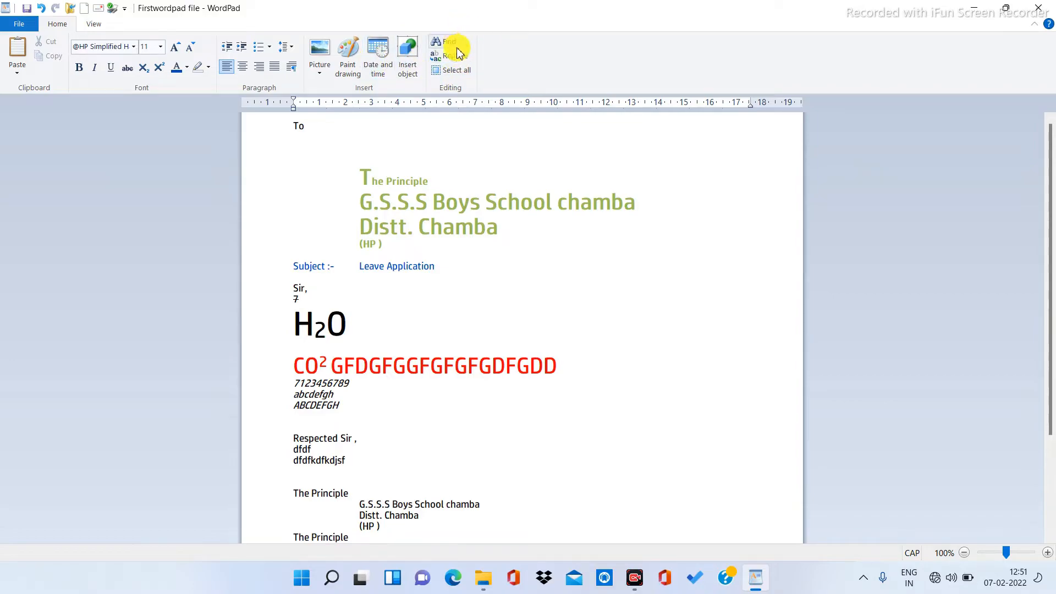
click(400, 330)
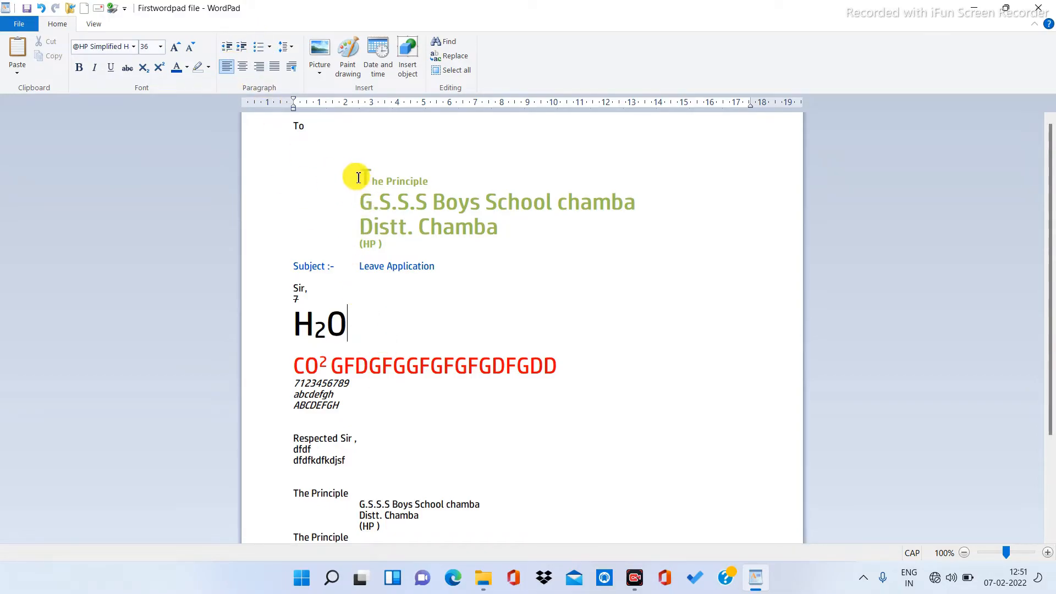
- Center the green address block from "The Principle" to "(HP )"
drag(359, 176, 446, 247)
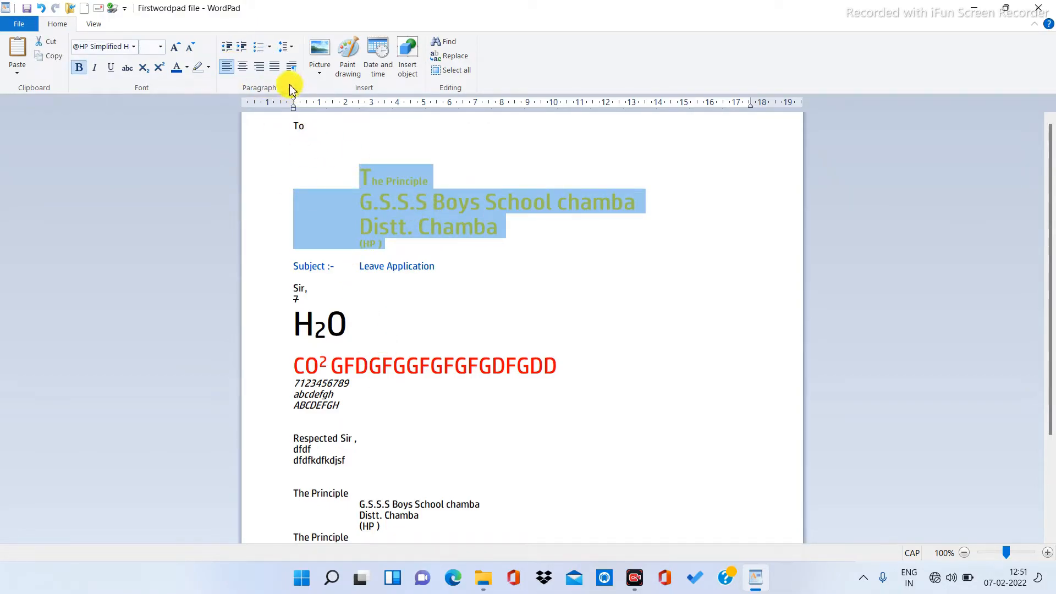
click(242, 67)
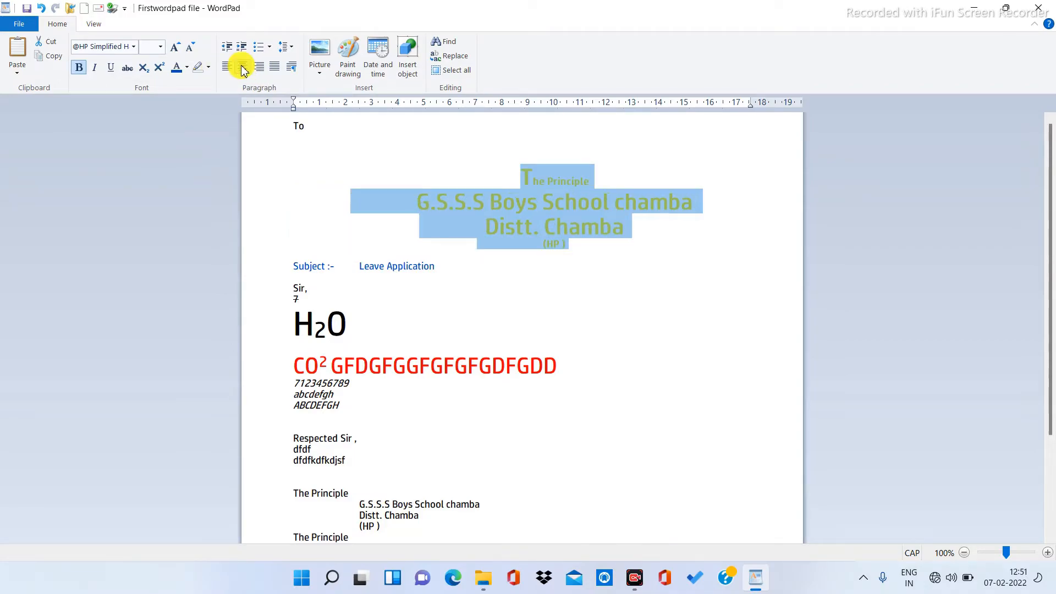
click(624, 227)
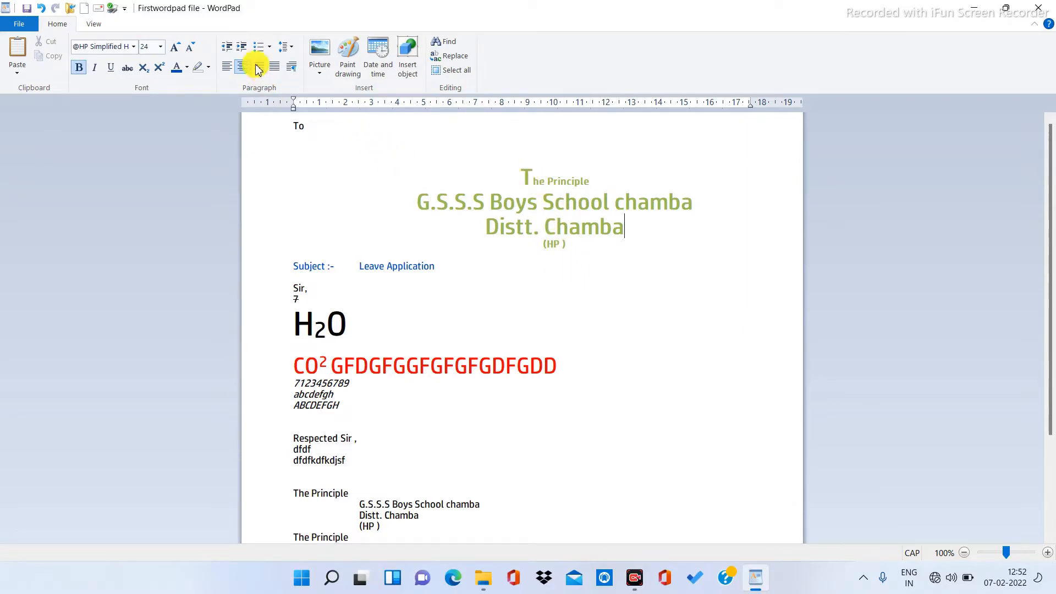
- Right-align the green address block from "The Principle" to "(HP )"
drag(520, 176, 609, 242)
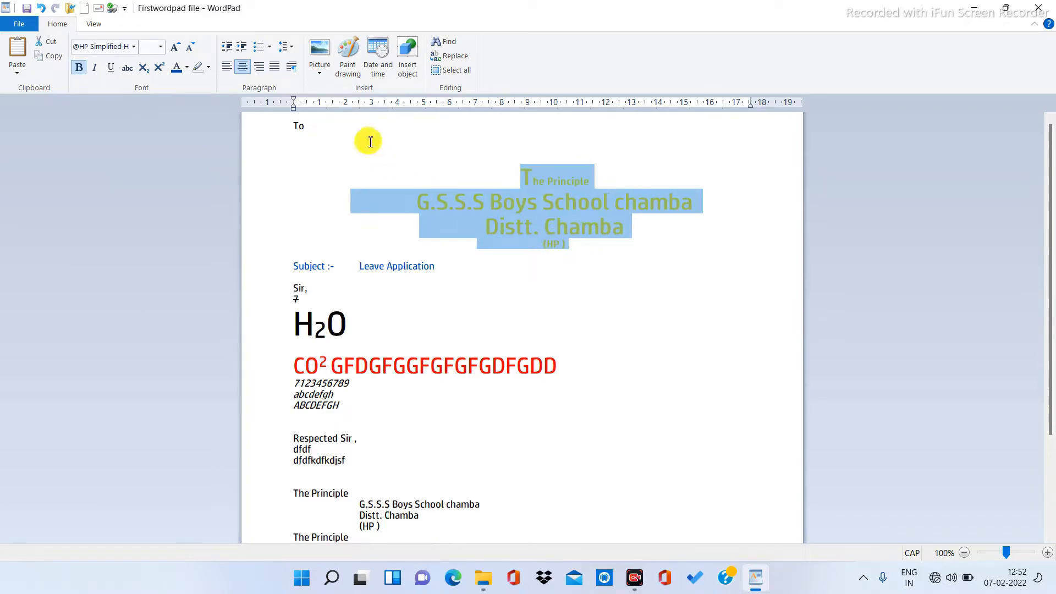
click(263, 67)
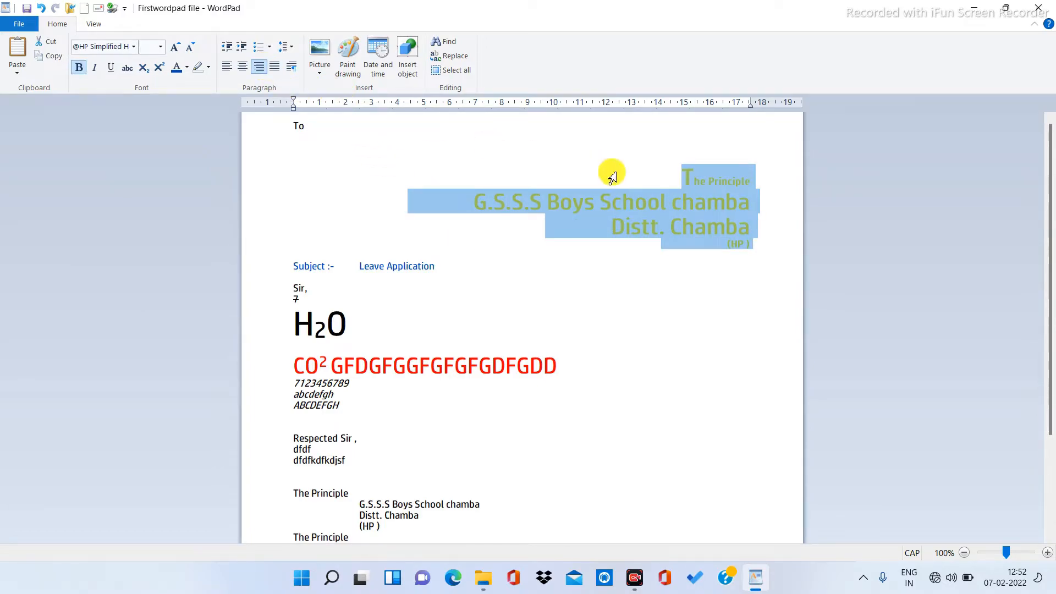
click(679, 275)
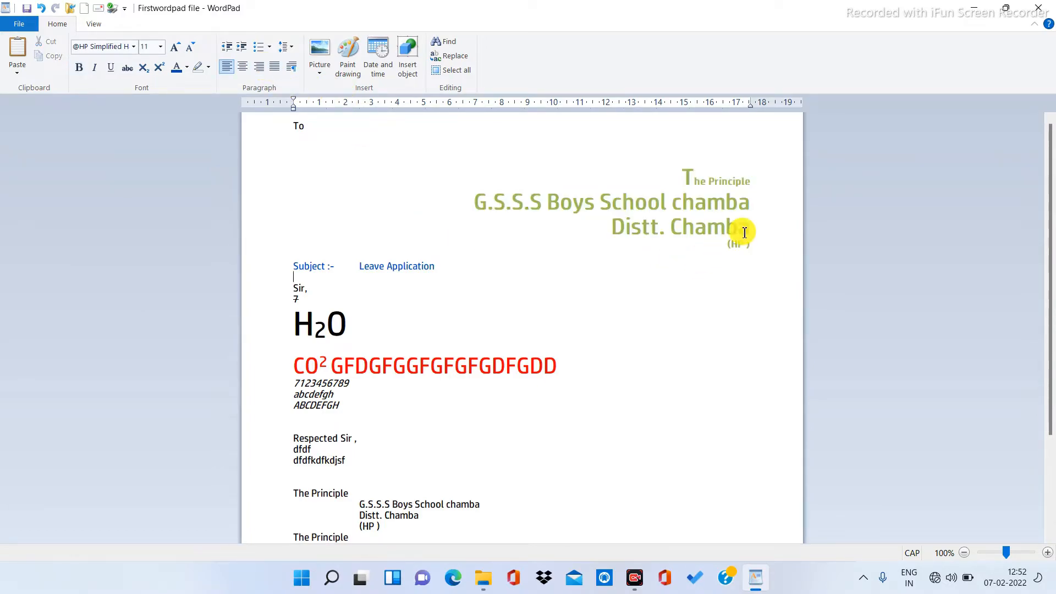
- Align the green address block from "The Principle" to "(HP )" to the left again
click(682, 179)
drag(682, 179, 757, 250)
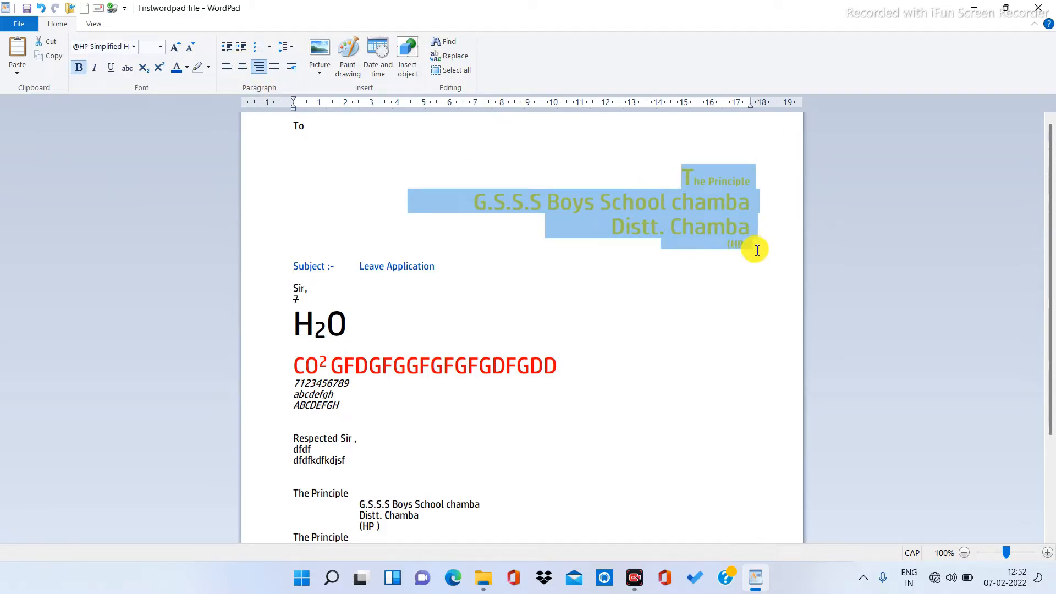
click(226, 67)
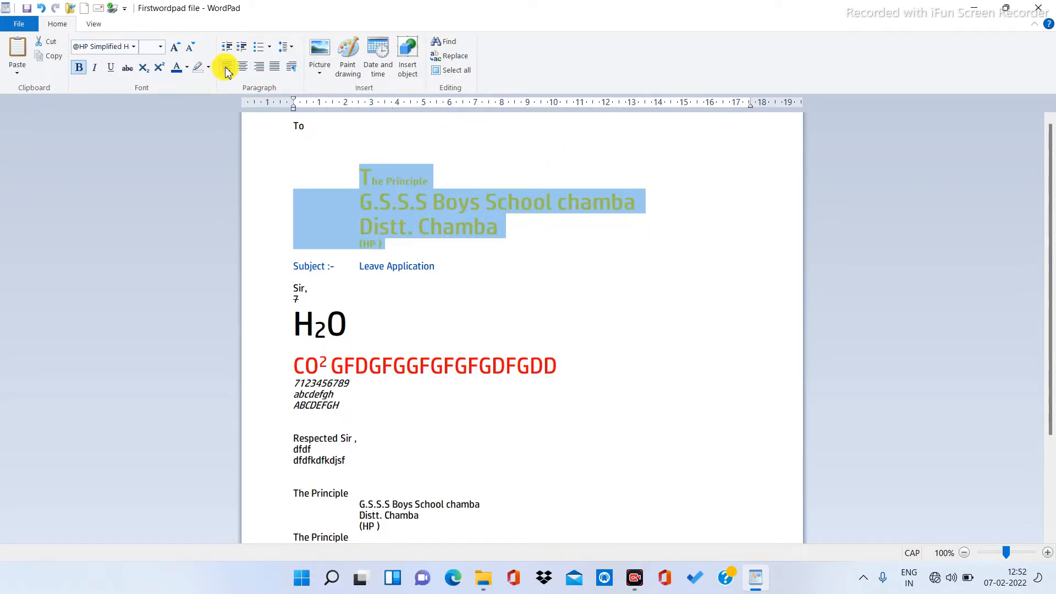
click(541, 278)
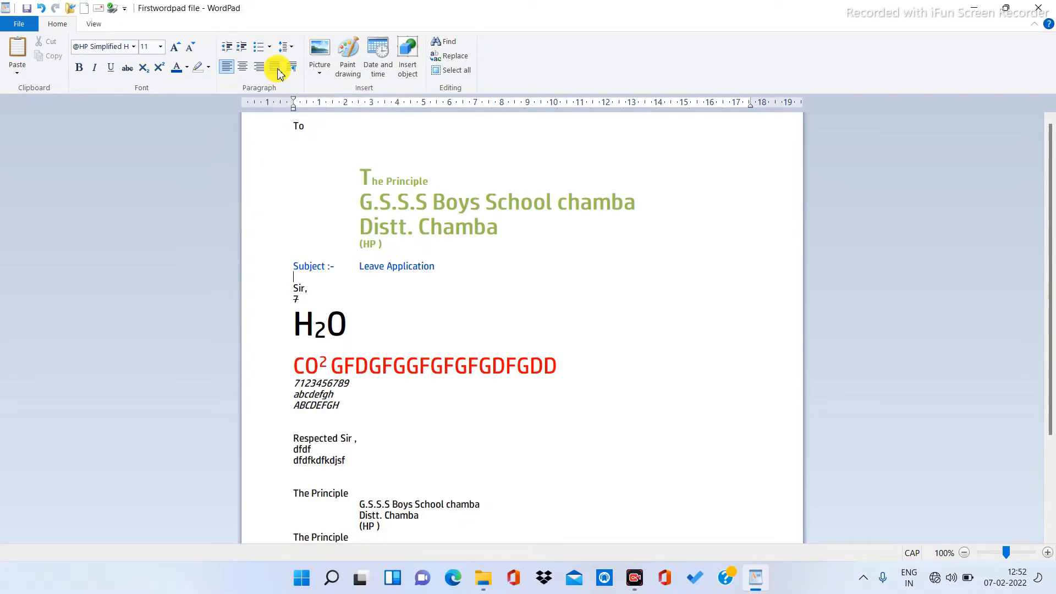
scroll(348, 349, down, 4)
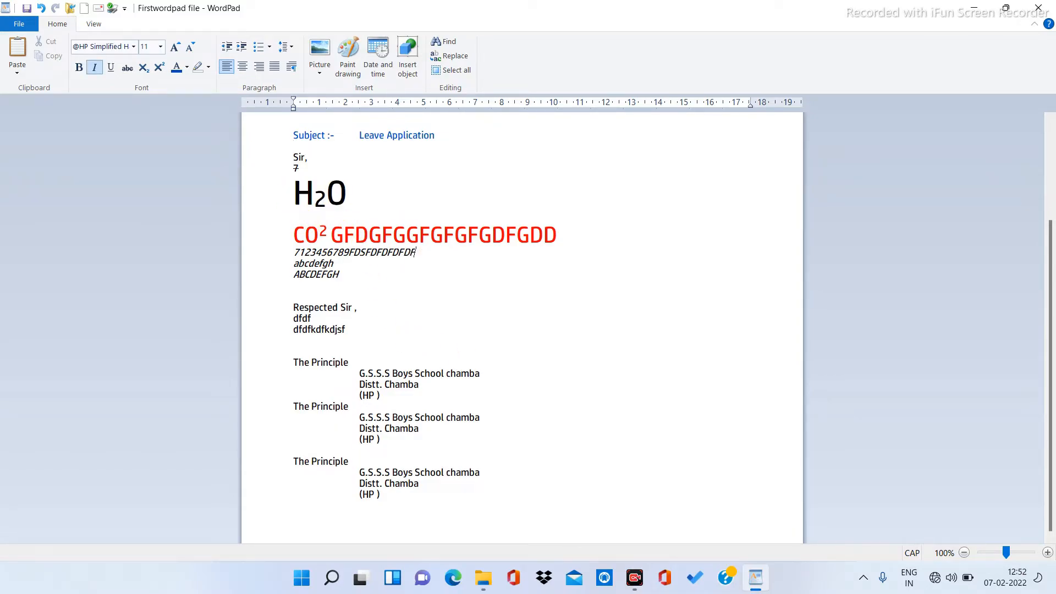
text(DSFDSFDSFDSFDSFD)
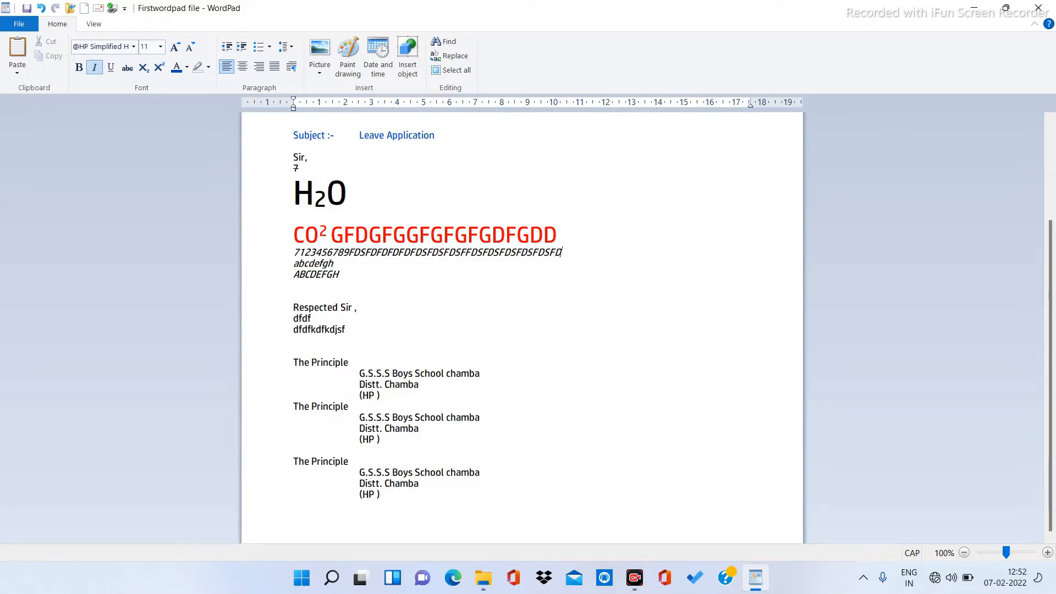
text(SAFADSFDASFDASFADSFADSFASFDSFADSFASDFADSFADSFADSFADSFADSFDS)
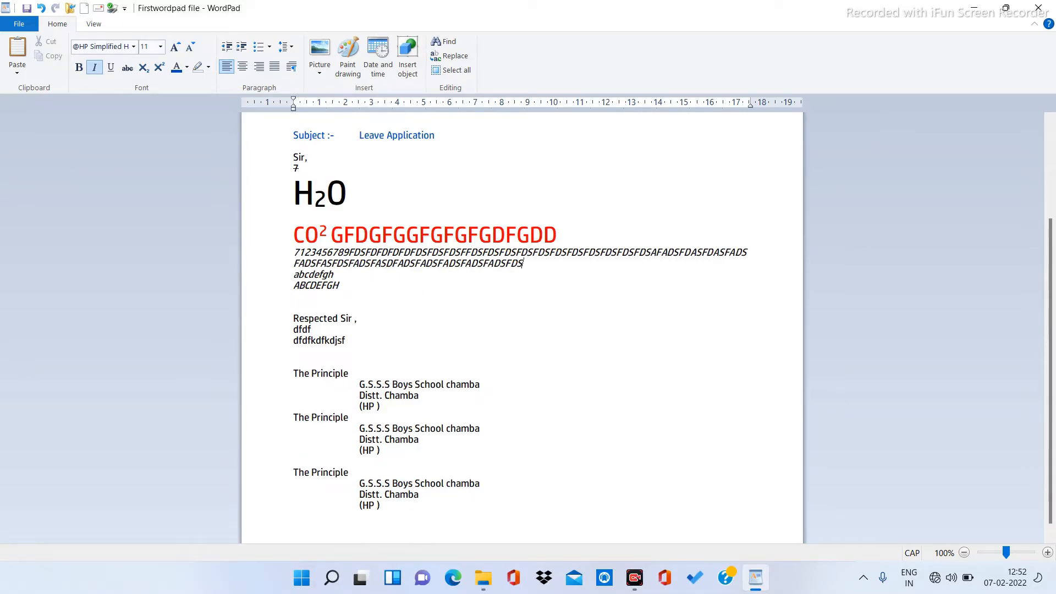
- Add three lines of random capital letters above "abcdefgh", starting with HGFTHFTH, DFNDSJFNK and DFKLALKF
key(Return)
text(HGFTHFTHGFHGHGHGFHG)
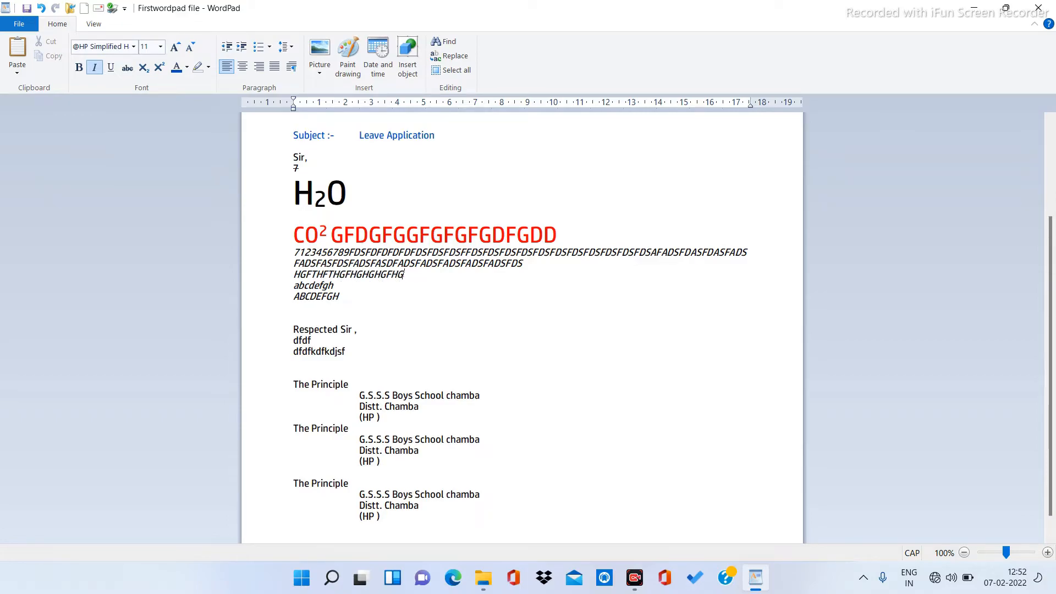
text(HGFHGFHGFKJ  DFJDBSFKJDBSFSFKJ  DSFBKJDSFKJDSKJF  DSFBKJDSFHKJDSF)
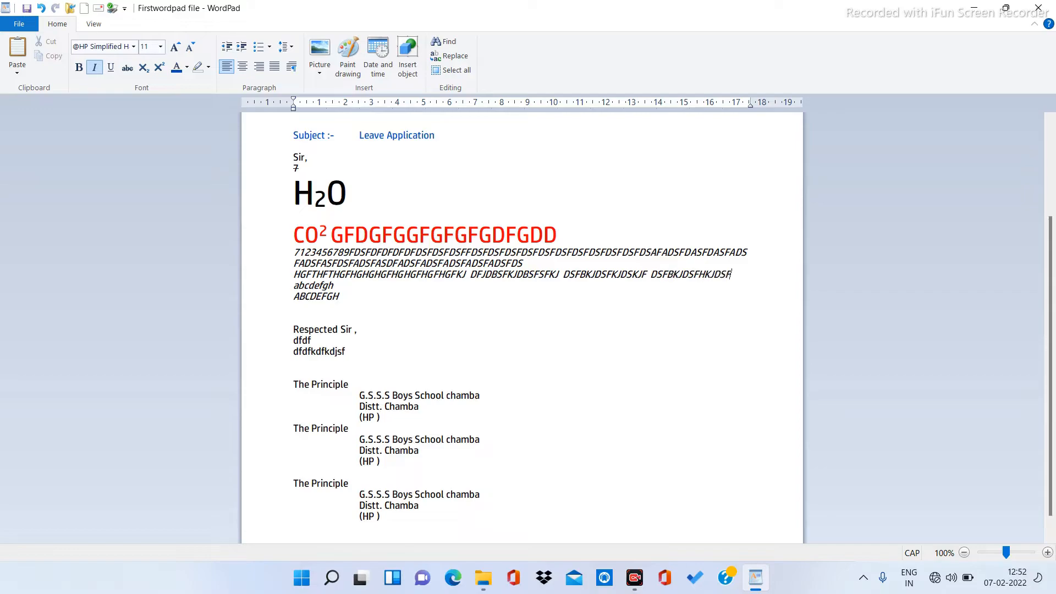
key(Return)
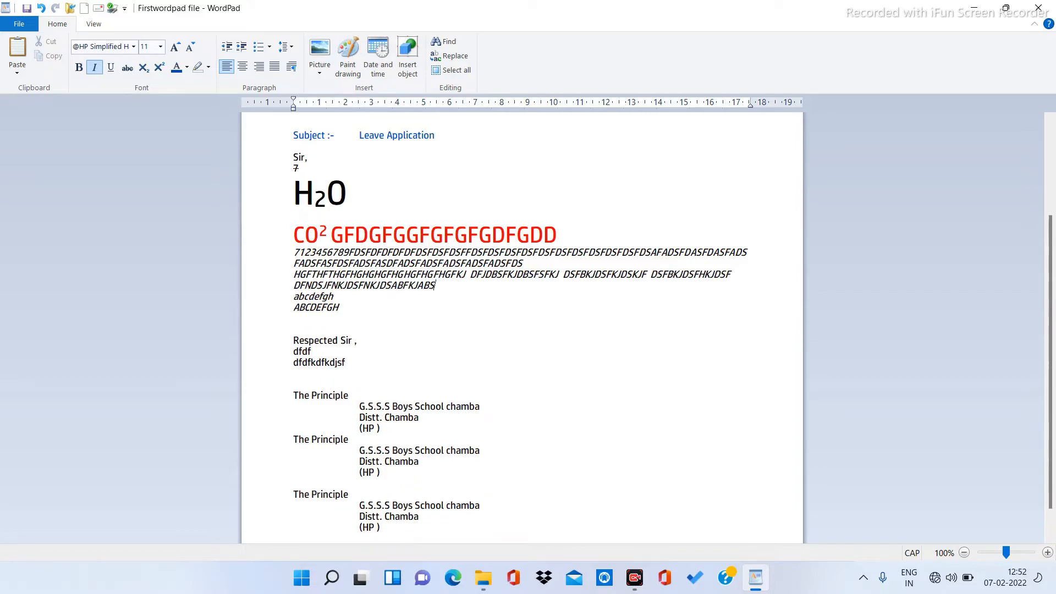
text(BFA)
key(Return)
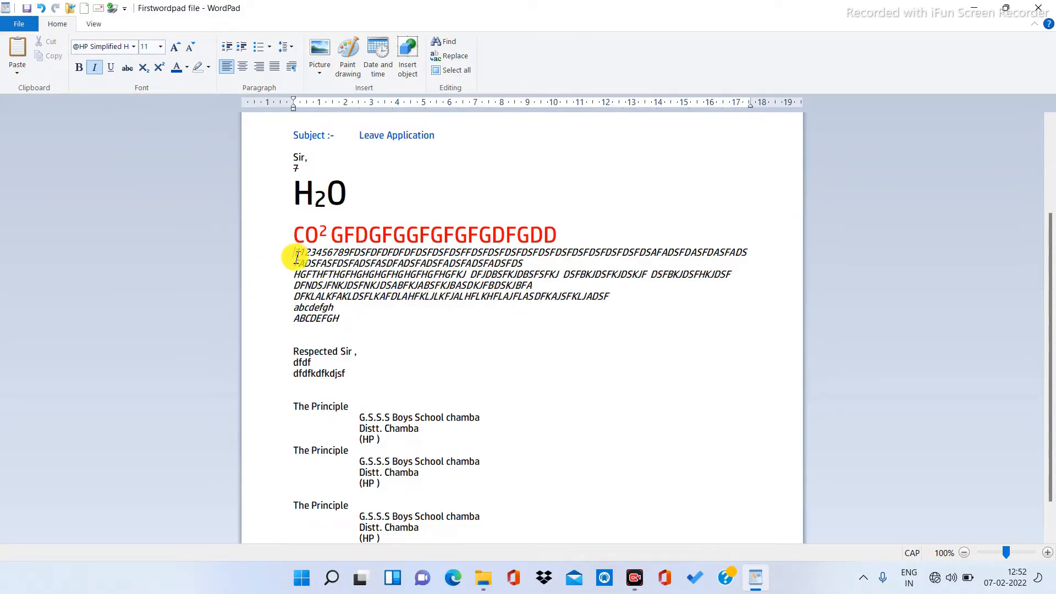
drag(296, 255, 339, 320)
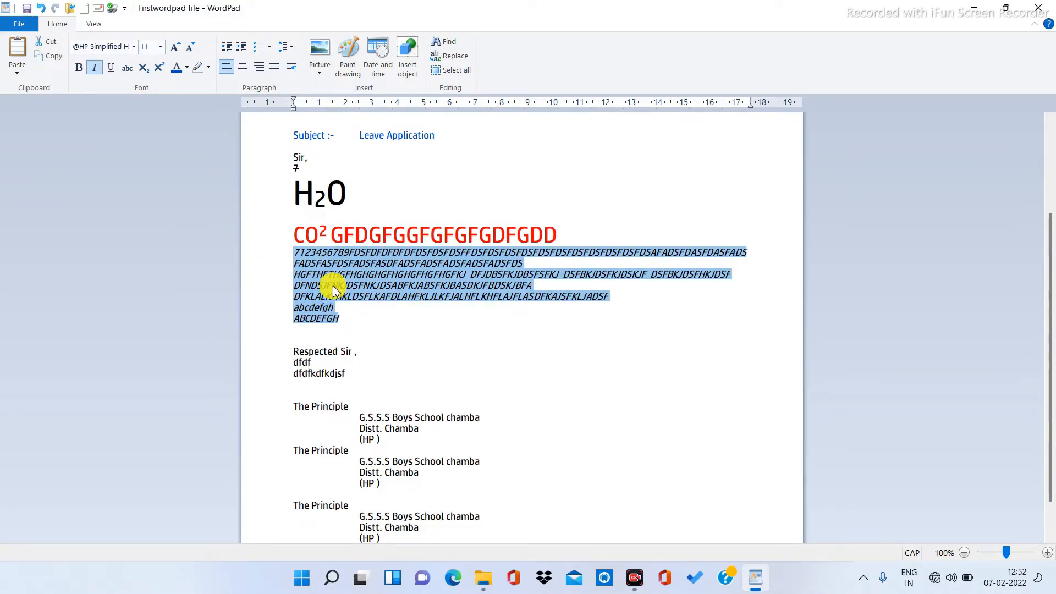
right_click(333, 287)
click(361, 310)
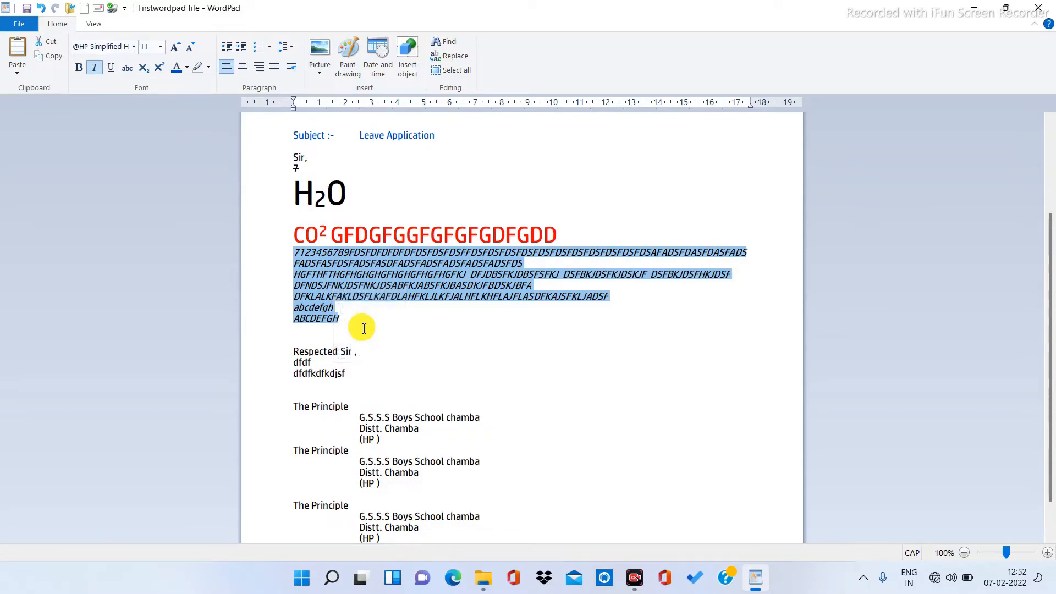
click(364, 329)
key(ctrl+v)
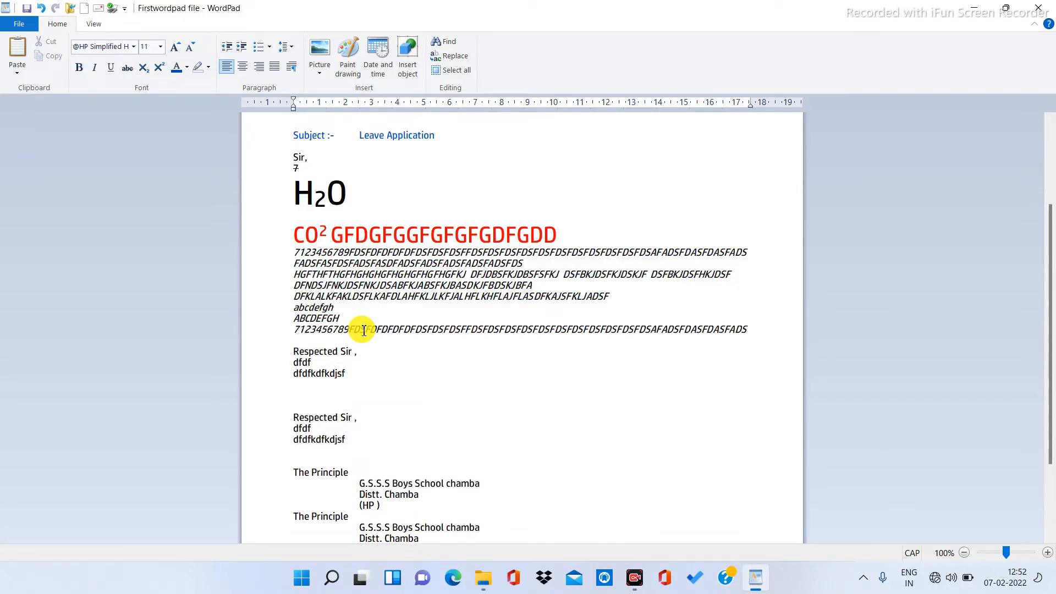
- Paste the copied italic block two more times directly after the first pasted copy
key(ctrl+v)
key(ctrl+v)
scroll(363, 330, up, 4)
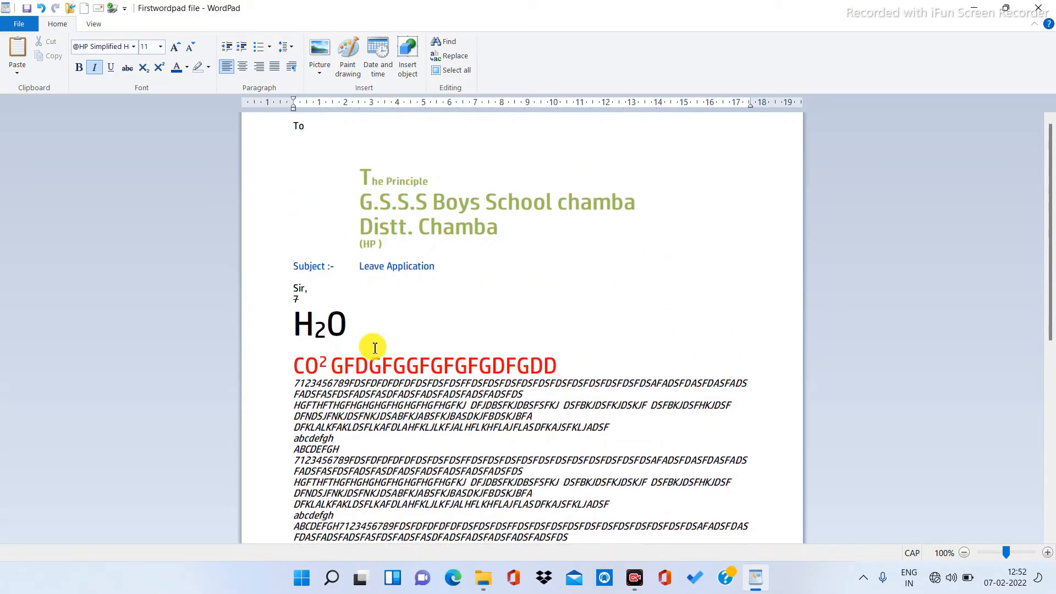
scroll(372, 347, down, 9)
scroll(354, 174, up, 2)
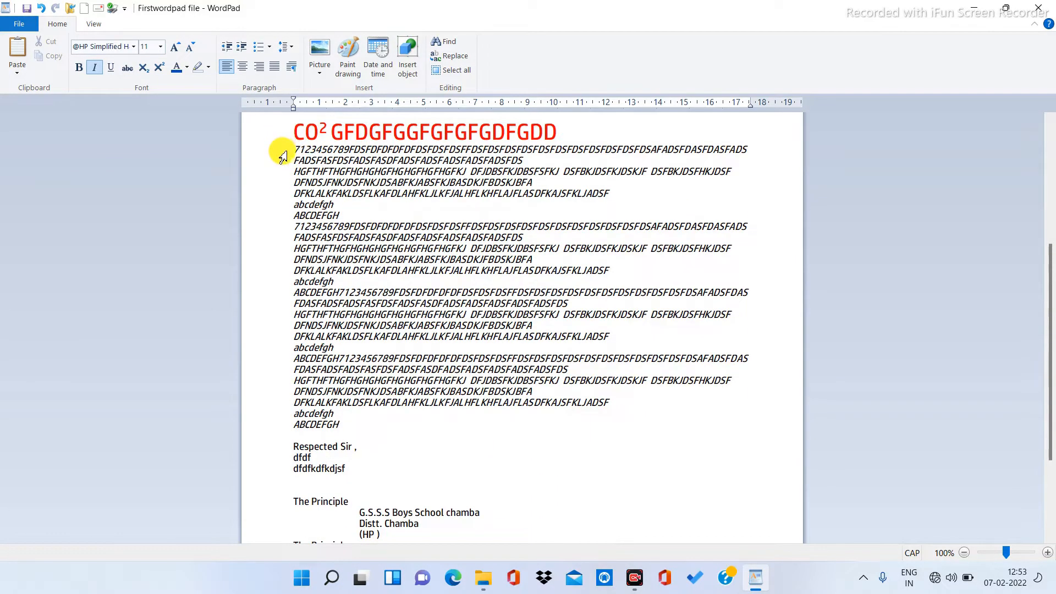
drag(295, 149, 401, 421)
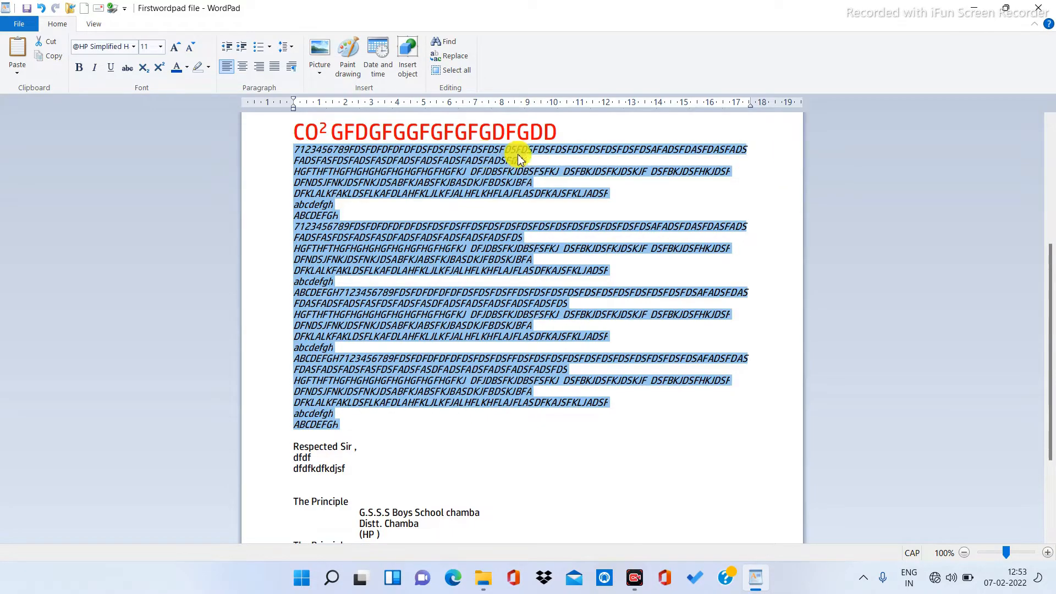
click(274, 69)
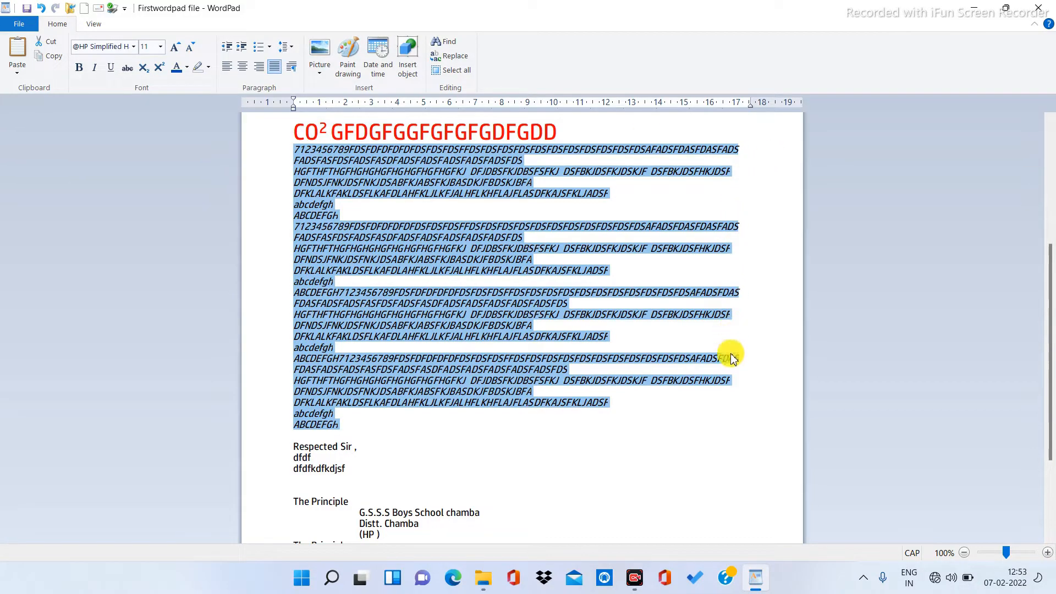
- Lengthen the first italic paragraph with random capital letters, break its first line after "DFDF", and justify the whole italic block again
click(547, 160)
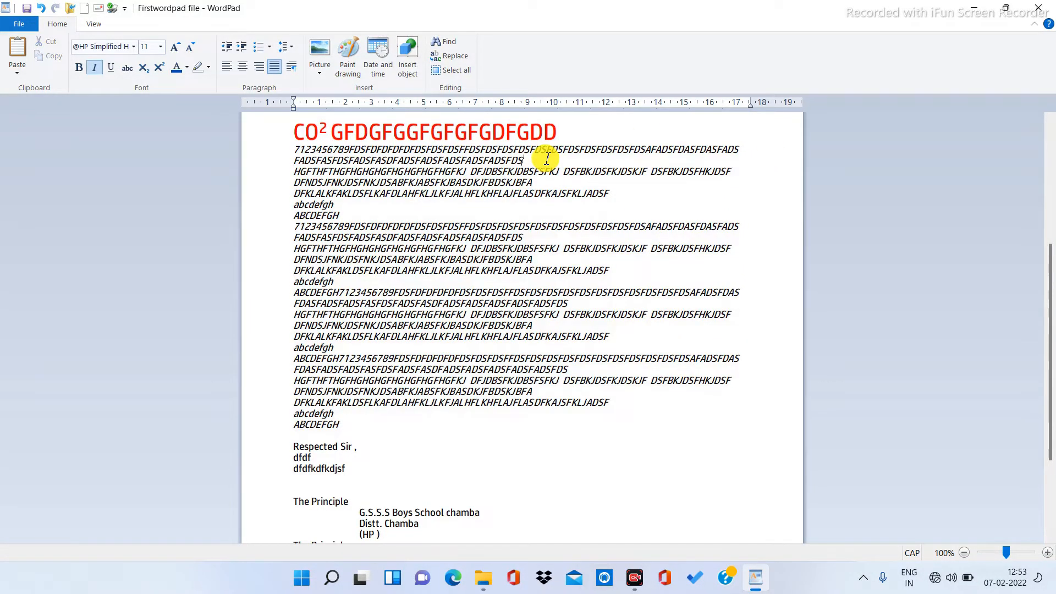
text(DSFDSF)
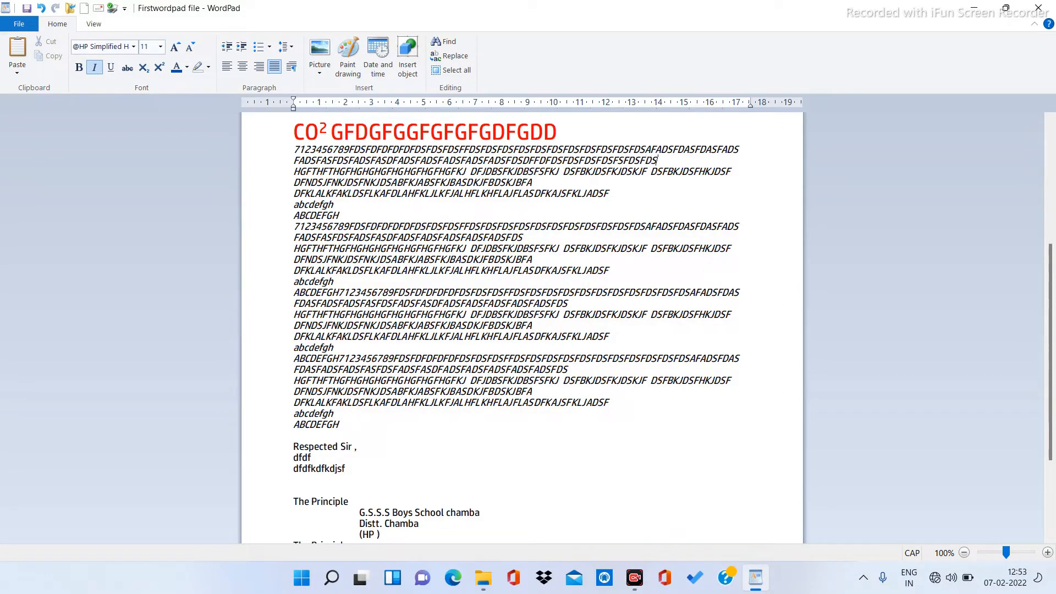
text(DSFDSF)
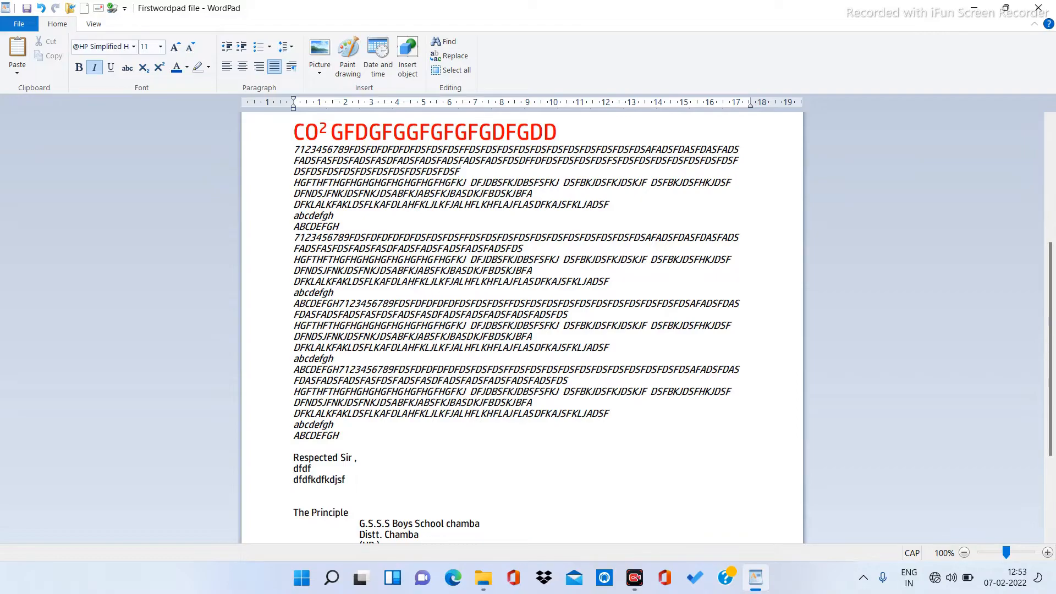
click(626, 150)
text(DFD)
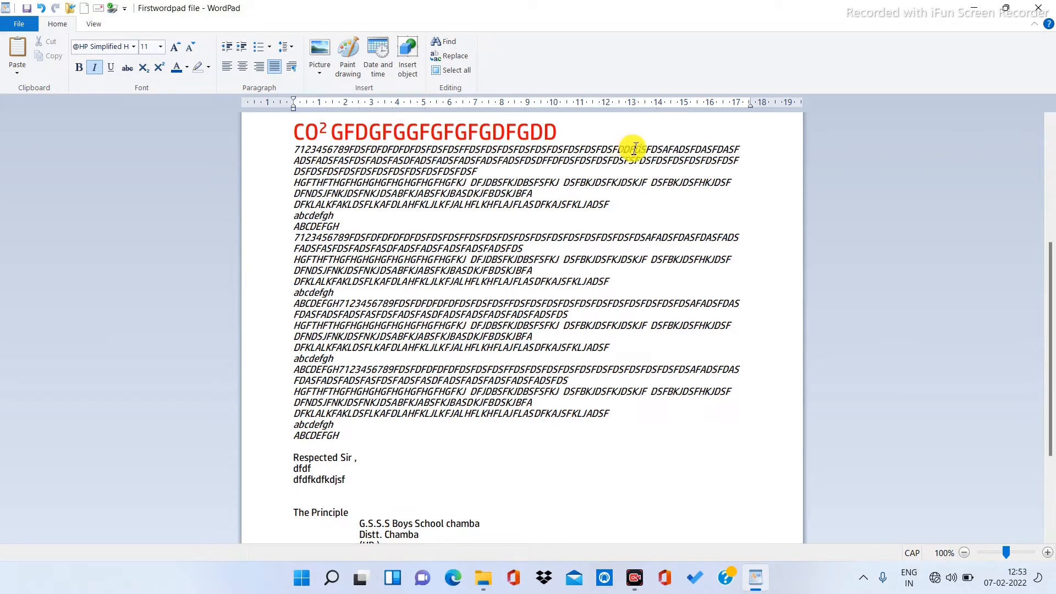
text(F)
key(Return)
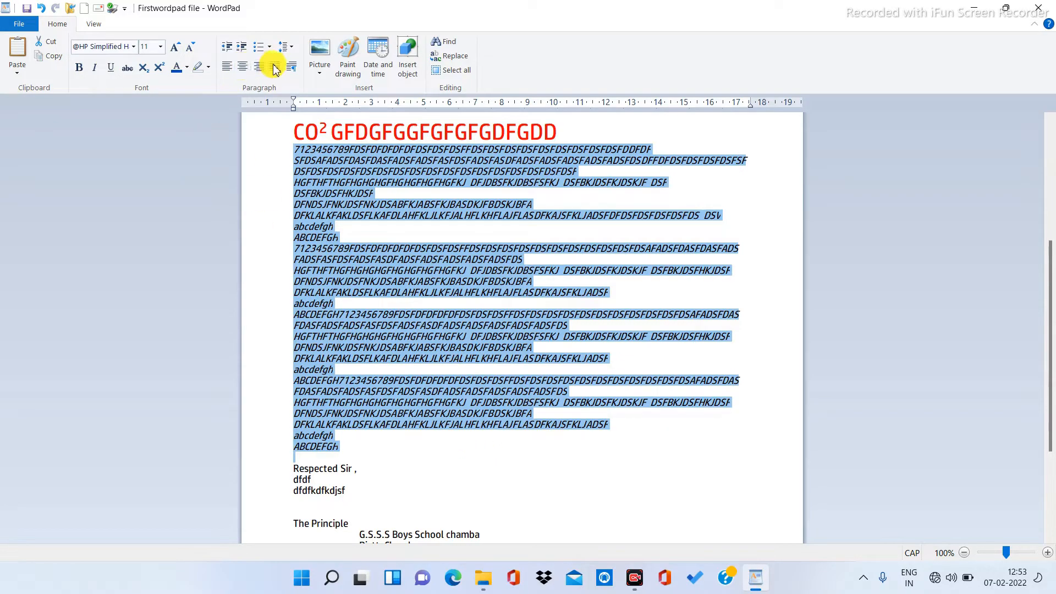
click(275, 67)
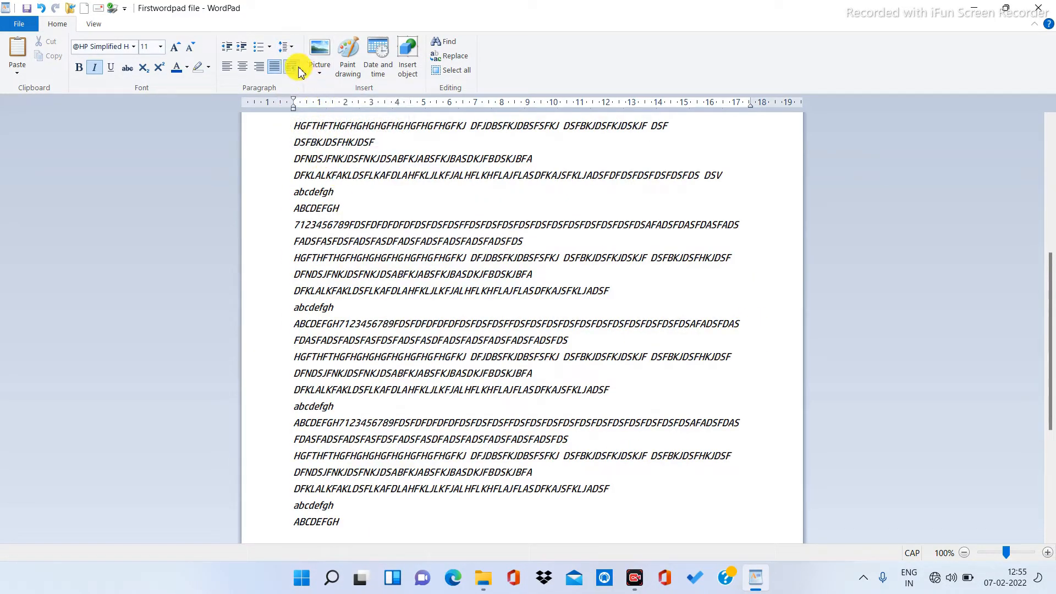
- Look over the Paragraph settings and the available line spacing choices, leaving everything as it is
click(295, 69)
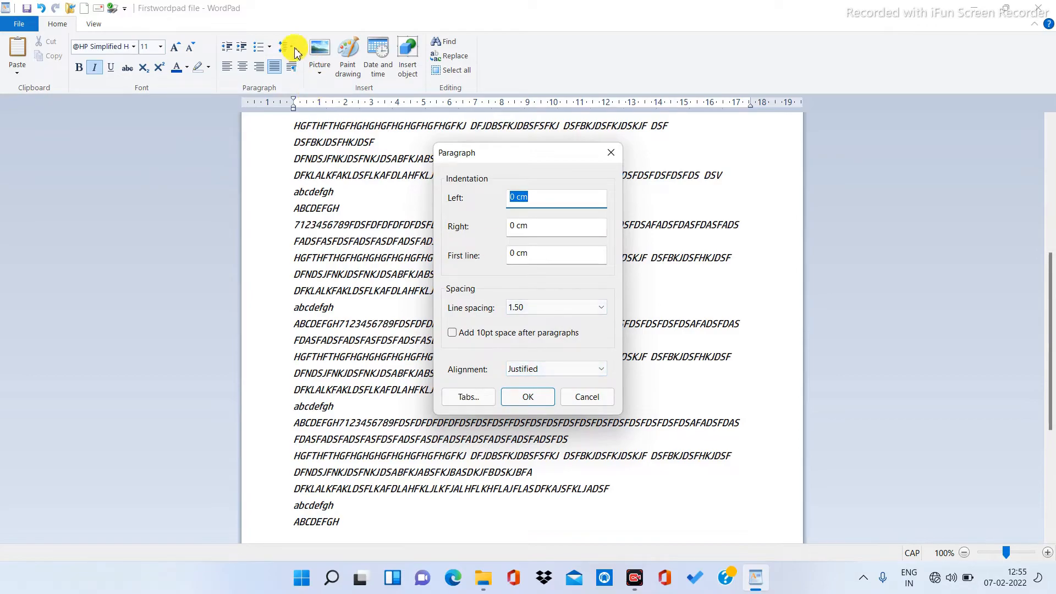
click(580, 401)
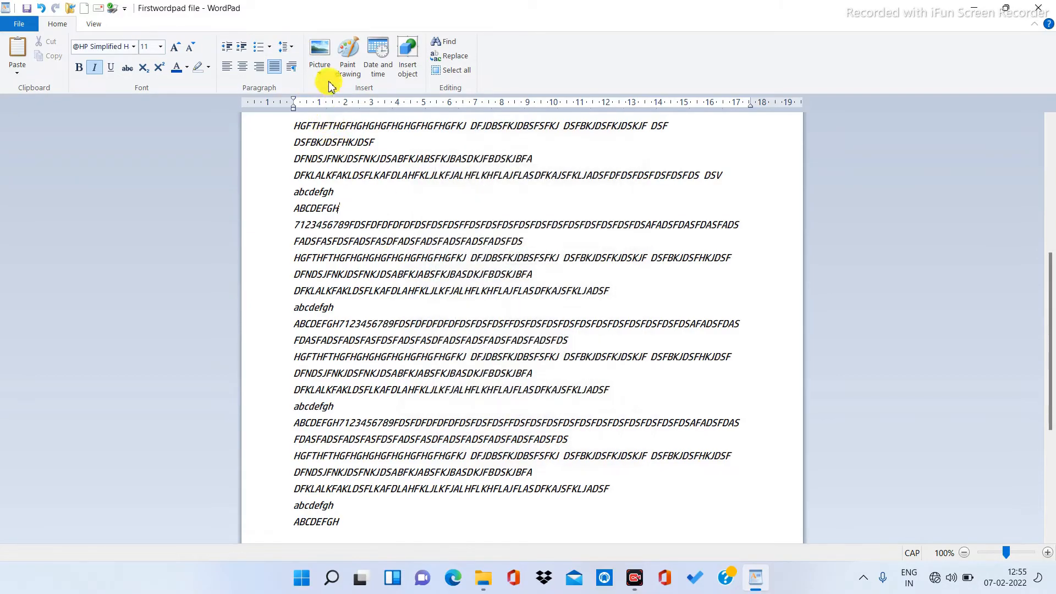
click(291, 49)
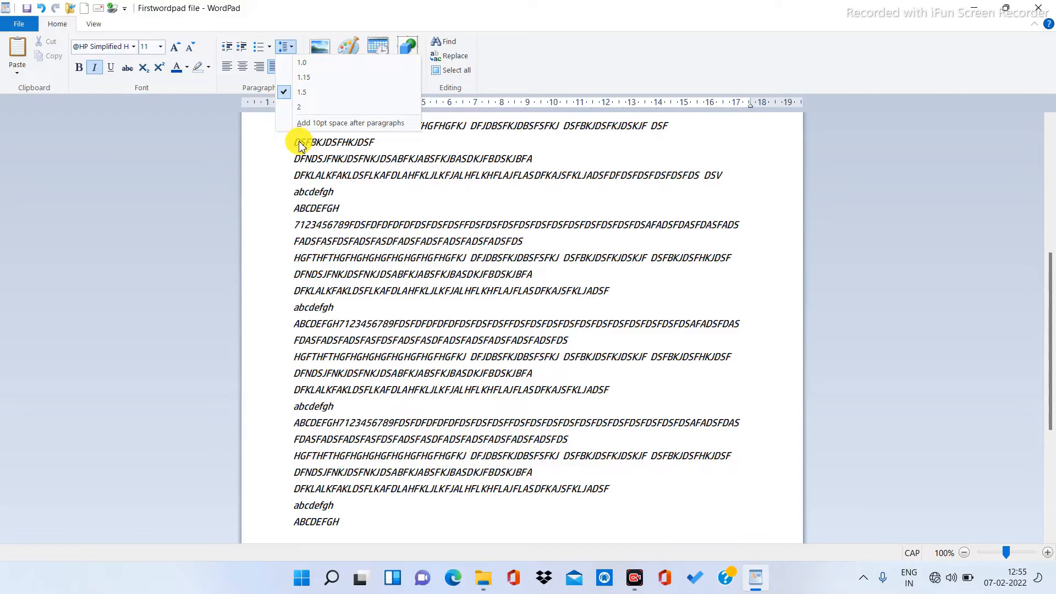
click(444, 254)
scroll(280, 182, up, 3)
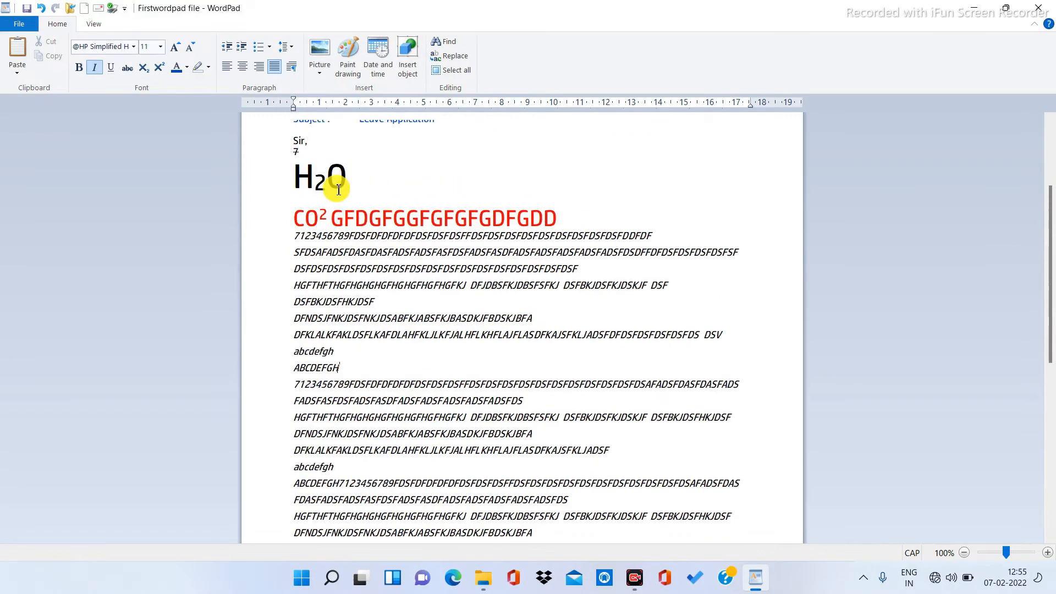
drag(300, 238, 400, 478)
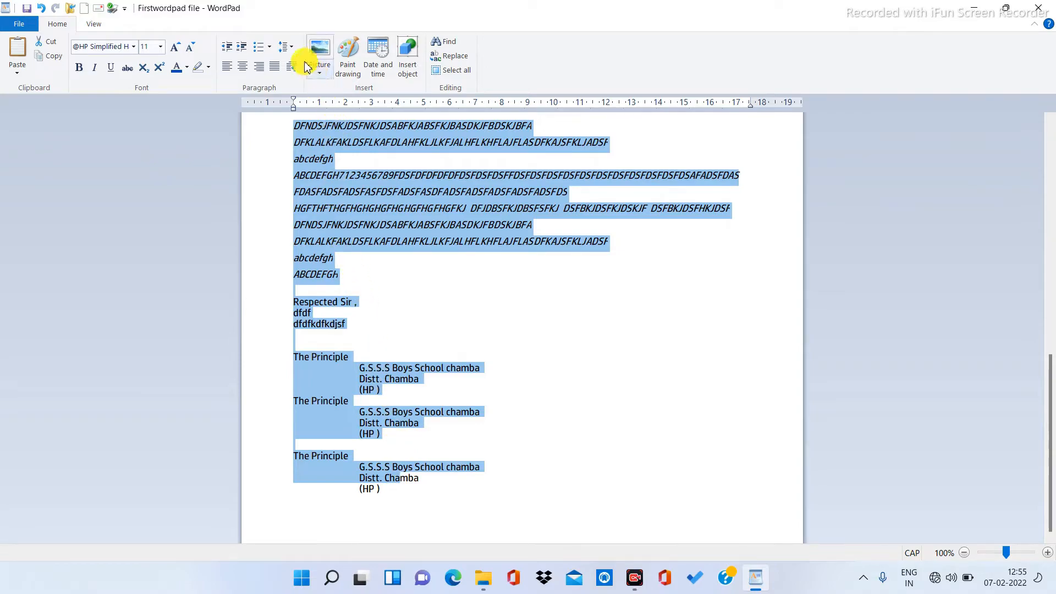
click(286, 47)
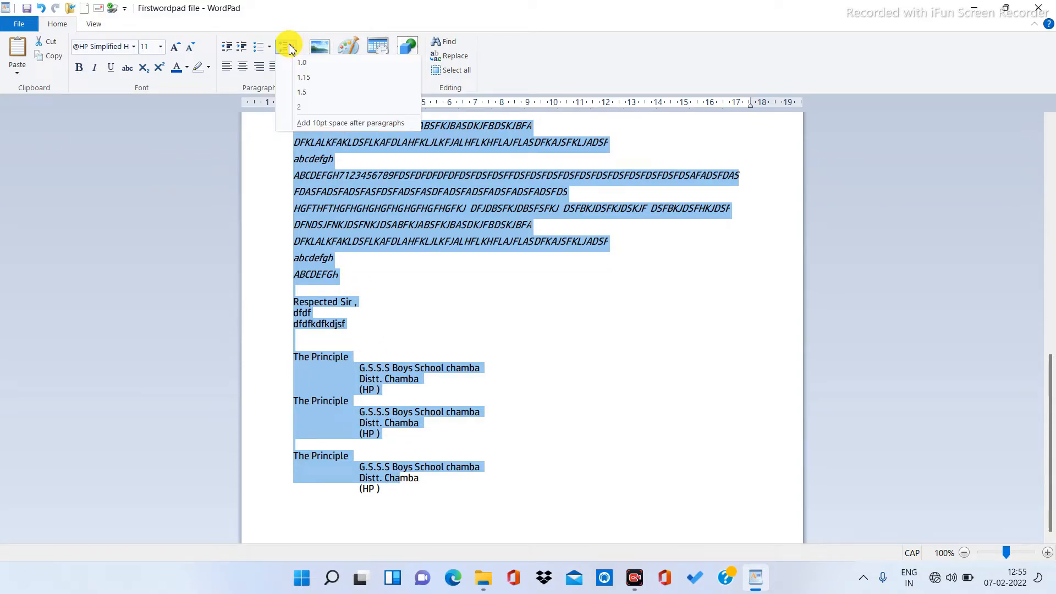
click(279, 123)
scroll(414, 217, up, 4)
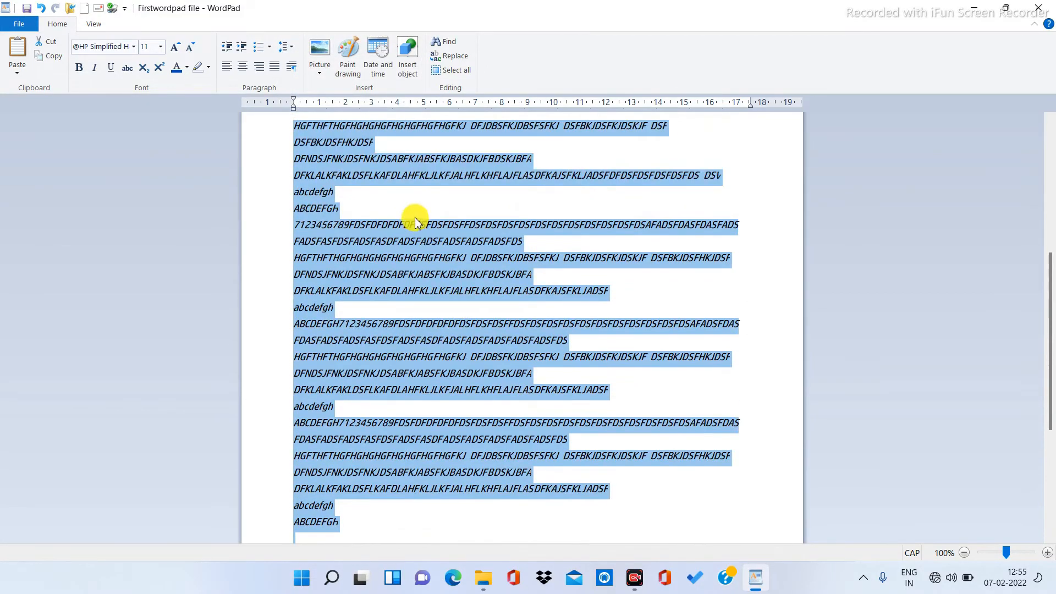
- Set the line spacing of the first "ABCDEFGH" line to 1.0 and check which spacing option is active
click(416, 219)
scroll(415, 217, up, 5)
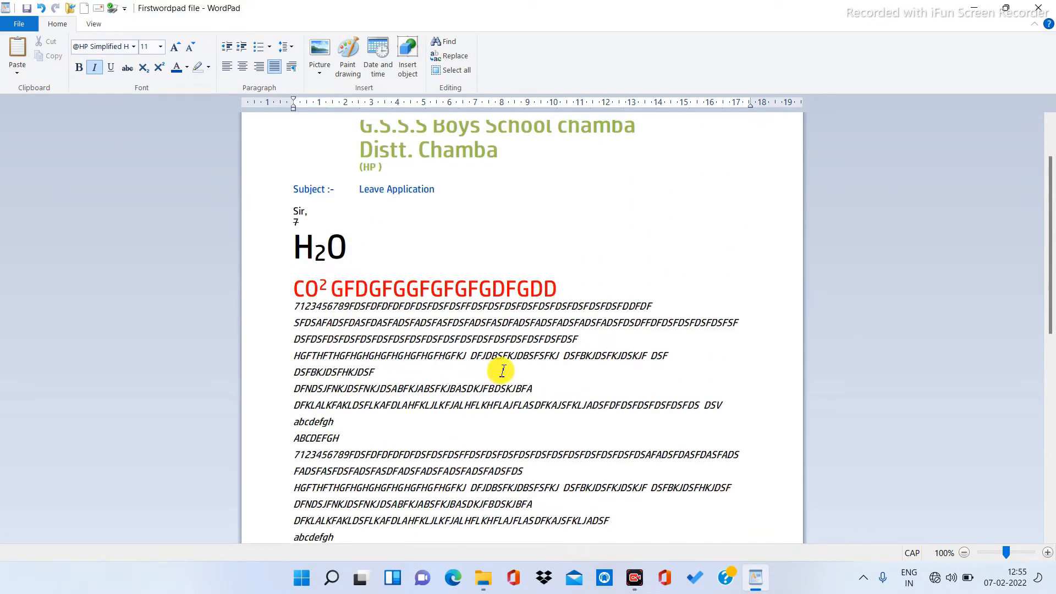
click(285, 47)
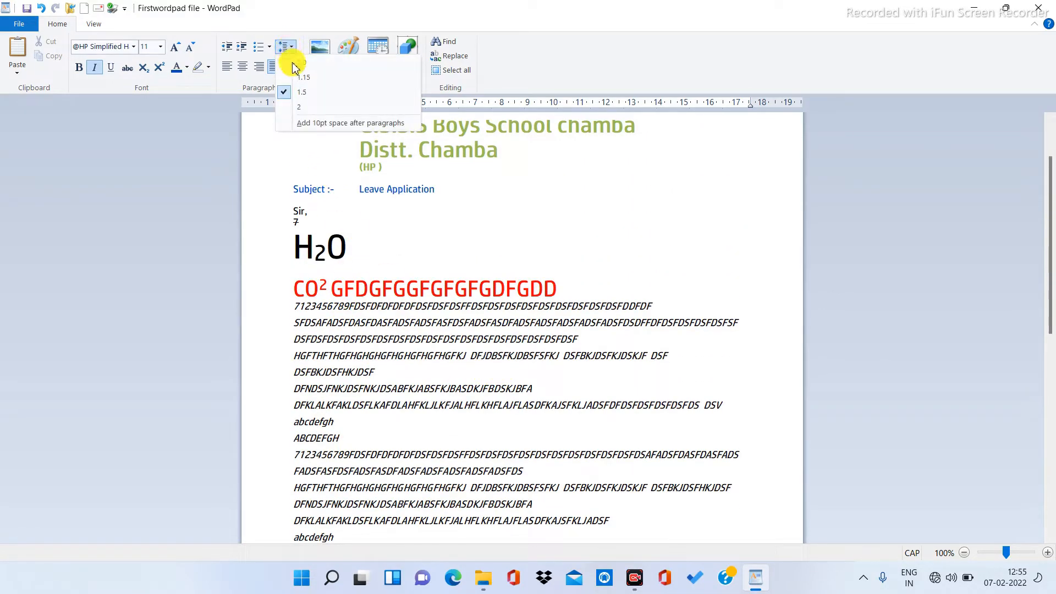
click(305, 74)
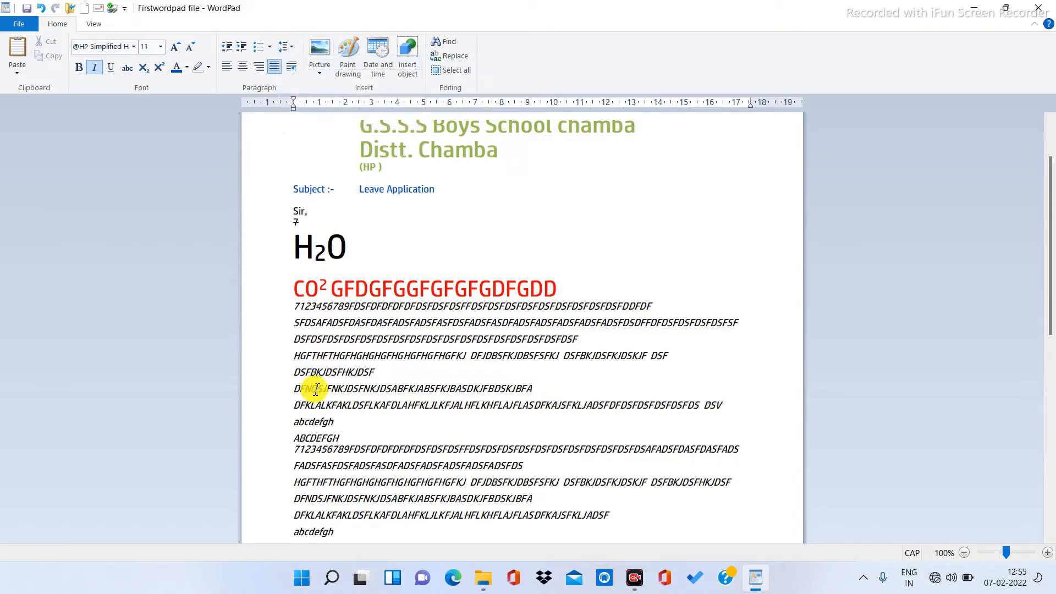
click(285, 46)
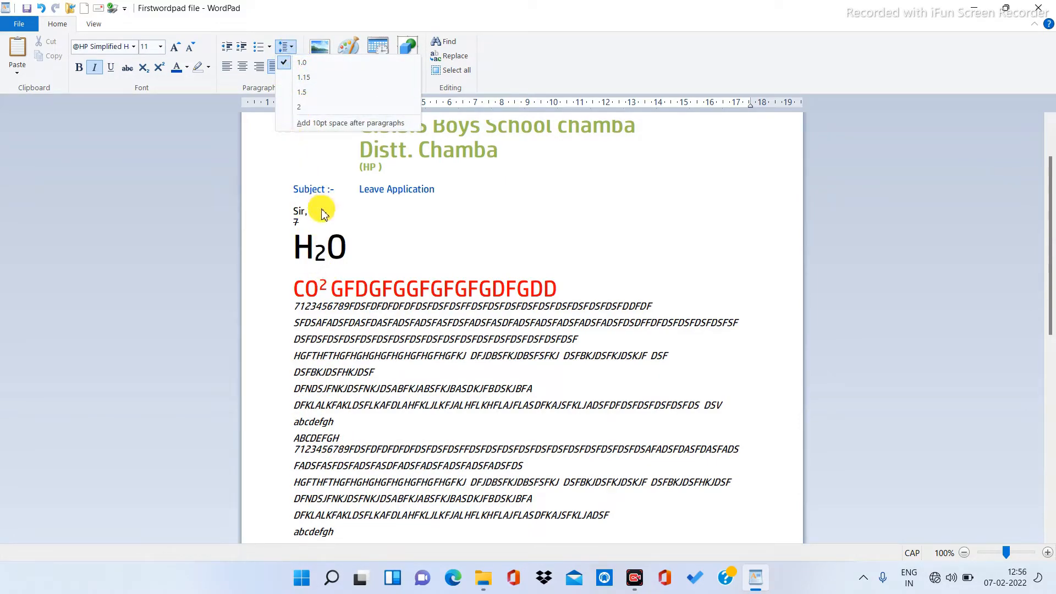
click(362, 387)
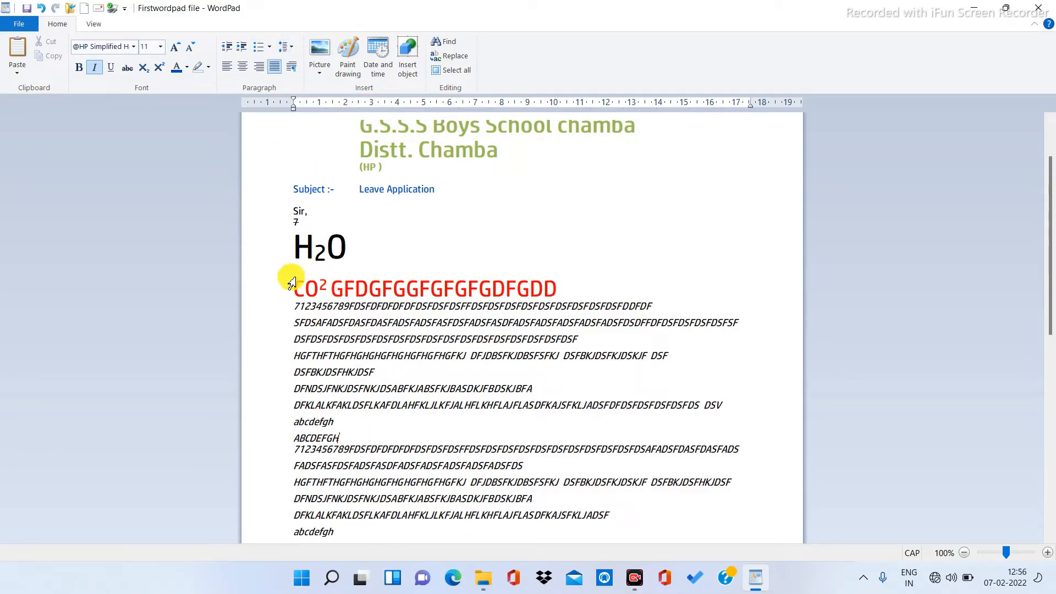
double_click(295, 306)
click(298, 306)
click(263, 48)
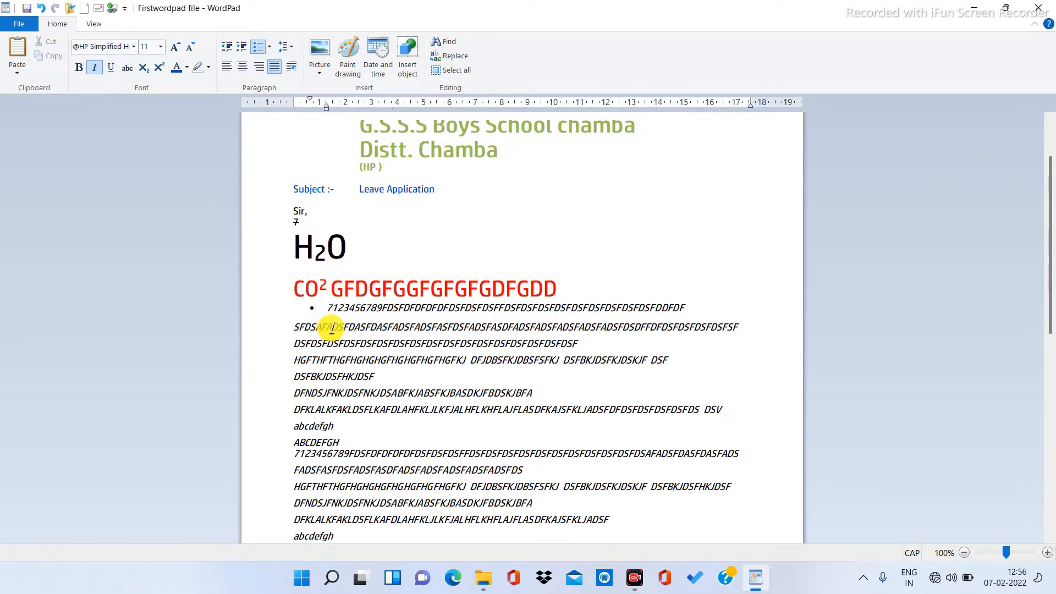
click(296, 328)
click(262, 48)
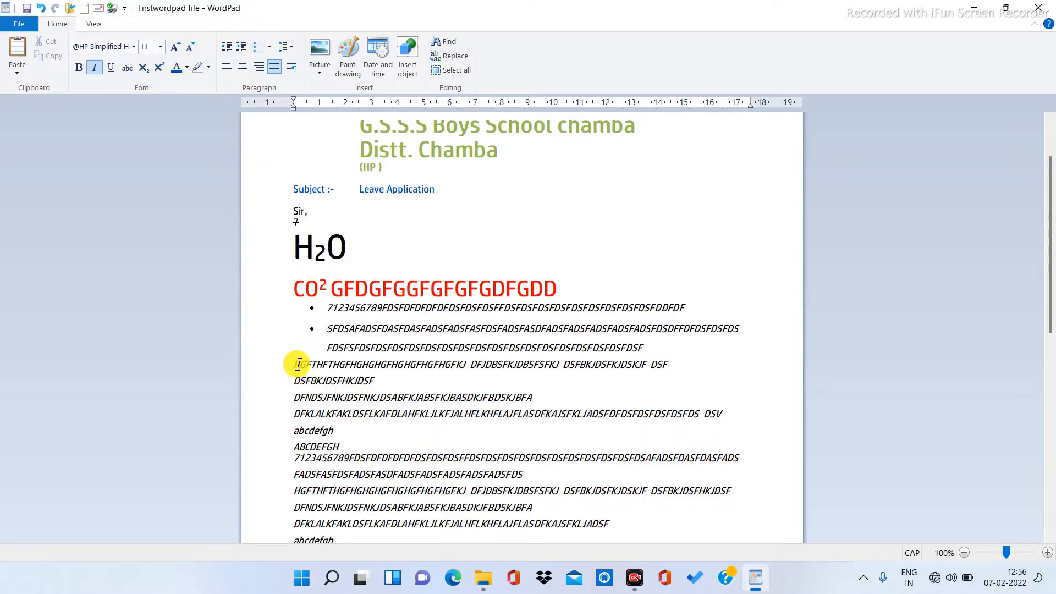
click(257, 47)
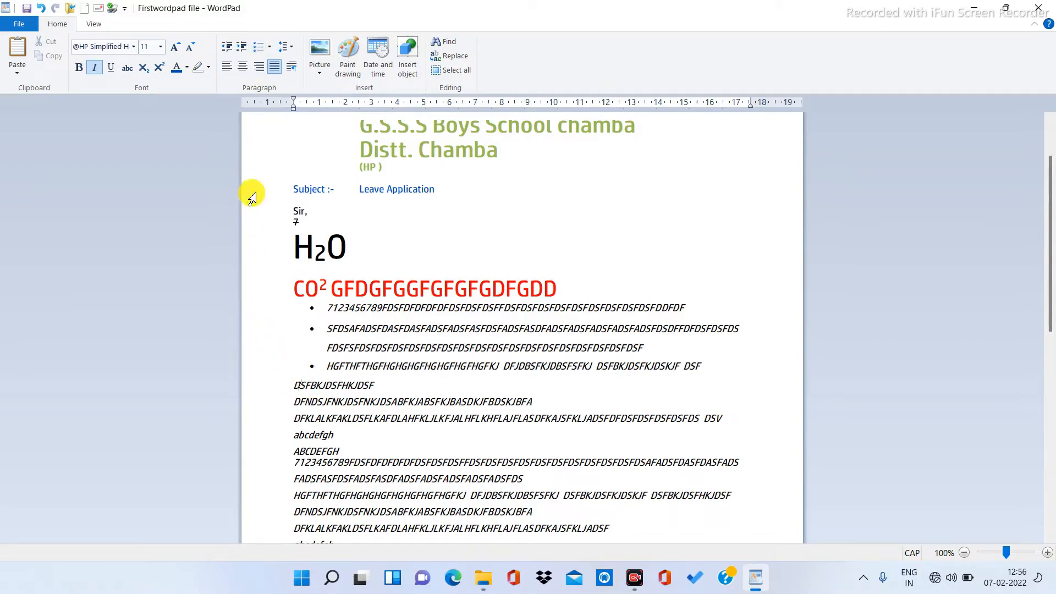
click(258, 48)
scroll(294, 322, down, 1)
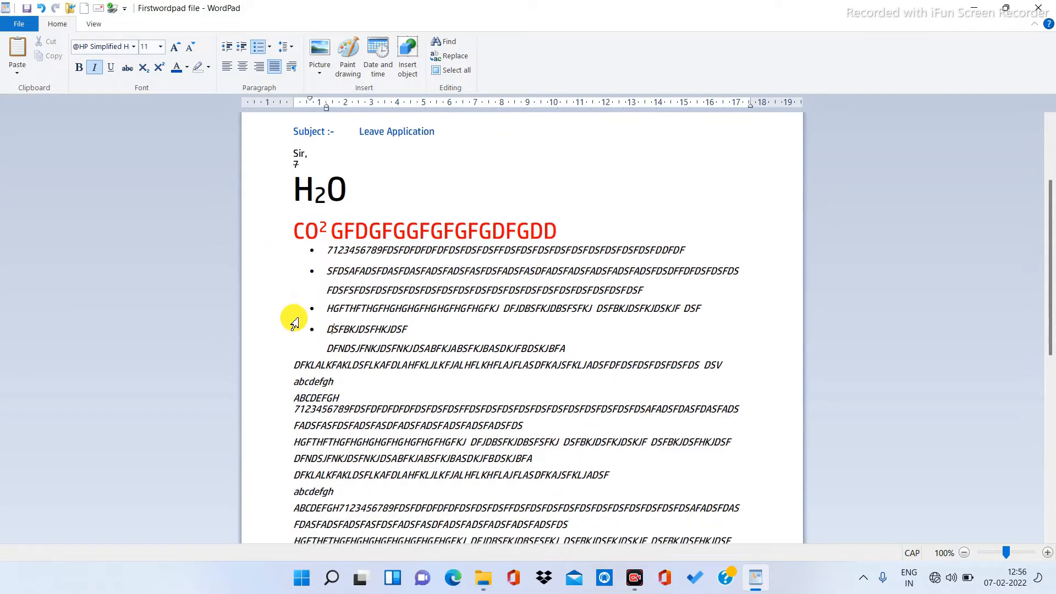
scroll(294, 322, down, 3)
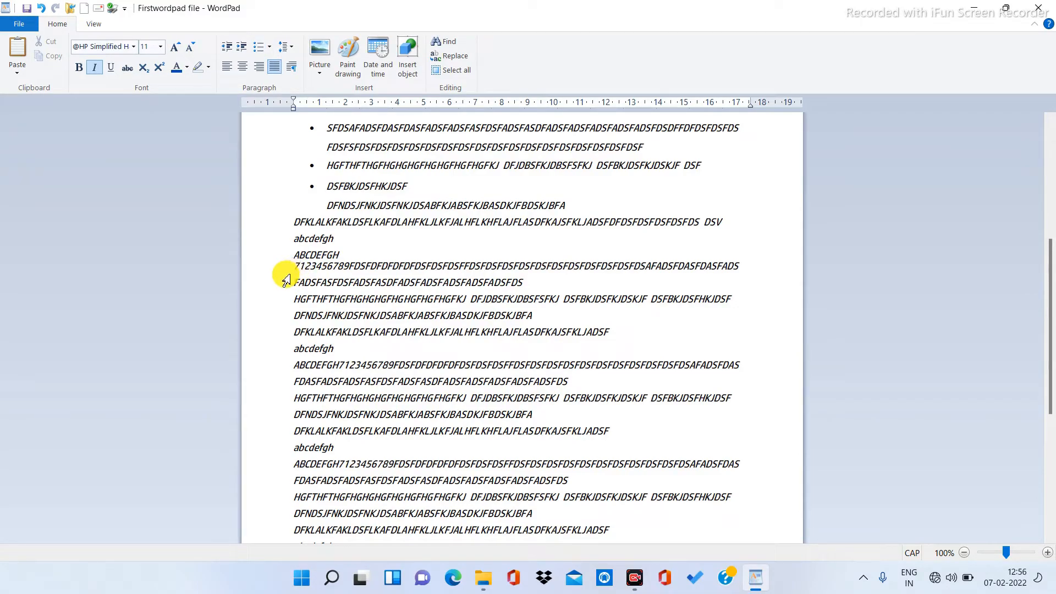
click(258, 49)
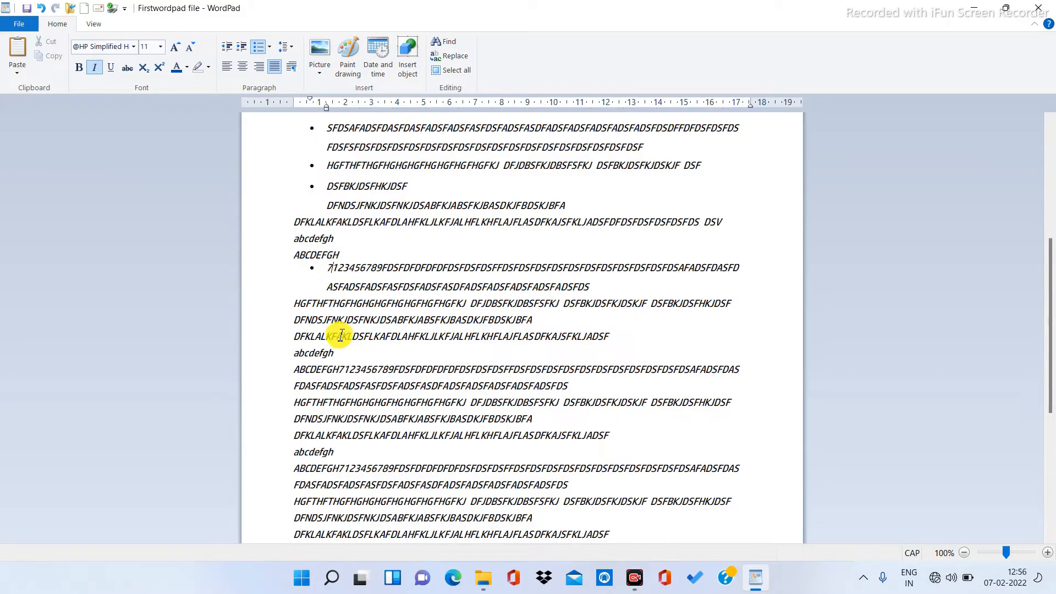
- Start a bulleted list on a new line below the last "ABCDEFGH" with the items FGFFGFDGFDGFDGF and DFGDFGFDGFDG
scroll(314, 283, down, 6)
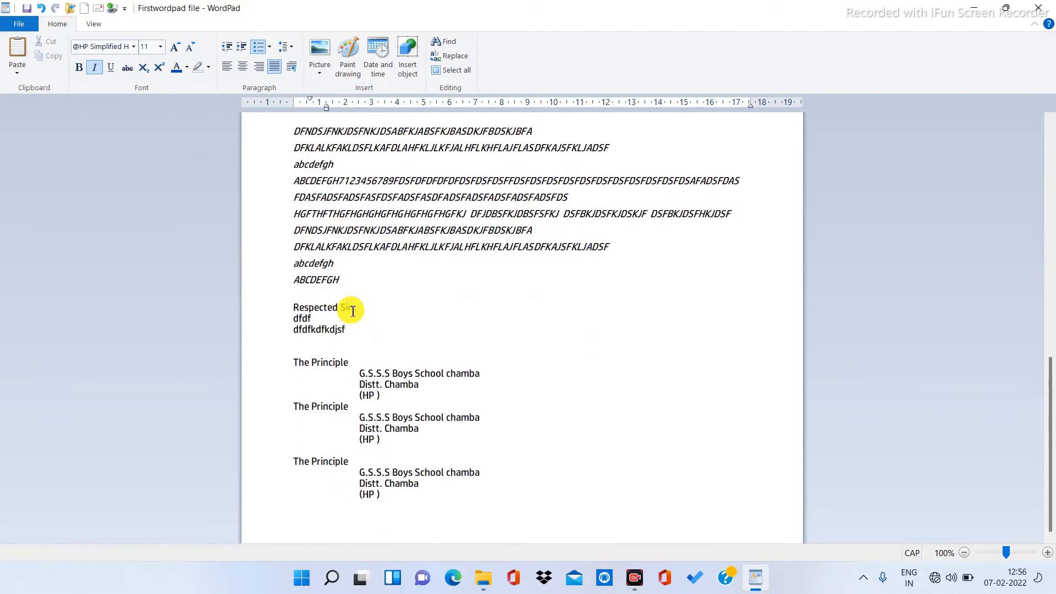
click(380, 281)
key(Return)
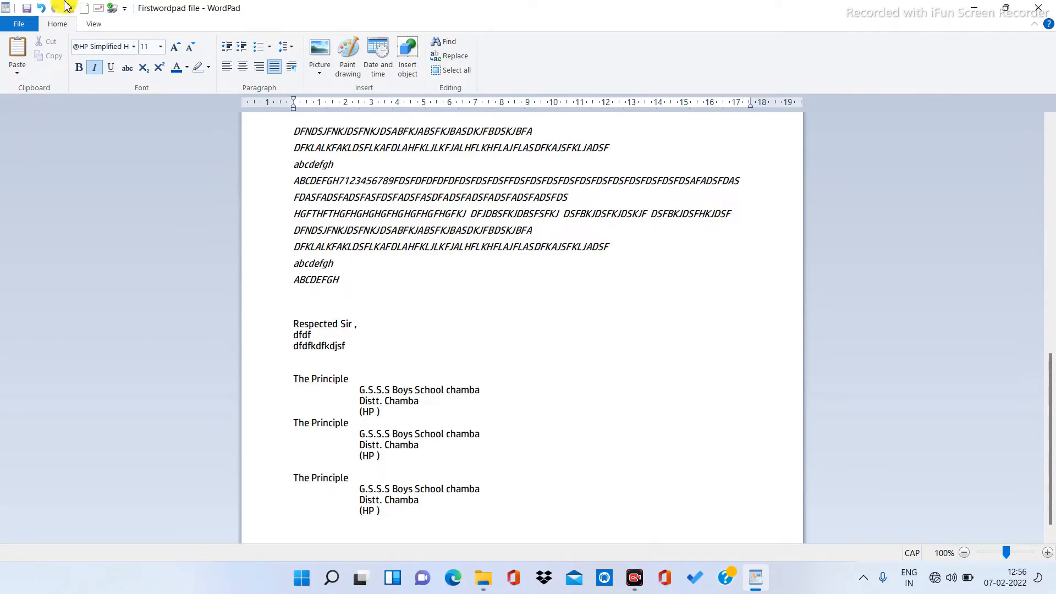
click(263, 48)
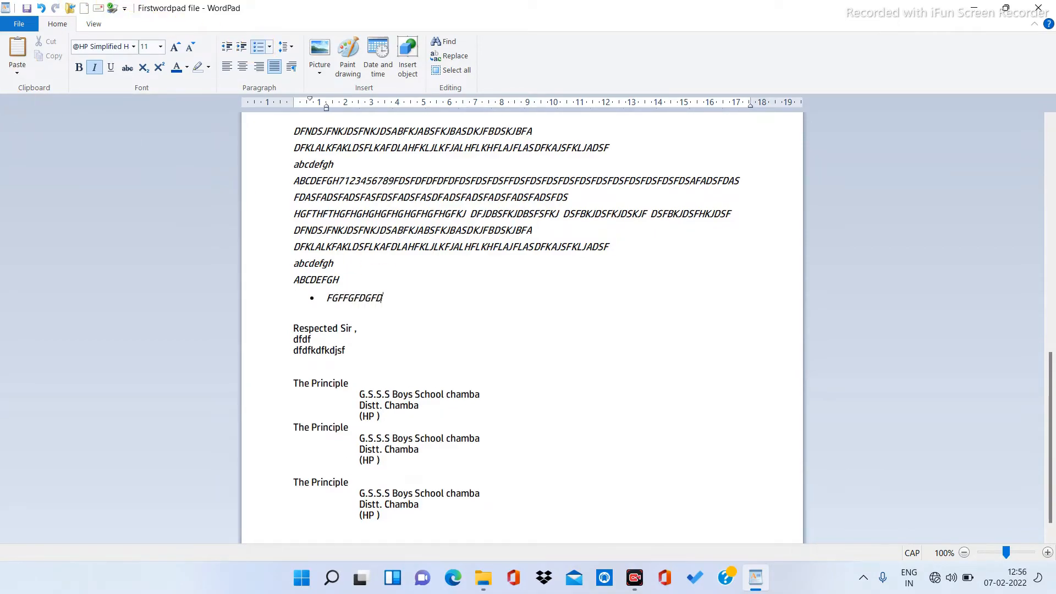
key(Return)
text(DFGDFGFDGFDG)
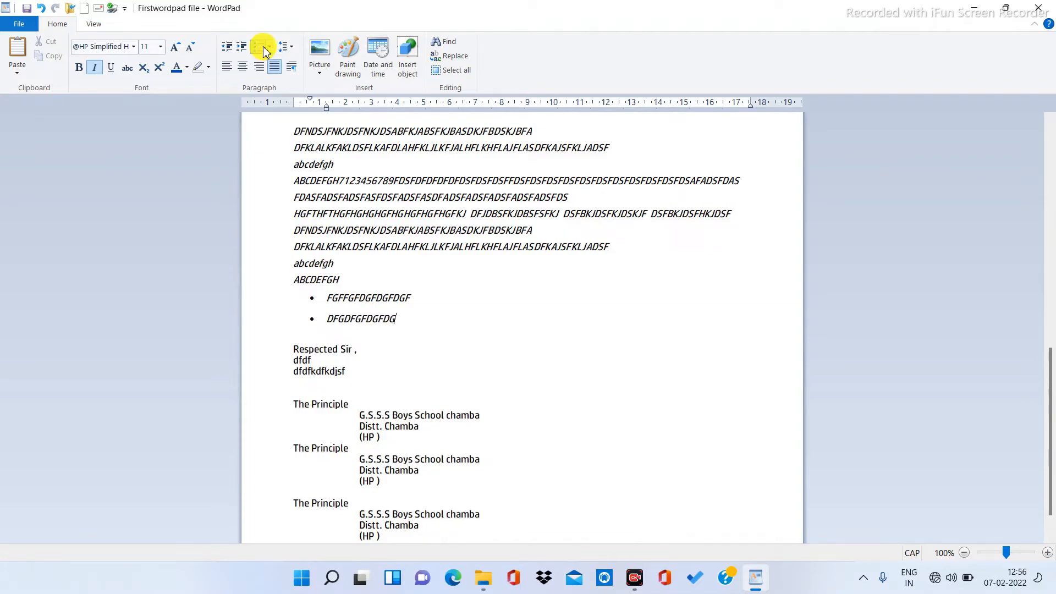
- Add five more items to the bulleted list: DFGDFGDFG twice, FGDFG, FGDFGDFGDF and FGDFGGFGFD
key(Return)
text(DFG)
key(Return)
text(DFGDFG)
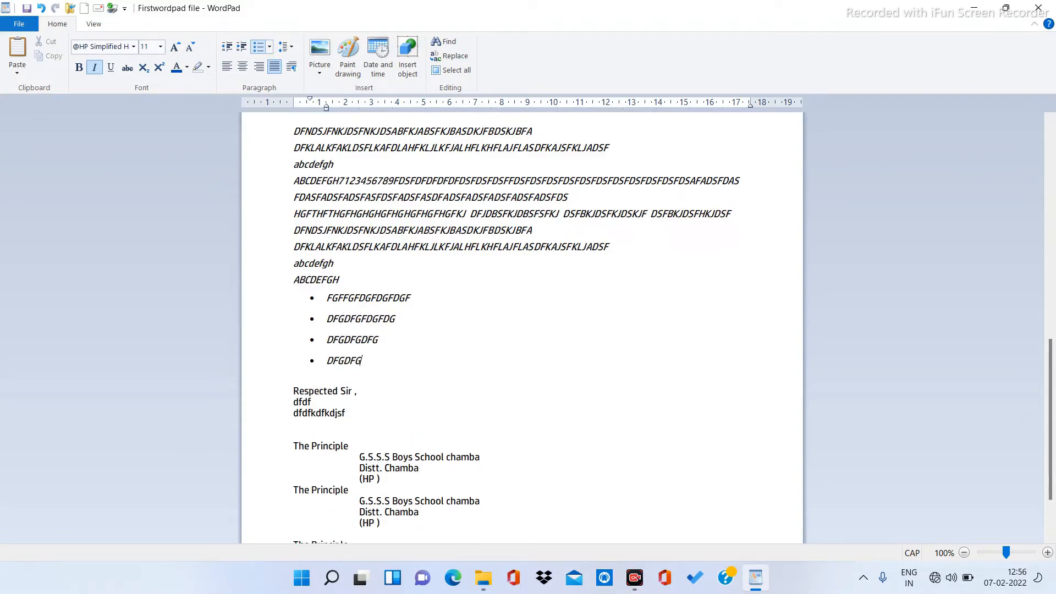
text(DFG)
key(Return)
key(Return)
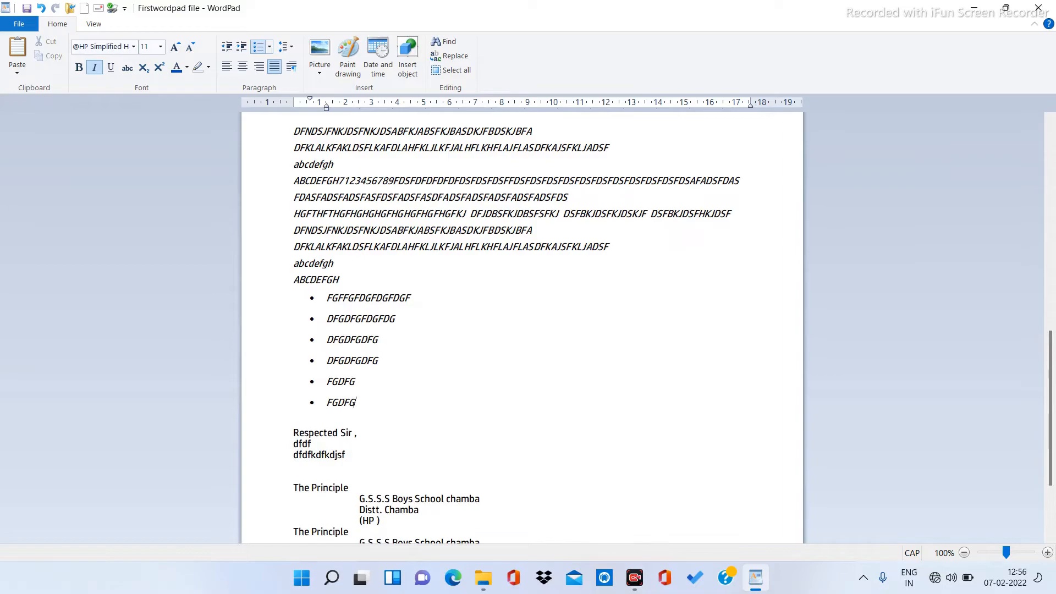
key(Return)
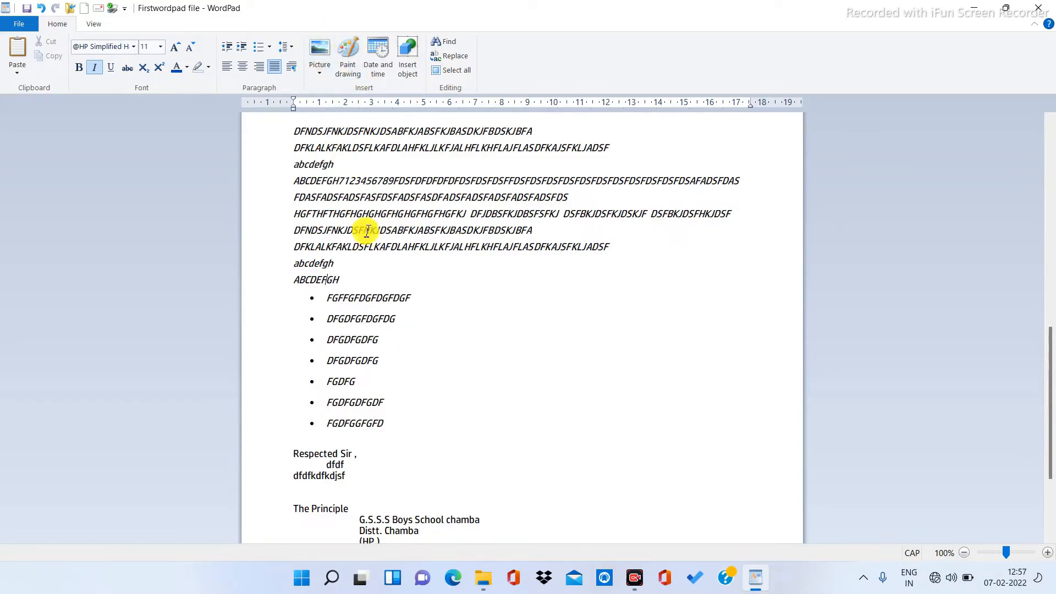
- Add two new lines below the last "ABCDEFGH" and browse to the Desktop for a picture to insert there
click(395, 279)
key(Return)
key(Return)
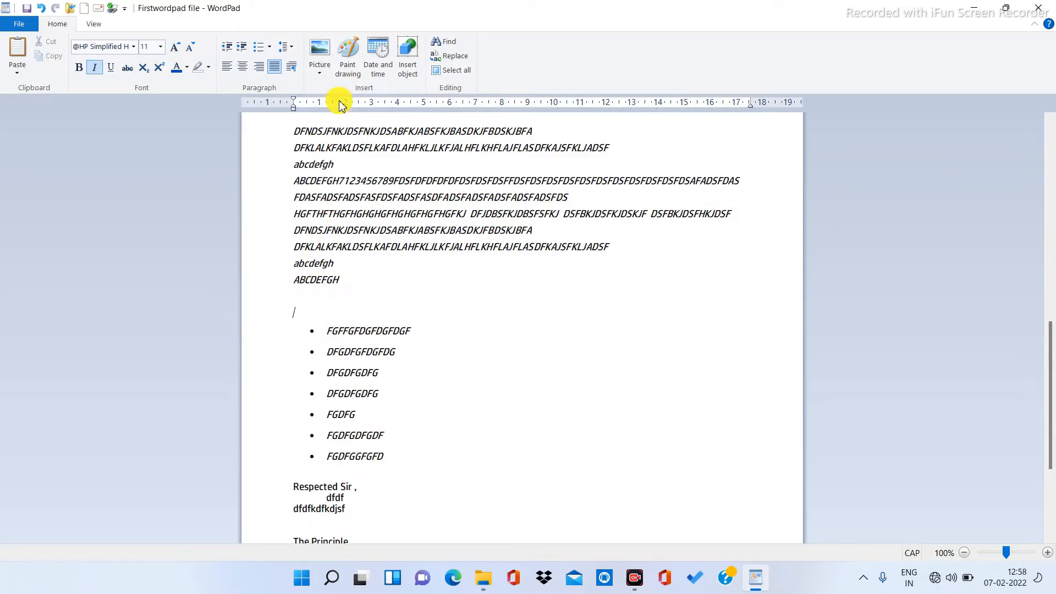
click(322, 65)
click(332, 87)
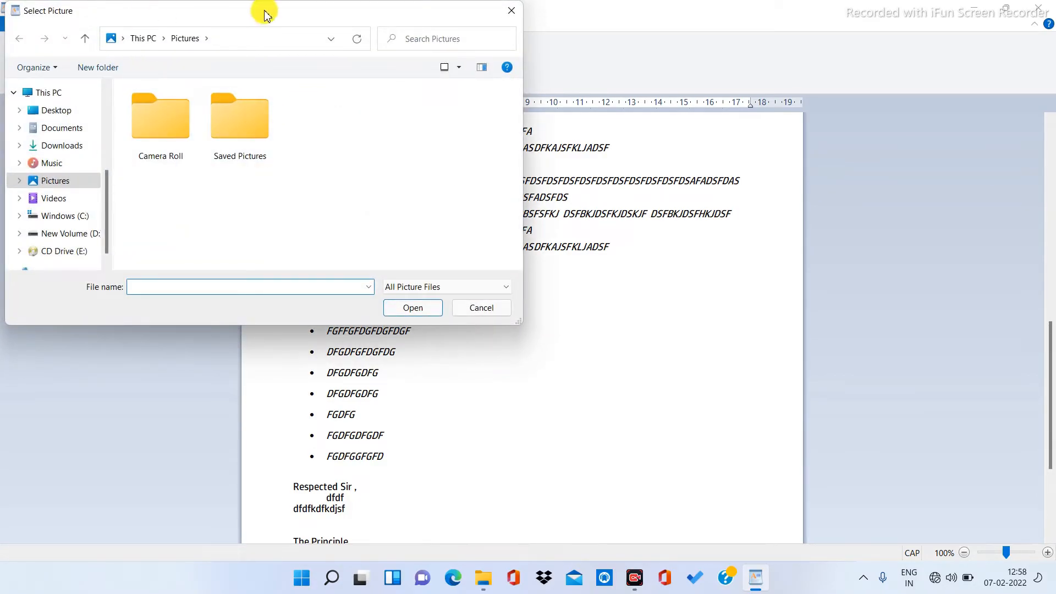
drag(259, 11, 344, 60)
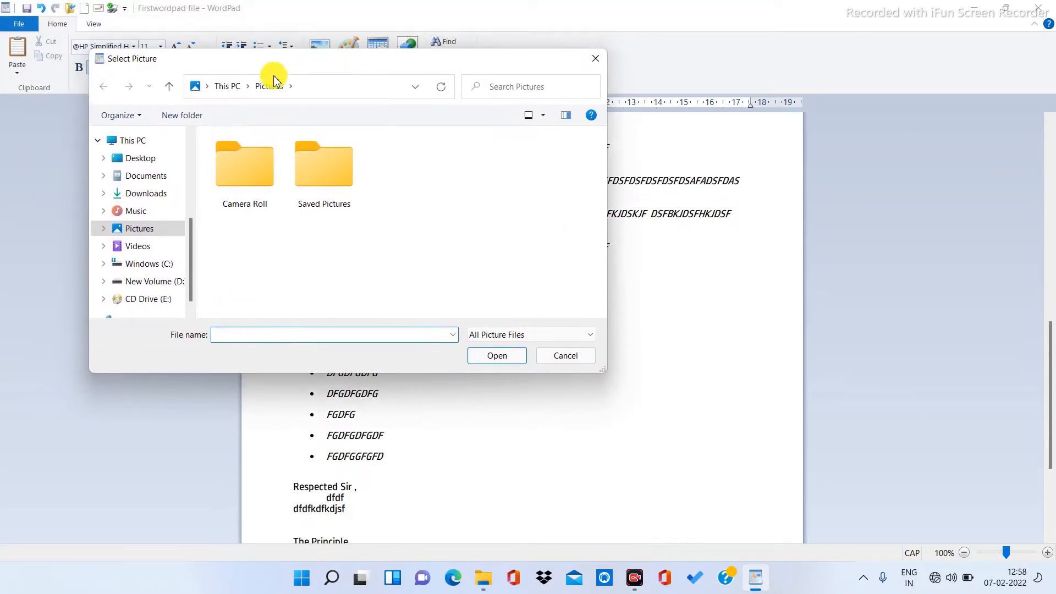
click(142, 157)
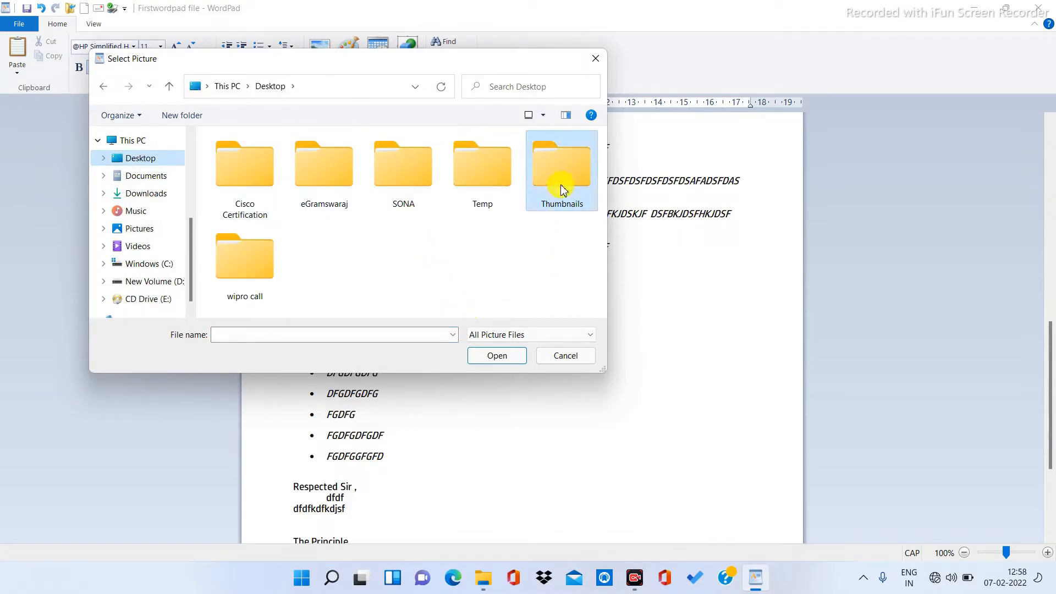
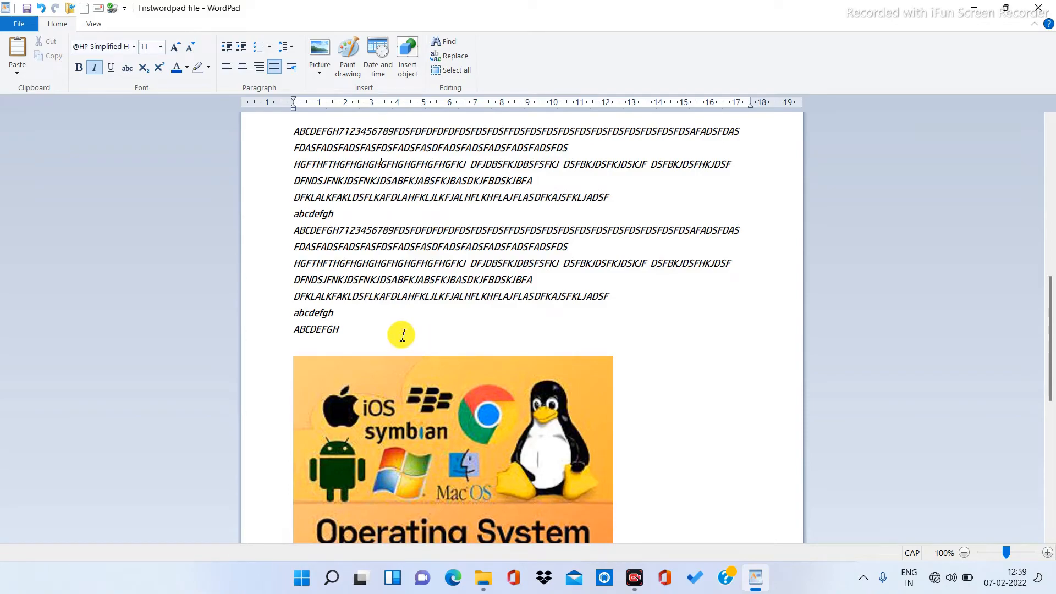
- Insert the date in the format "Monday, 7 February, 2022" on a new line between the last "ABCDEFGH" and the picture
key(Return)
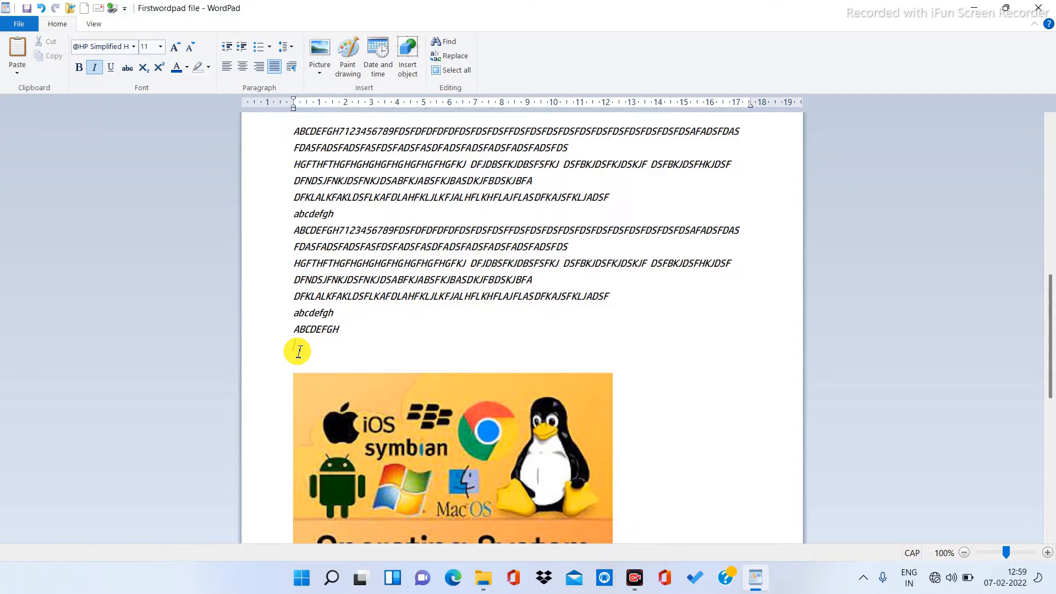
click(376, 57)
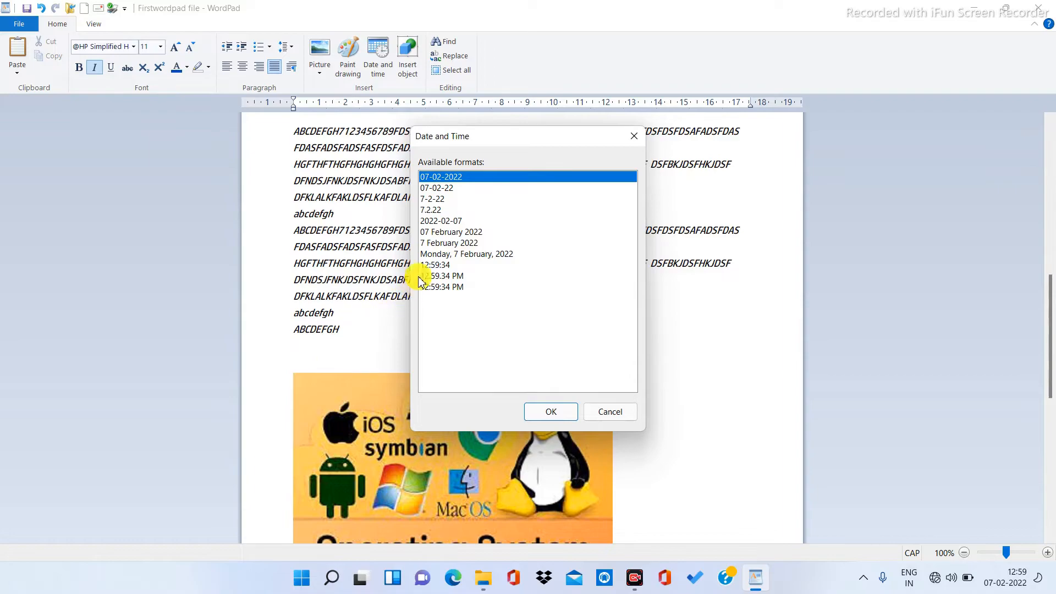
click(440, 254)
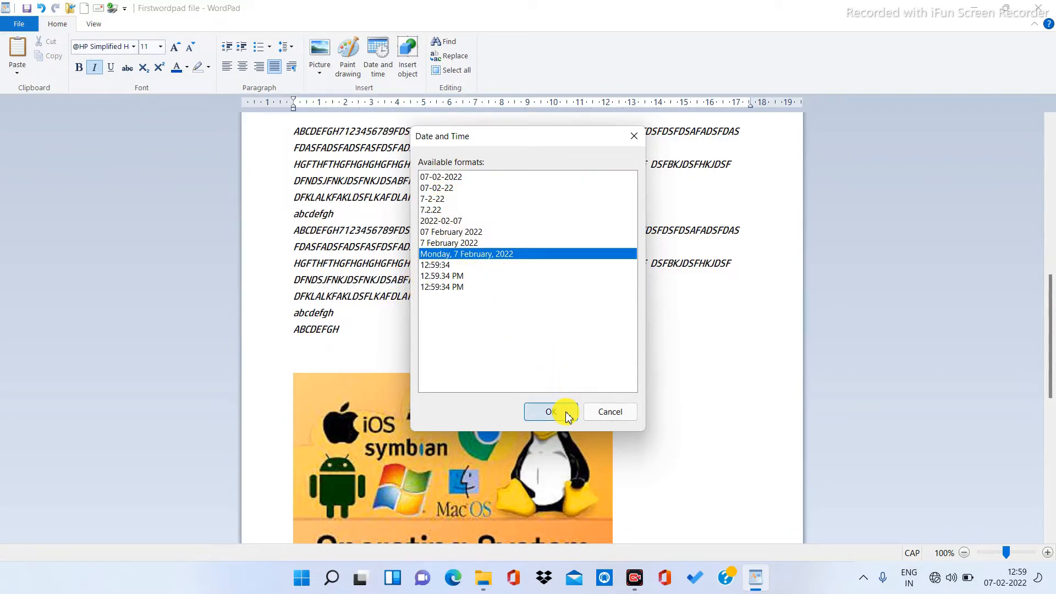
click(550, 412)
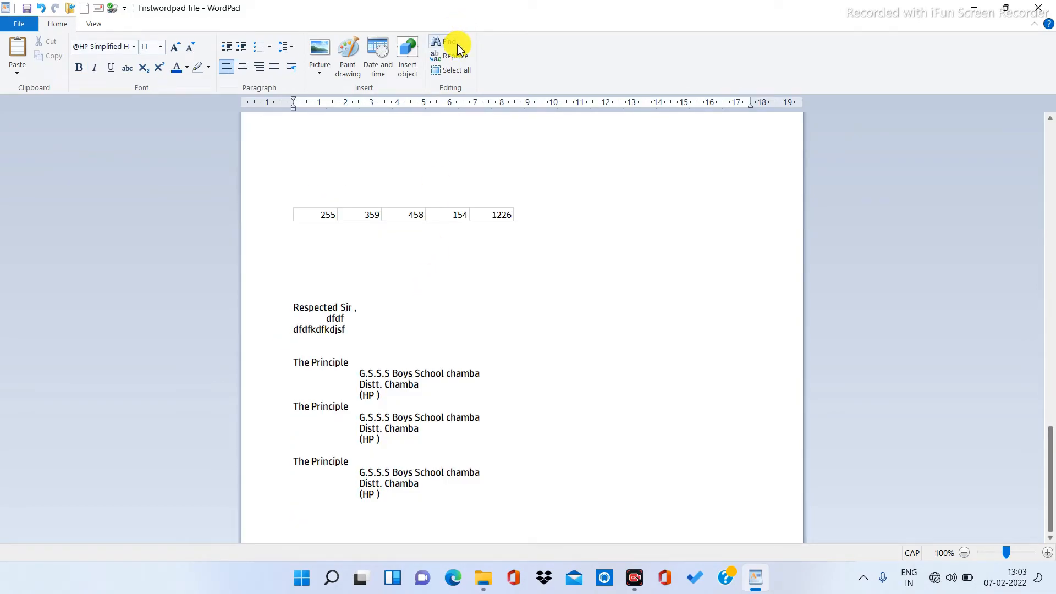
scroll(558, 289, up, 6)
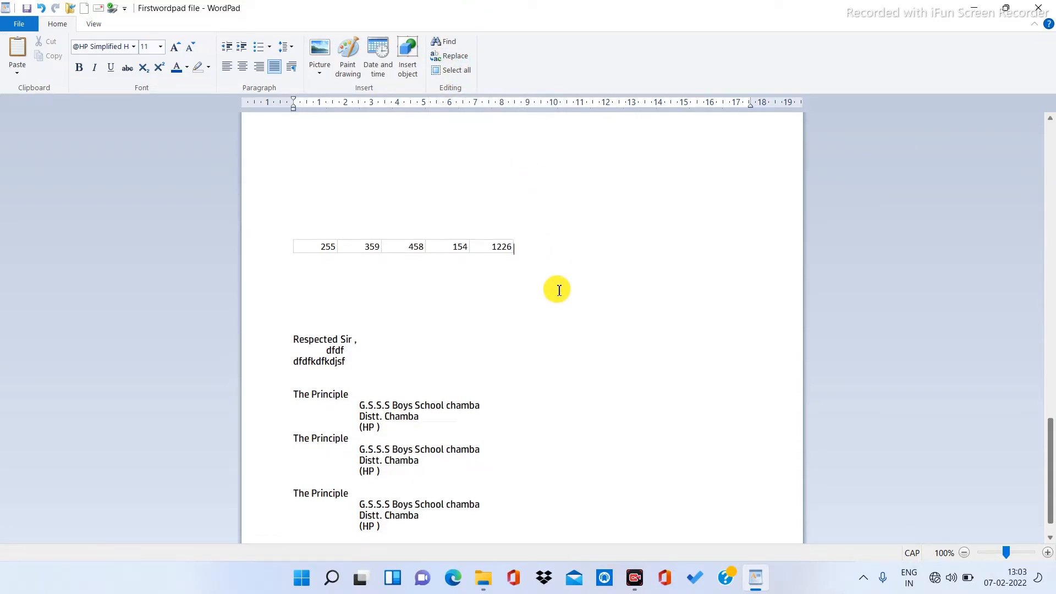
scroll(559, 290, up, 8)
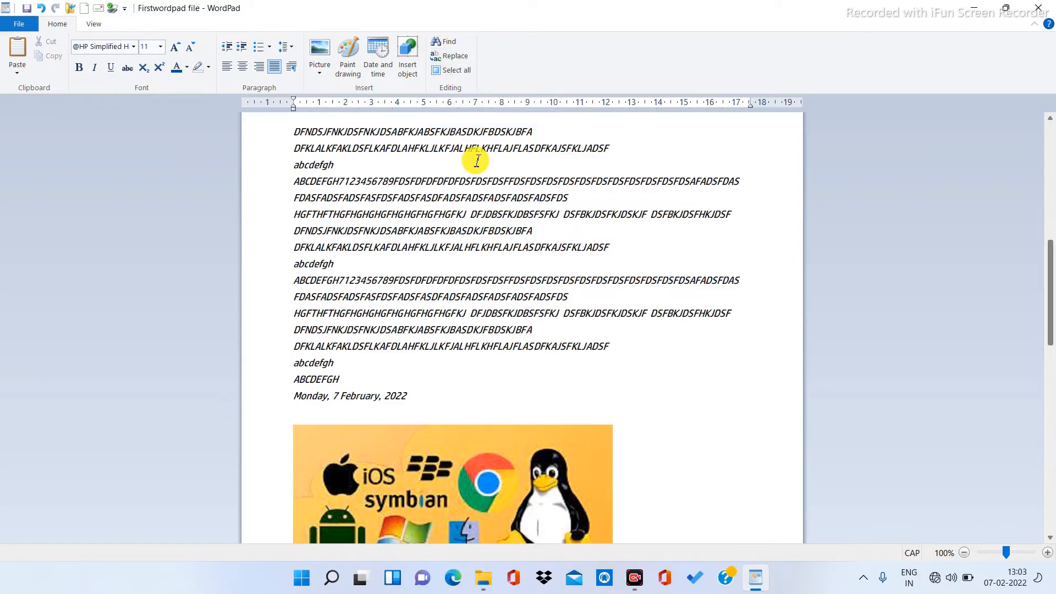
scroll(477, 158, up, 3)
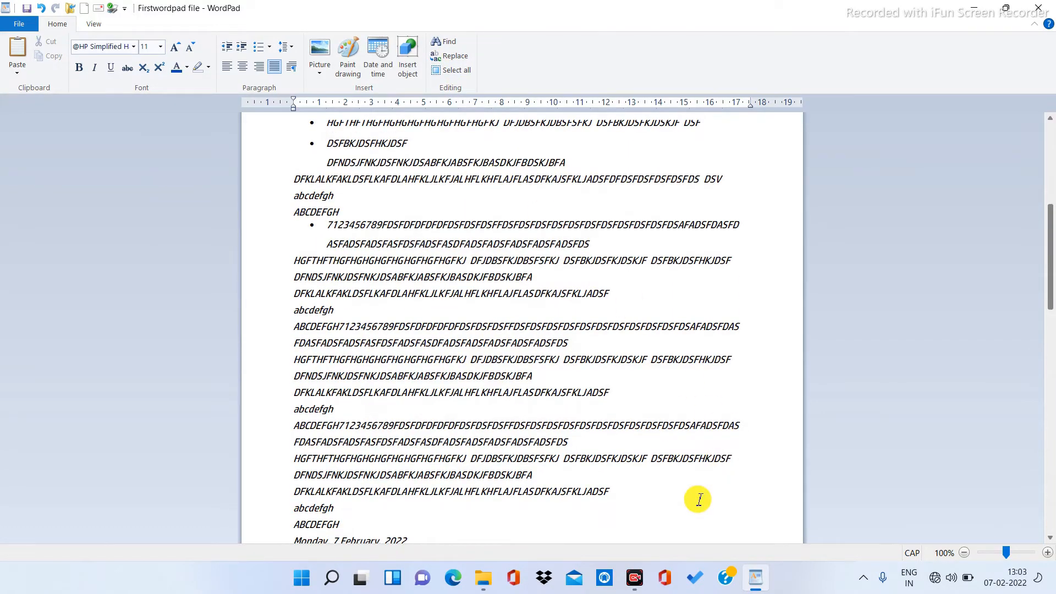
scroll(697, 497, up, 5)
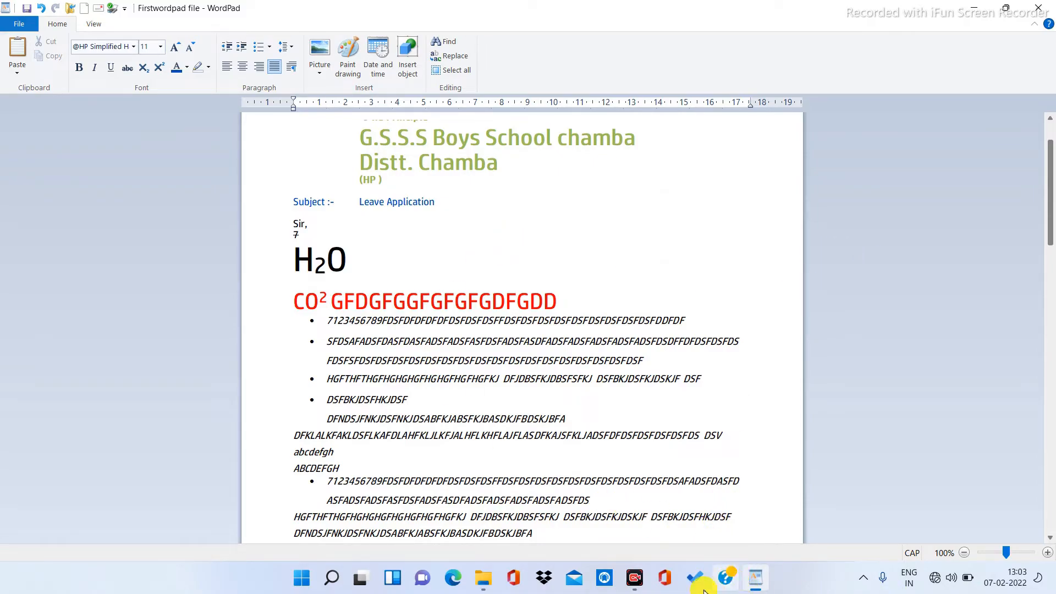
click(633, 582)
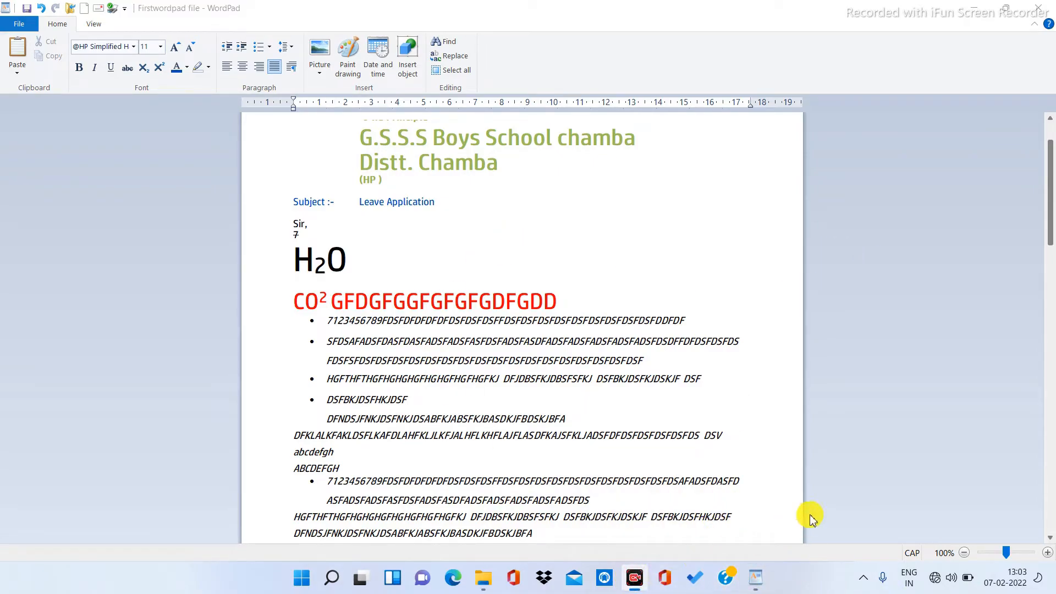
click(980, 9)
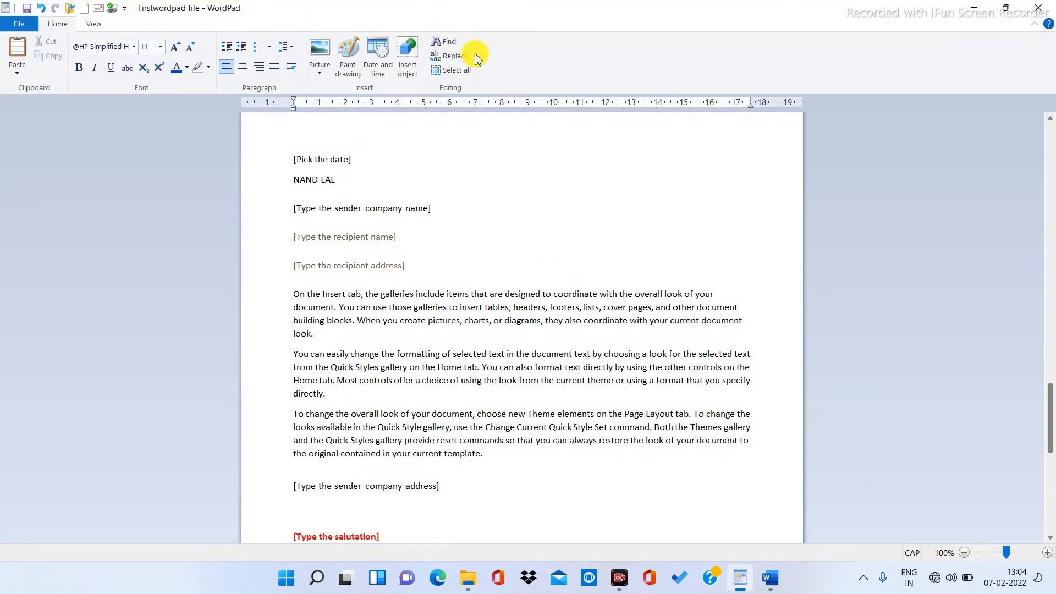
- Search the document for "FOOTERS" through to the end of the search
click(447, 42)
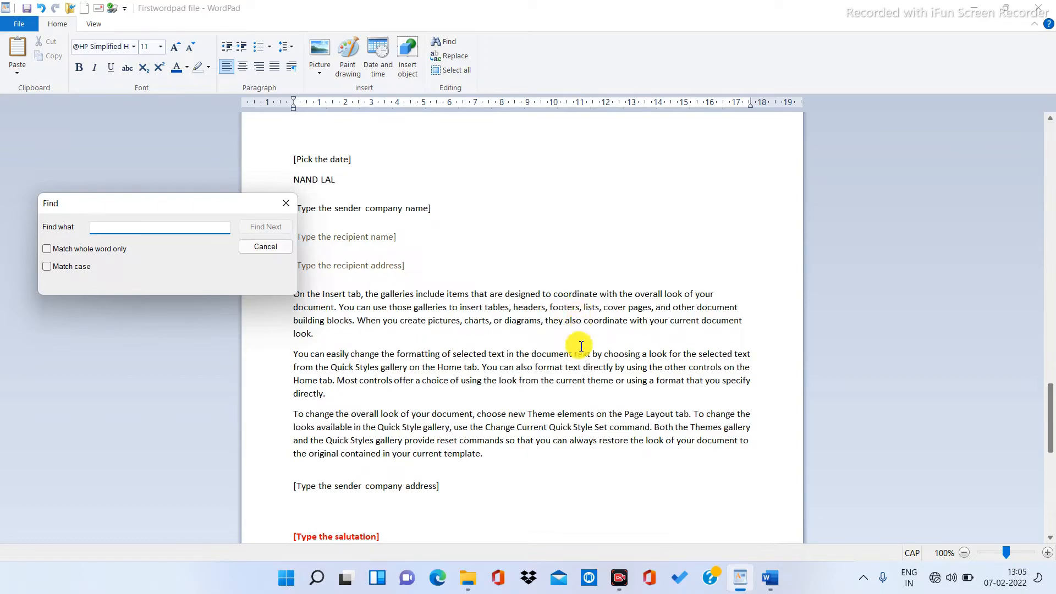
text(FOOTERS)
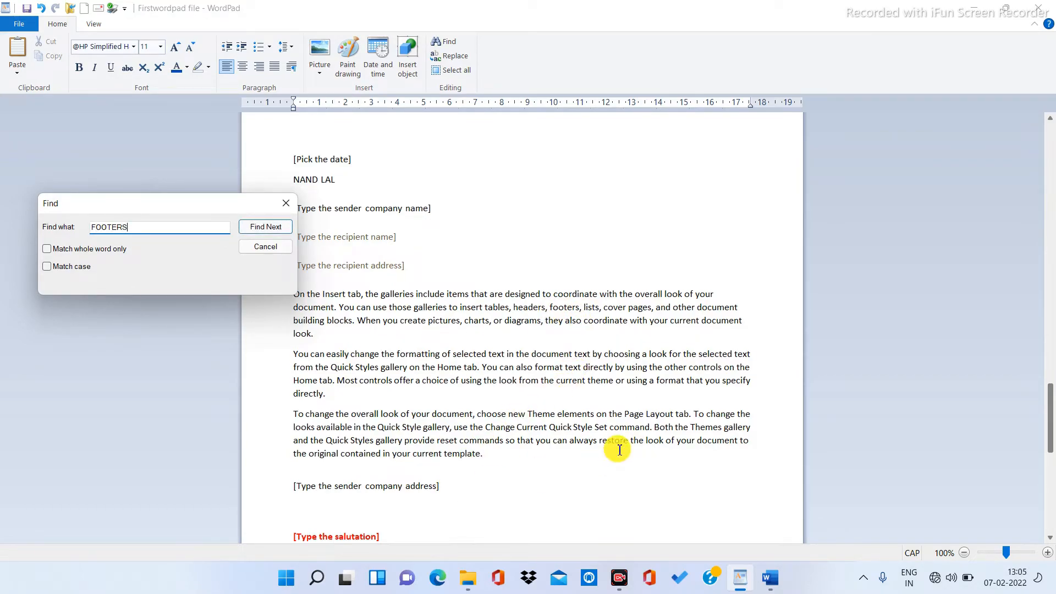
click(266, 227)
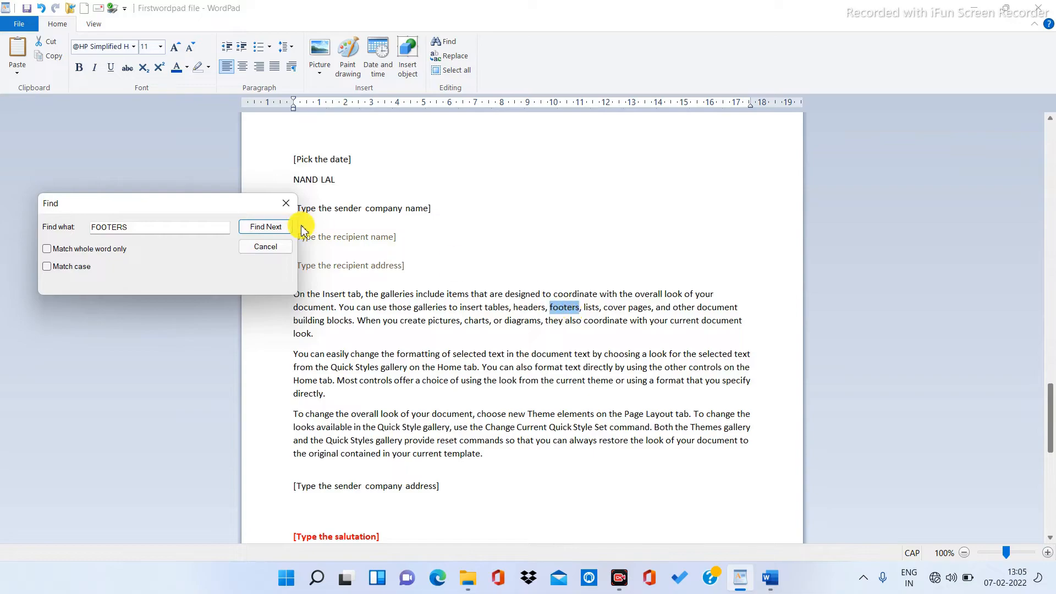
click(265, 228)
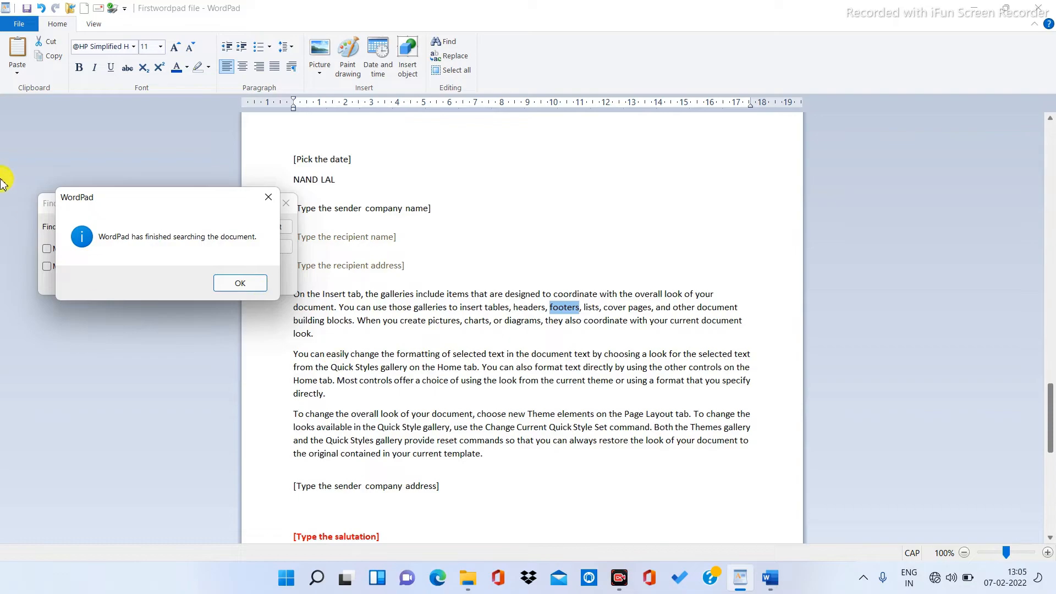
click(260, 284)
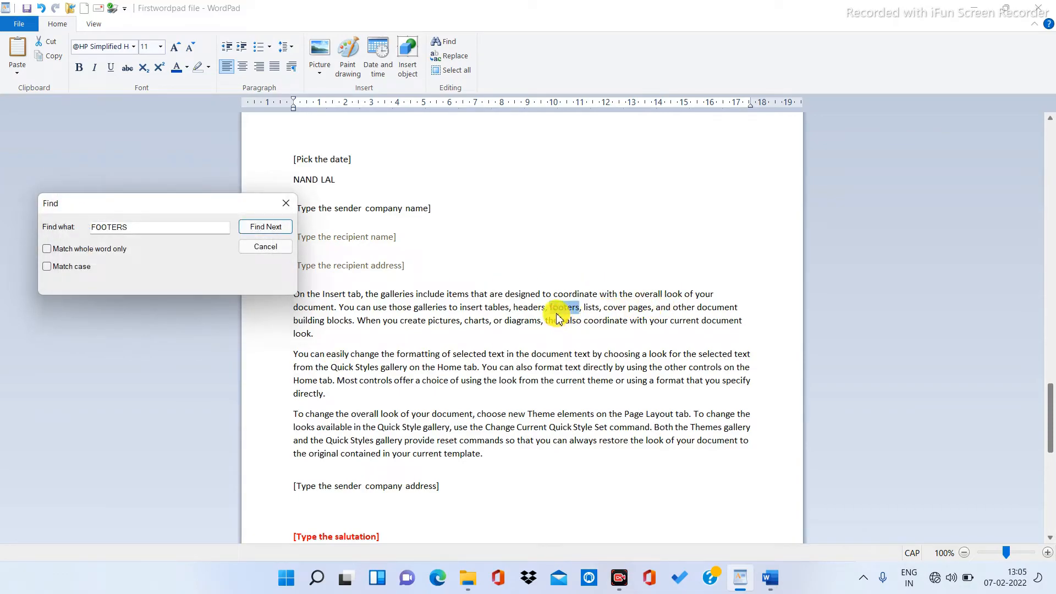
- Copy the word "footers" from the first body paragraph and paste it before "theme" in the second paragraph
right_click(560, 313)
click(591, 334)
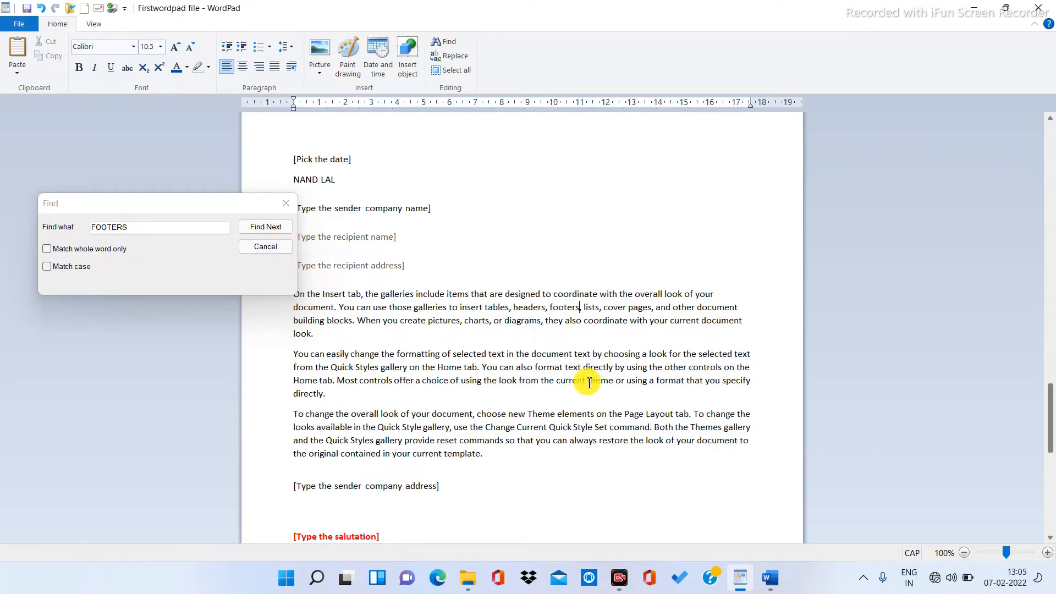
click(589, 382)
key(ctrl+v)
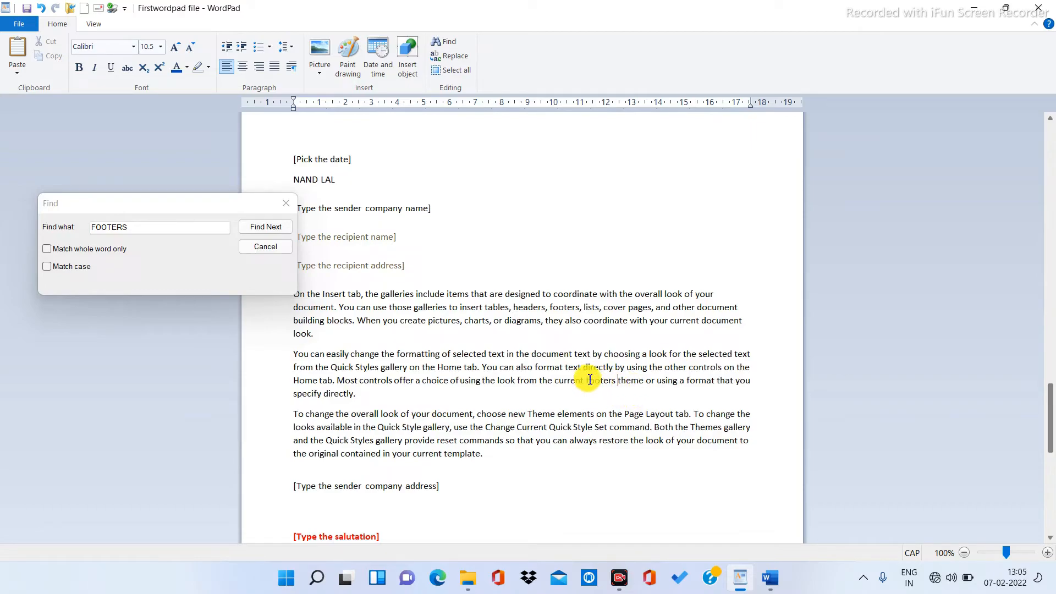
- Step through every occurrence of "FOOTERS" again, including the pasted one
click(256, 229)
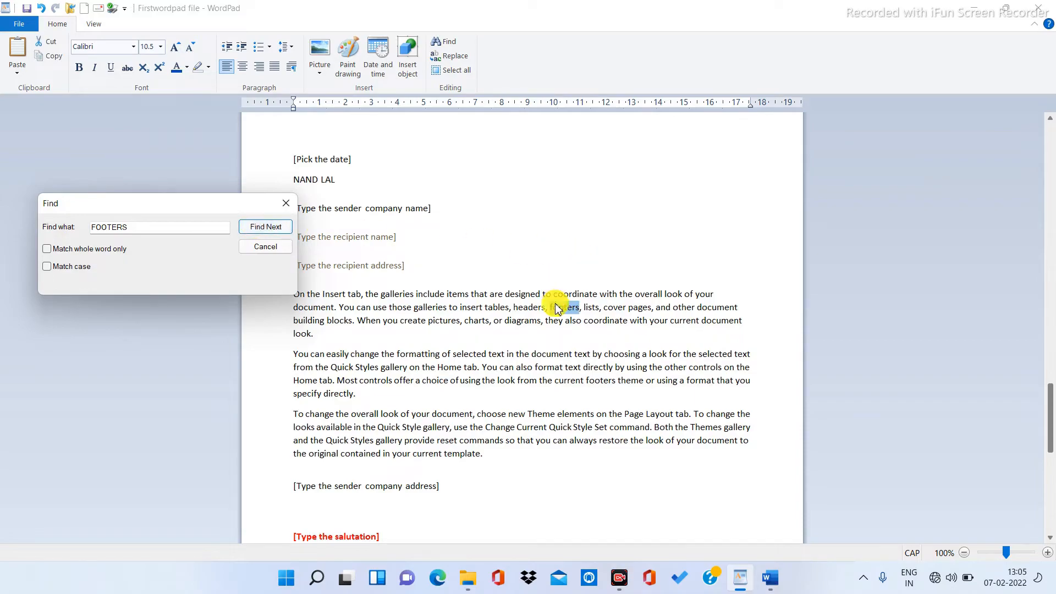
click(254, 230)
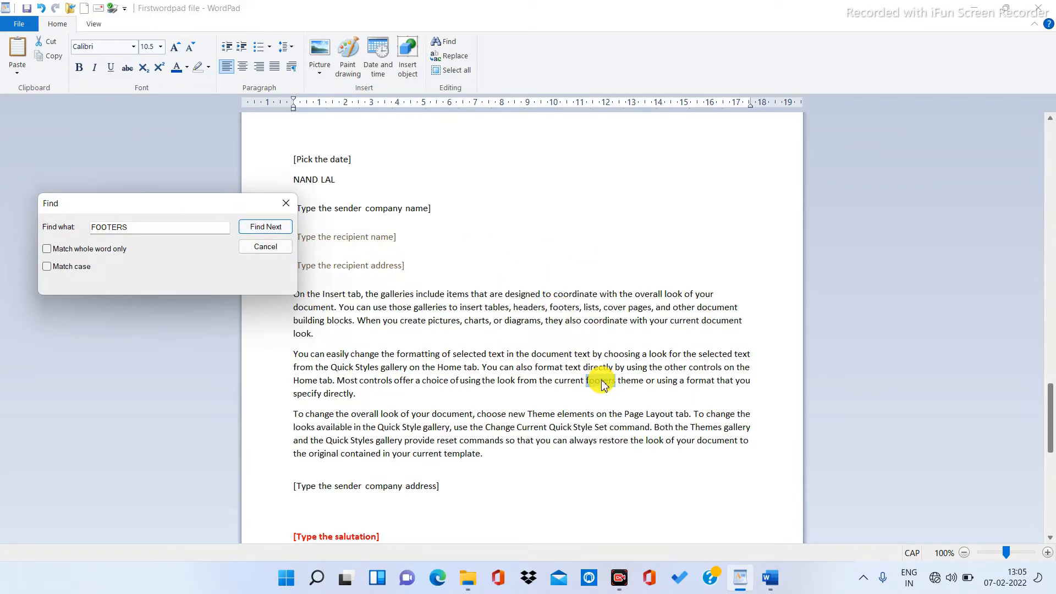
click(256, 231)
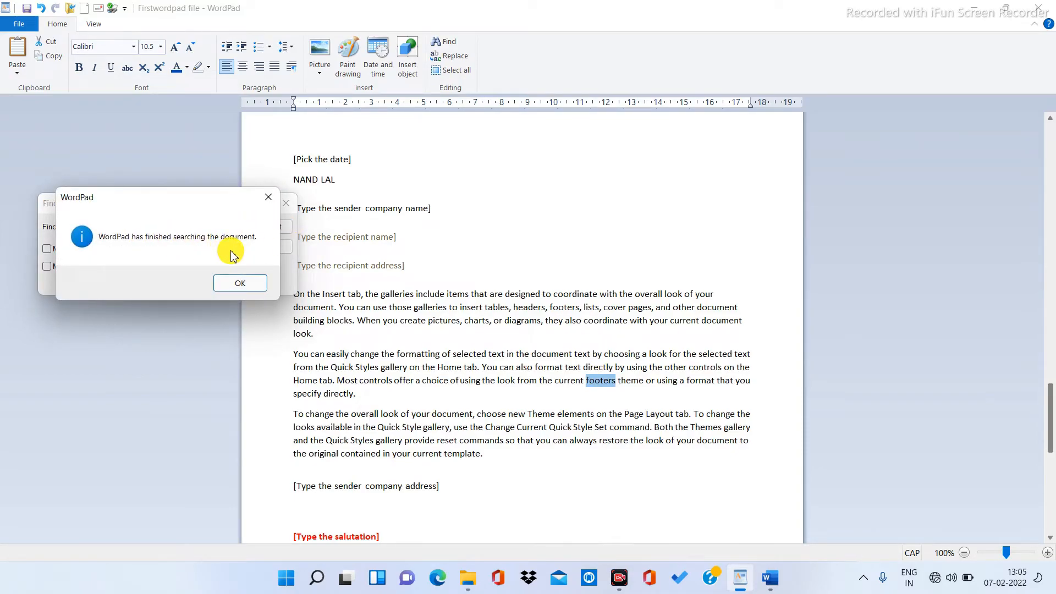
click(235, 283)
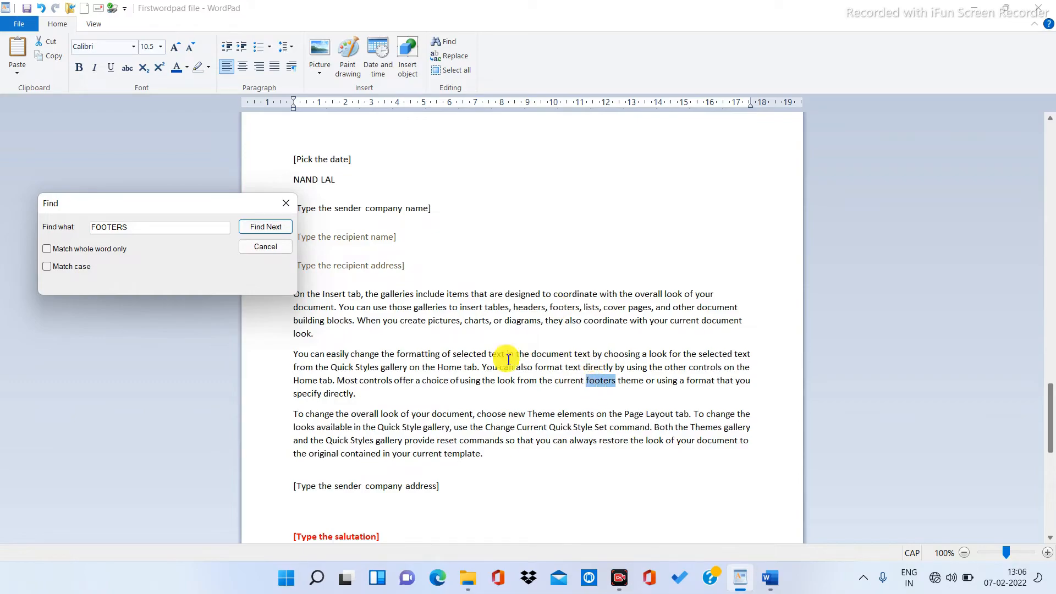
- Search for "FOOTERS" with whole-word matching turned on, going through its occurrences
drag(135, 229, 90, 226)
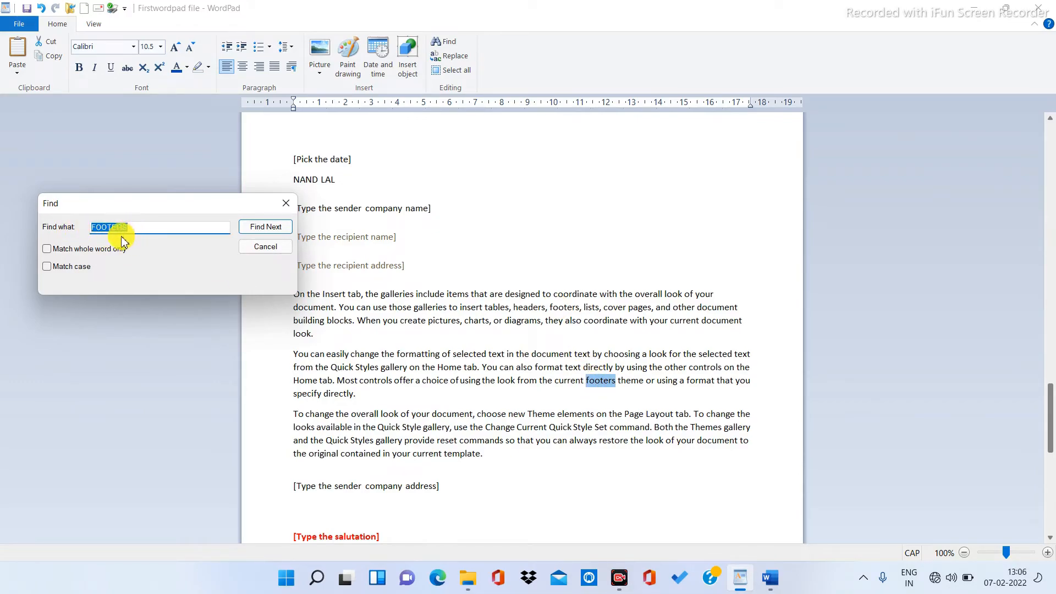
click(47, 251)
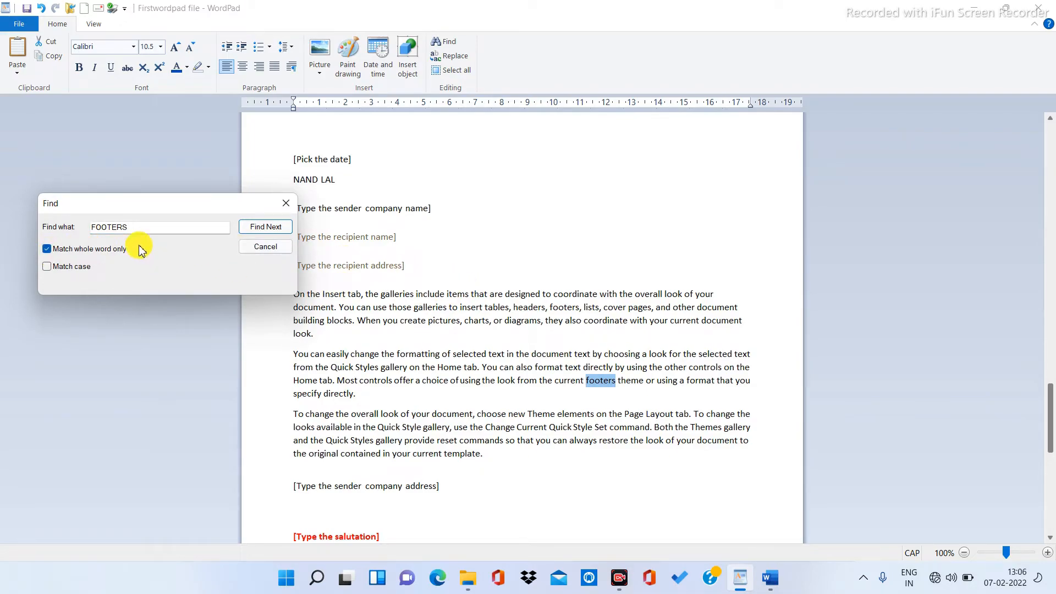
drag(135, 230, 55, 228)
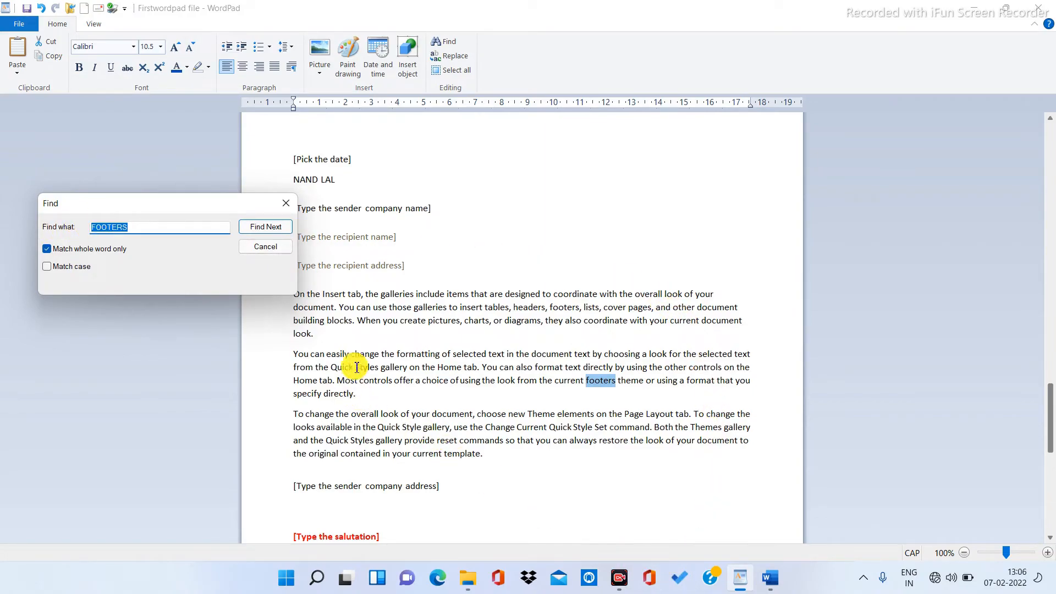
click(265, 227)
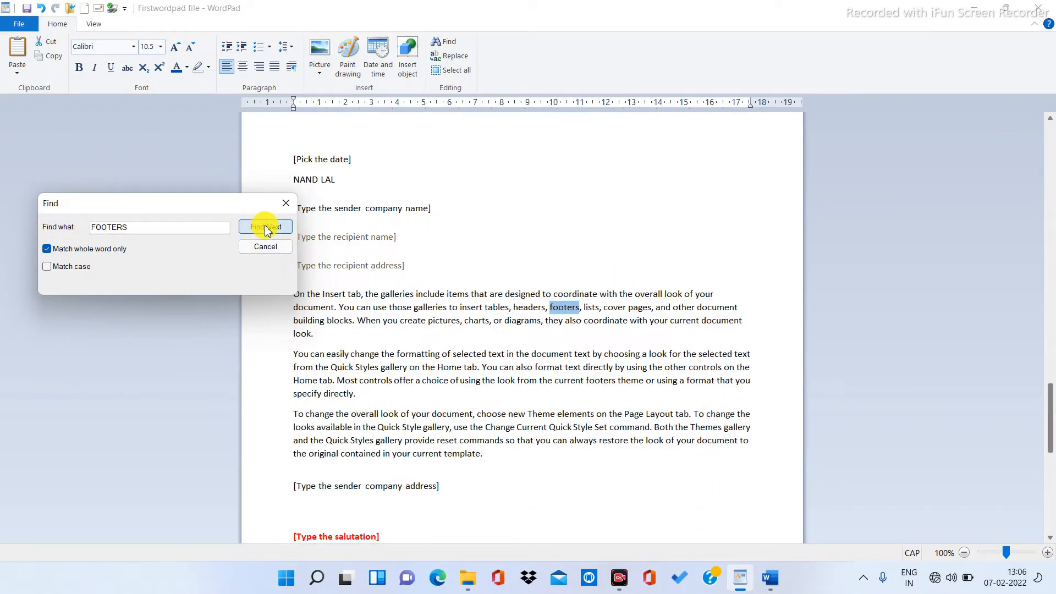
click(266, 228)
click(241, 281)
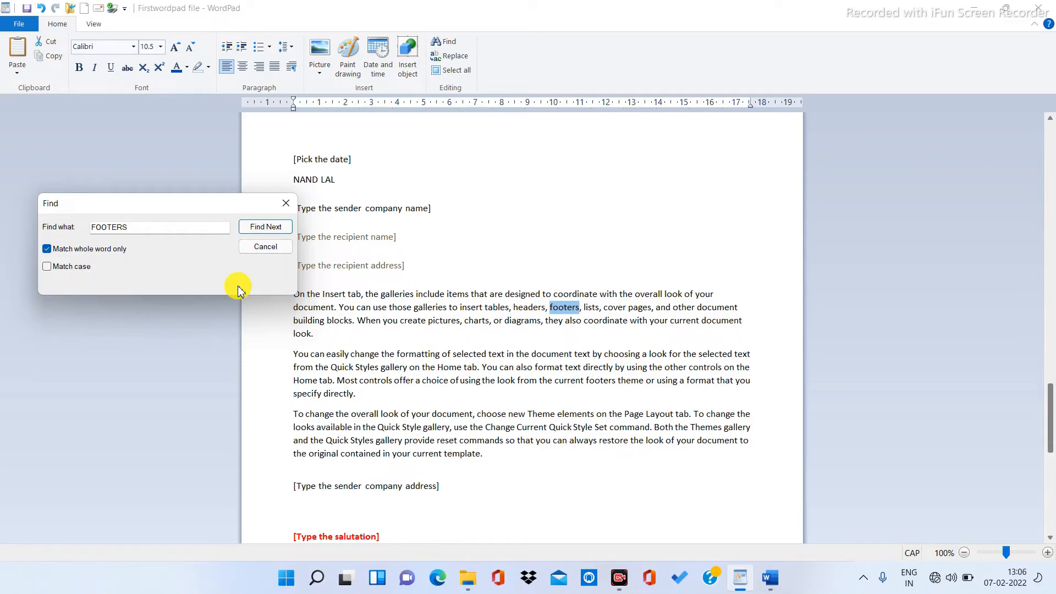
- Turn off whole-word matching, turn on case matching, and search for "FOOTERS" twice
click(47, 248)
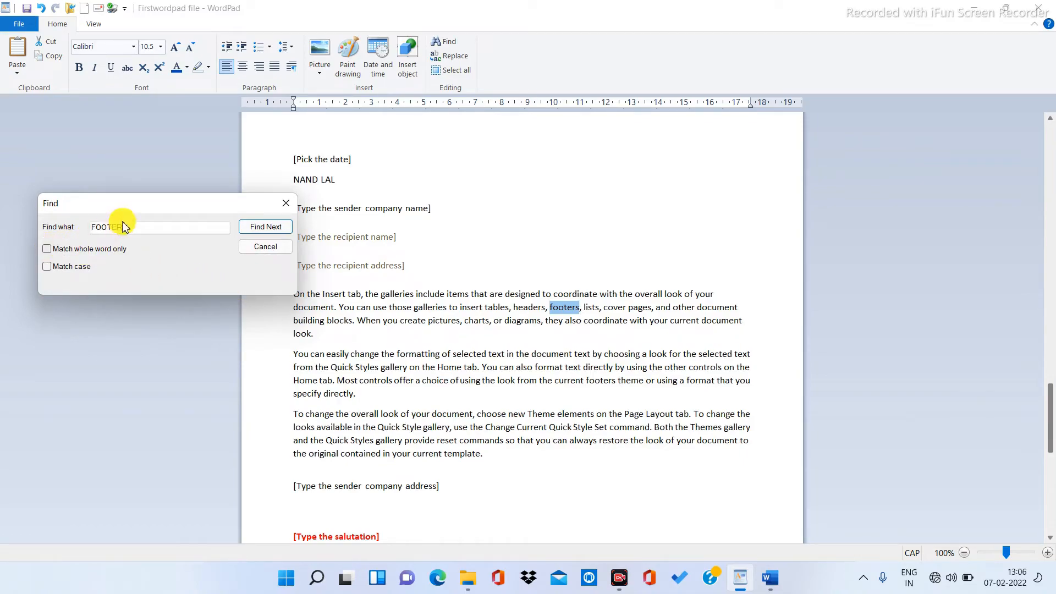
click(47, 266)
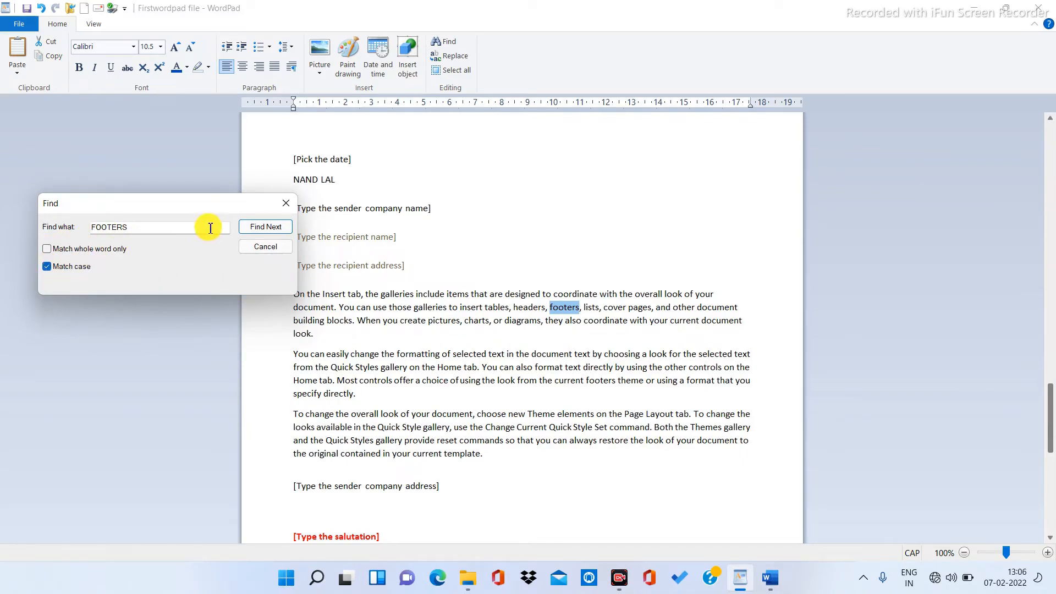
click(252, 228)
click(228, 288)
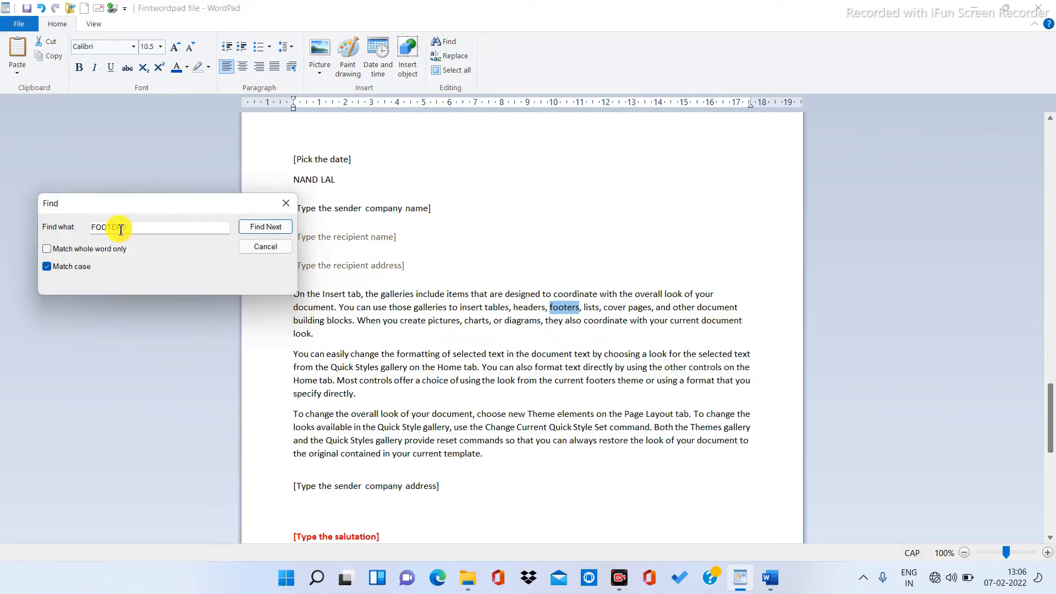
click(250, 232)
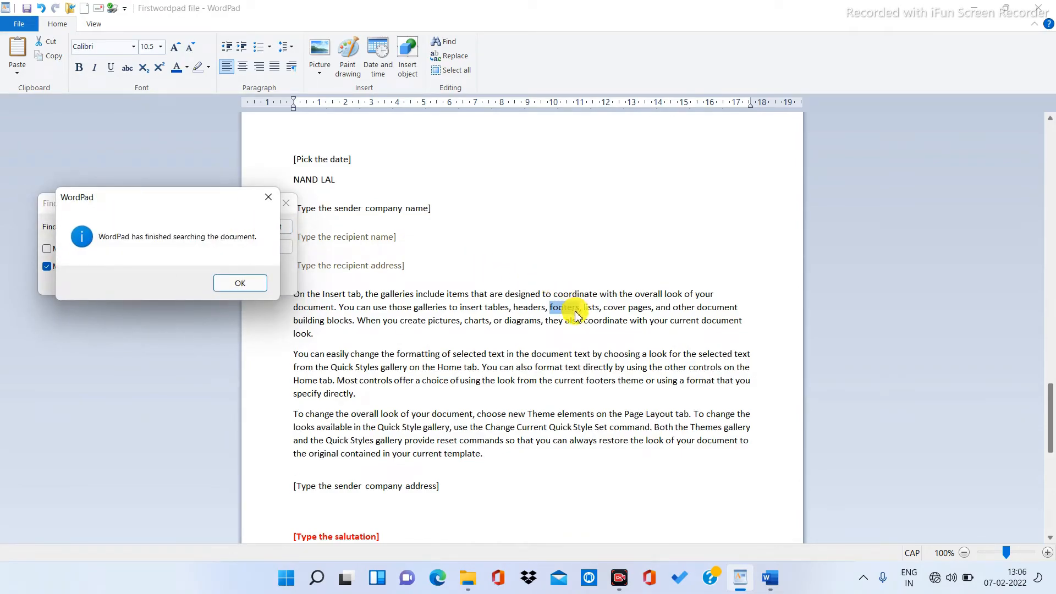
- Repeat the search for "FOOTERS" with case matching still turned on
click(240, 283)
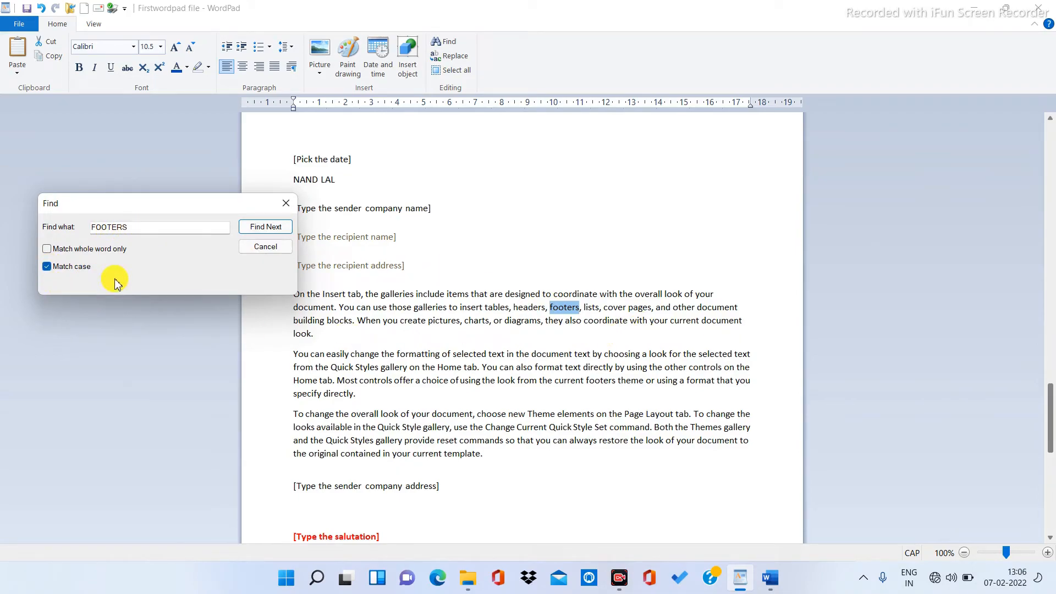
drag(141, 226, 2, 234)
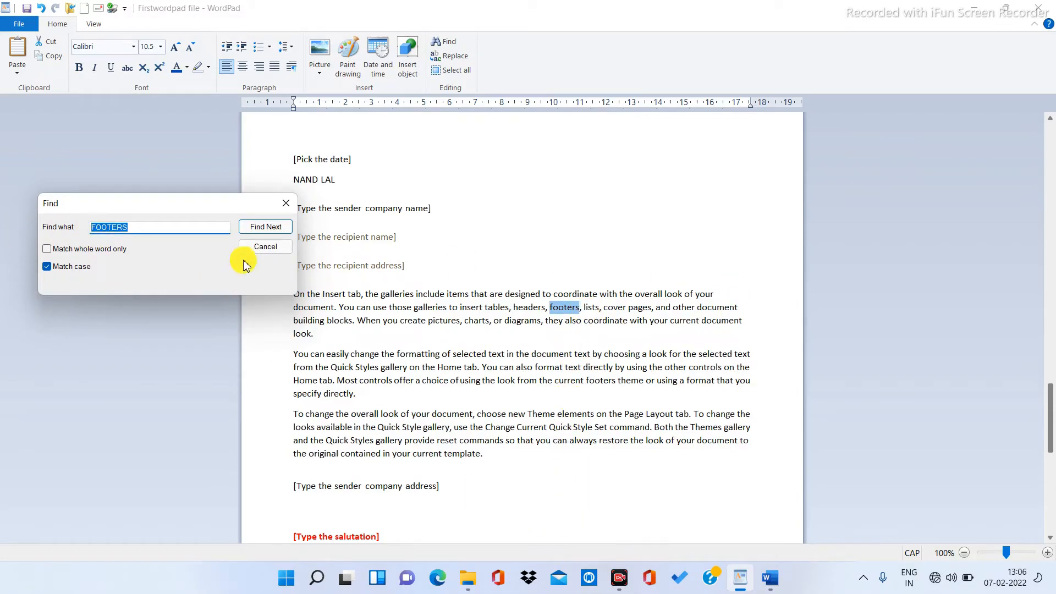
click(272, 233)
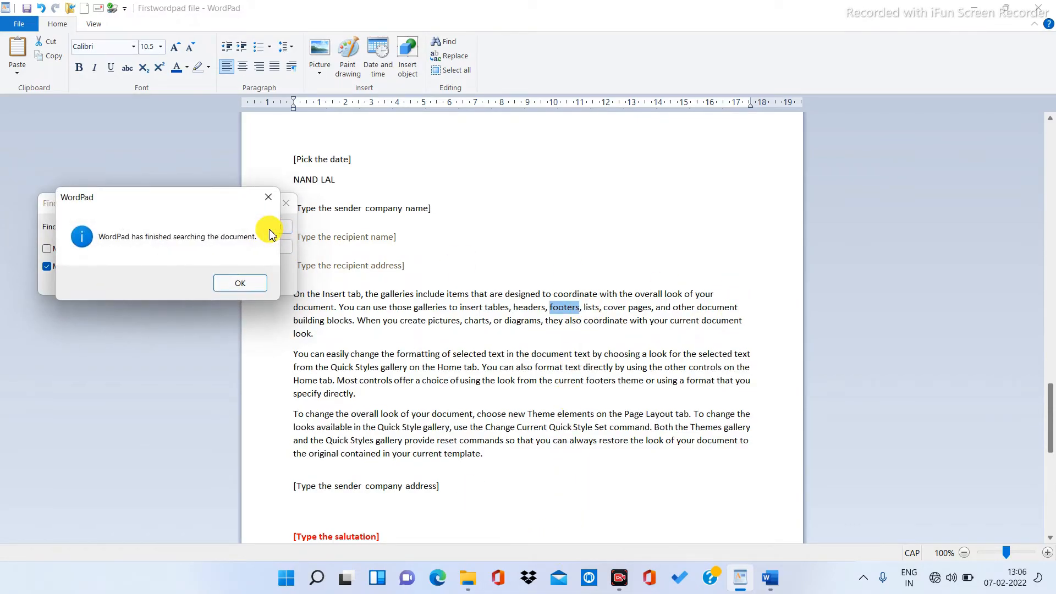
click(241, 279)
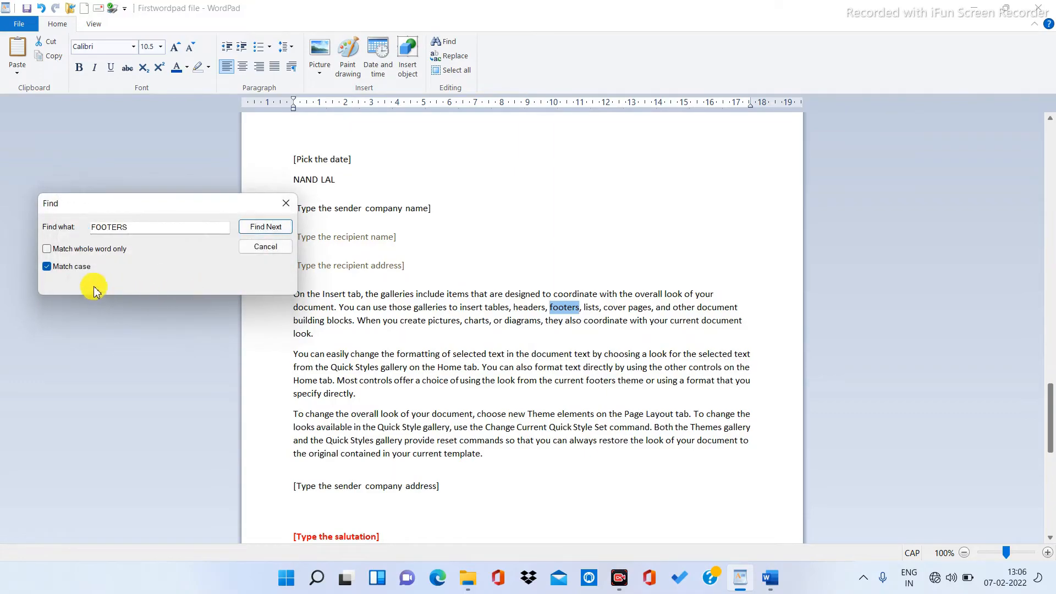
- Turn on whole-word matching, turn off case matching, and go through the occurrences of "FOOTERS"
click(47, 251)
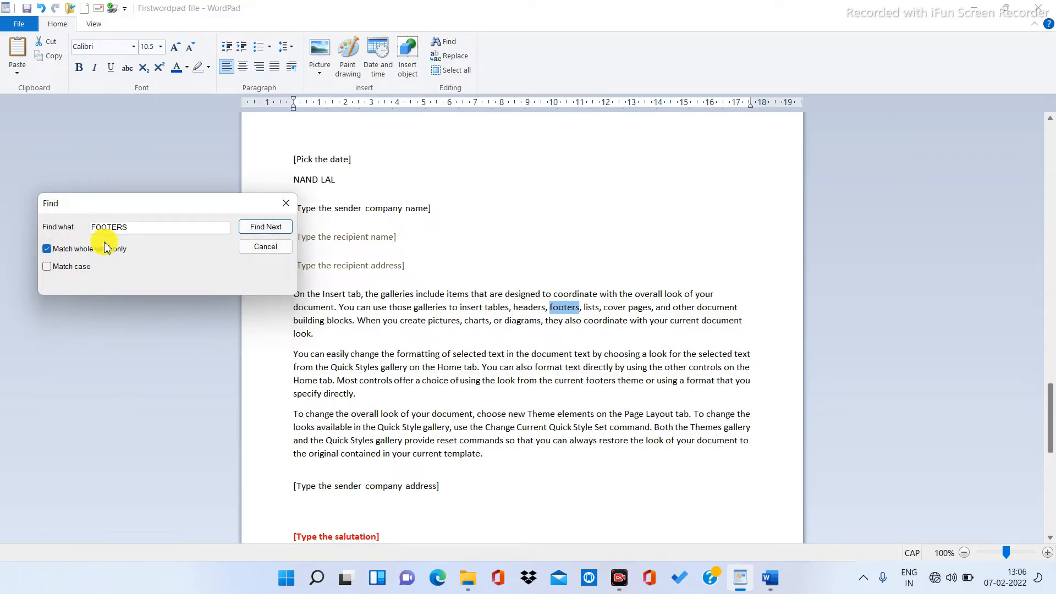
click(271, 228)
click(272, 231)
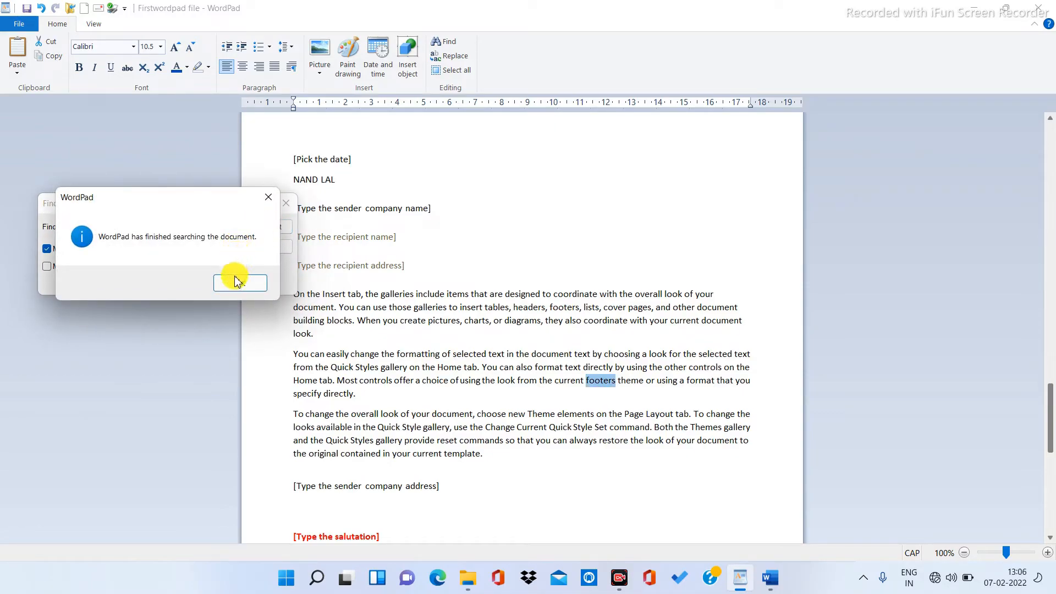
click(240, 279)
click(270, 230)
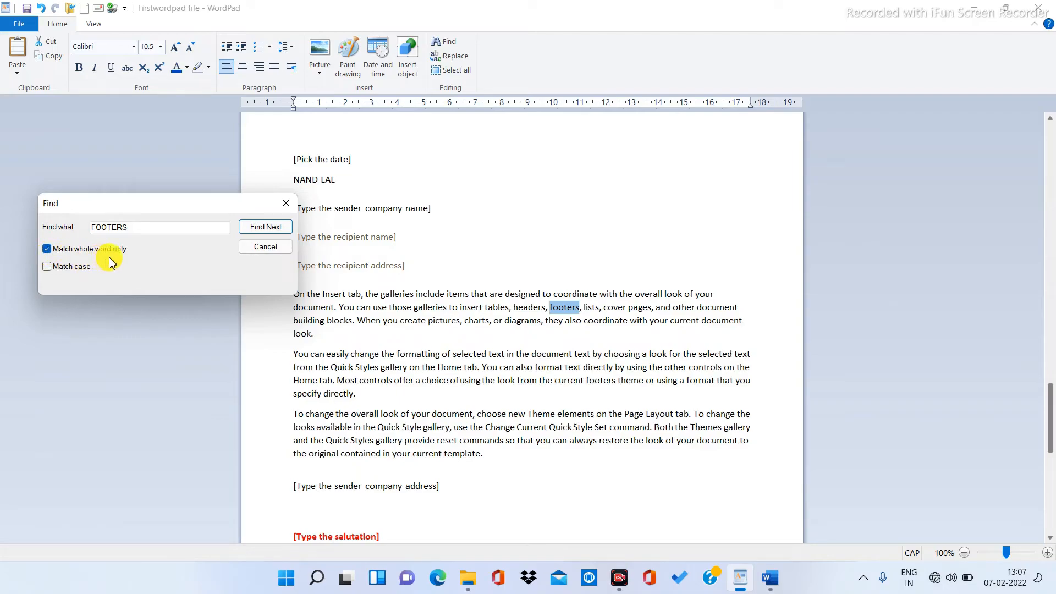
- Search for "FOOTERS" once more as a whole word and end the search
drag(148, 225, 73, 228)
key(BackSpace)
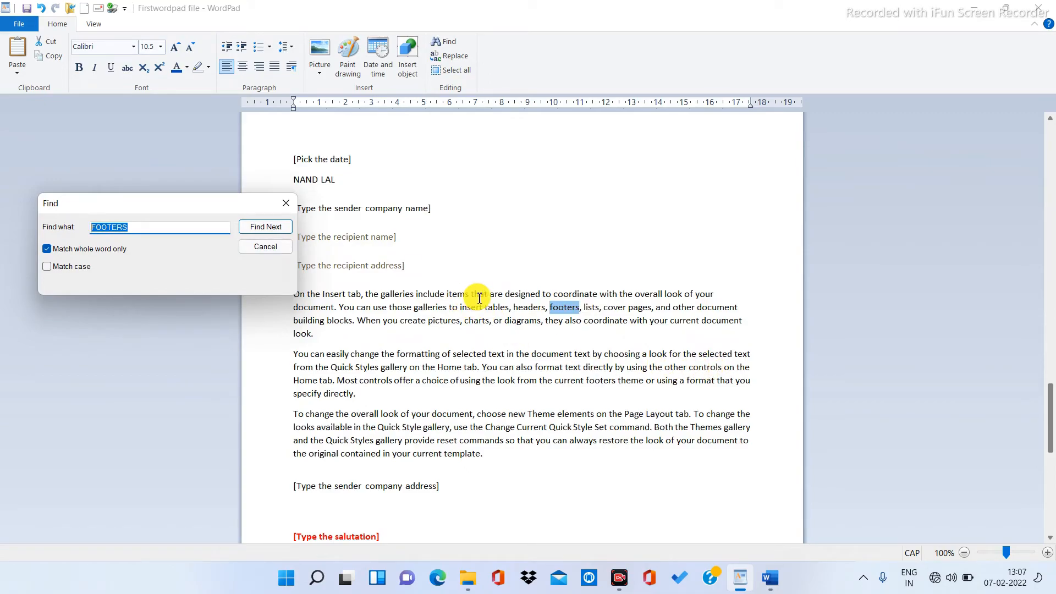
click(262, 227)
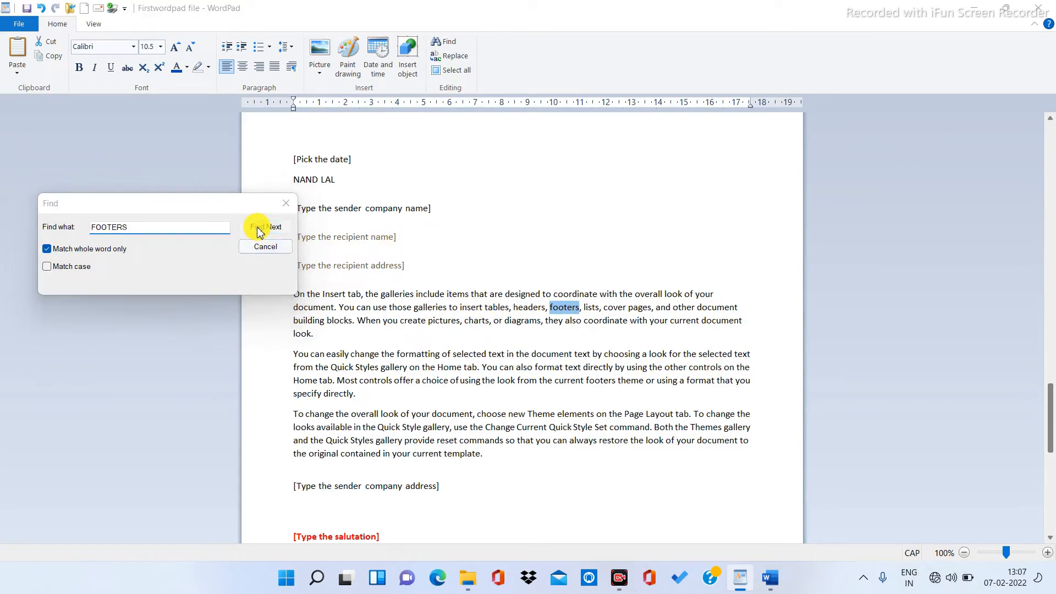
click(238, 283)
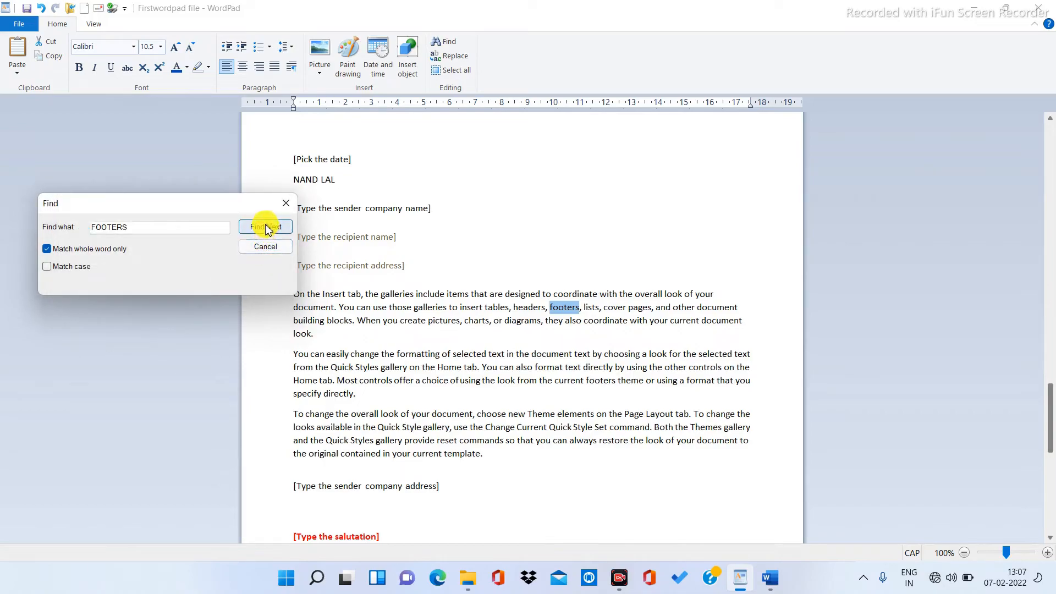
click(266, 227)
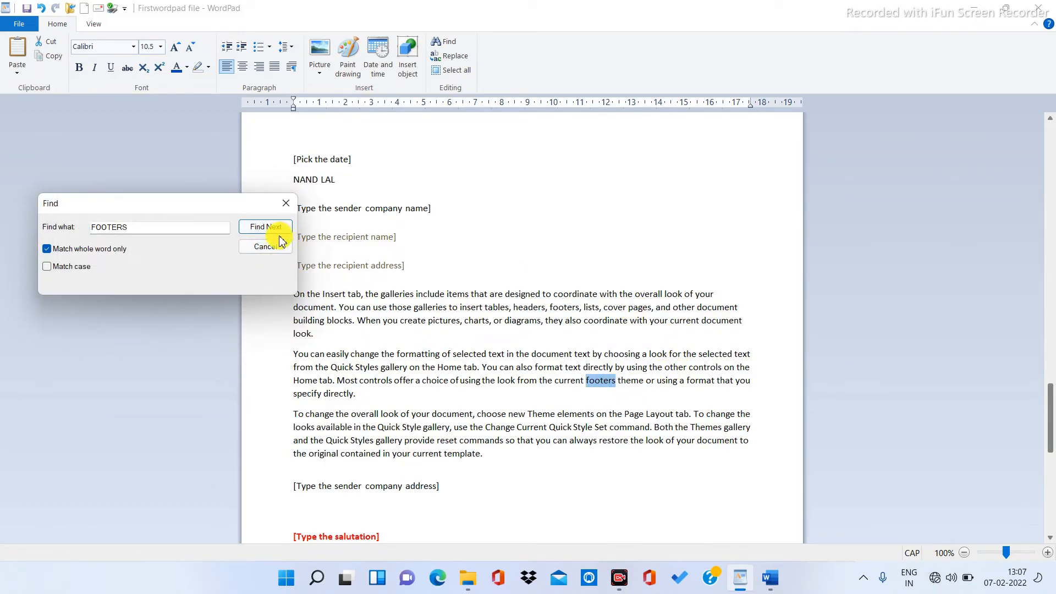
click(266, 247)
click(510, 411)
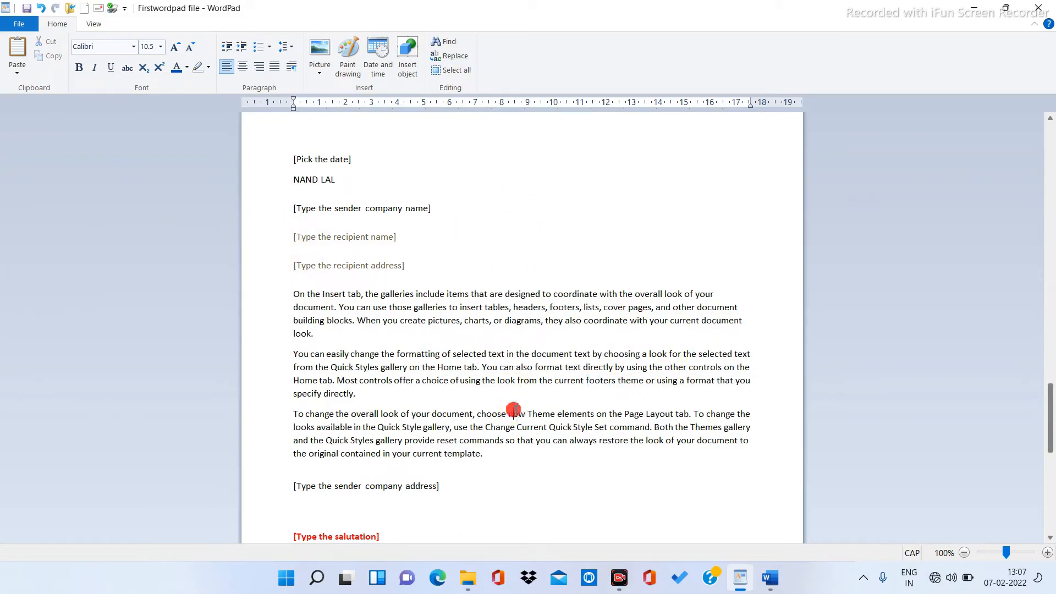
- Add the word "CHAMBA" after the first and second body paragraphs and on the line above the sender company address
click(450, 55)
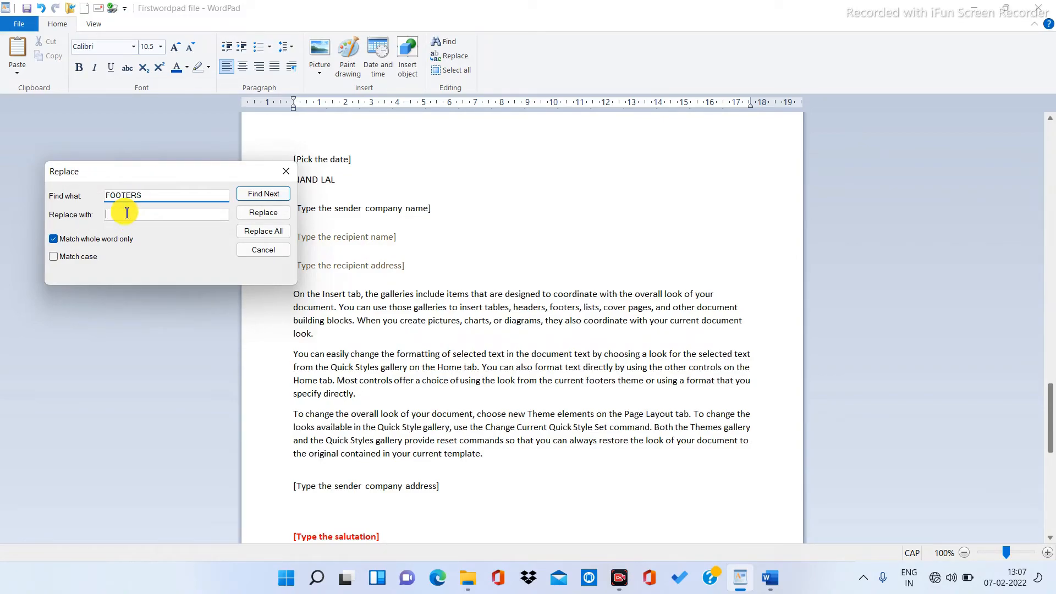
click(262, 249)
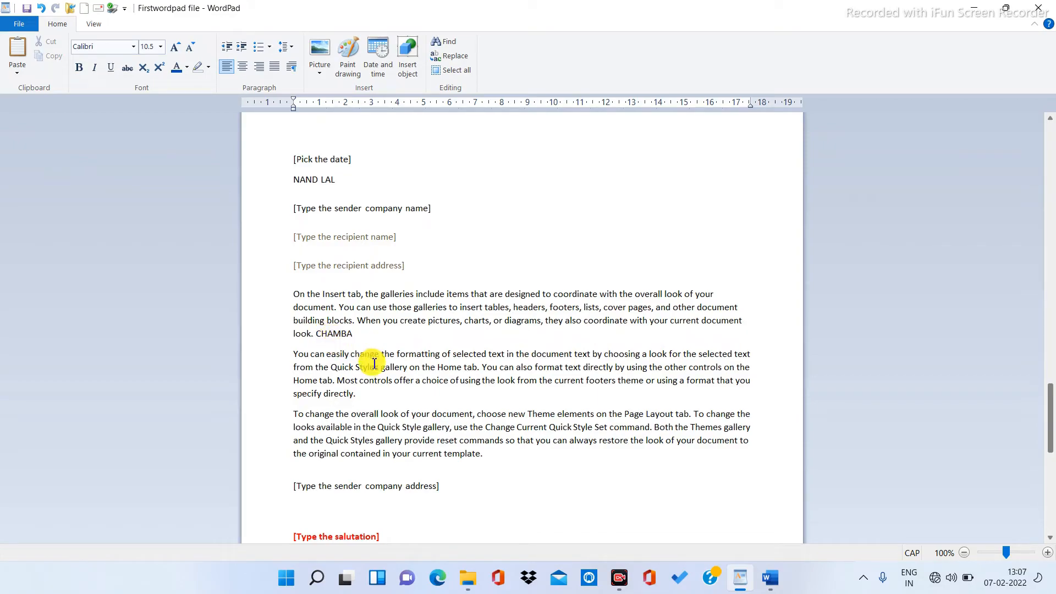
click(374, 404)
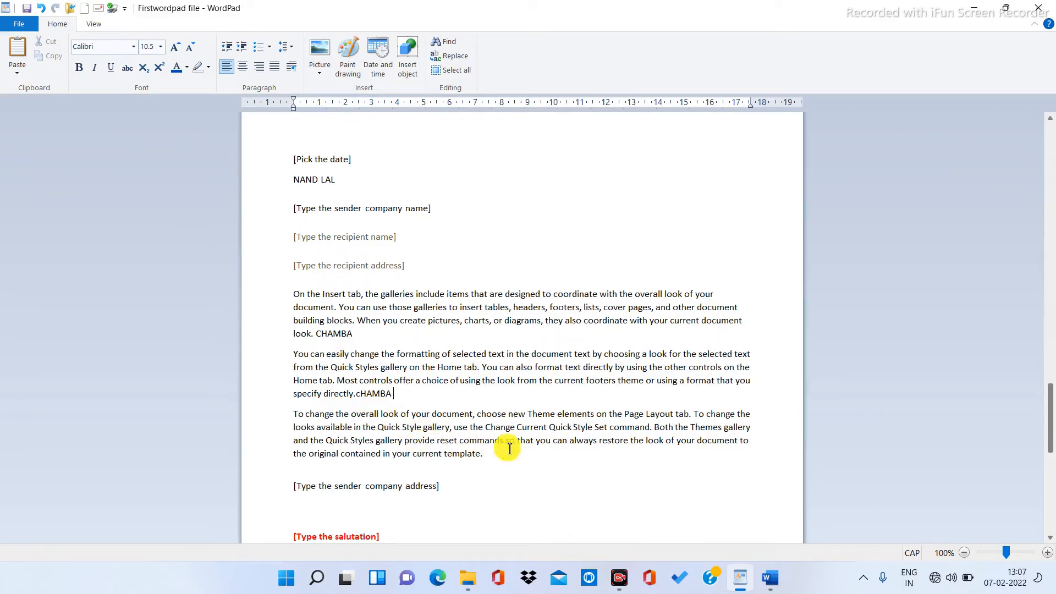
click(516, 470)
click(298, 478)
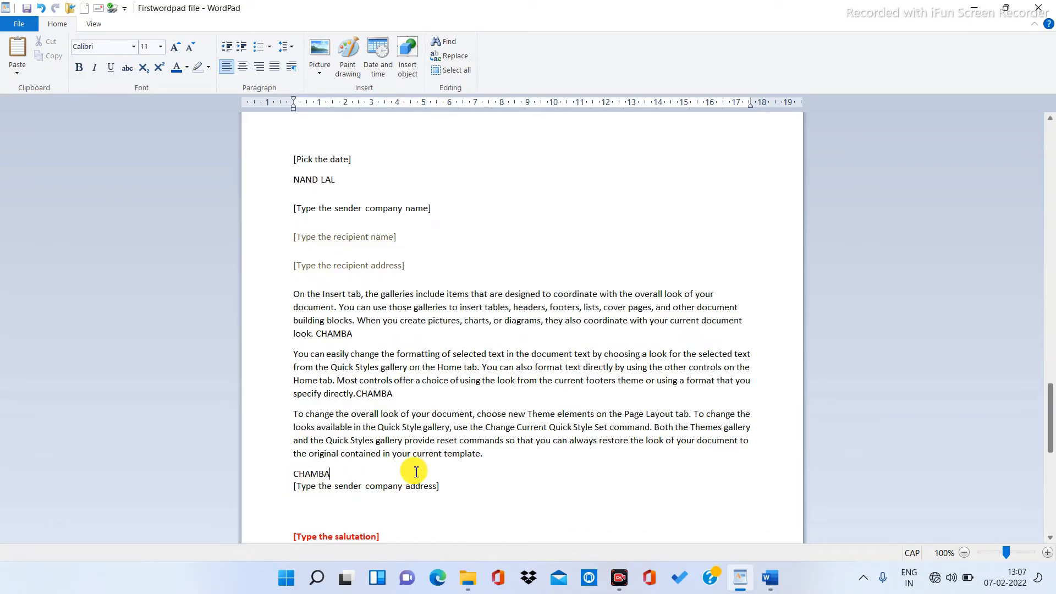
- Set "CHAMBA" as the whole word to replace and go through its occurrences to the one ending the first body paragraph
click(451, 57)
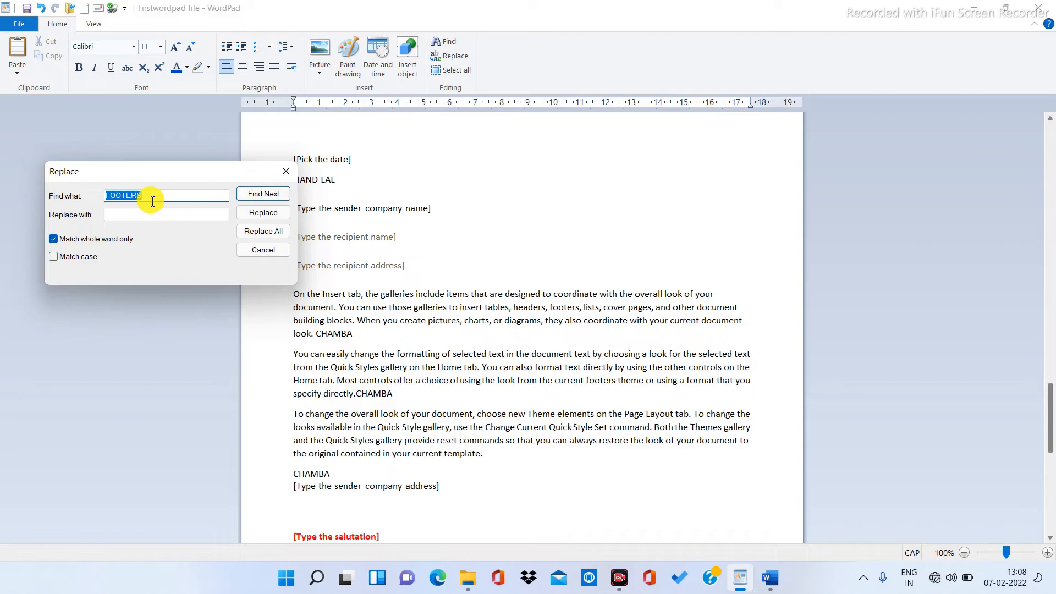
text(CHAMBA)
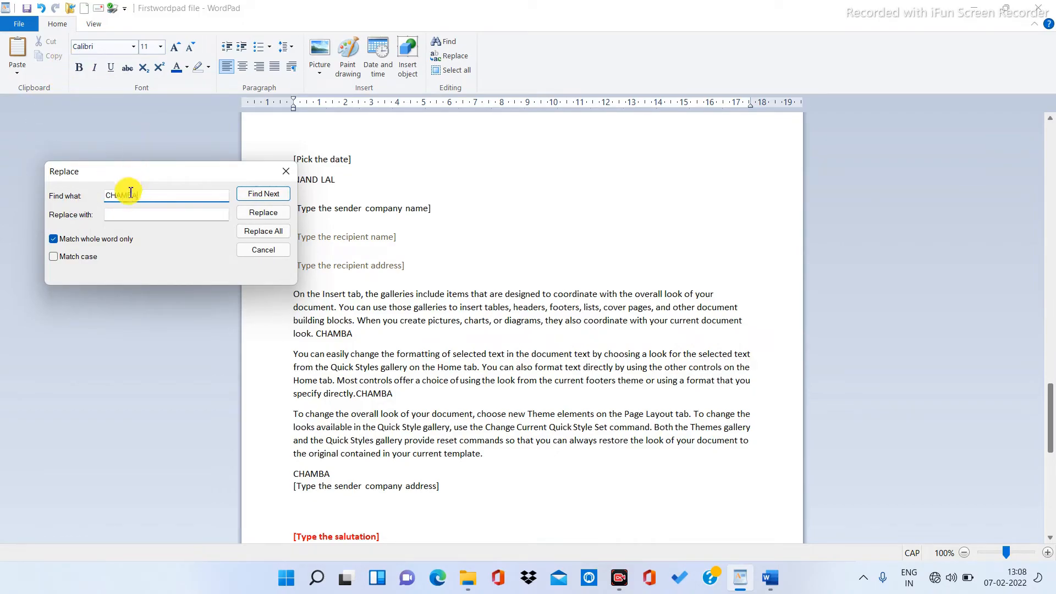
click(259, 195)
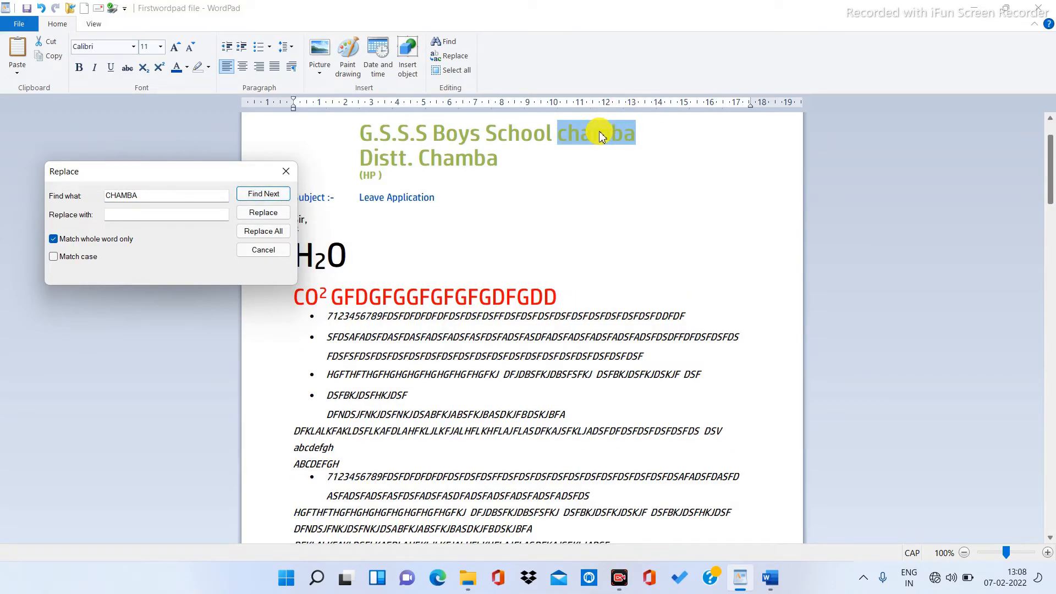
click(262, 195)
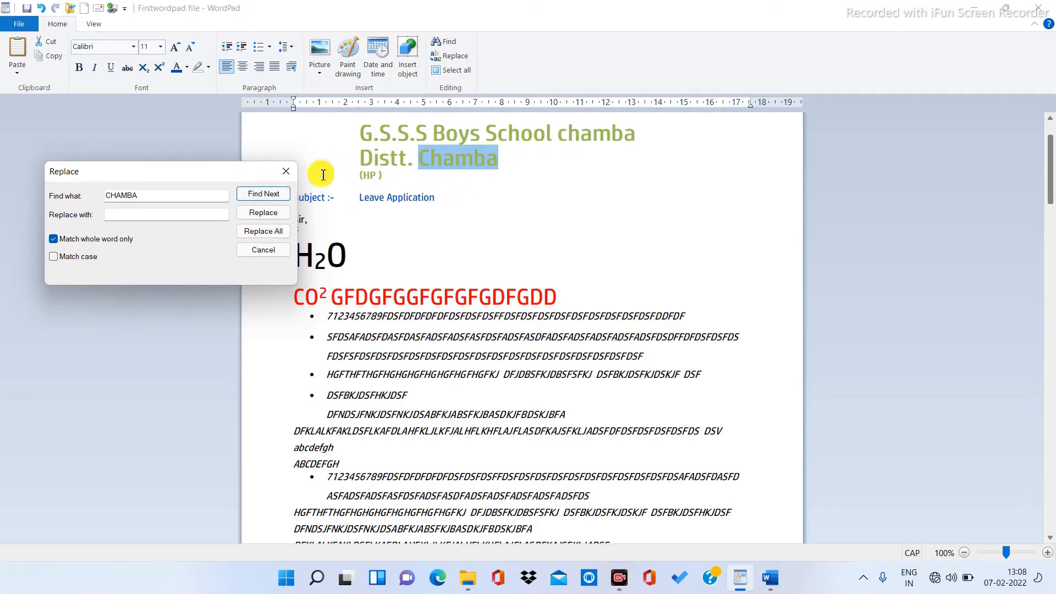
click(252, 201)
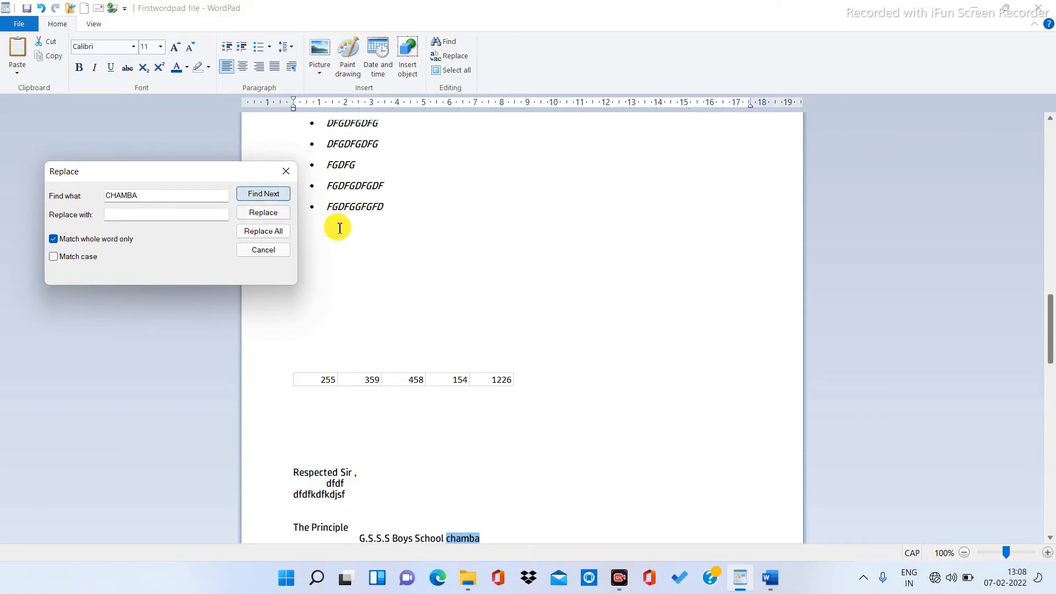
scroll(418, 319, down, 5)
click(255, 201)
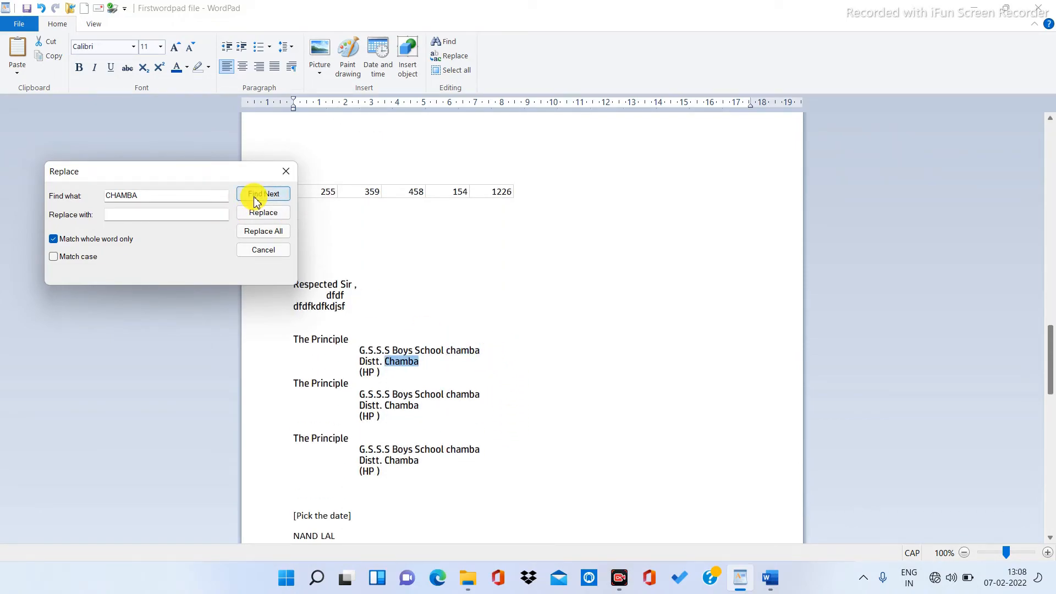
click(254, 201)
click(254, 202)
click(255, 201)
click(255, 201)
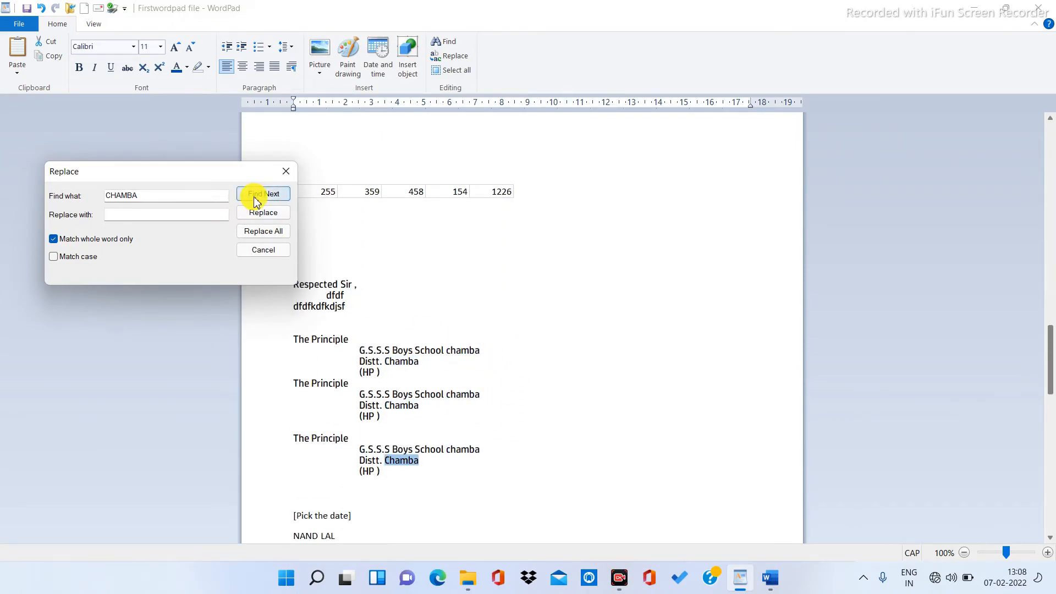
click(254, 201)
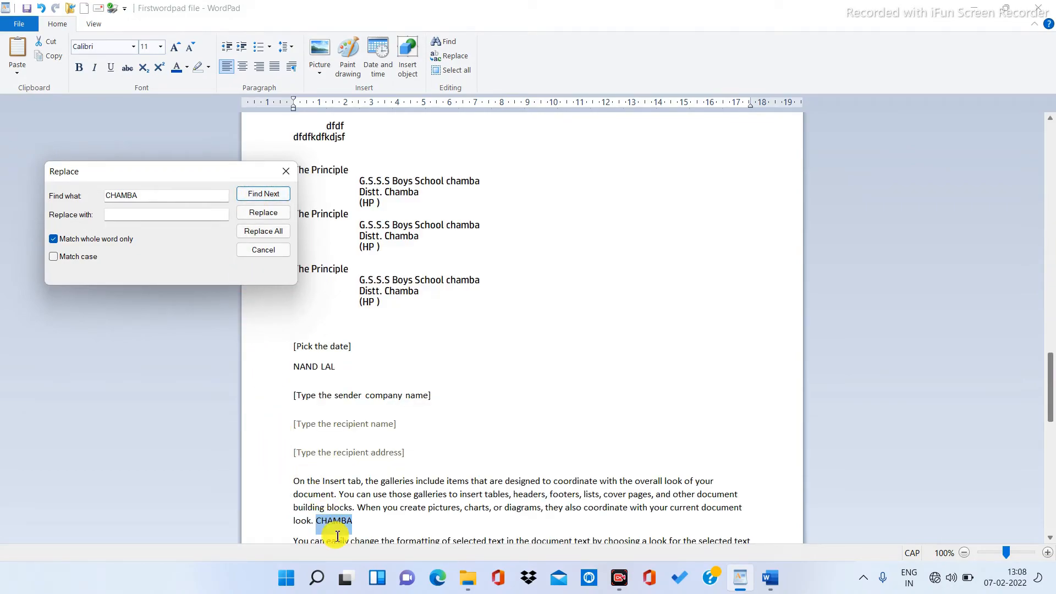
- Set the replacement text to "KANGRA" and replace the three "CHAMBA" entries after the body paragraphs one at a time
scroll(342, 531, down, 1)
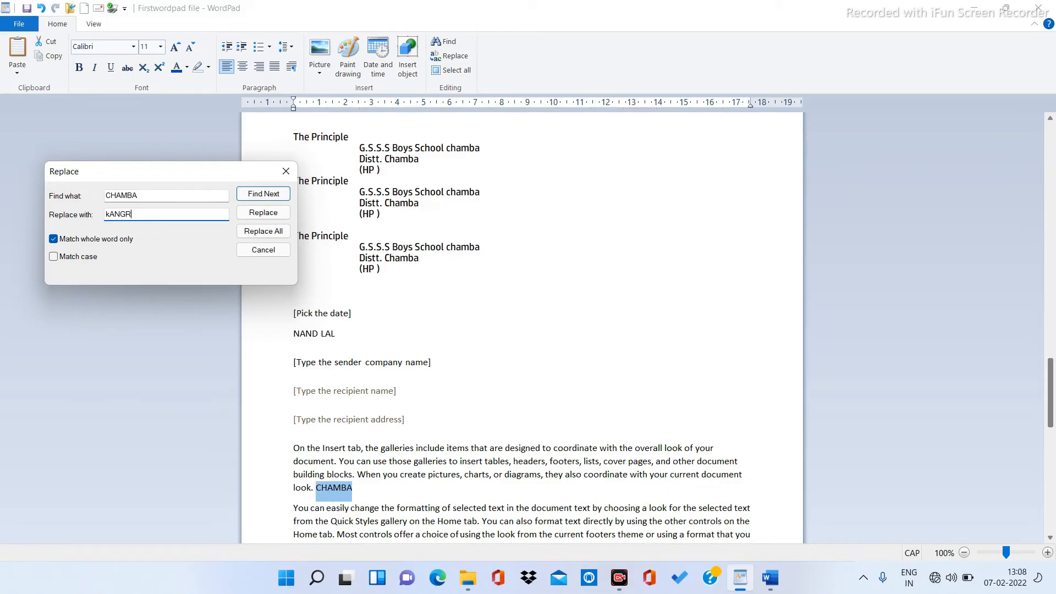
double_click(118, 214)
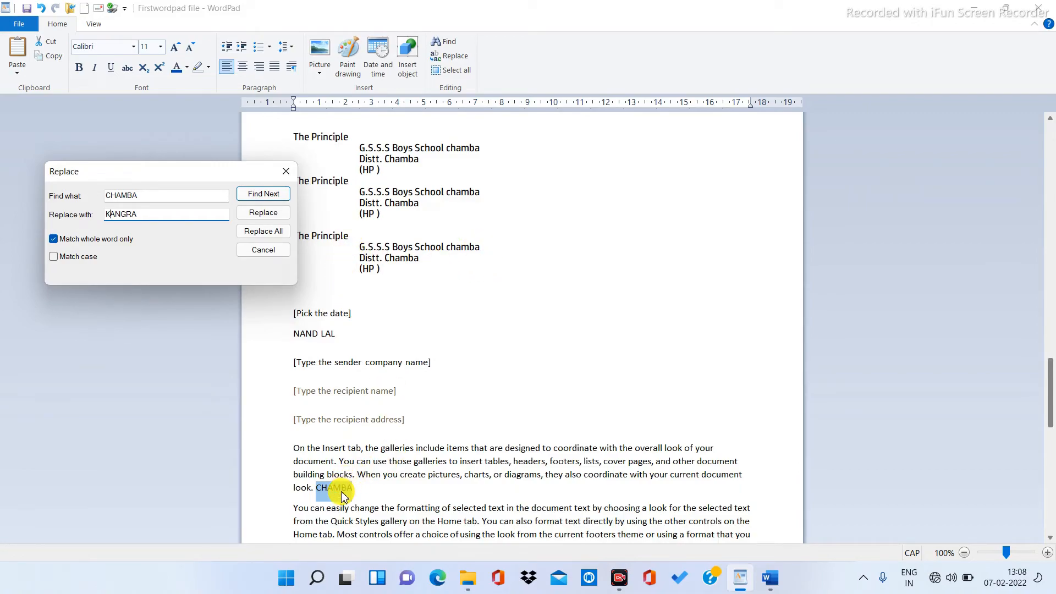
click(270, 218)
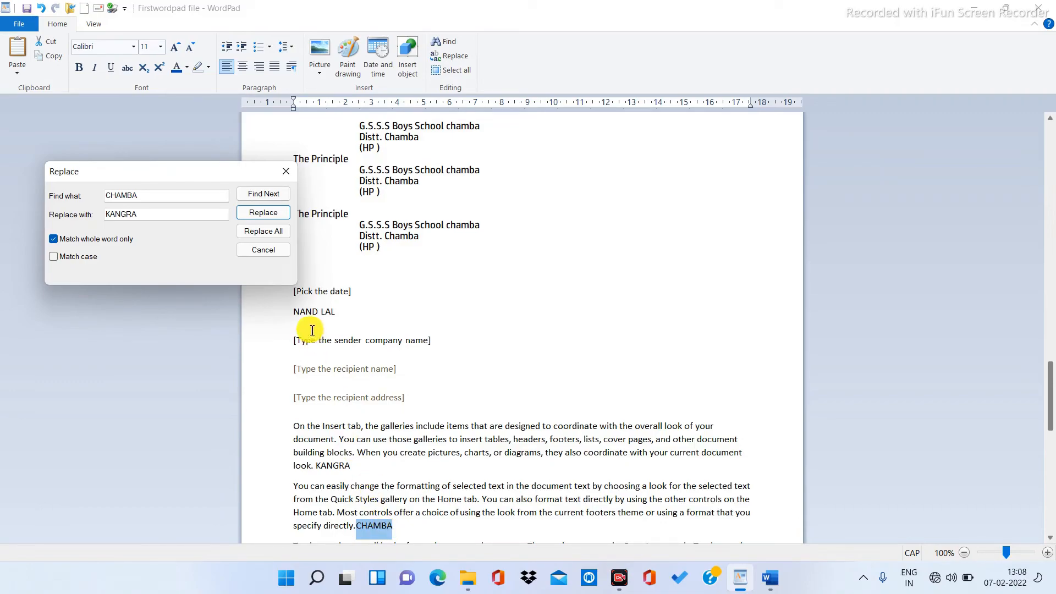
click(268, 218)
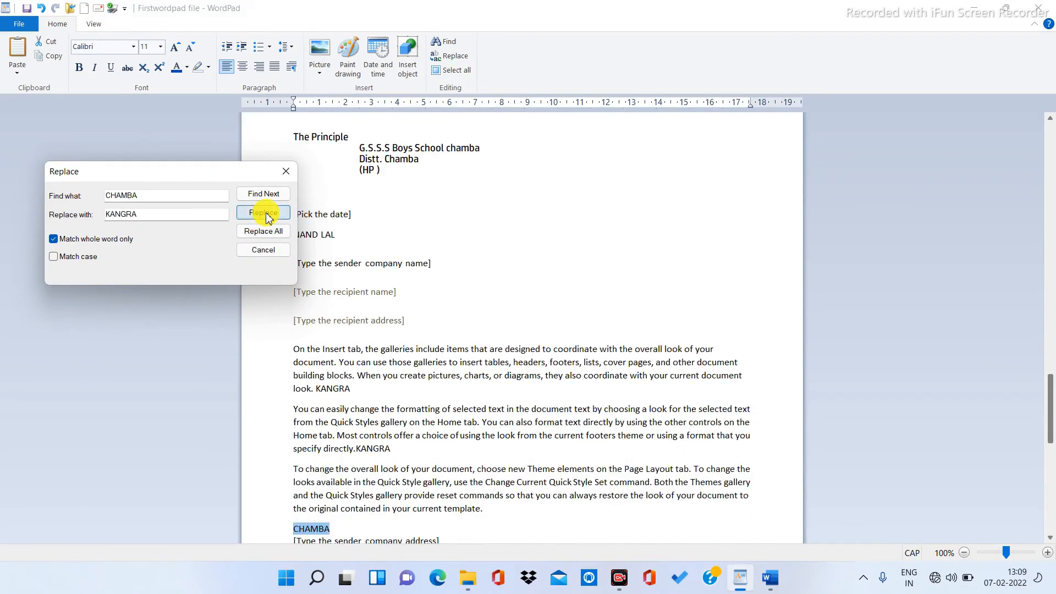
click(260, 235)
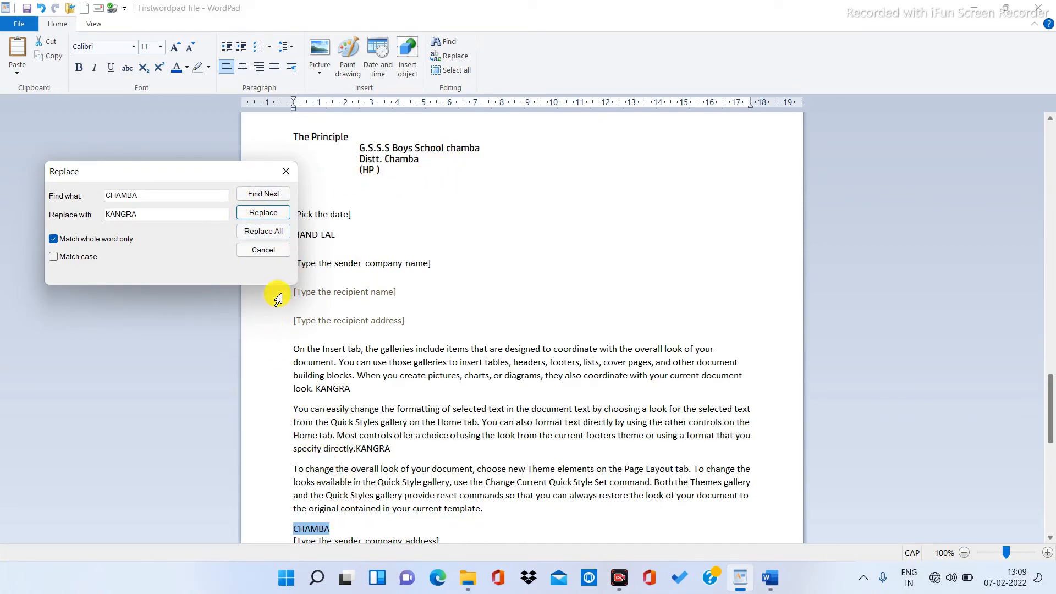
click(270, 220)
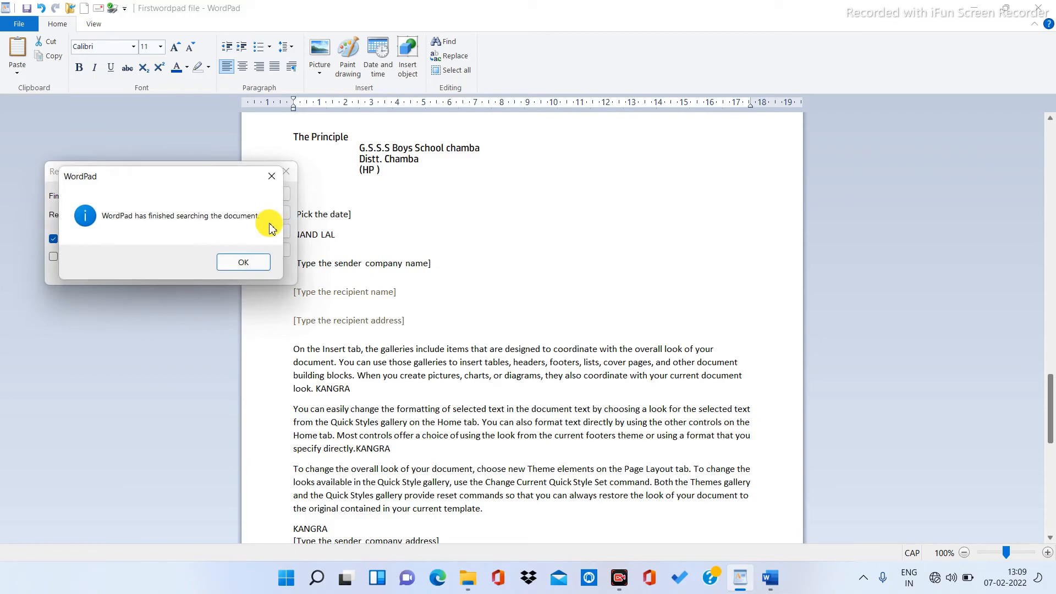
click(242, 261)
- Replace all remaining occurrences of "CHAMBA" in the document with "KANGRA" and check the school addresses
scroll(292, 297, down, 2)
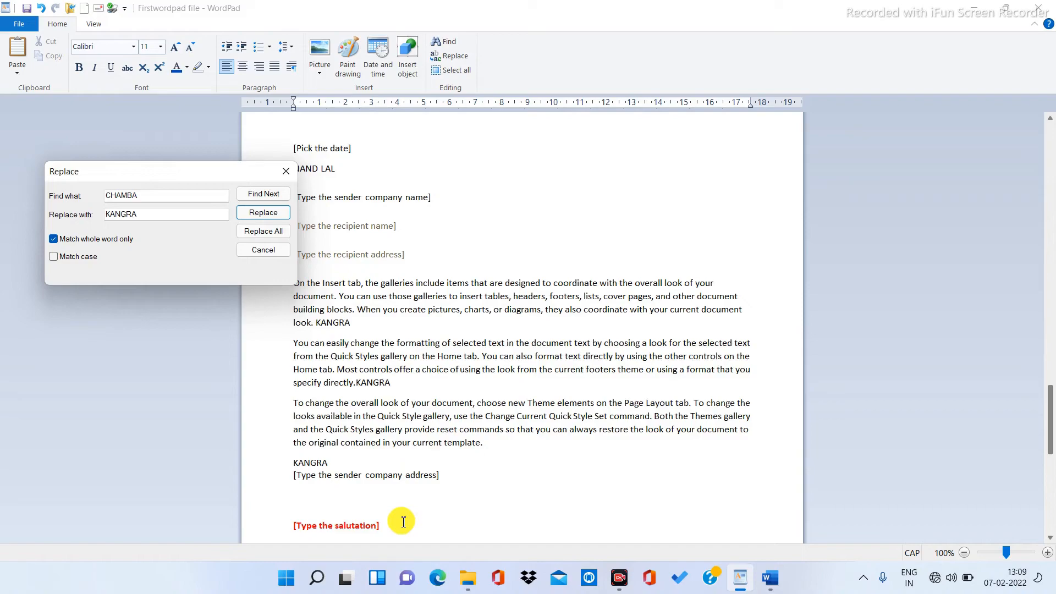
click(402, 466)
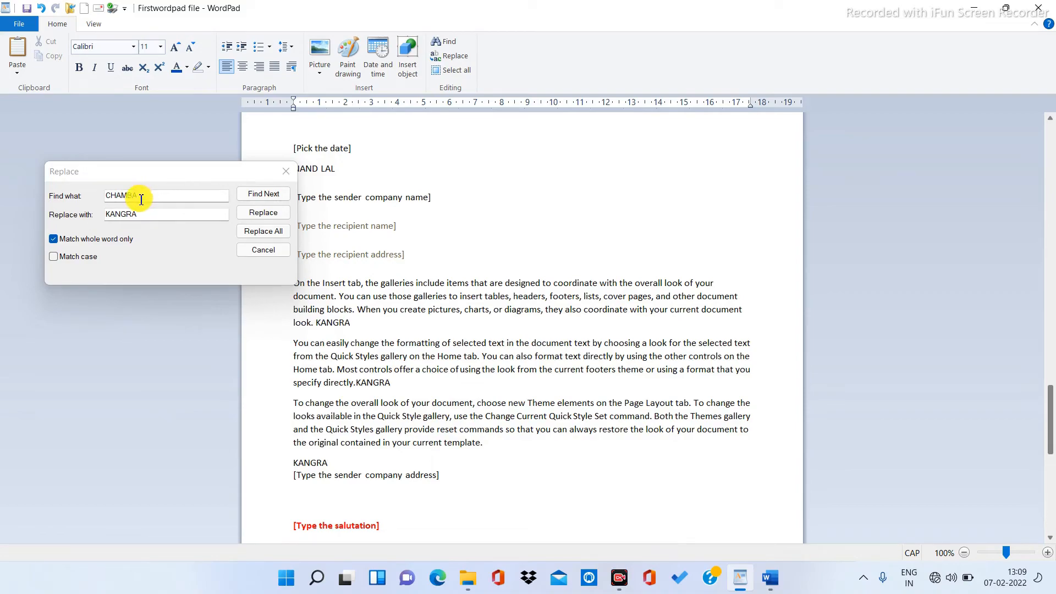
click(266, 235)
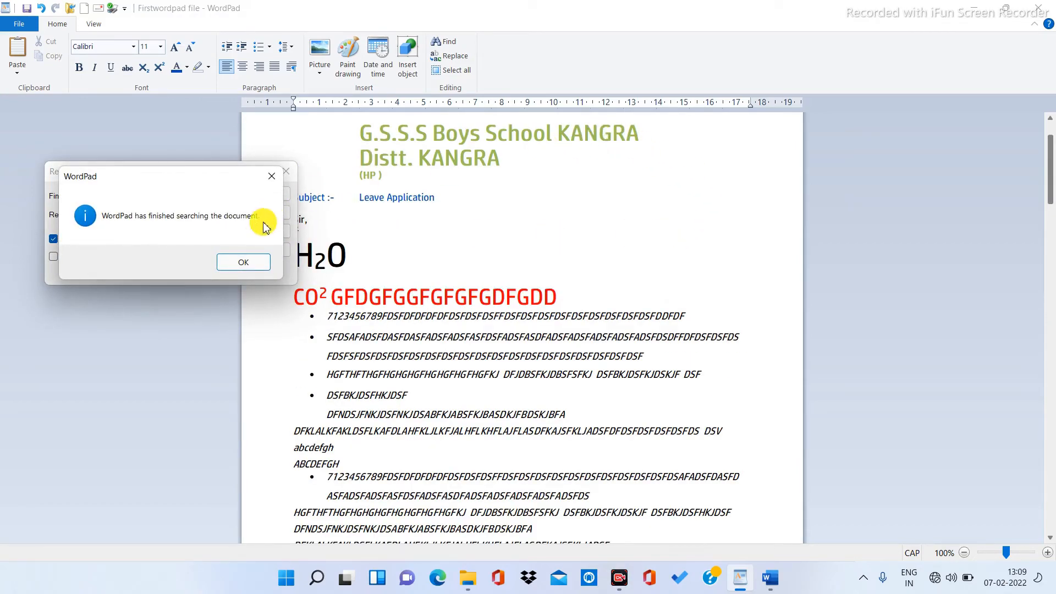
click(253, 261)
scroll(600, 165, up, 2)
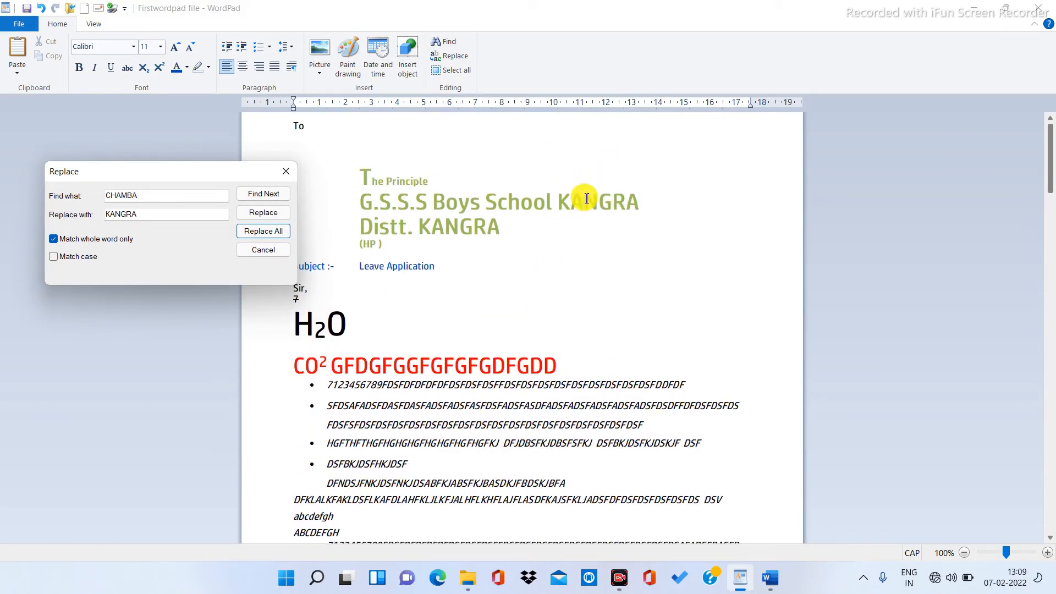
scroll(426, 280, down, 5)
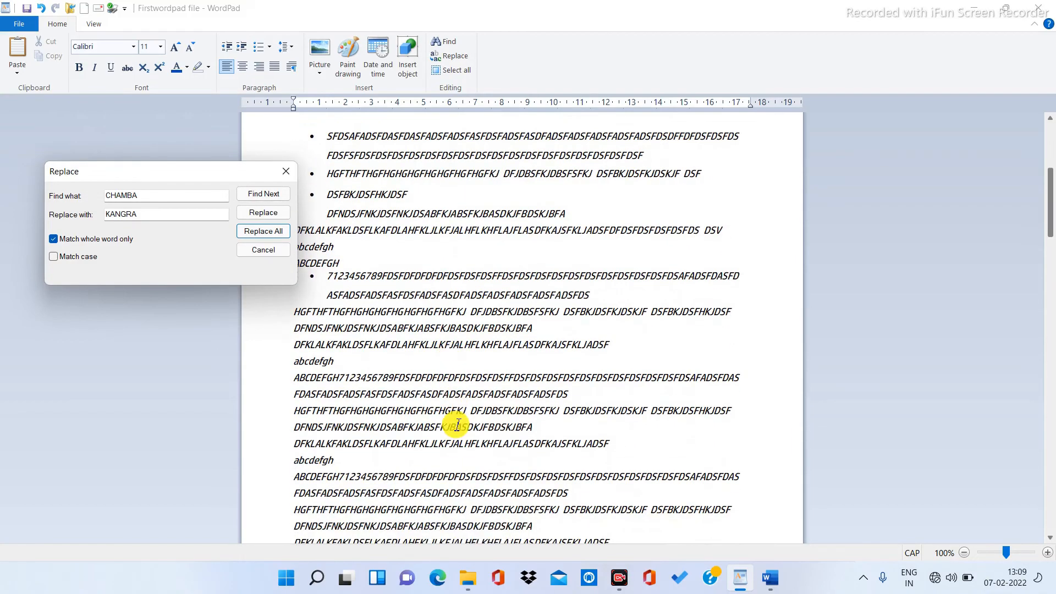
- Look through the document for the replaced word in the school addresses and body paragraphs, and close the Replace dialog
scroll(458, 425, down, 15)
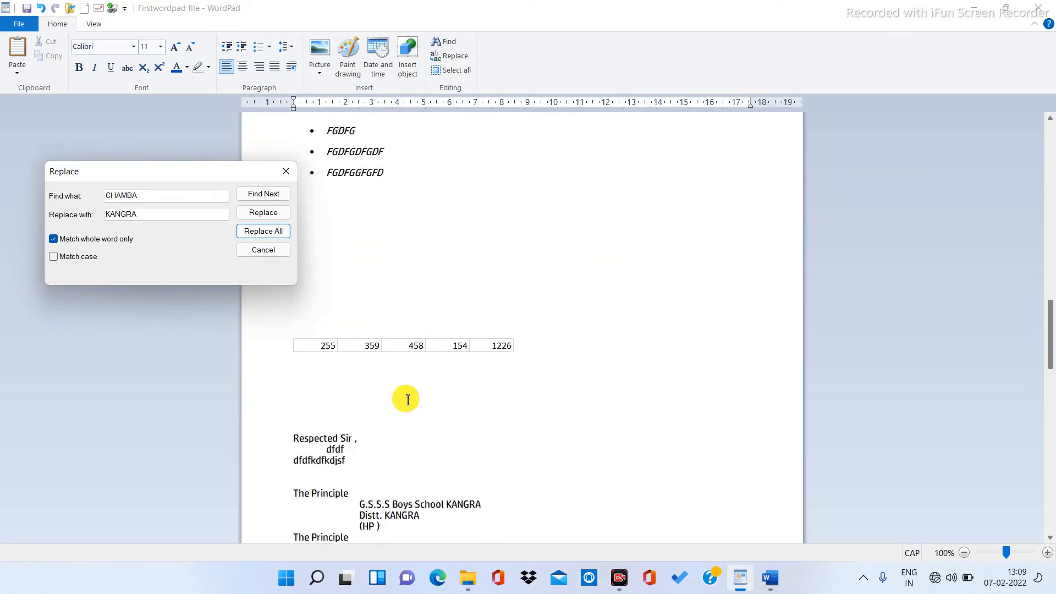
scroll(408, 399, down, 14)
scroll(443, 193, up, 6)
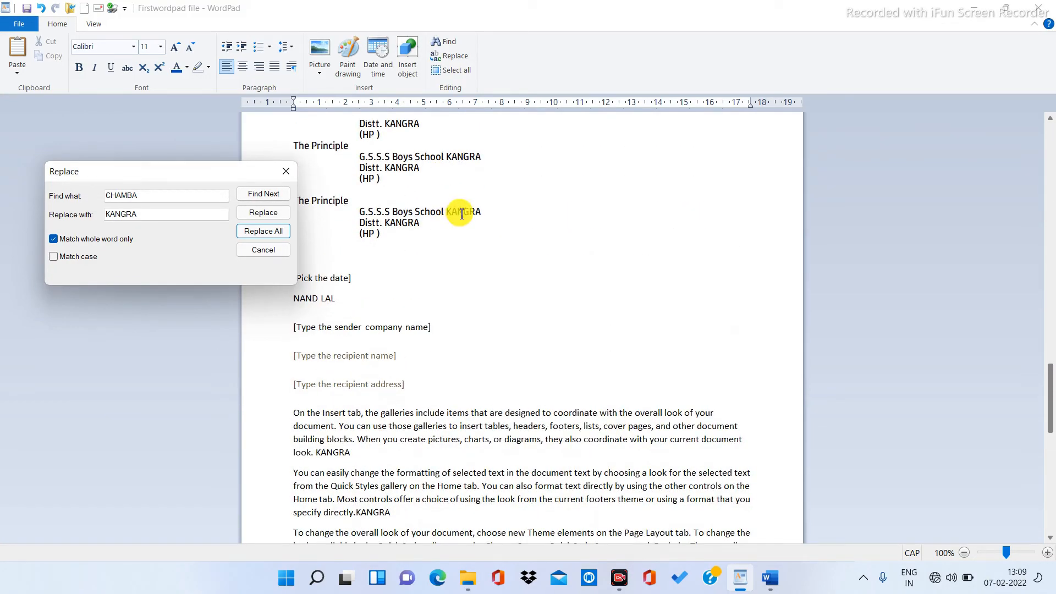
scroll(449, 148, up, 3)
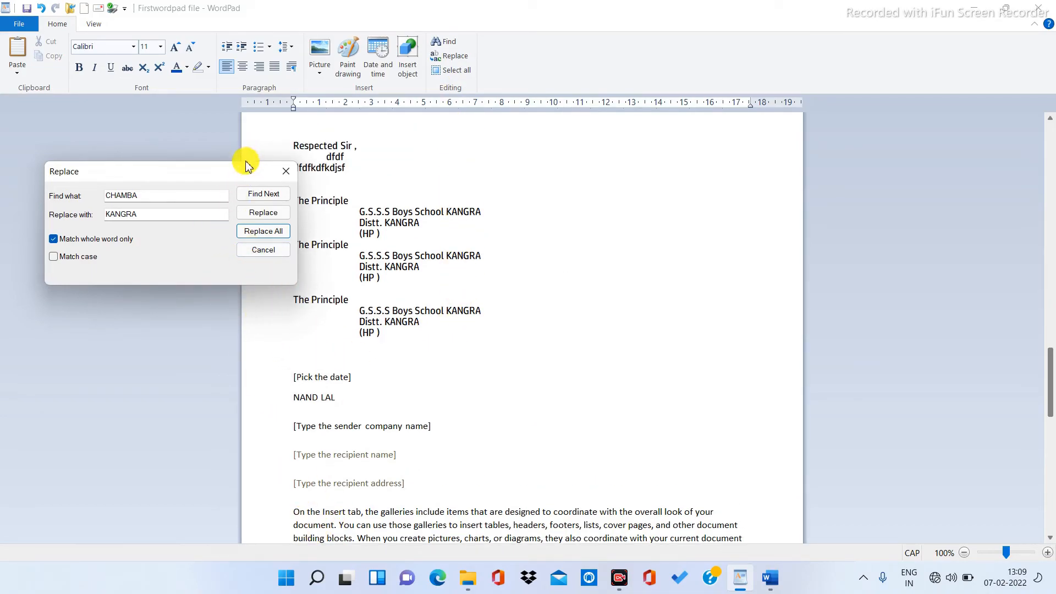
click(264, 251)
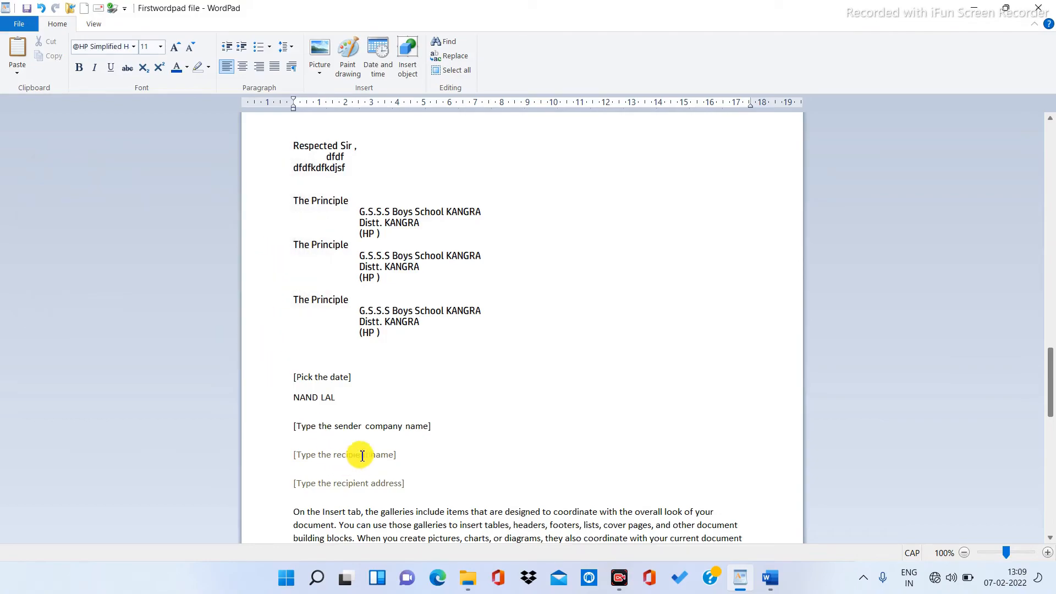
- Select the entire document, look over the selection from its end to the beginning, and clear the selection
click(459, 71)
scroll(325, 287, down, 5)
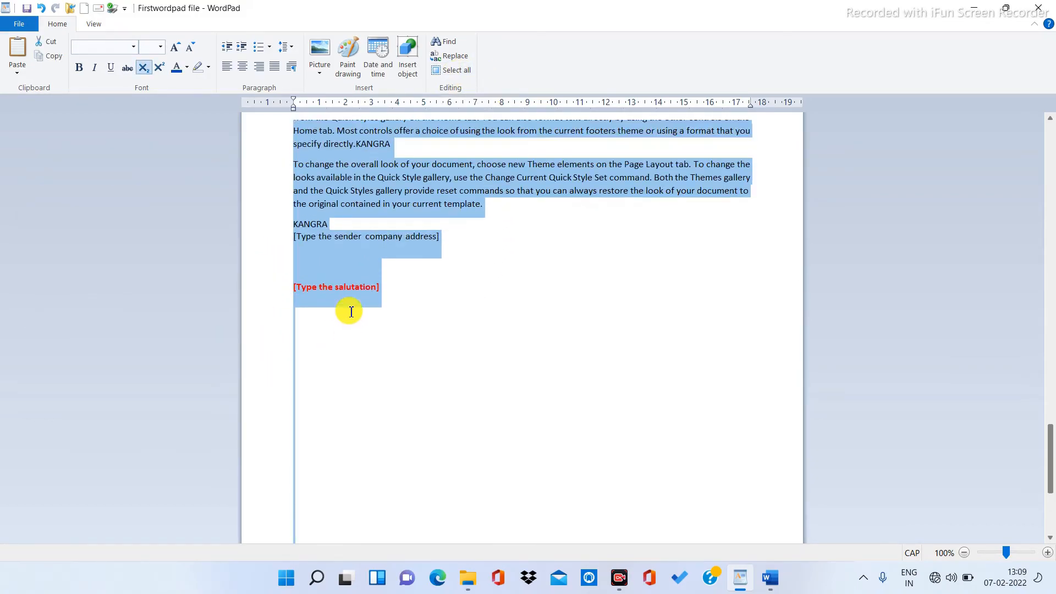
scroll(349, 318, up, 15)
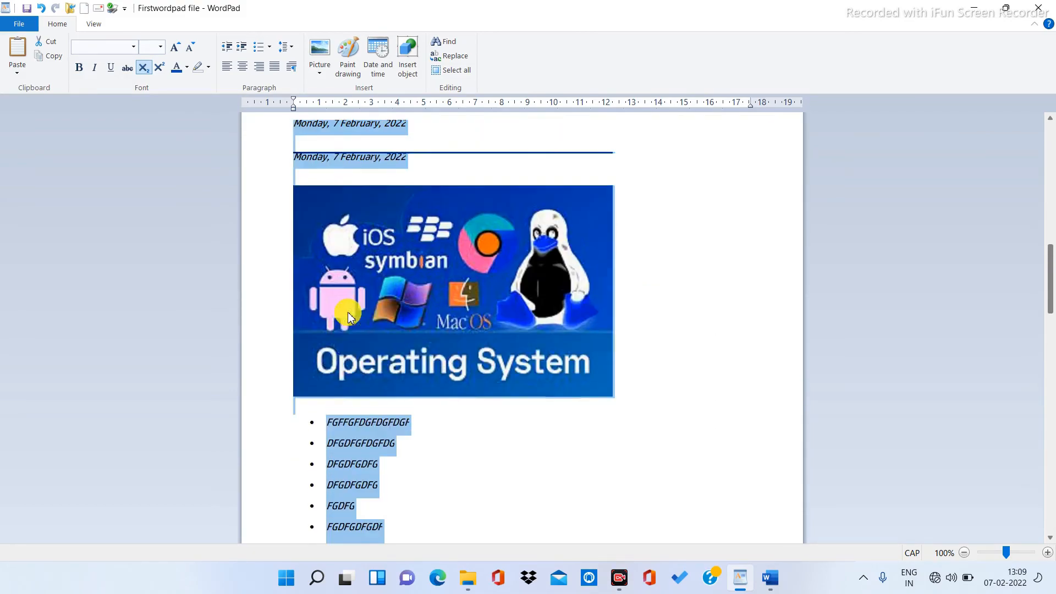
scroll(347, 312, up, 10)
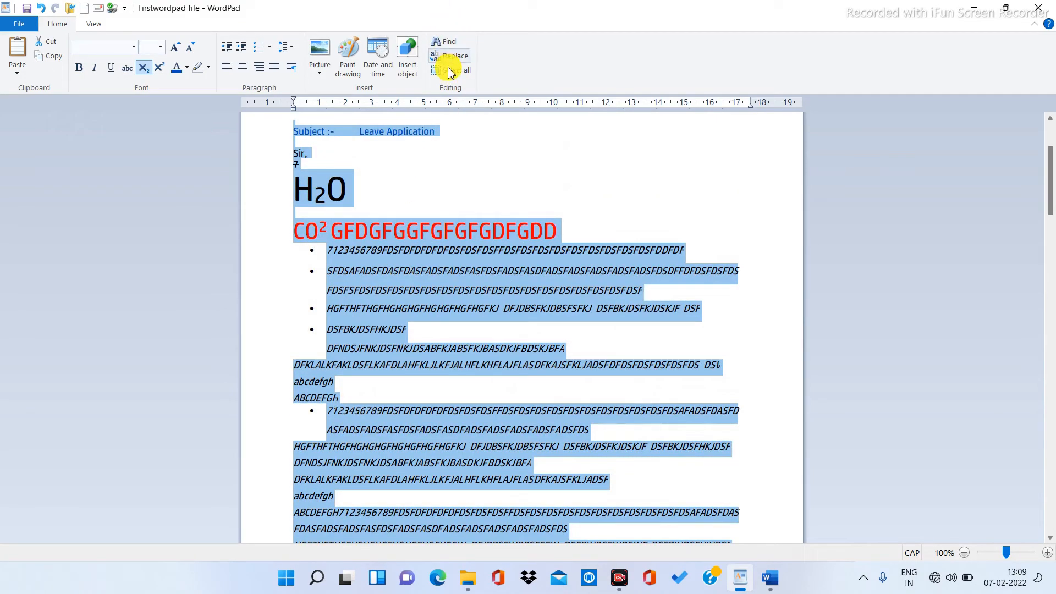
click(556, 179)
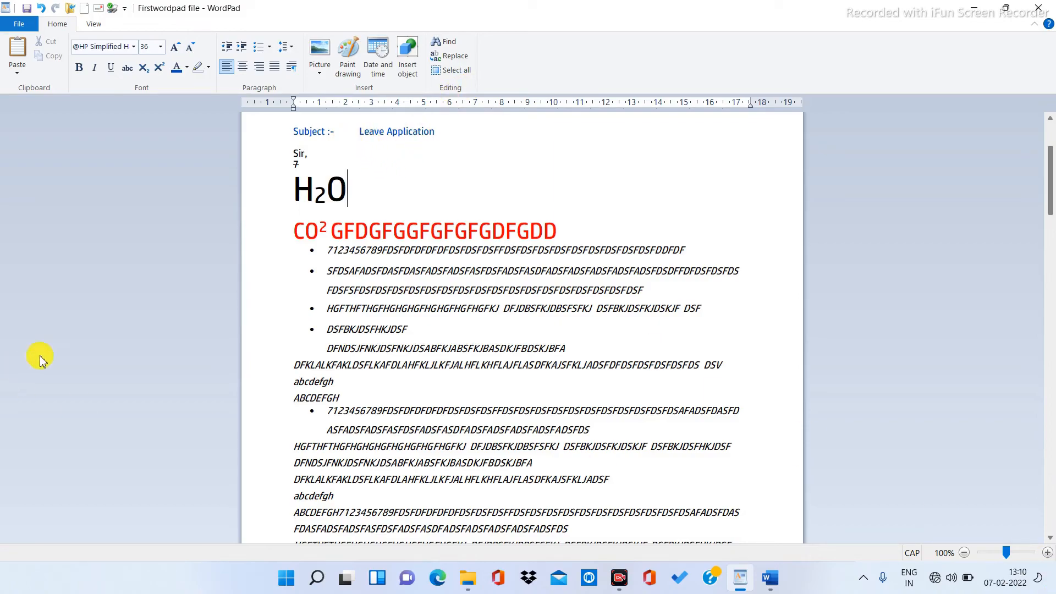
- Zoom the document in to 140%
click(96, 26)
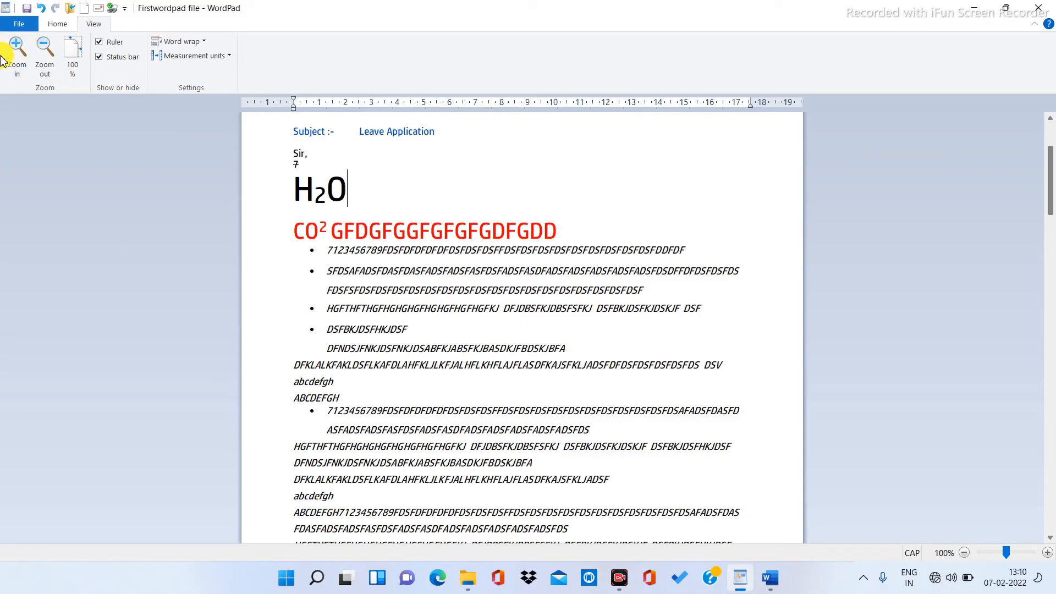
click(13, 68)
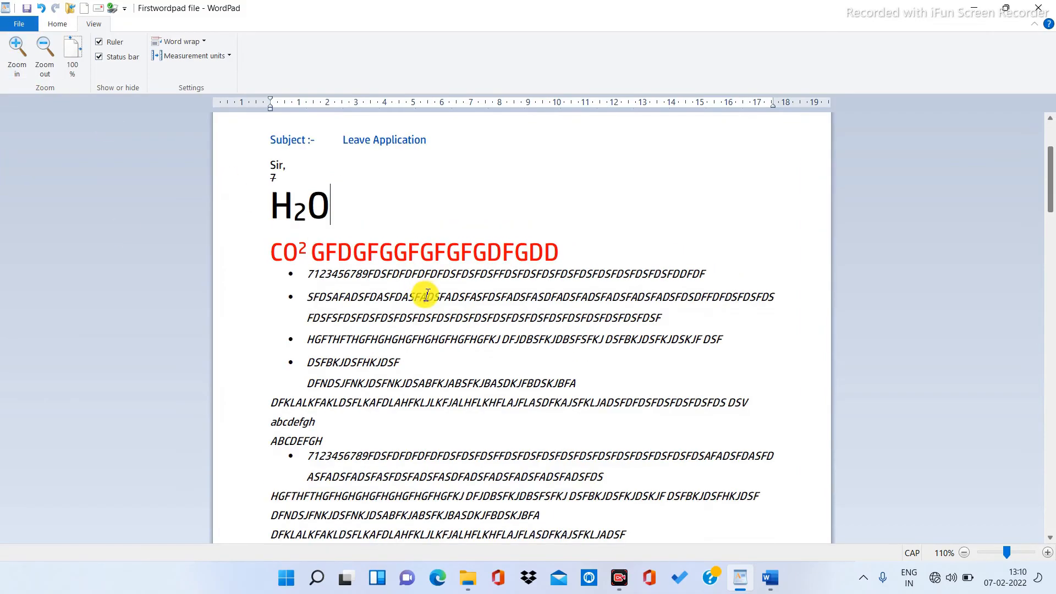
click(20, 64)
click(20, 65)
click(20, 65)
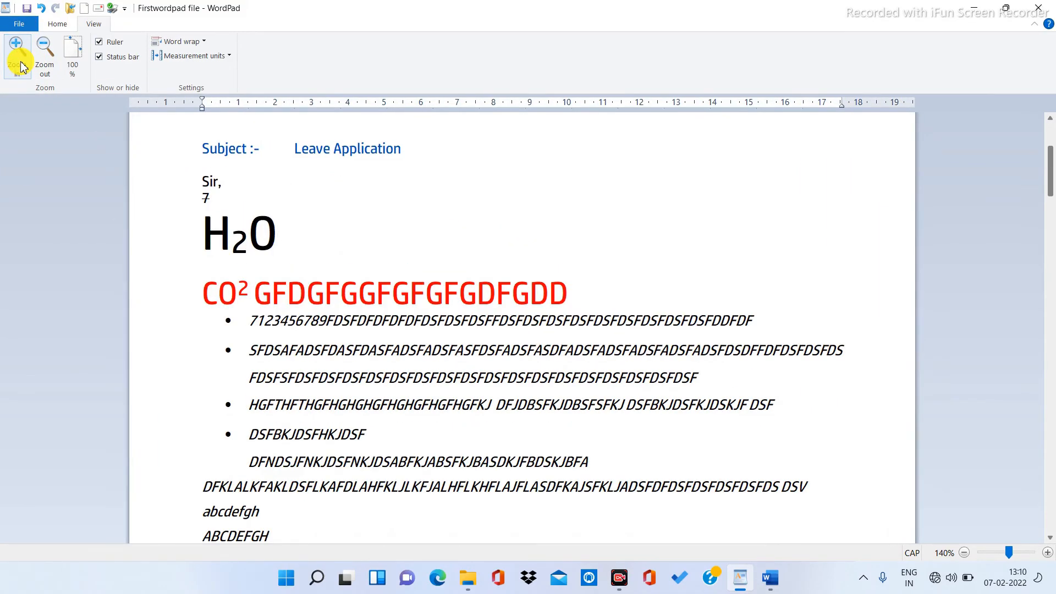
- Zoom the document out to 60% and restore it to 100%
click(42, 76)
click(42, 77)
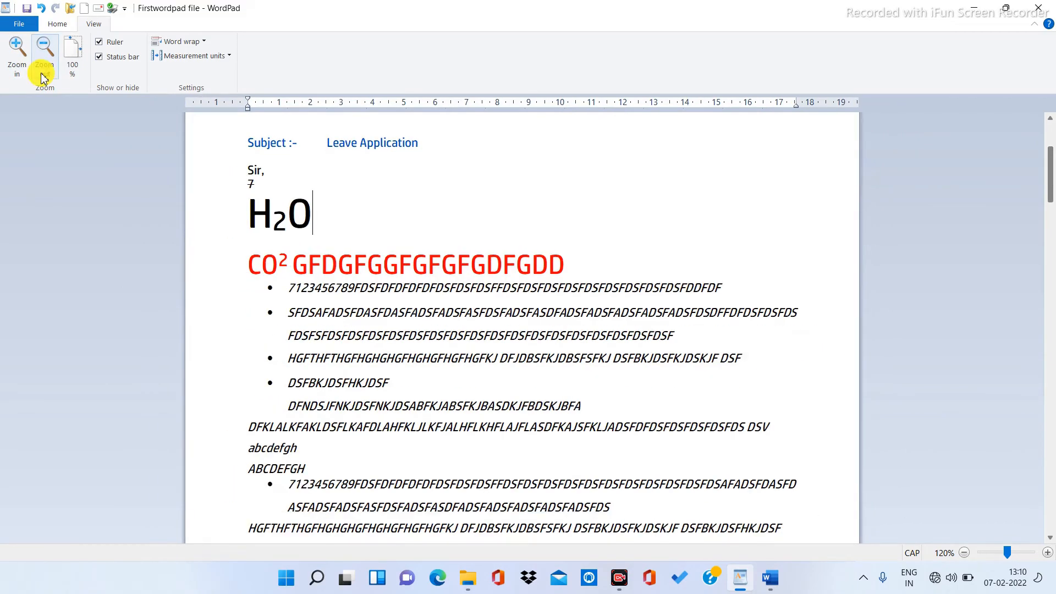
click(42, 79)
click(43, 77)
click(43, 77)
click(43, 77)
click(42, 77)
click(43, 77)
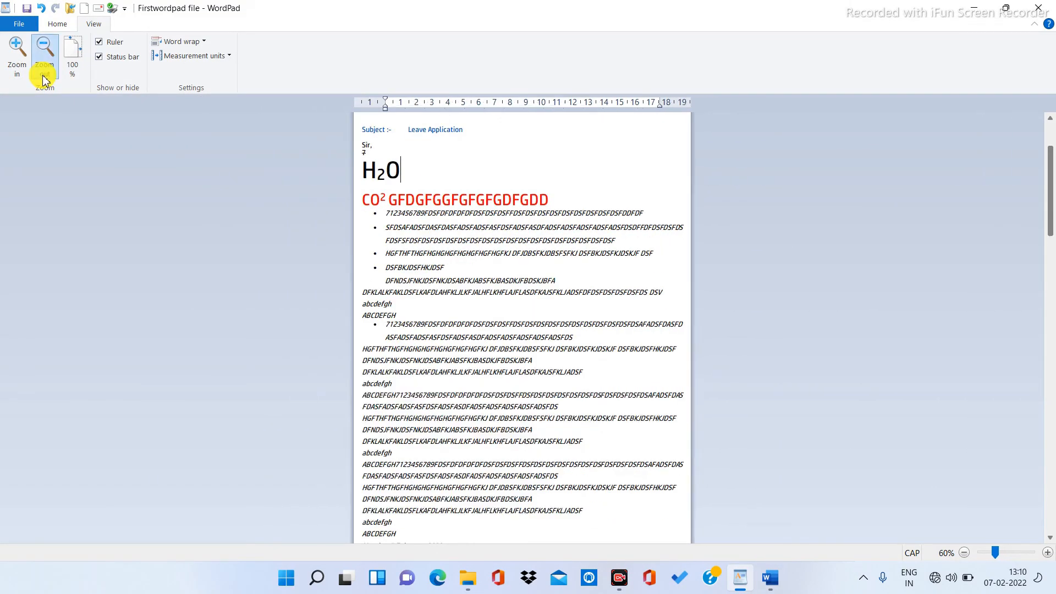
click(73, 74)
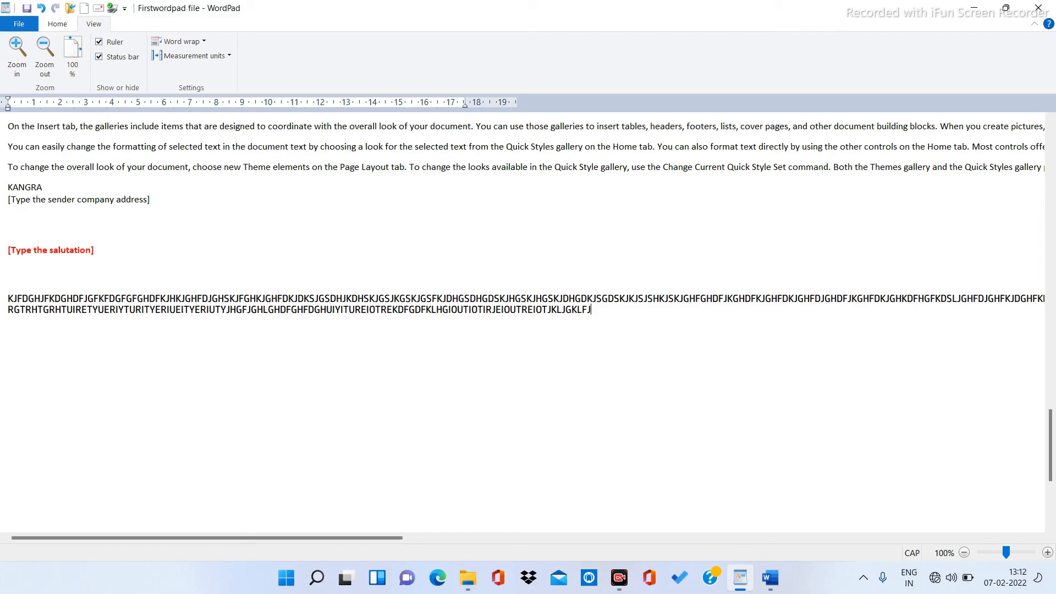
- Extend the second line of filler text below the salutation with a long run of random capital letters and start a new line
text(GJFSKDGJKLFGJSLKGJLKDFSGJKLDFSGJFGIOTIER)
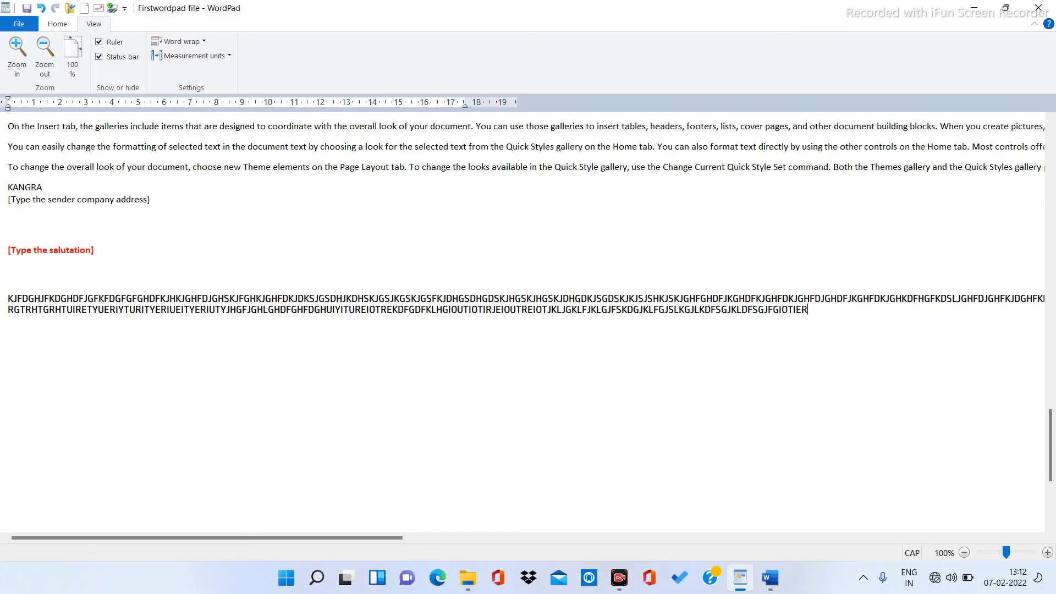
text(TIUERWITJUERTKGFKLGJDFIGUFGIOUTGIRJEKJTG)
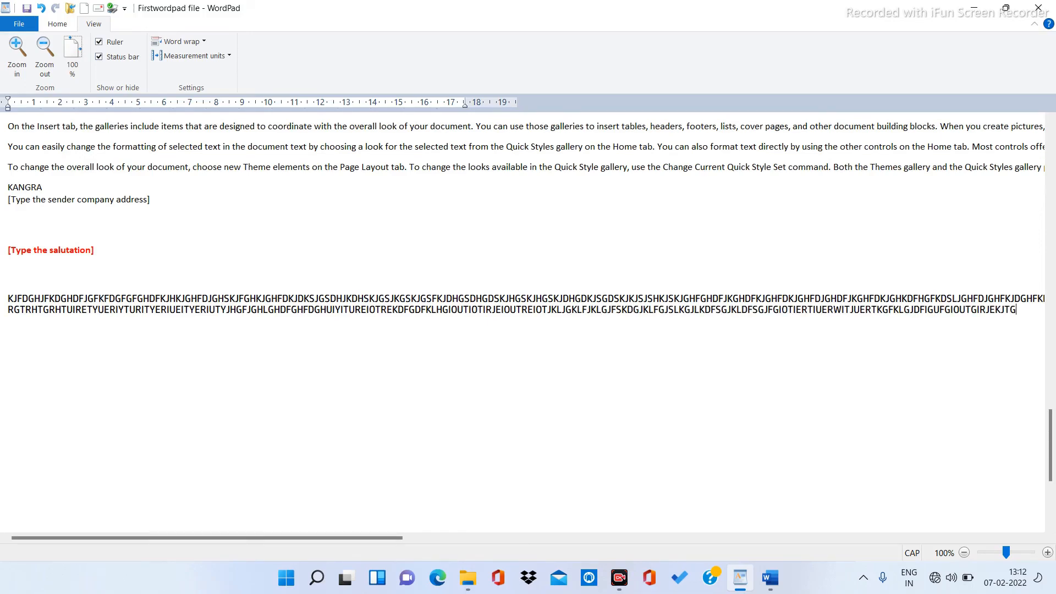
text(RIEUOTIORETERIJTERIJTERKLJTEKLRWTJEKLRWJTEKLRJTIOER)
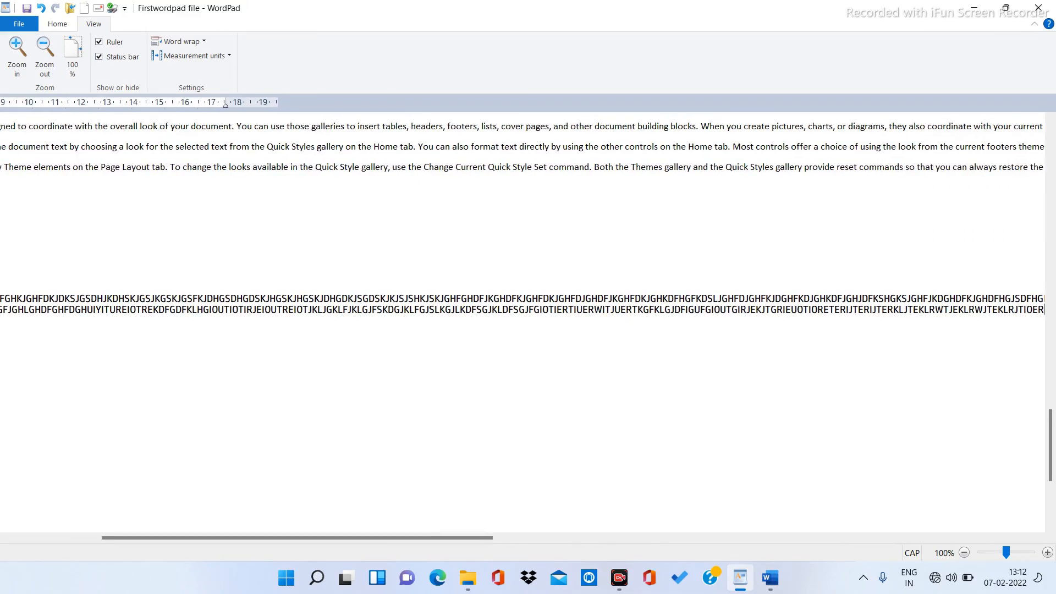
text(TKLERJTKLJRLTKJKLJGKLFJGLJKLGJDFDSJFKLGJS)
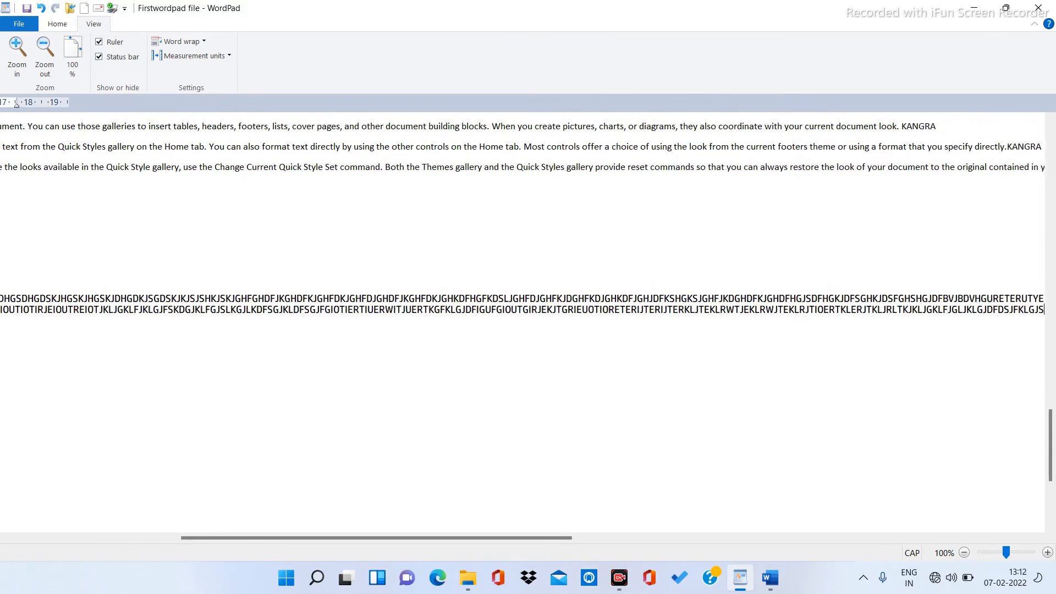
text(KLJGLKDFSJGKFGJSKLJFDGKLJSGJDFSGKLJDFSKLGJSKLJGKDFSGKLFGJDF)
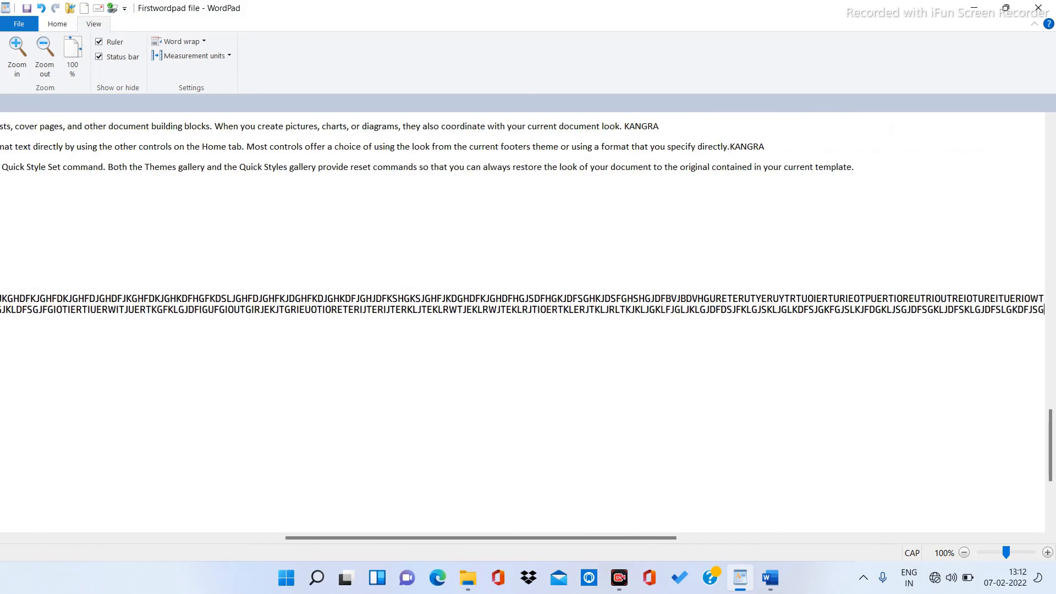
key(Return)
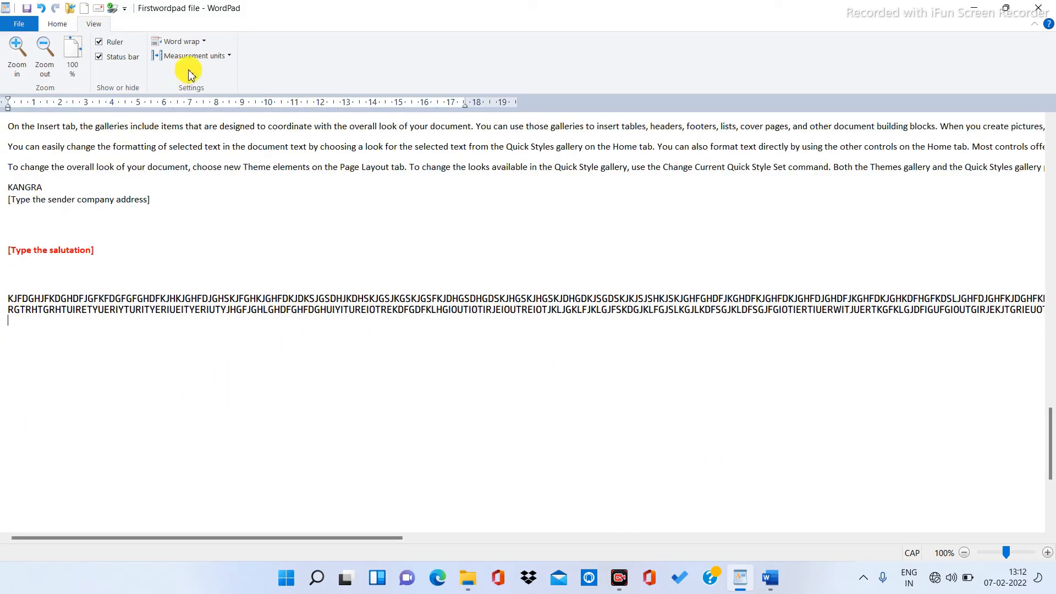
- Set the word wrap to Wrap to ruler and add an empty line below the filler text
click(197, 41)
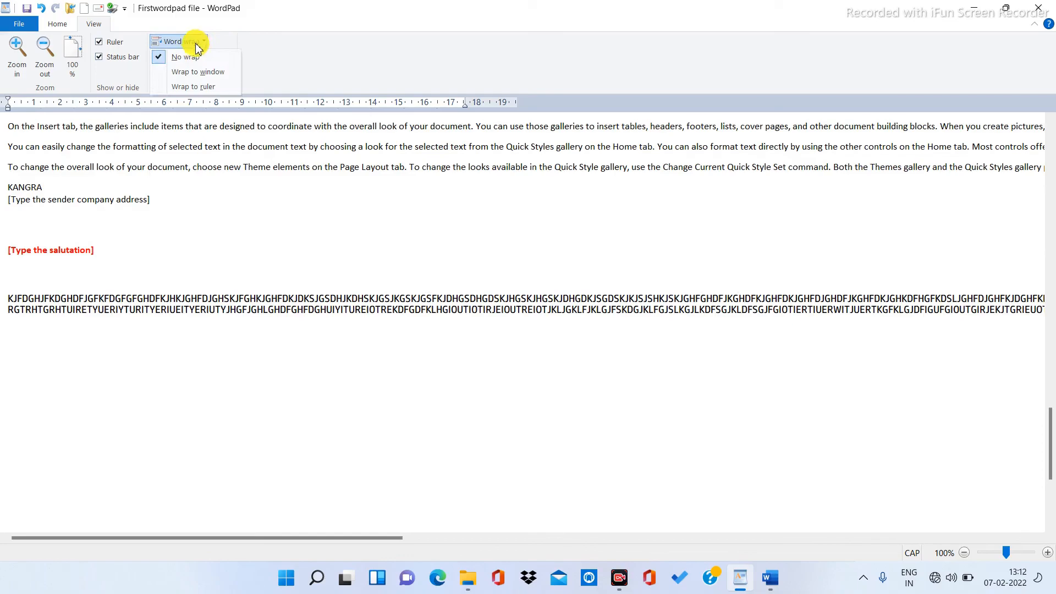
click(182, 88)
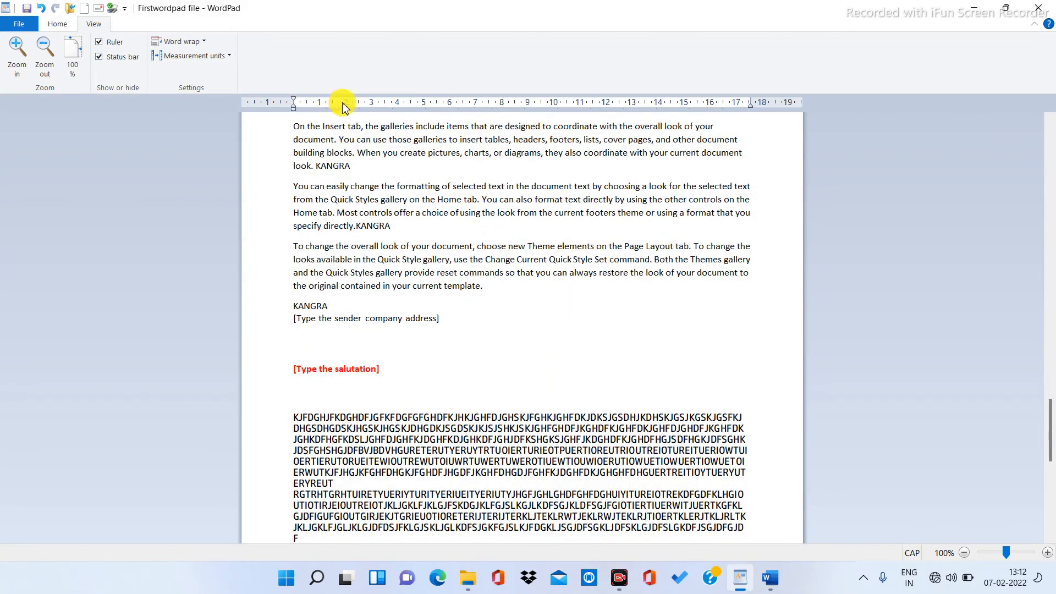
key(Return)
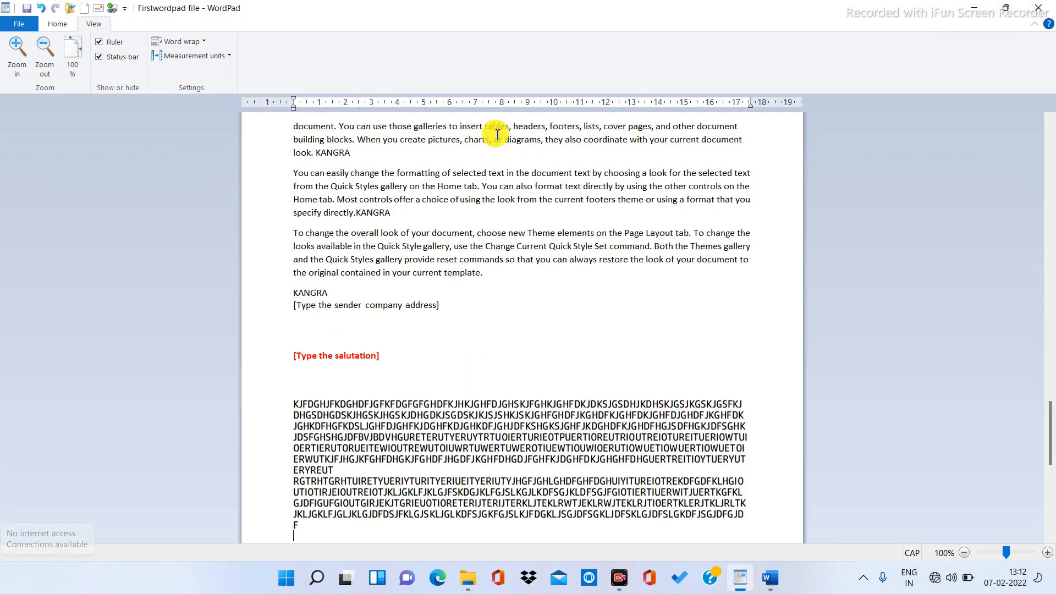
click(57, 25)
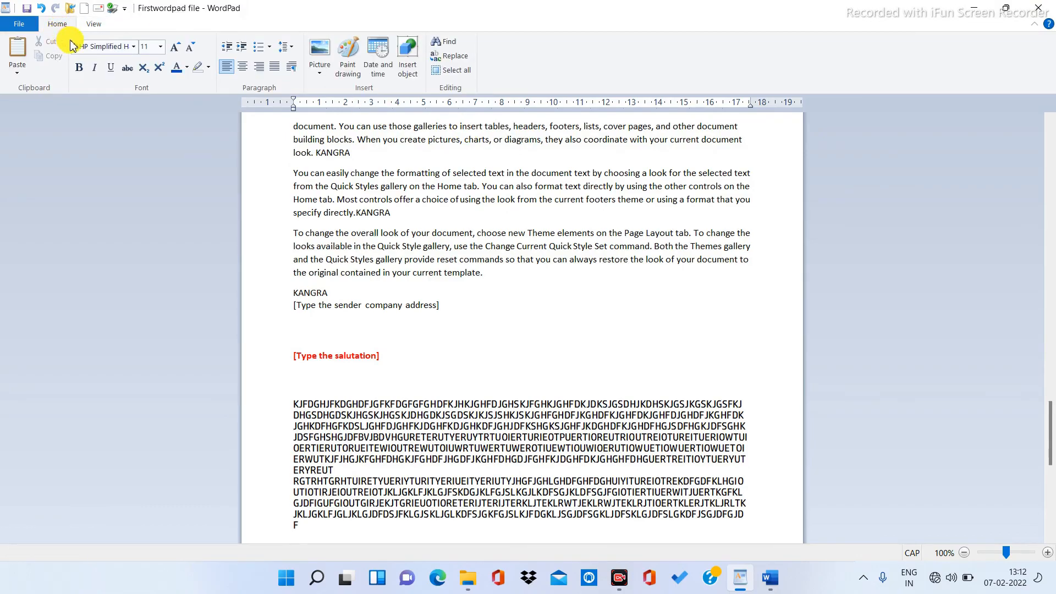